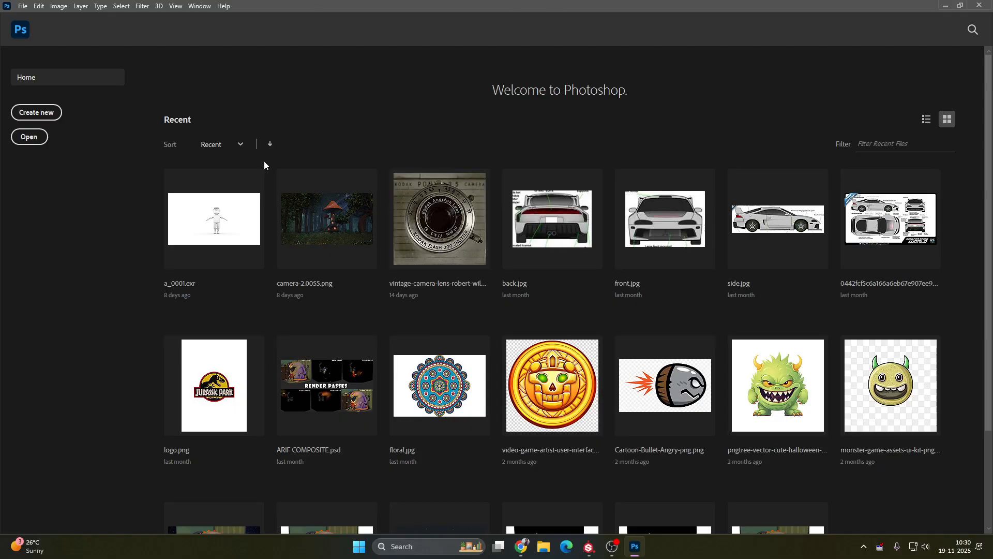
- Create a new A4 document, 210 x 297 mm at 300 ppi, and unlock its background layer
{"action": "left_click", "coordinate": [45, 116]}
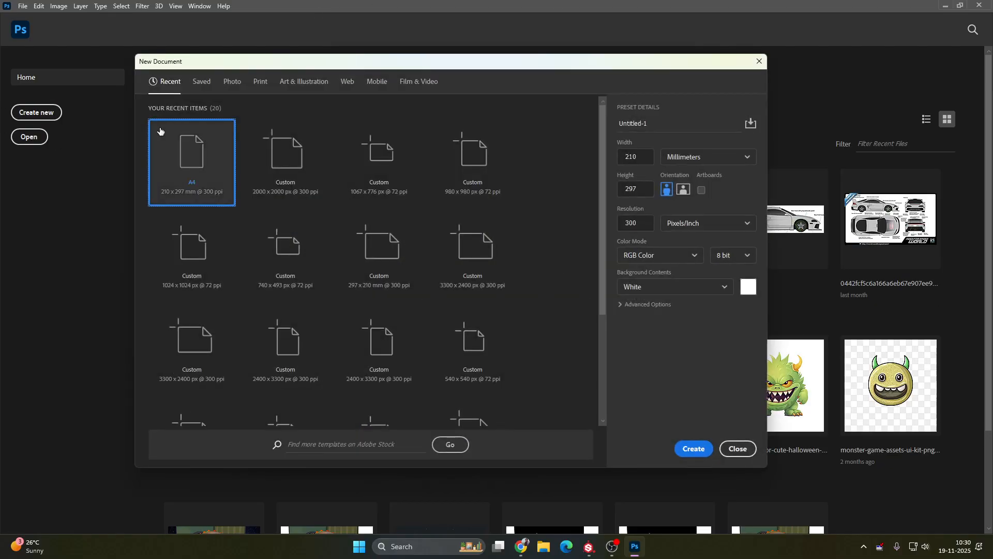
{"action": "left_click", "coordinate": [701, 457]}
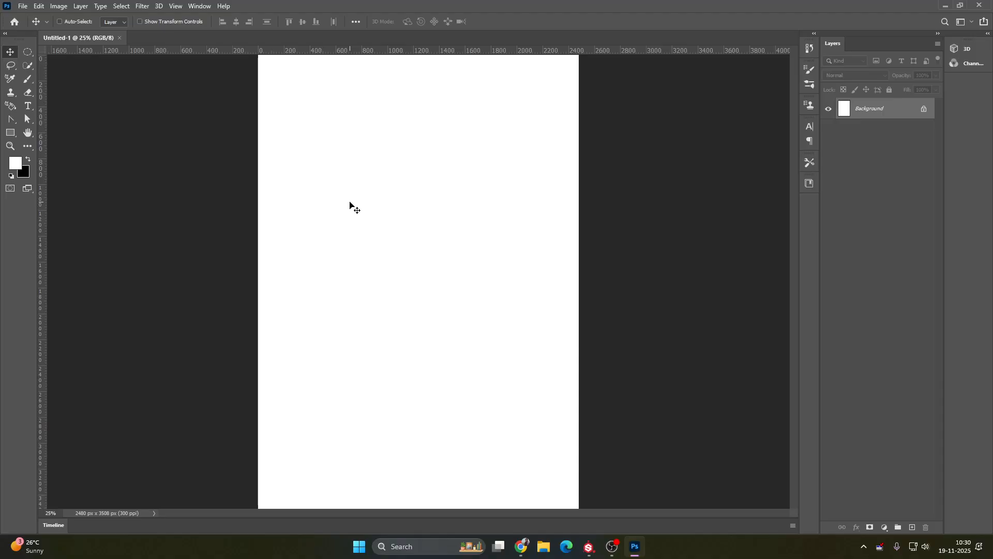
{"action": "left_click", "coordinate": [924, 110]}
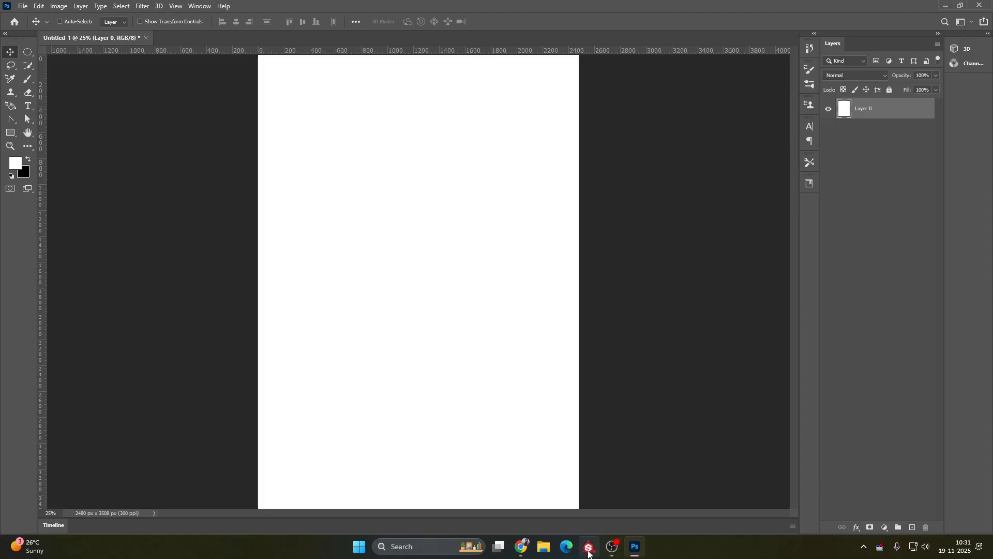
- Try to place the map image 1.webp from the Desktop folder into the document
{"action": "left_click", "coordinate": [542, 553]}
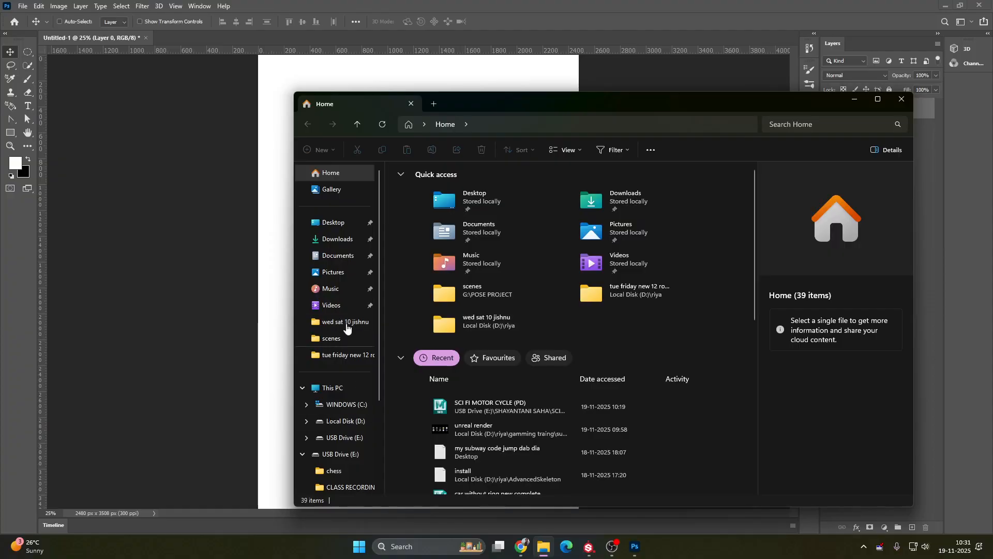
{"action": "left_click", "coordinate": [332, 223]}
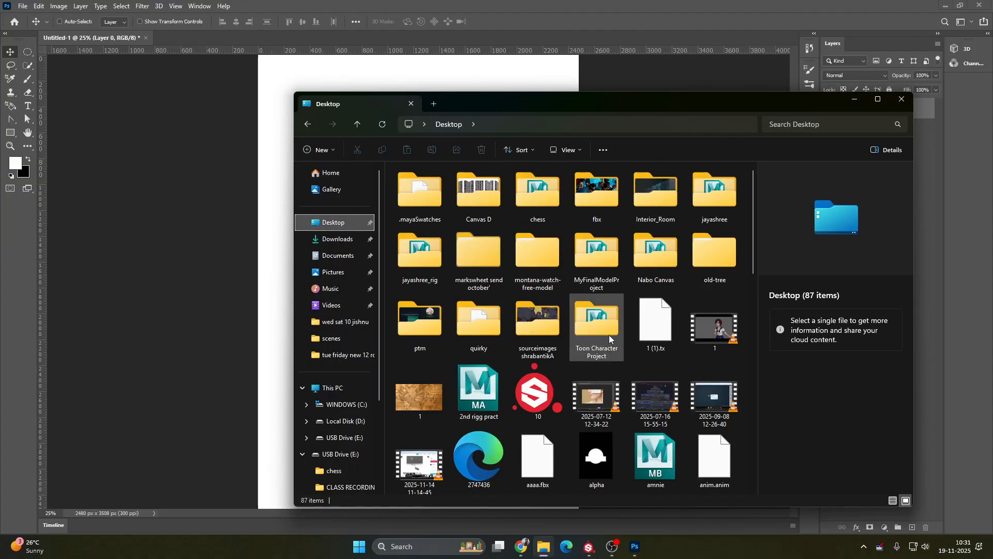
{"action": "left_click_drag", "start_coordinate": [413, 393], "coordinate": [269, 111]}
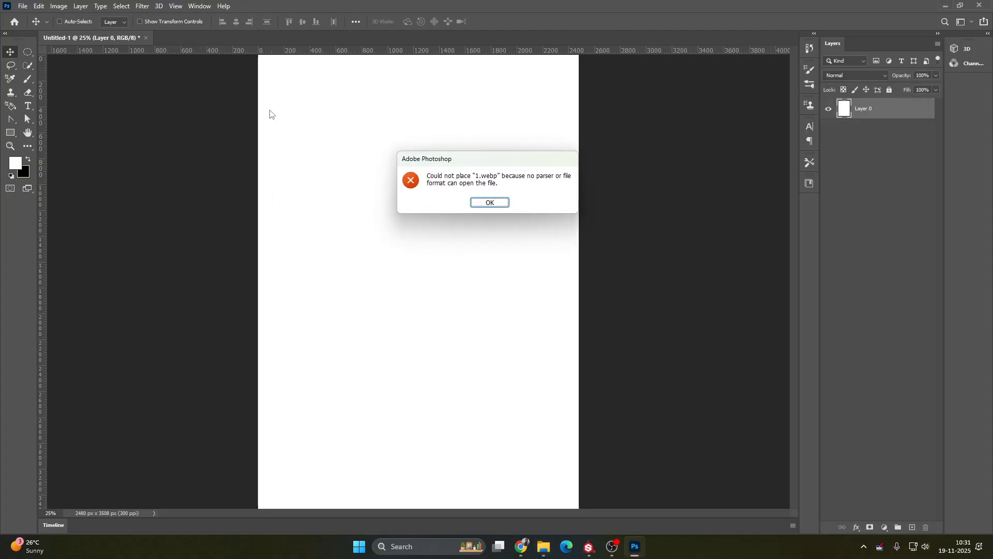
{"action": "left_click", "coordinate": [502, 203]}
- Place the wood plank image ff.jpg from the Desktop folder into the document at its default fit across the page
{"action": "left_click", "coordinate": [544, 547]}
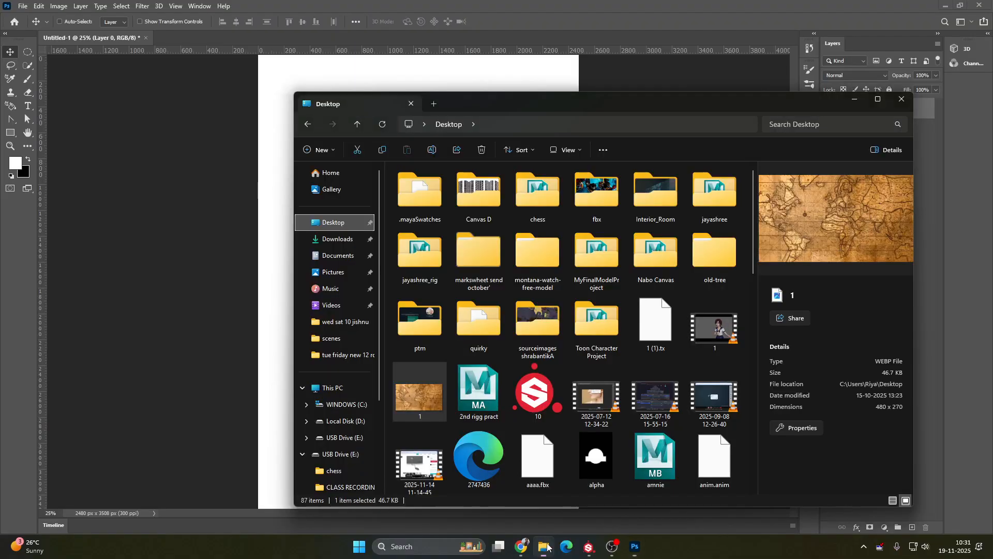
{"action": "scroll", "coordinate": [610, 402], "scroll_direction": "down", "scroll_amount": 5}
{"action": "scroll", "coordinate": [626, 442], "scroll_direction": "down", "scroll_amount": 2}
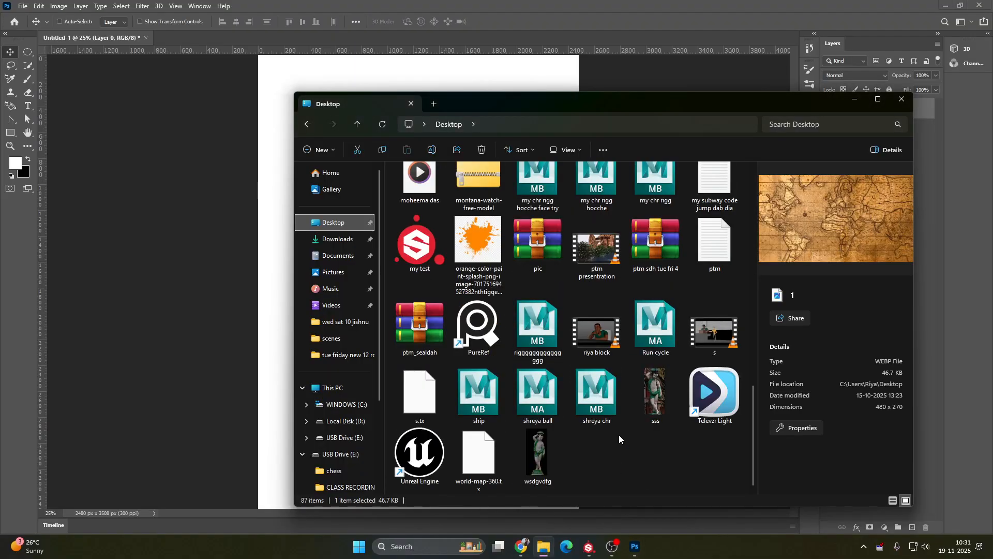
{"action": "scroll", "coordinate": [619, 421], "scroll_direction": "up", "scroll_amount": 10}
{"action": "scroll", "coordinate": [669, 361], "scroll_direction": "up", "scroll_amount": 3}
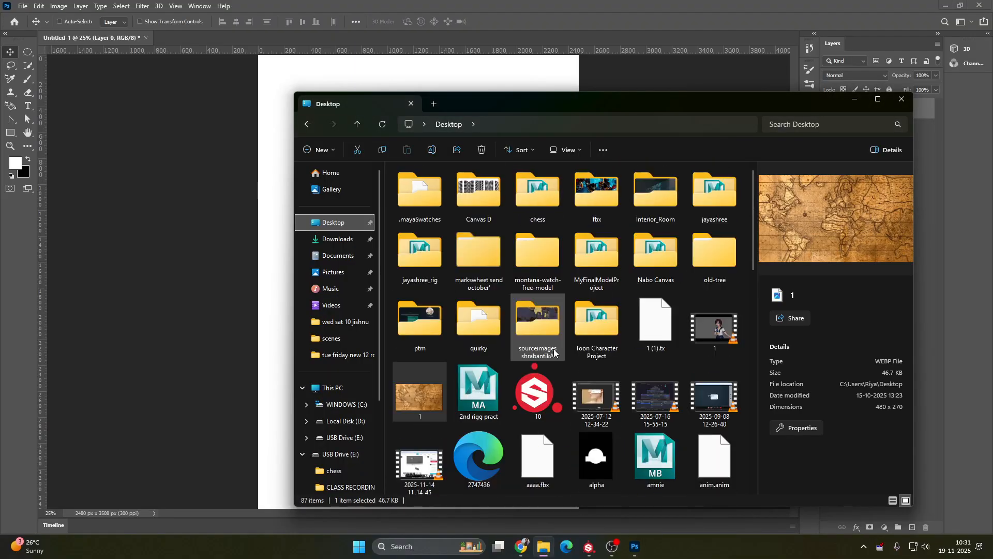
{"action": "scroll", "coordinate": [600, 362], "scroll_direction": "down", "scroll_amount": 10}
{"action": "left_click", "coordinate": [645, 299]}
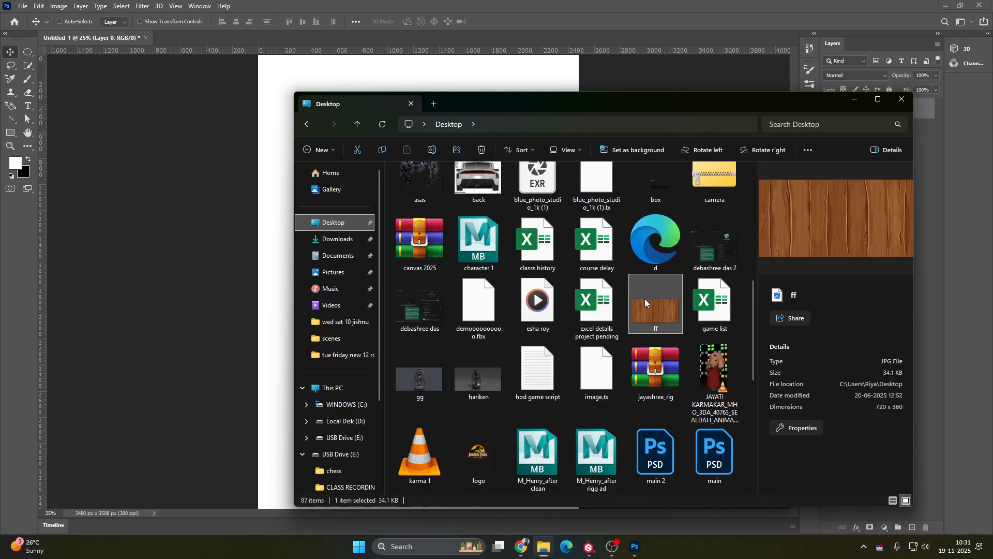
{"action": "left_click", "coordinate": [392, 77]}
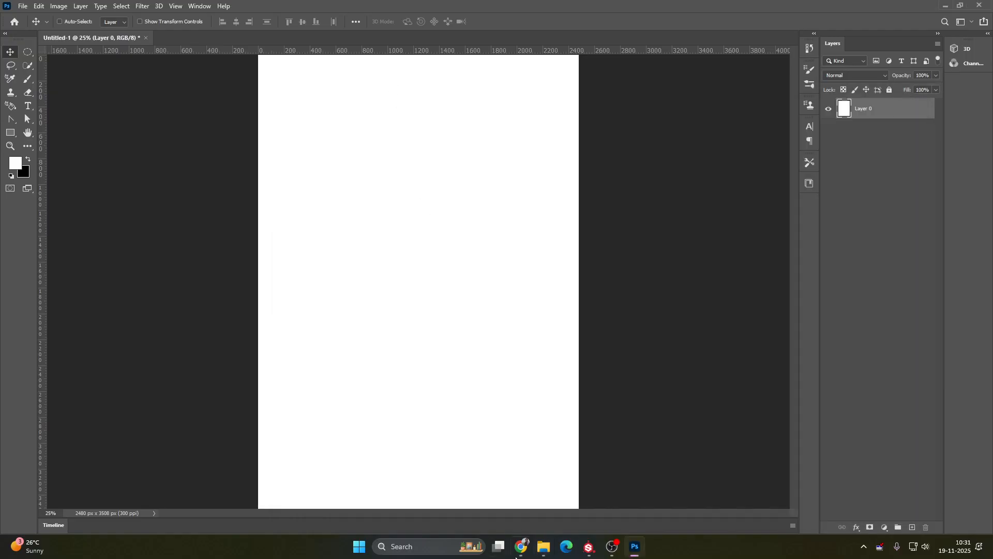
{"action": "left_click_drag", "start_coordinate": [465, 304], "coordinate": [559, 409]}
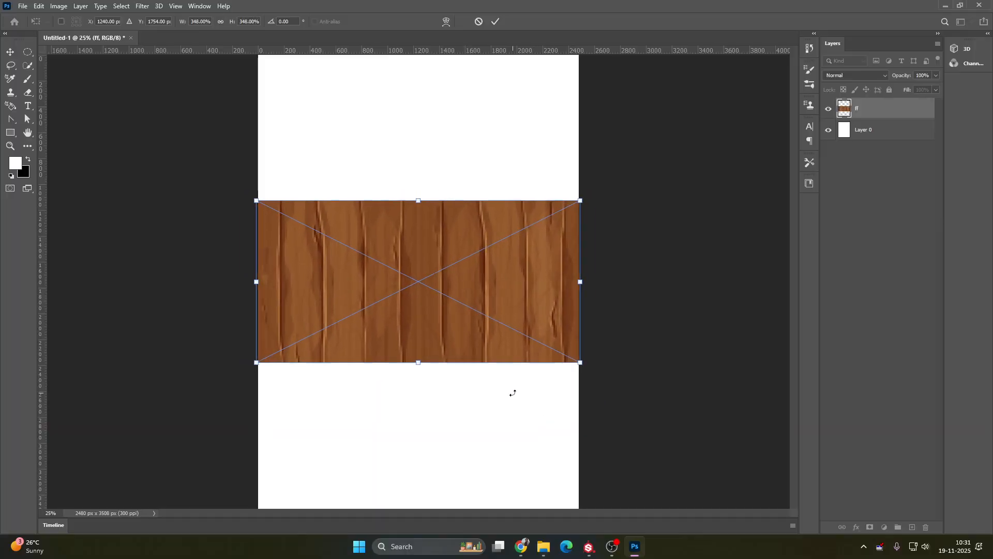
{"action": "key", "text": "Return"}
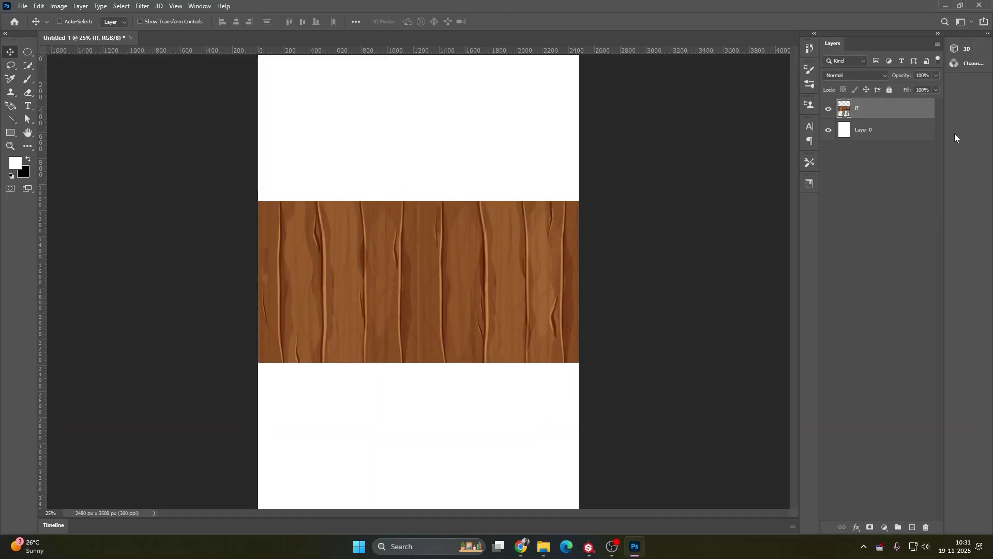
- Add a new layer above the wood image, load the wood image's outline as a selection, and make the new layer active
{"action": "left_click", "coordinate": [912, 527]}
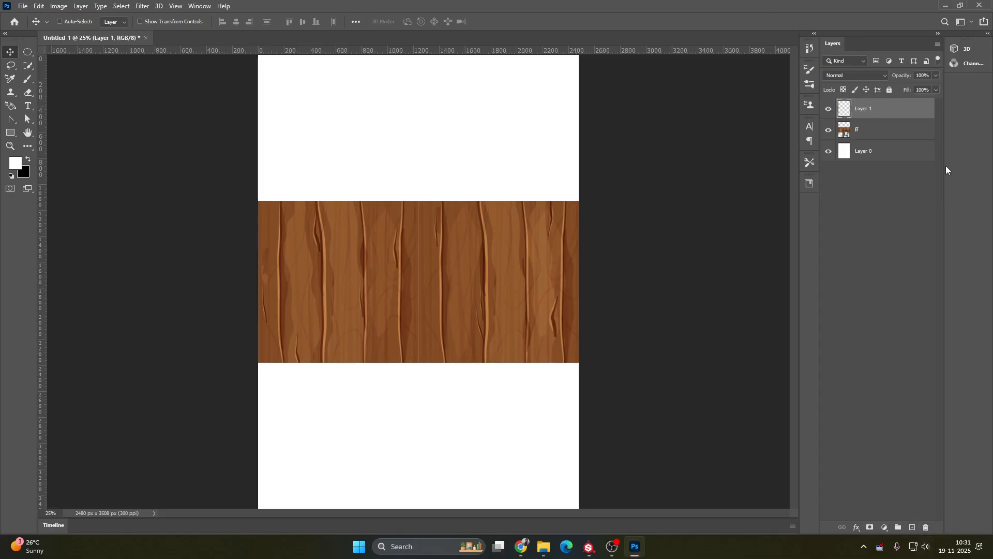
{"action": "key", "text": "ctrl+0"}
{"action": "left_click", "coordinate": [846, 130]}
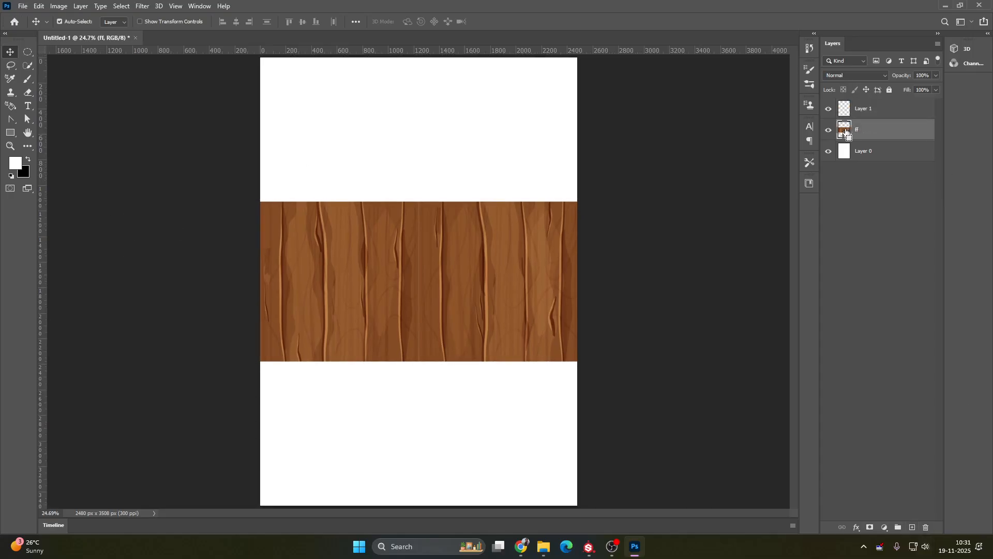
{"action": "left_click", "coordinate": [846, 130], "text": "ctrl"}
{"action": "left_click", "coordinate": [884, 115]}
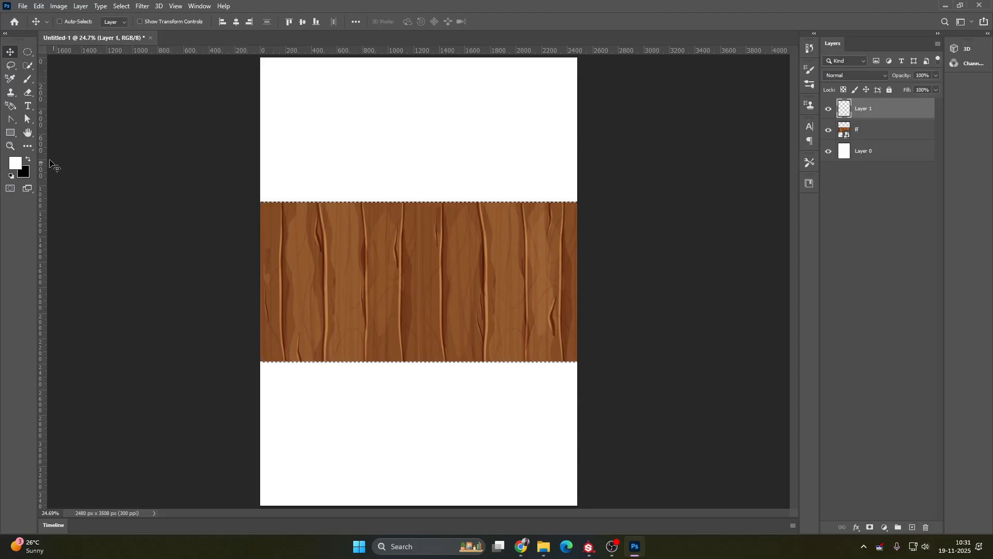
- Fill the selected area on Layer 1 with the red foreground colour ff0000 and deselect
{"action": "left_click", "coordinate": [15, 163]}
{"action": "type", "text": "ff0000"}
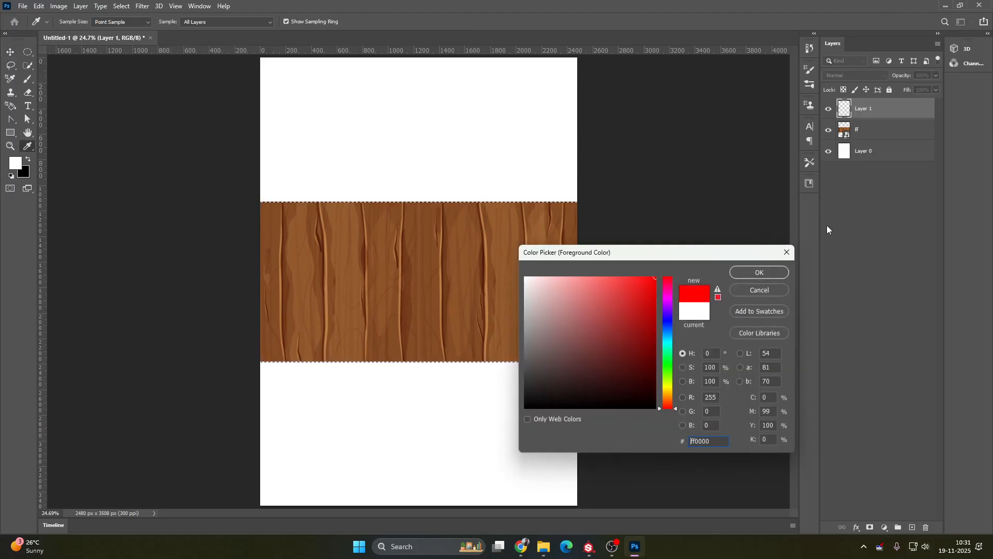
{"action": "left_click", "coordinate": [759, 273]}
{"action": "key", "text": "alt+BackSpace"}
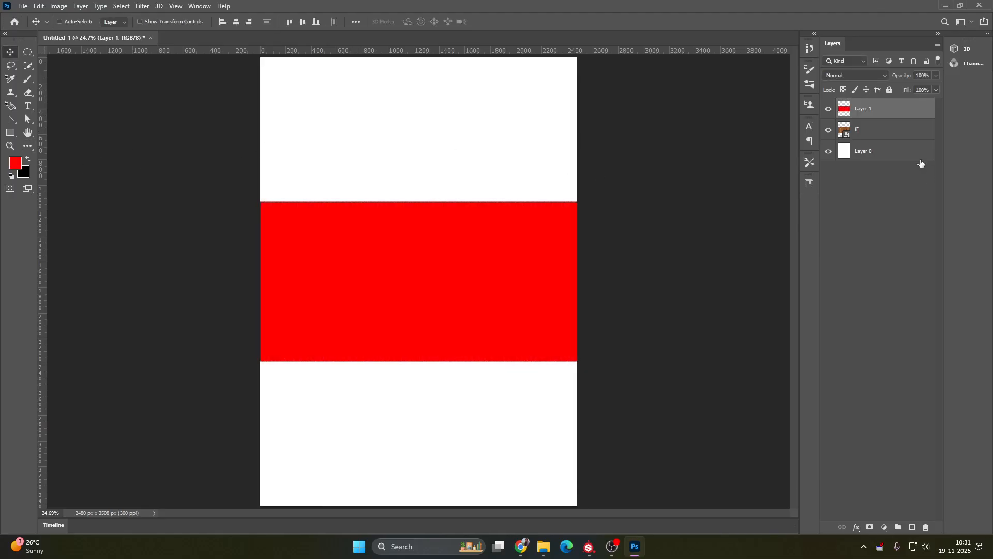
{"action": "key", "text": "ctrl+d"}
- Compare the image with Layer 1 hidden and shown, then blend the red layer with Multiply and give it a layer mask
{"action": "left_click", "coordinate": [829, 110]}
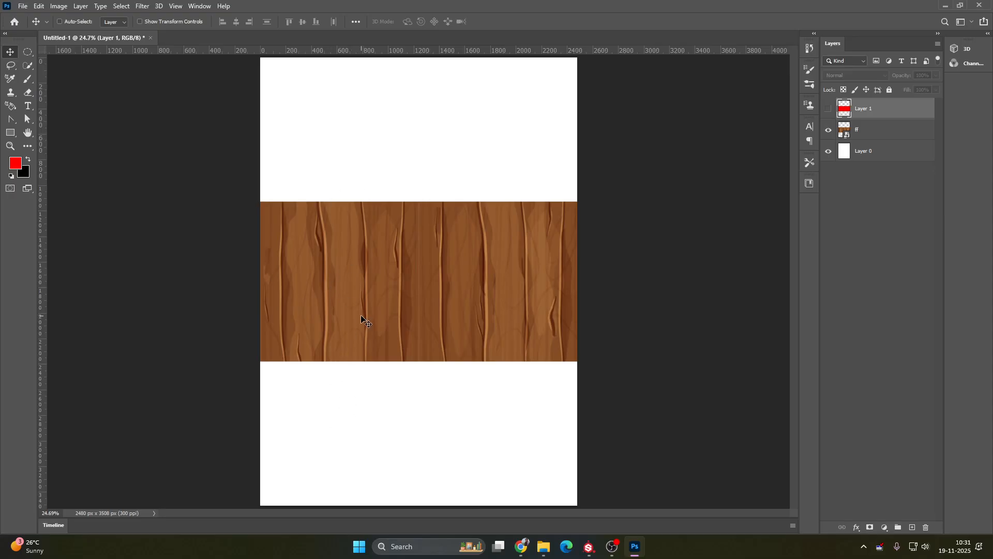
{"action": "left_click", "coordinate": [829, 109]}
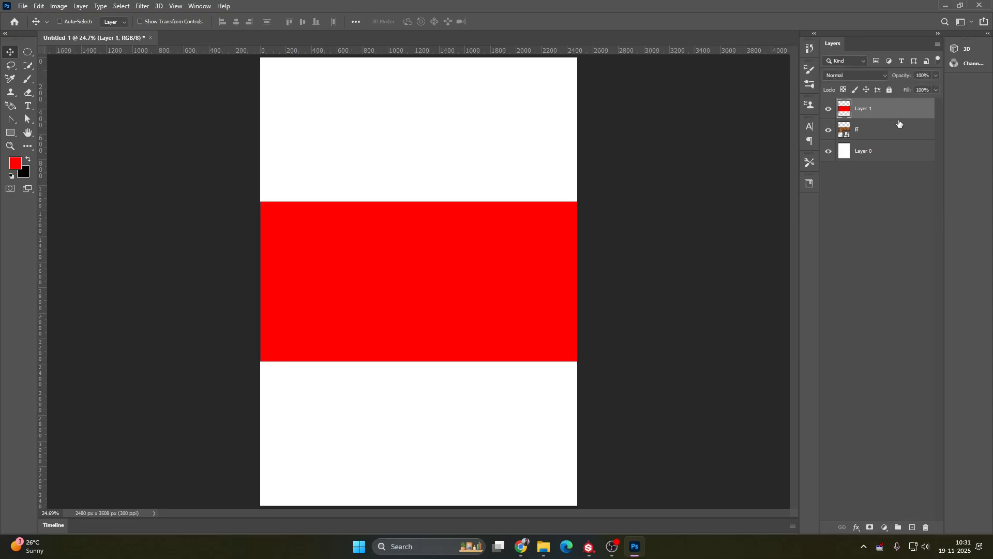
{"action": "left_click", "coordinate": [881, 75]}
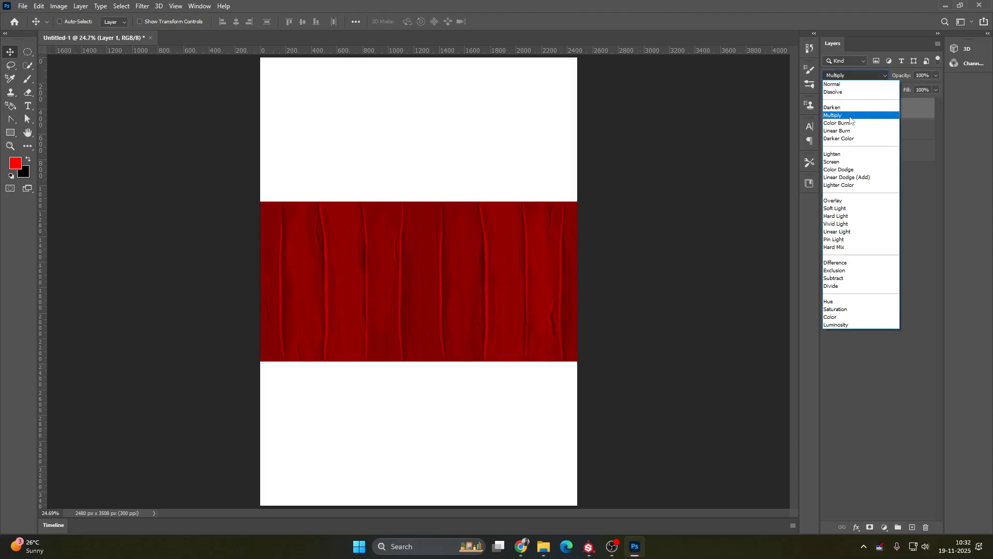
{"action": "left_click", "coordinate": [851, 116]}
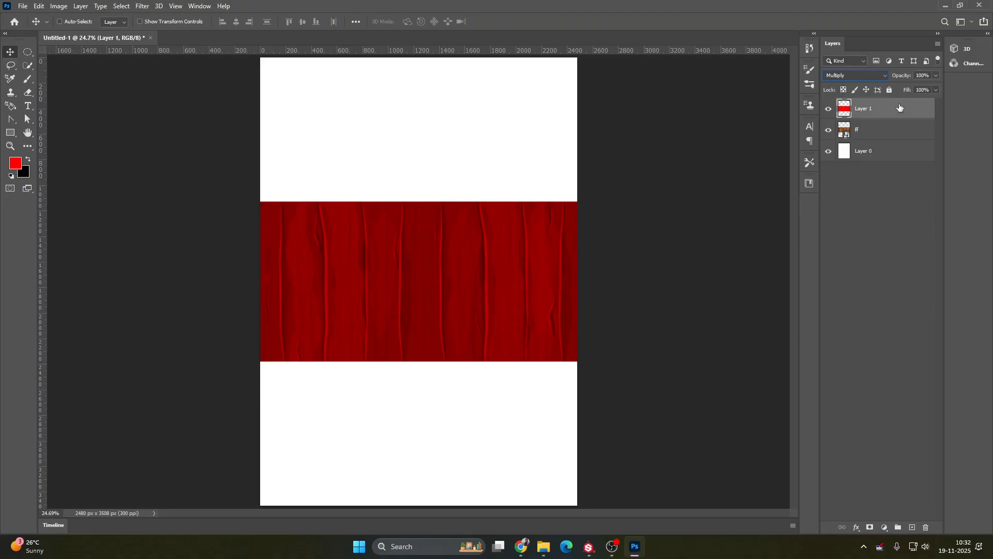
{"action": "left_click", "coordinate": [871, 528]}
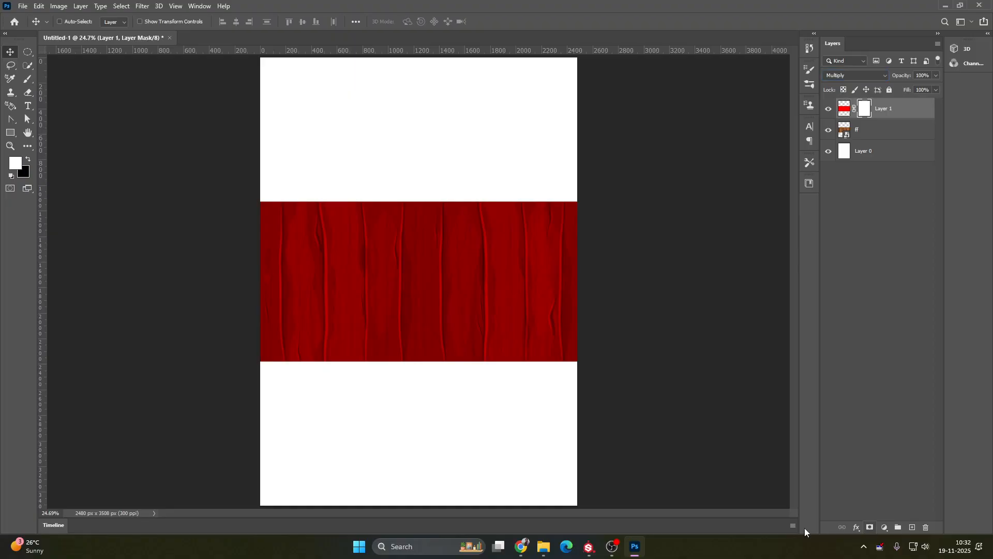
{"action": "left_click", "coordinate": [612, 546]}
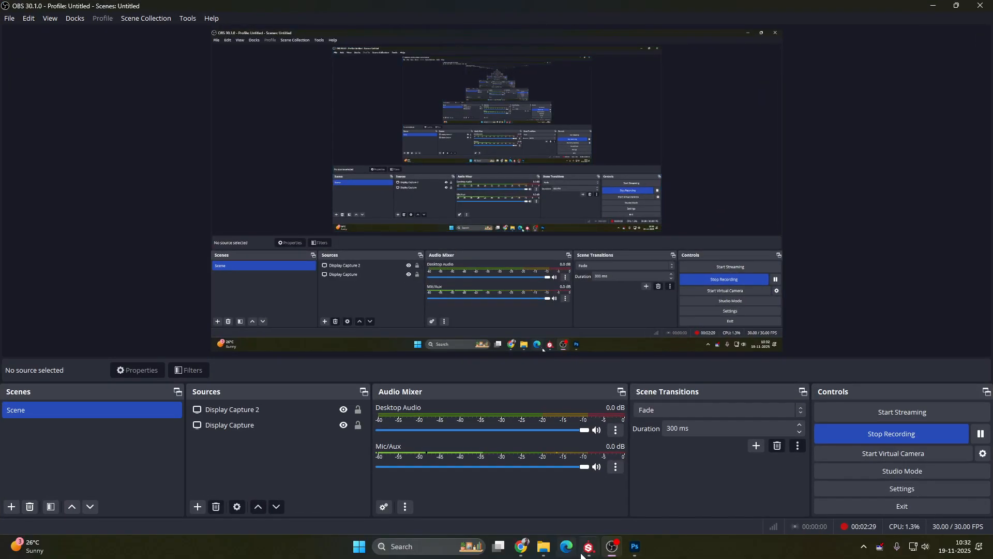
{"action": "key", "text": "alt+Tab"}
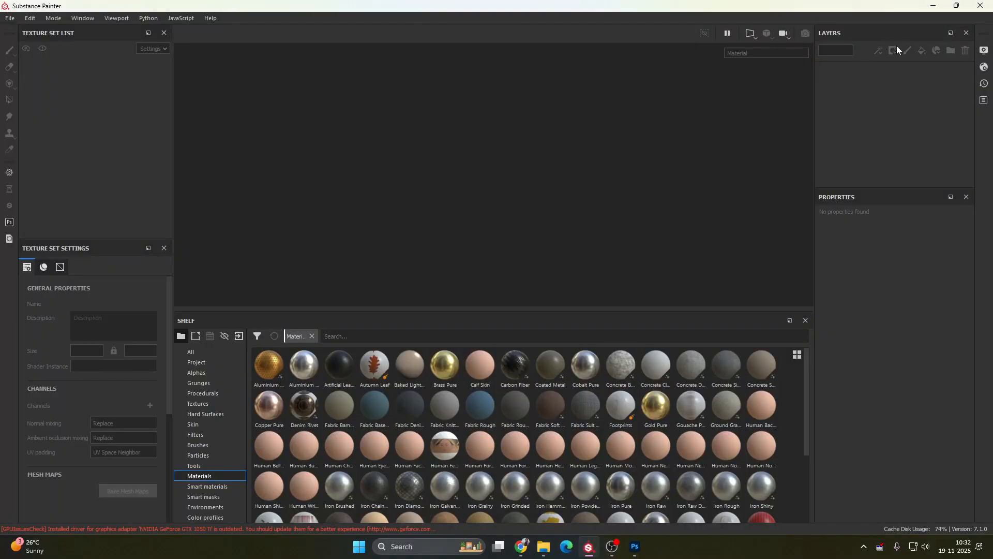
{"action": "left_click", "coordinate": [937, 7]}
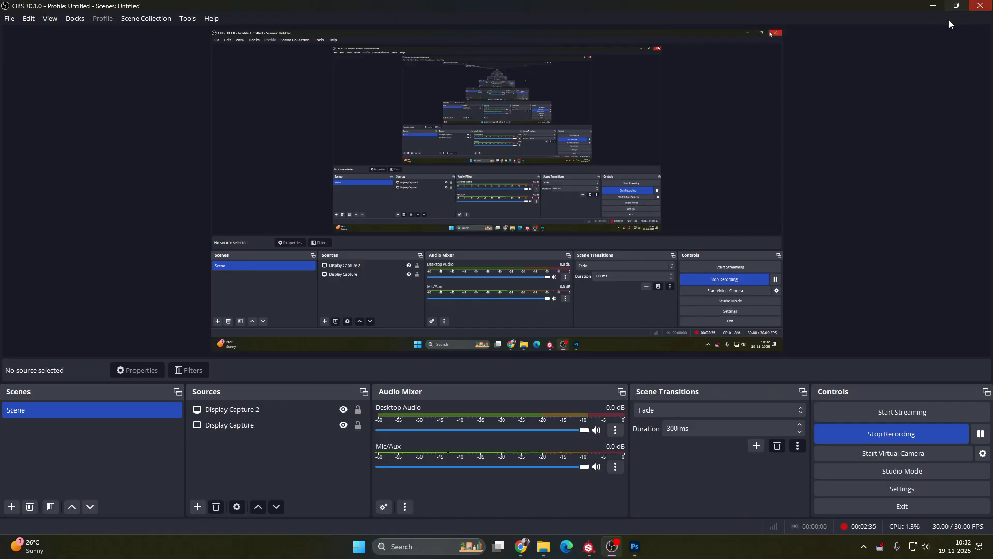
{"action": "left_click", "coordinate": [935, 6]}
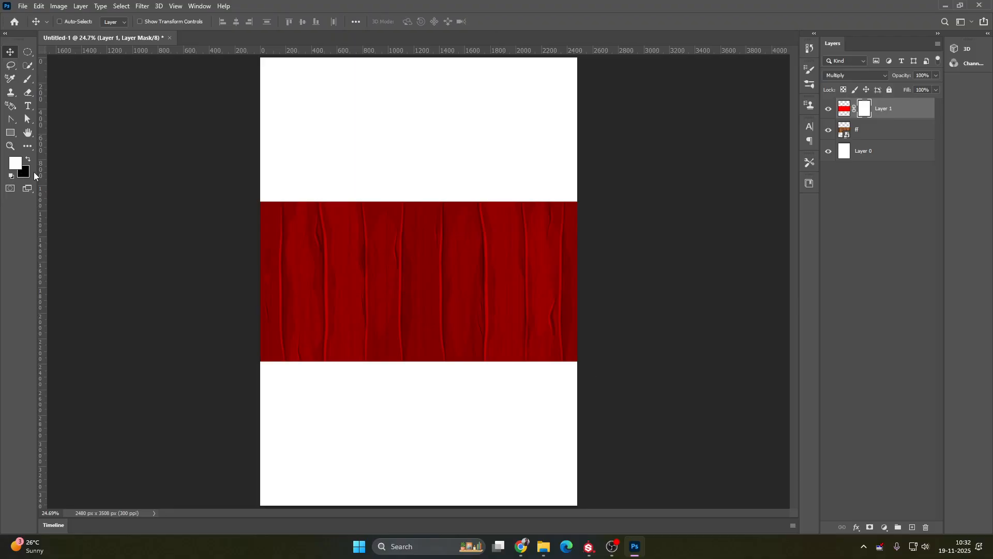
- Choose the Brush tool at 80 px and invert Layer 1's mask to black to hide the red
{"action": "left_click", "coordinate": [28, 79]}
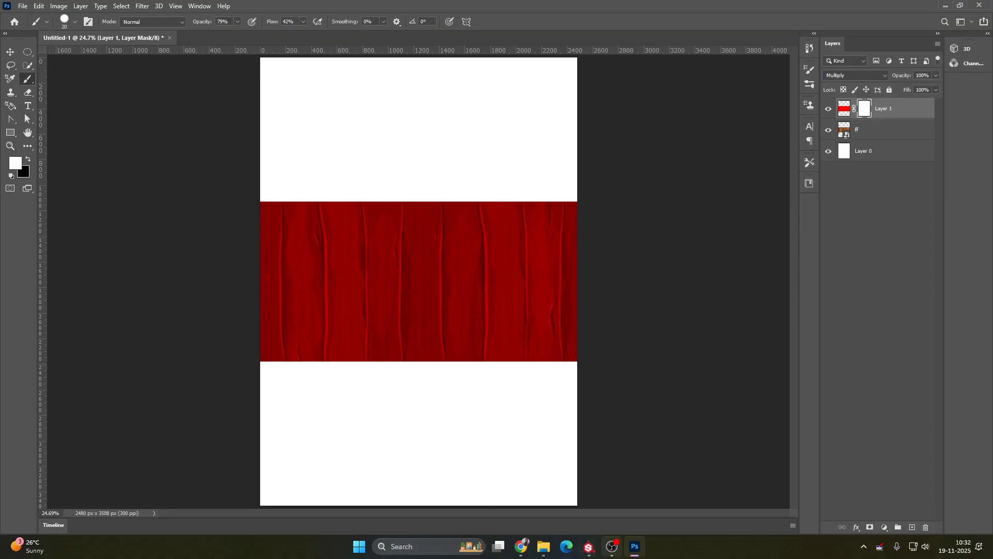
{"action": "mouse_move", "coordinate": [588, 544]}
{"action": "key", "text": "ctrl+i"}
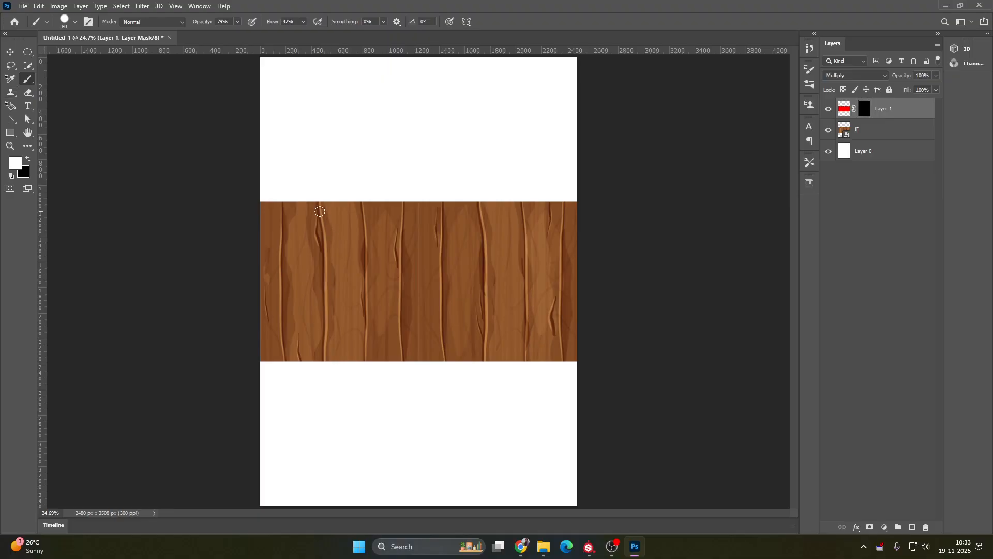
- Undo a test stroke along the second plank seam and switch the brush to Soft Round Pressure Opacity
{"action": "left_click_drag", "start_coordinate": [320, 211], "coordinate": [326, 365]}
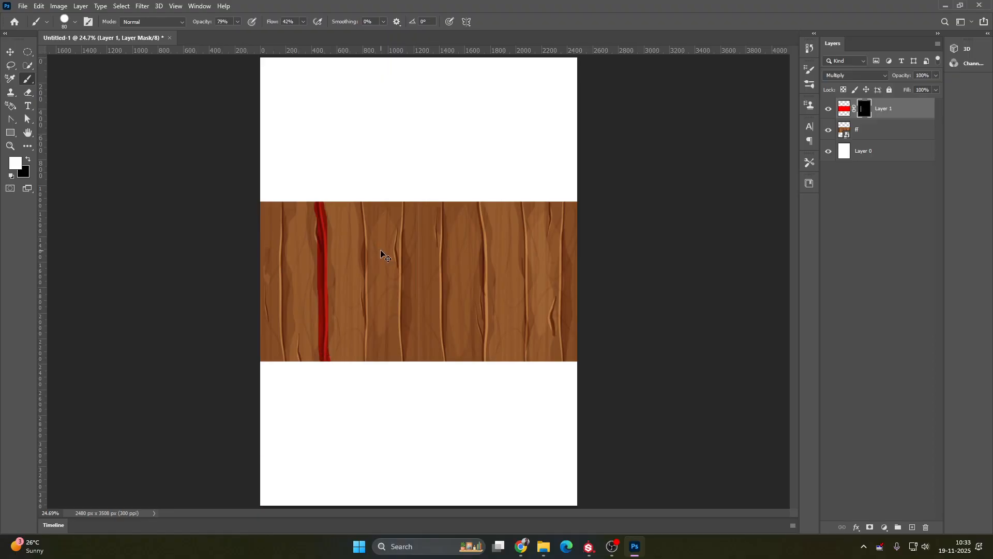
{"action": "key", "text": "ctrl+z"}
{"action": "right_click", "coordinate": [353, 251]}
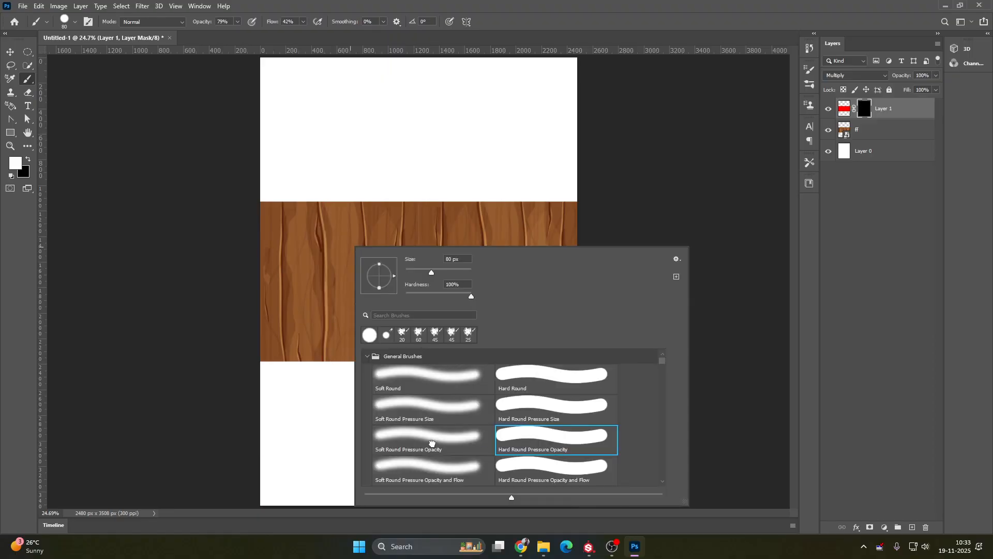
{"action": "left_click", "coordinate": [432, 444]}
{"action": "left_click", "coordinate": [213, 252]}
- Paint white on Layer 1's mask along the first five plank seams to reveal the red along them
{"action": "scroll", "coordinate": [310, 250], "scroll_direction": "up", "scroll_amount": 4, "text": "alt"}
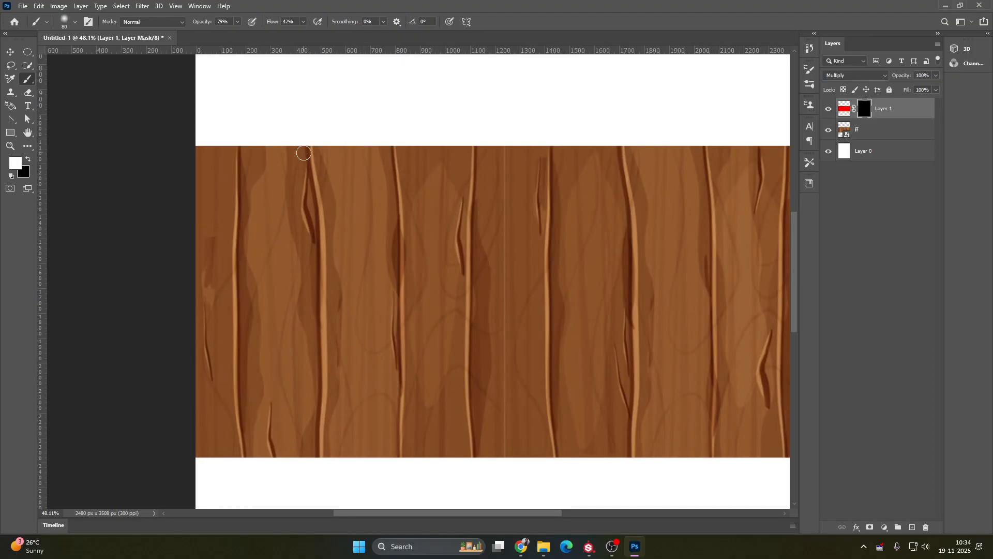
{"action": "mouse_move", "coordinate": [310, 151]}
{"action": "left_mouse_down"}
{"action": "mouse_move", "coordinate": [321, 222]}
{"action": "mouse_move", "coordinate": [322, 452]}
{"action": "mouse_move", "coordinate": [322, 305]}
{"action": "left_mouse_up"}
{"action": "left_click_drag", "start_coordinate": [239, 148], "coordinate": [241, 460]}
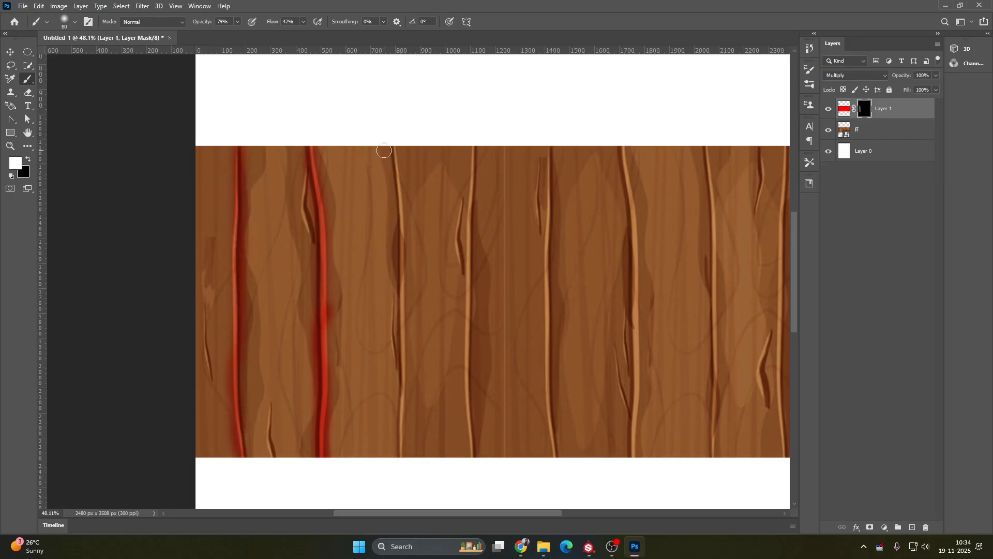
{"action": "left_click_drag", "start_coordinate": [395, 149], "coordinate": [390, 473]}
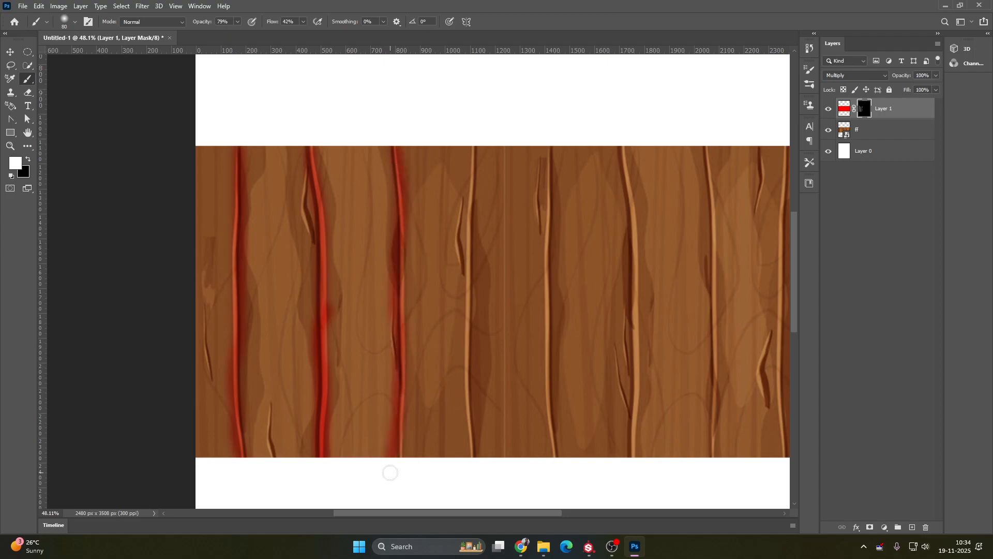
{"action": "mouse_move", "coordinate": [473, 152]}
{"action": "left_mouse_down"}
{"action": "mouse_move", "coordinate": [467, 343]}
{"action": "mouse_move", "coordinate": [485, 484]}
{"action": "left_mouse_up"}
{"action": "left_click_drag", "start_coordinate": [551, 149], "coordinate": [556, 455]}
{"action": "scroll", "coordinate": [528, 253], "scroll_direction": "down", "scroll_amount": 5, "text": "alt"}
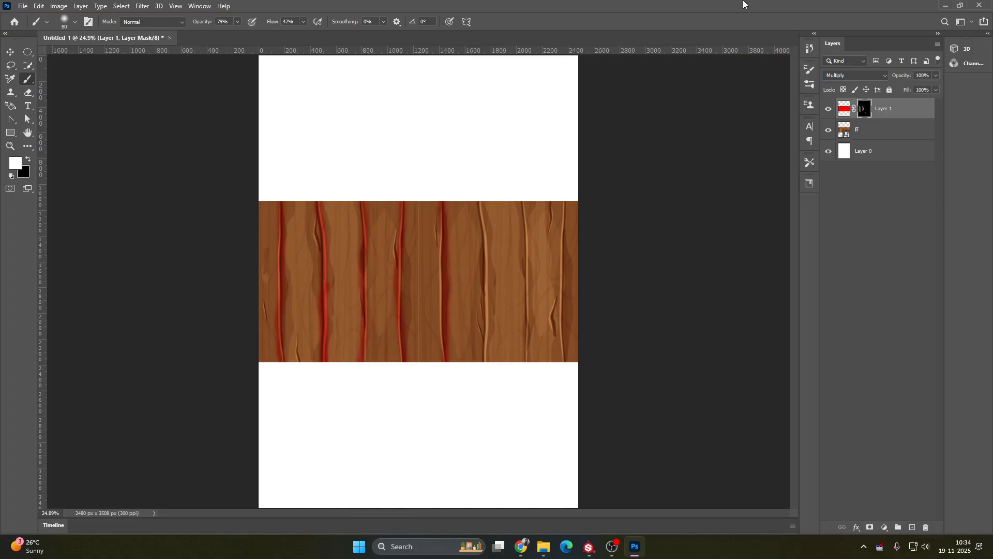
- Switch to Substance Painter and open the MeetMat sample project
{"action": "left_click", "coordinate": [589, 547]}
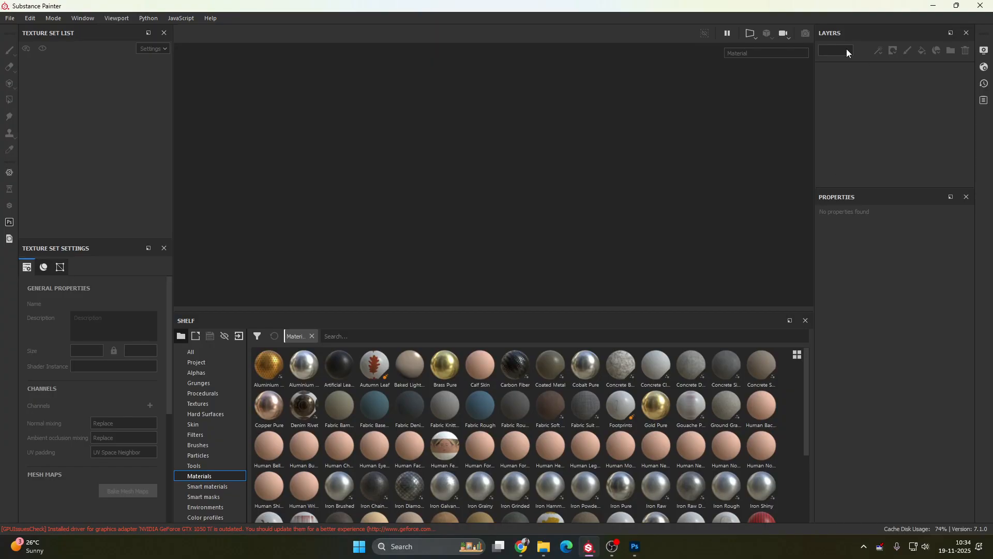
{"action": "left_click", "coordinate": [15, 19]}
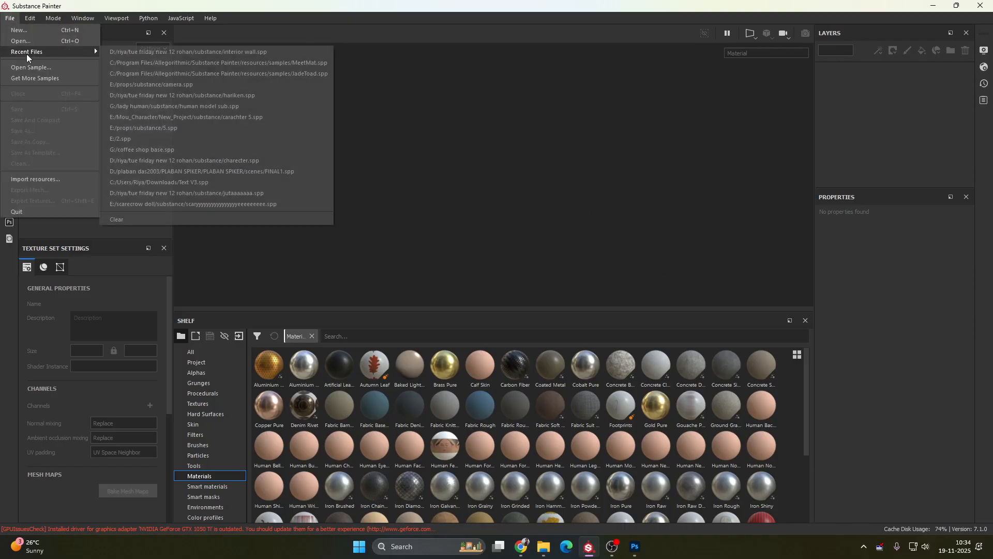
{"action": "left_click", "coordinate": [31, 67]}
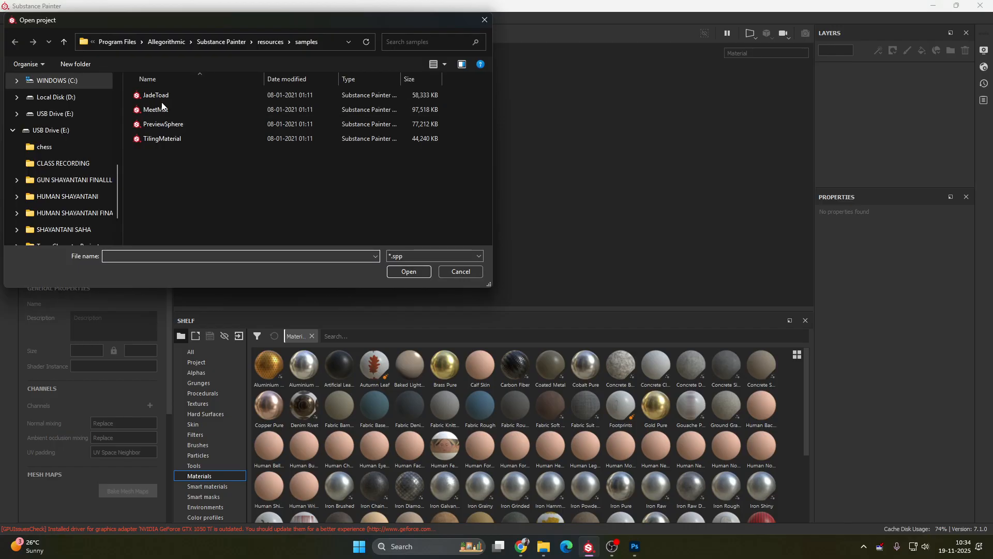
{"action": "left_click", "coordinate": [162, 109]}
{"action": "left_click", "coordinate": [408, 271]}
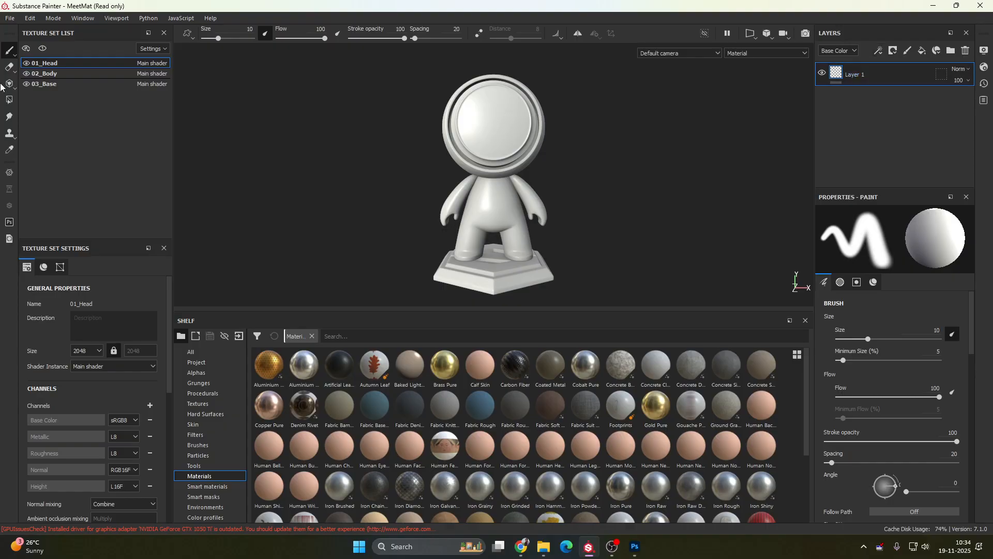
- Hide the 02_Body and 03_Base texture sets to isolate the head
{"action": "left_click", "coordinate": [26, 73]}
{"action": "left_click", "coordinate": [26, 84]}
{"action": "scroll", "coordinate": [572, 159], "scroll_direction": "down", "scroll_amount": 2}
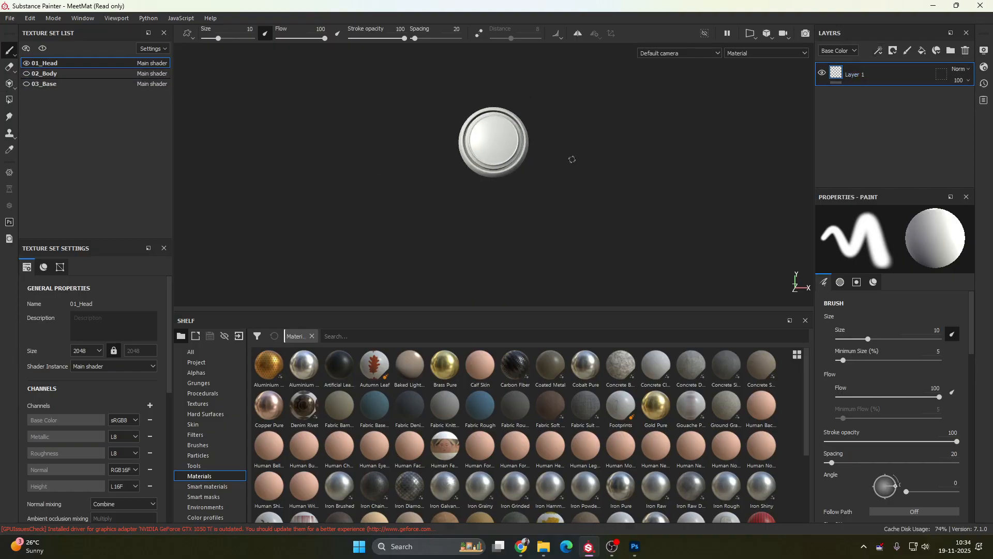
- Examine the isolated head and its round front face from several angles and distances
{"action": "middle_click_drag", "start_coordinate": [572, 160], "coordinate": [403, 197], "text": "alt"}
{"action": "scroll", "coordinate": [404, 199], "scroll_direction": "up", "scroll_amount": 5}
{"action": "left_click_drag", "start_coordinate": [406, 206], "coordinate": [410, 195], "text": "alt"}
{"action": "middle_click_drag", "start_coordinate": [410, 195], "coordinate": [478, 189], "text": "alt"}
{"action": "right_click_drag", "start_coordinate": [479, 189], "coordinate": [469, 116], "text": "alt"}
{"action": "middle_click_drag", "start_coordinate": [468, 153], "coordinate": [442, 142], "text": "alt"}
{"action": "left_click_drag", "start_coordinate": [441, 142], "coordinate": [438, 182], "text": "alt"}
{"action": "mouse_move", "coordinate": [438, 181]}
{"action": "right_mouse_down", "text": "alt"}
{"action": "mouse_move", "coordinate": [423, 152]}
{"action": "mouse_move", "coordinate": [419, 163]}
{"action": "right_mouse_up", "text": "alt"}
{"action": "left_click_drag", "start_coordinate": [392, 181], "coordinate": [402, 179], "text": "alt"}
{"action": "scroll", "coordinate": [411, 191], "scroll_direction": "down", "scroll_amount": 3}
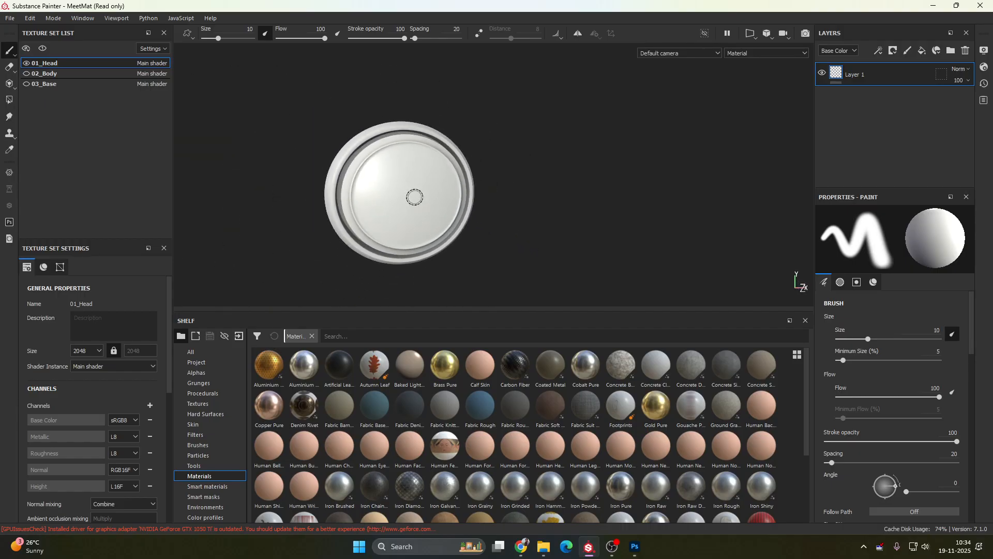
{"action": "scroll", "coordinate": [407, 186], "scroll_direction": "up", "scroll_amount": 2}
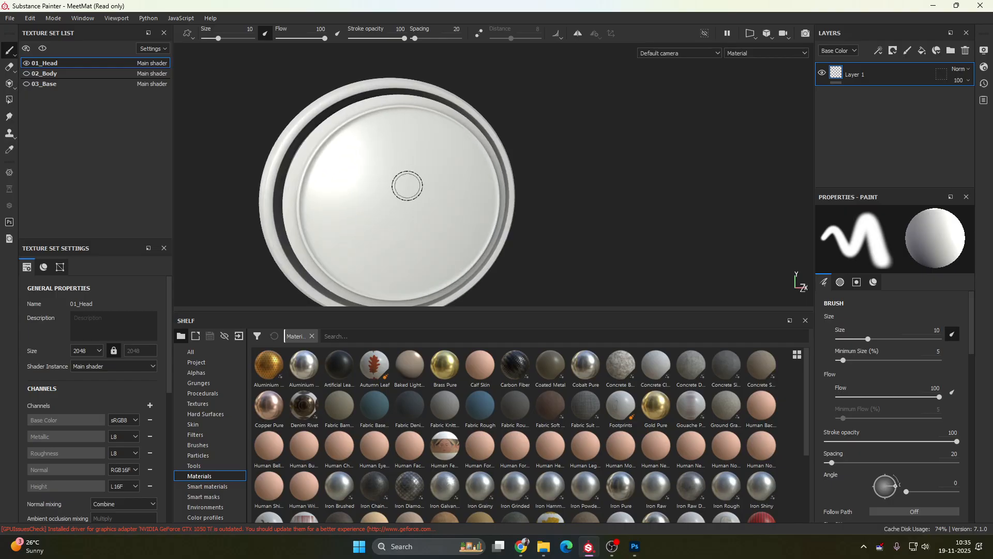
{"action": "scroll", "coordinate": [410, 185], "scroll_direction": "down", "scroll_amount": 1}
{"action": "middle_click_drag", "start_coordinate": [421, 196], "coordinate": [422, 194], "text": "alt"}
{"action": "left_click_drag", "start_coordinate": [421, 195], "coordinate": [407, 191], "text": "alt"}
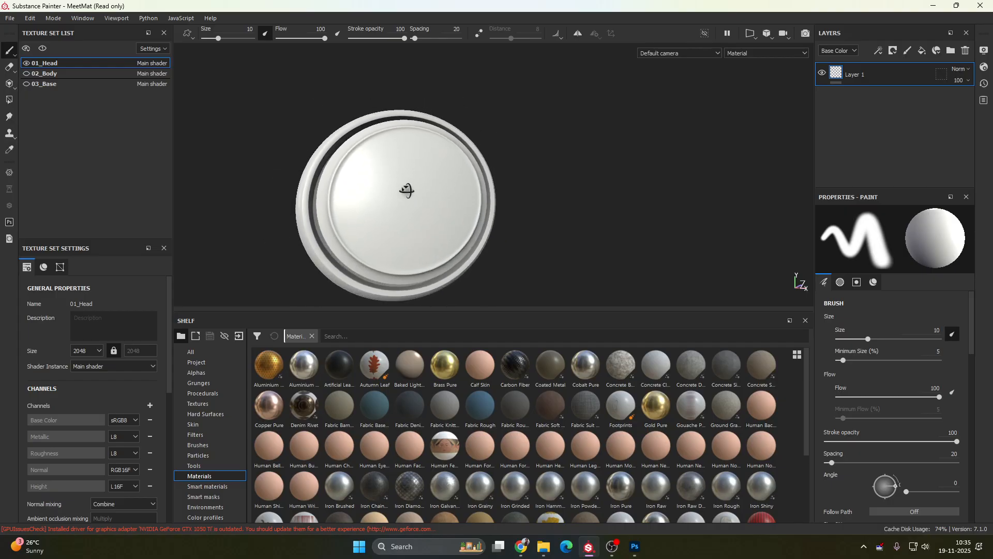
{"action": "middle_click_drag", "start_coordinate": [442, 202], "coordinate": [456, 163], "text": "alt"}
{"action": "left_click_drag", "start_coordinate": [446, 179], "coordinate": [465, 187], "text": "alt"}
{"action": "middle_click_drag", "start_coordinate": [460, 169], "coordinate": [479, 195], "text": "alt"}
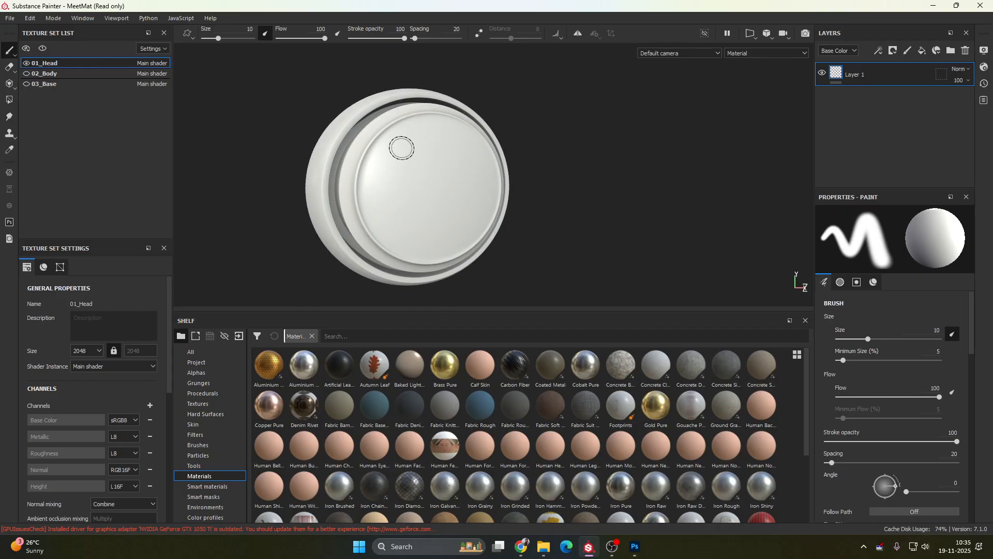
{"action": "scroll", "coordinate": [402, 152], "scroll_direction": "up", "scroll_amount": 2}
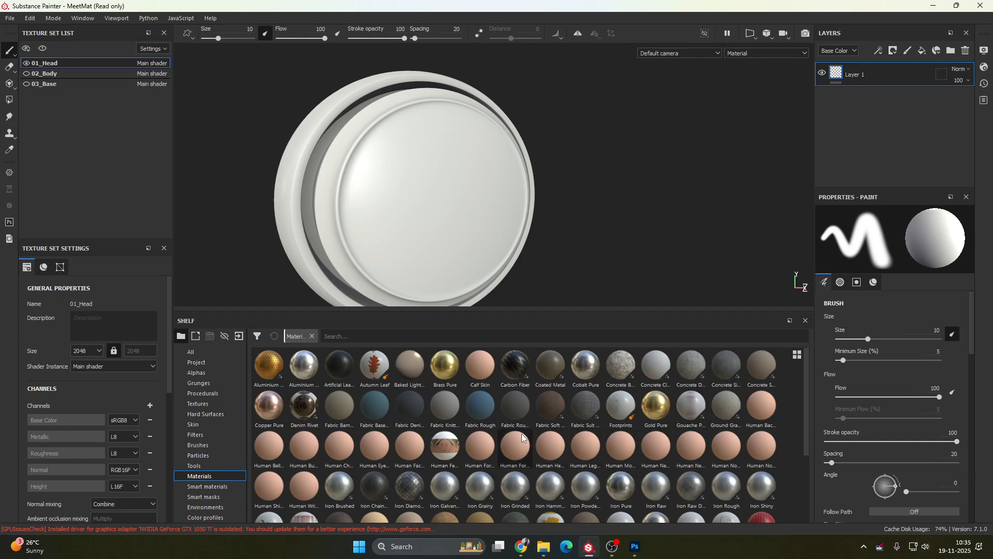
- Apply the Iron Raw Damaged material to the head and delete the empty Layer 1
{"action": "scroll", "coordinate": [579, 443], "scroll_direction": "down", "scroll_amount": 3}
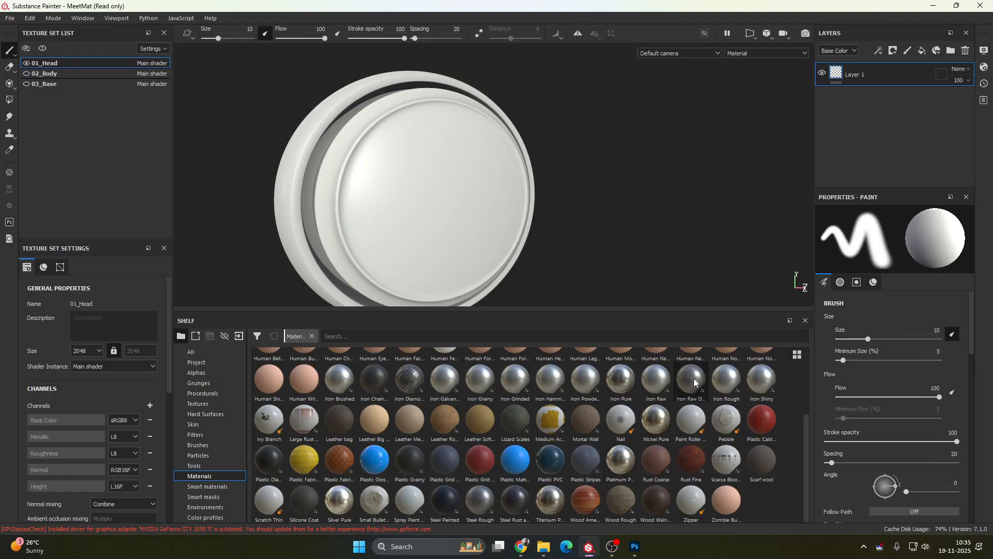
{"action": "left_click_drag", "start_coordinate": [694, 378], "coordinate": [500, 209]}
{"action": "left_click_drag", "start_coordinate": [430, 197], "coordinate": [430, 198]}
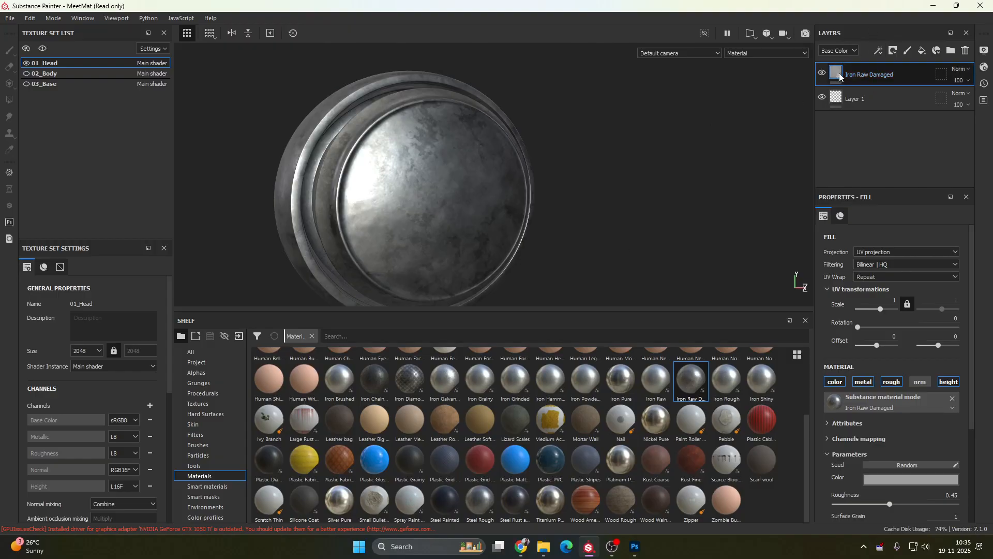
{"action": "left_click", "coordinate": [878, 99]}
{"action": "key", "text": "Delete"}
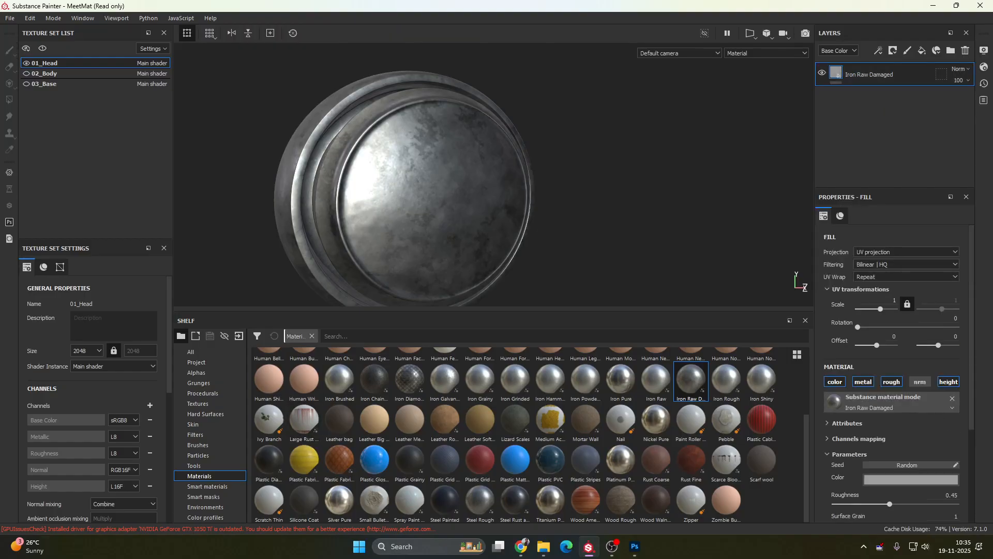
- Inspect the iron surface and add the Rust Coarse material to the head above Iron Raw Damaged
{"action": "left_click_drag", "start_coordinate": [336, 123], "coordinate": [398, 113], "text": "alt"}
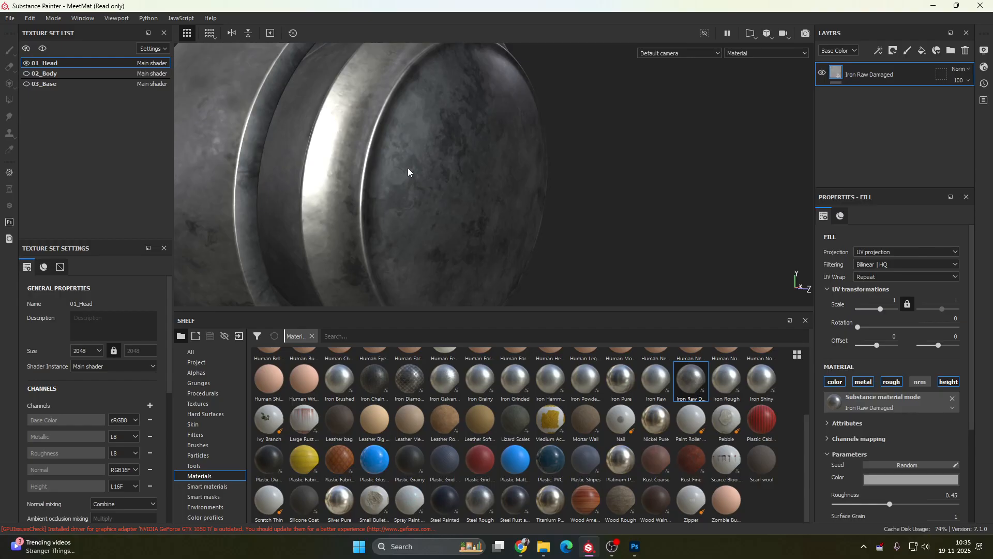
{"action": "left_click_drag", "start_coordinate": [430, 197], "coordinate": [454, 155], "text": "alt"}
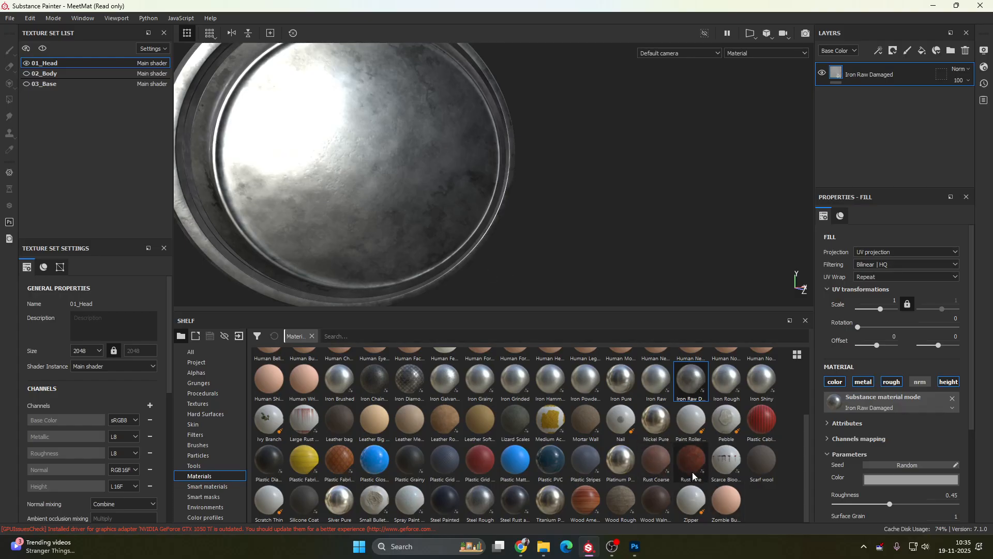
{"action": "mouse_move", "coordinate": [696, 469]}
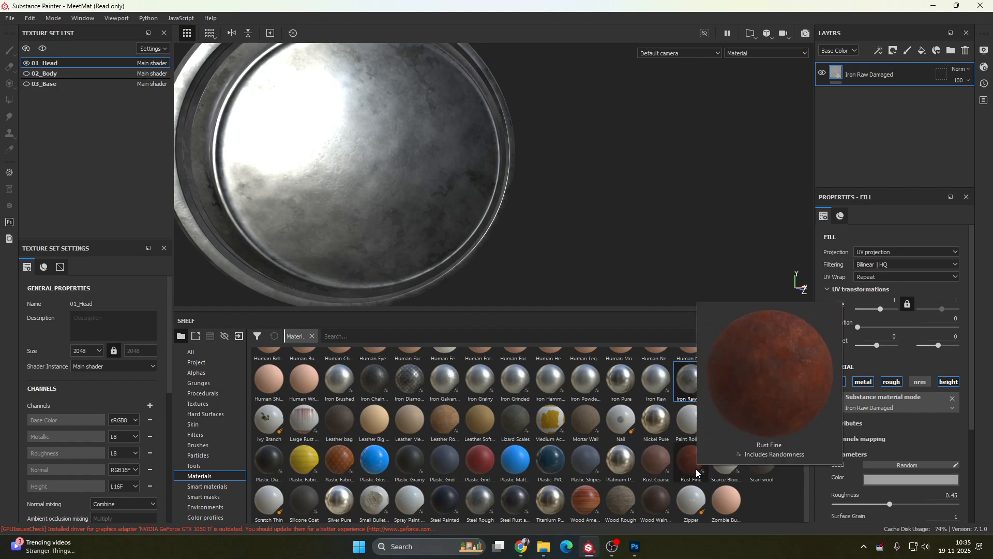
{"action": "mouse_move", "coordinate": [664, 471]}
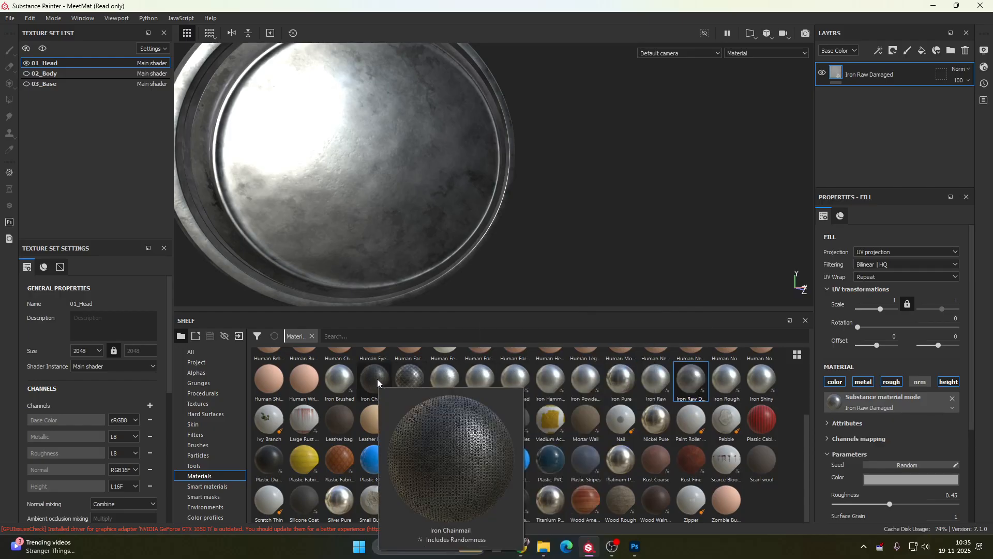
{"action": "left_click_drag", "start_coordinate": [657, 460], "coordinate": [428, 141]}
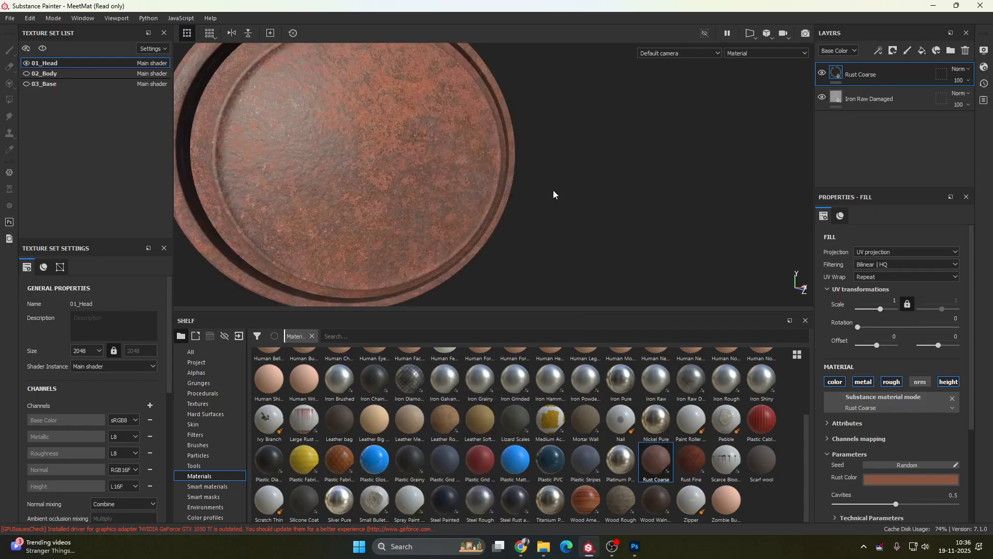
- Compare the head with the Rust Coarse layer hidden and shown, and inspect the rust surface up close
{"action": "scroll", "coordinate": [442, 172], "scroll_direction": "up", "scroll_amount": 2}
{"action": "scroll", "coordinate": [462, 186], "scroll_direction": "down", "scroll_amount": 6}
{"action": "left_click_drag", "start_coordinate": [463, 189], "coordinate": [428, 192], "text": "alt"}
{"action": "left_click", "coordinate": [823, 72]}
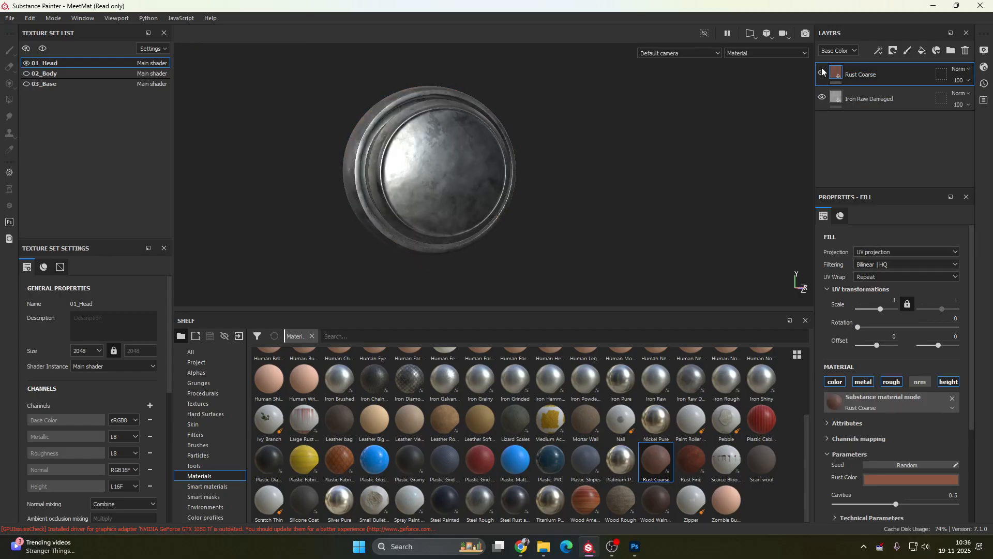
{"action": "left_click", "coordinate": [823, 73]}
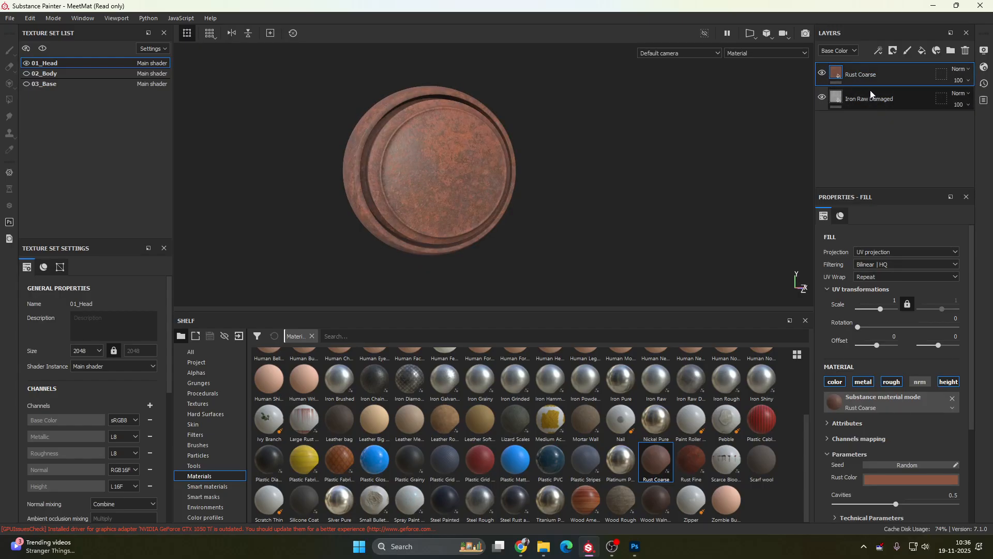
{"action": "scroll", "coordinate": [474, 151], "scroll_direction": "up", "scroll_amount": 5}
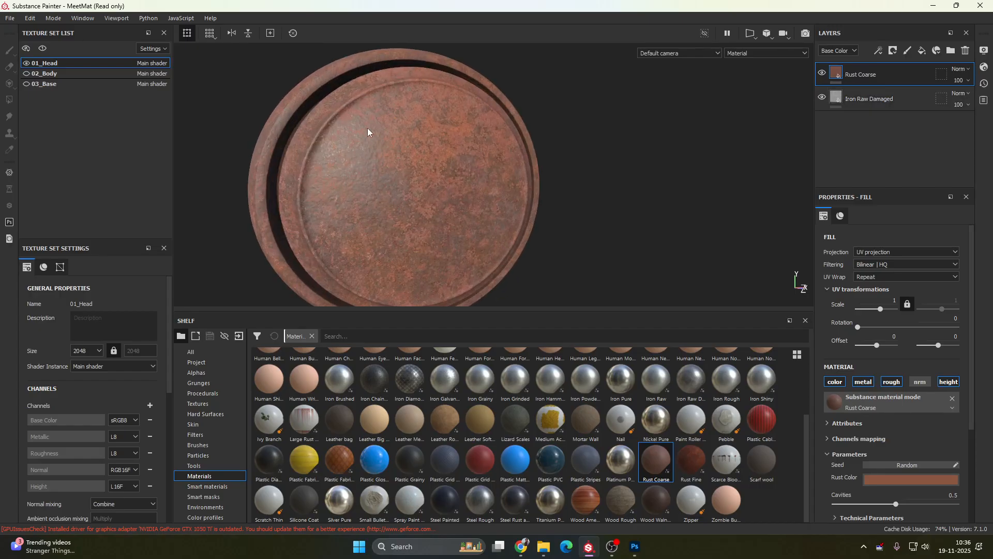
{"action": "left_click_drag", "start_coordinate": [356, 149], "coordinate": [417, 187], "text": "alt"}
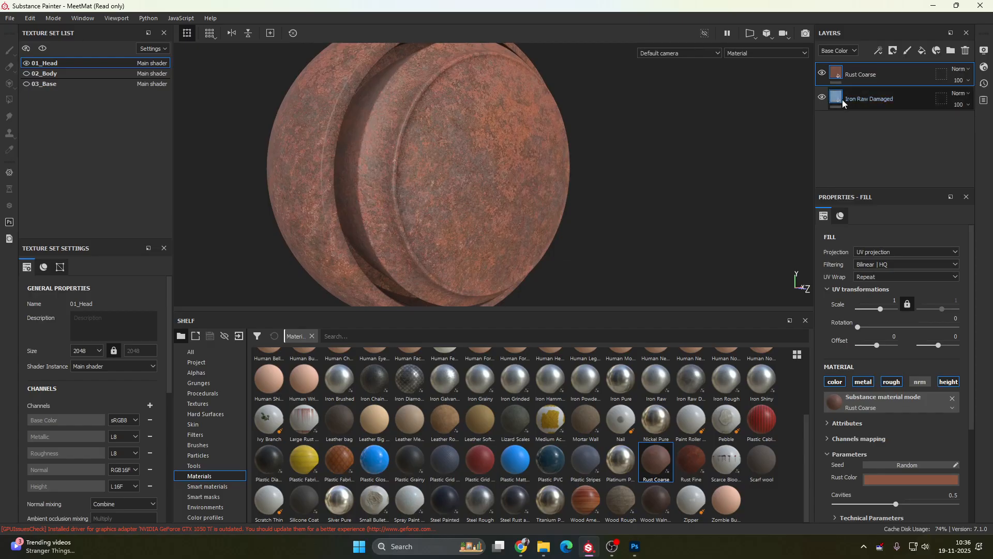
- Hide the Rust Coarse layer and select the Iron Raw Damaged layer
{"action": "left_click", "coordinate": [822, 73]}
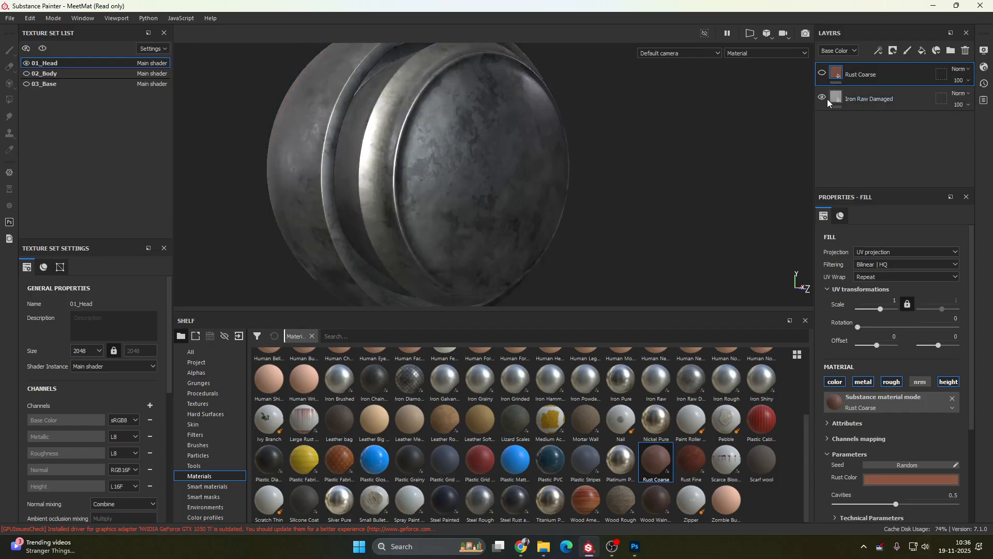
{"action": "left_click", "coordinate": [884, 97]}
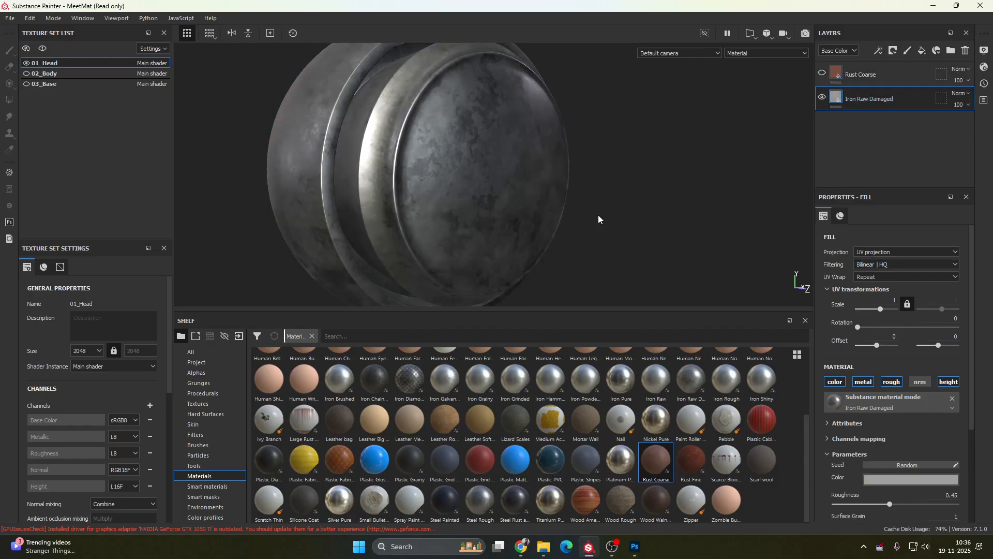
{"action": "scroll", "coordinate": [579, 211], "scroll_direction": "up", "scroll_amount": 2}
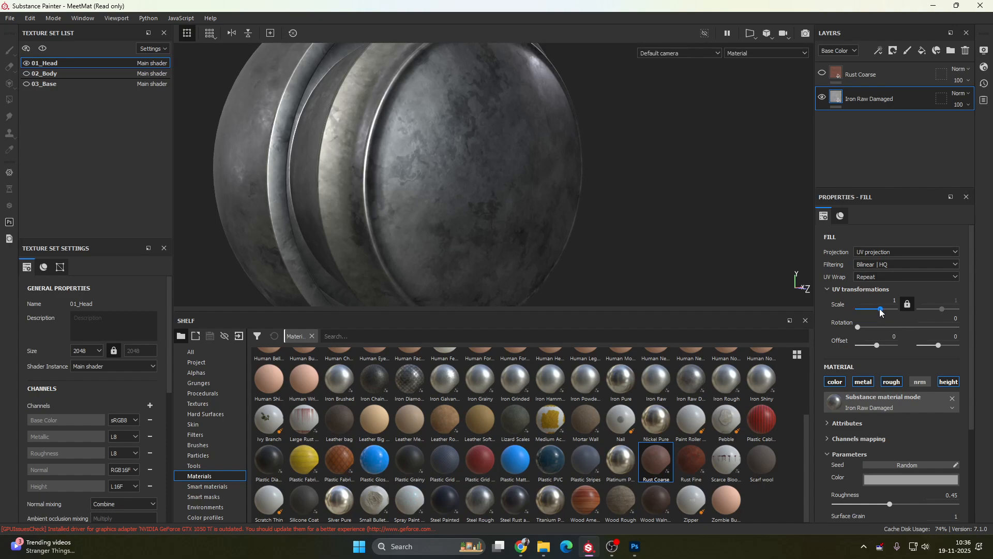
- Try a UV scale of 0.79 on the Iron Raw Damaged fill and undo it
{"action": "left_click_drag", "start_coordinate": [881, 311], "coordinate": [880, 308]}
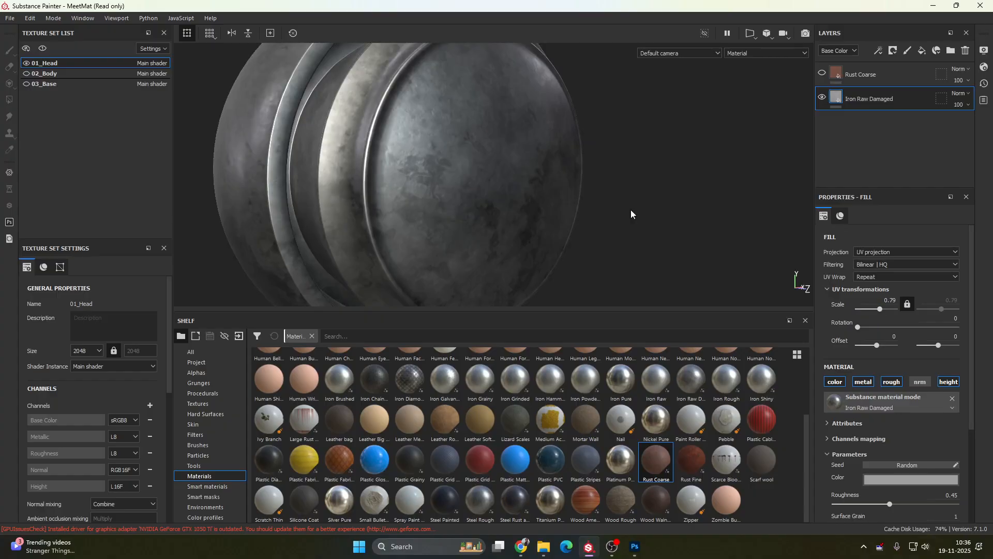
{"action": "key", "text": "ctrl+z"}
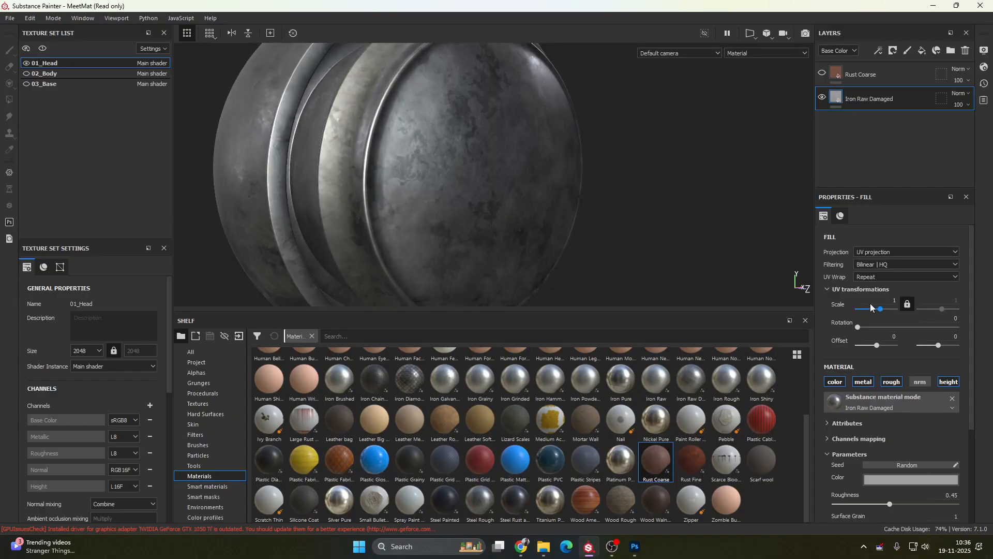
- Set the Iron Raw Damaged fill's UV rotation to 104.21 and its offsets to -0.1 and 0.1
{"action": "left_click_drag", "start_coordinate": [860, 329], "coordinate": [875, 345]}
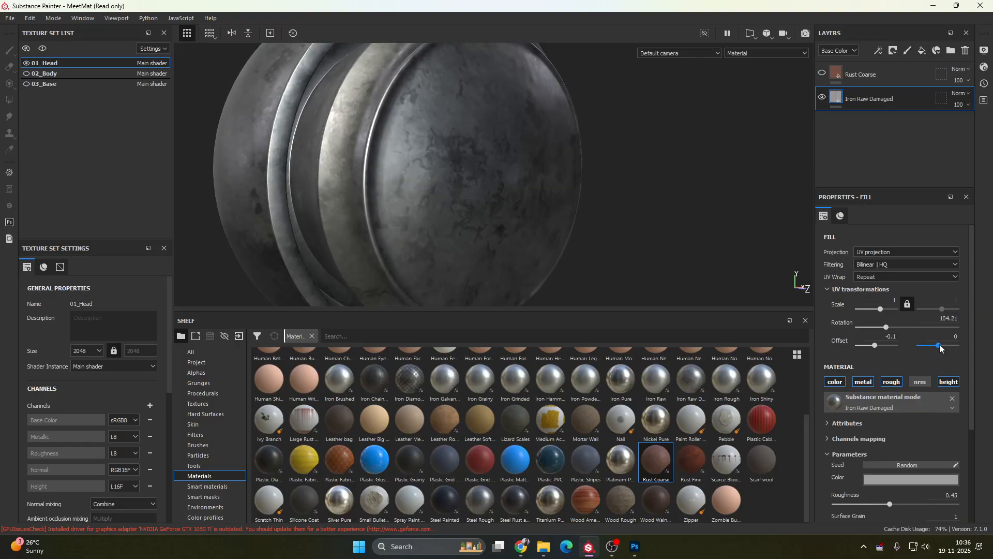
{"action": "left_click_drag", "start_coordinate": [940, 344], "coordinate": [940, 345]}
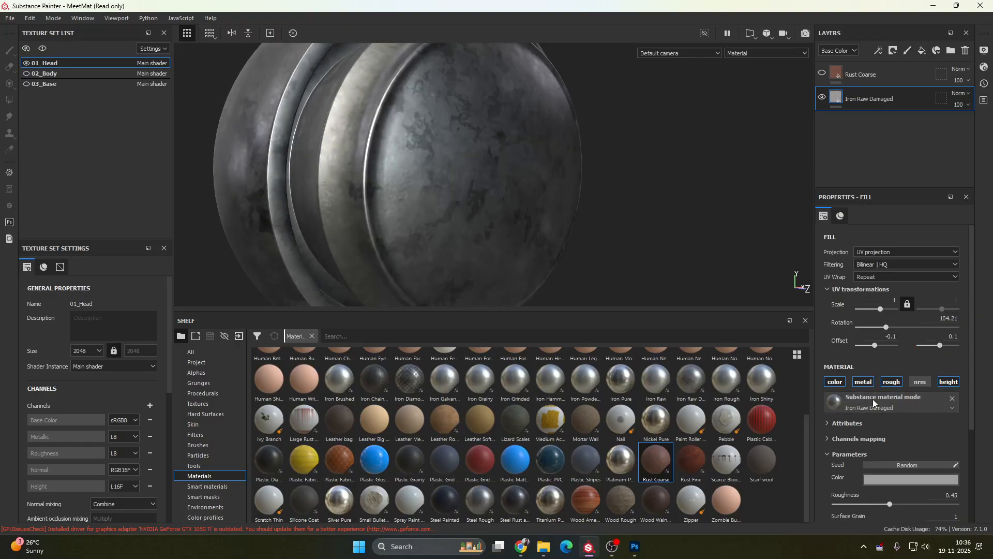
- Recolour the Iron Raw Damaged material dark teal and expand its channels mapping settings
{"action": "scroll", "coordinate": [874, 399], "scroll_direction": "down", "scroll_amount": 2}
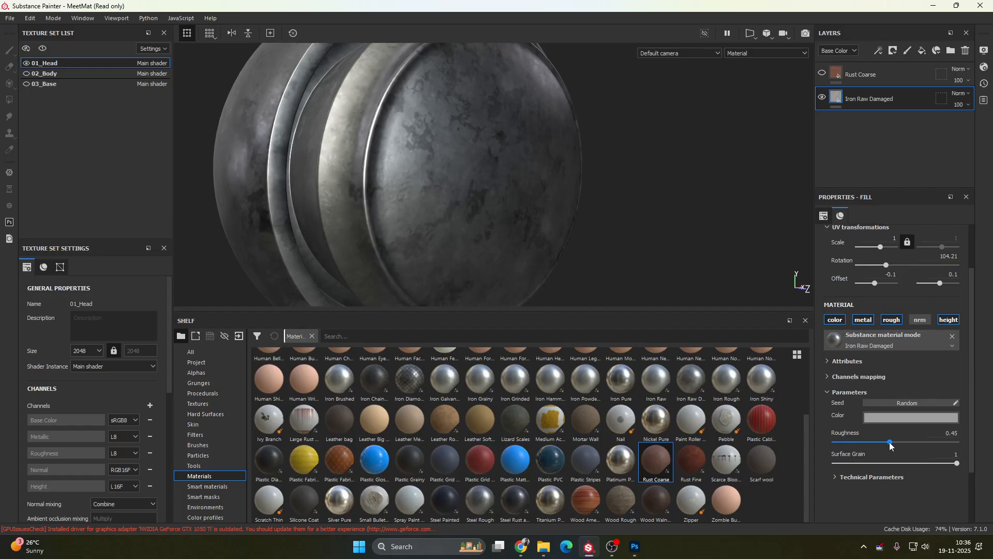
{"action": "mouse_move", "coordinate": [891, 443]}
{"action": "left_mouse_down"}
{"action": "mouse_move", "coordinate": [918, 443]}
{"action": "mouse_move", "coordinate": [836, 443]}
{"action": "mouse_move", "coordinate": [890, 442]}
{"action": "left_mouse_up"}
{"action": "left_click", "coordinate": [888, 418]}
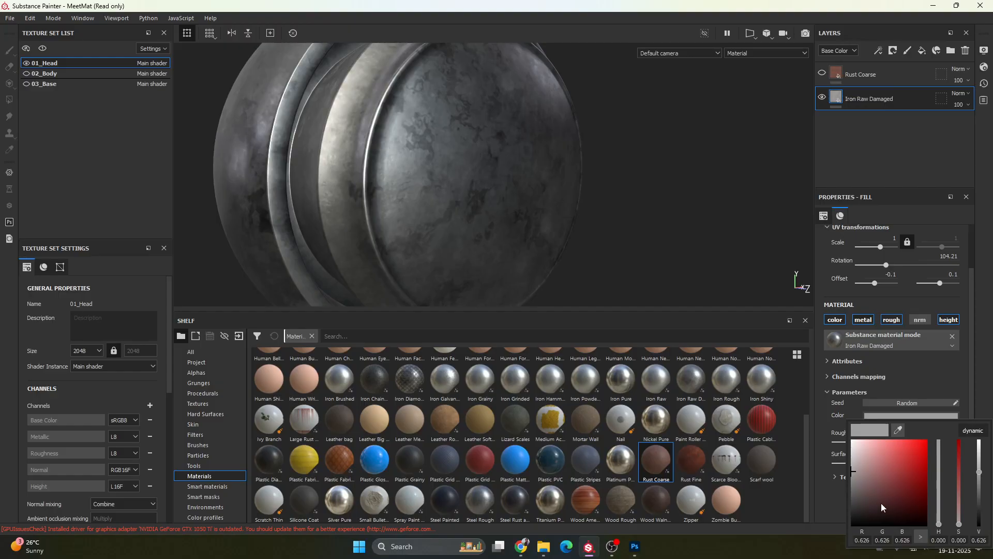
{"action": "left_click_drag", "start_coordinate": [883, 507], "coordinate": [878, 479]}
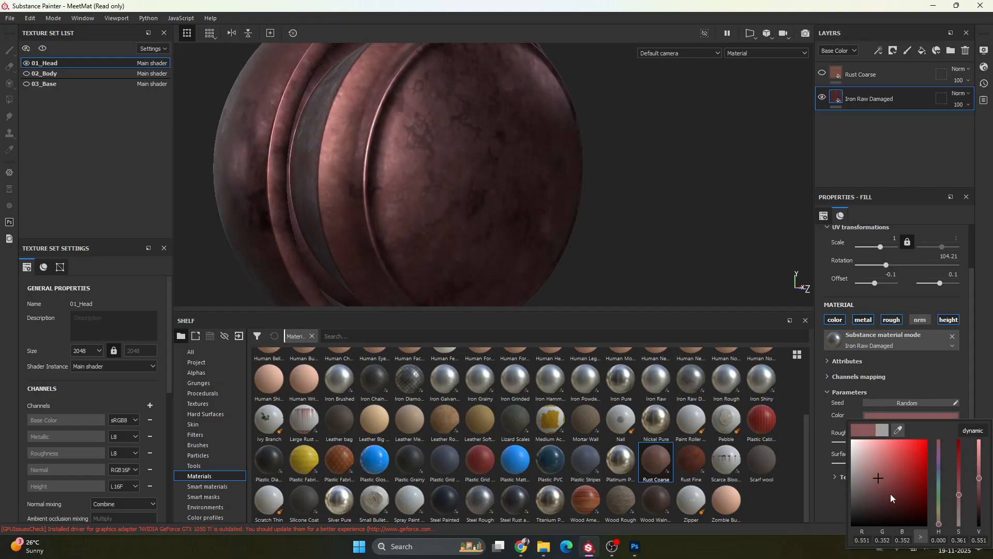
{"action": "mouse_move", "coordinate": [938, 498]}
{"action": "left_mouse_down"}
{"action": "mouse_move", "coordinate": [938, 466]}
{"action": "mouse_move", "coordinate": [940, 478]}
{"action": "left_mouse_up"}
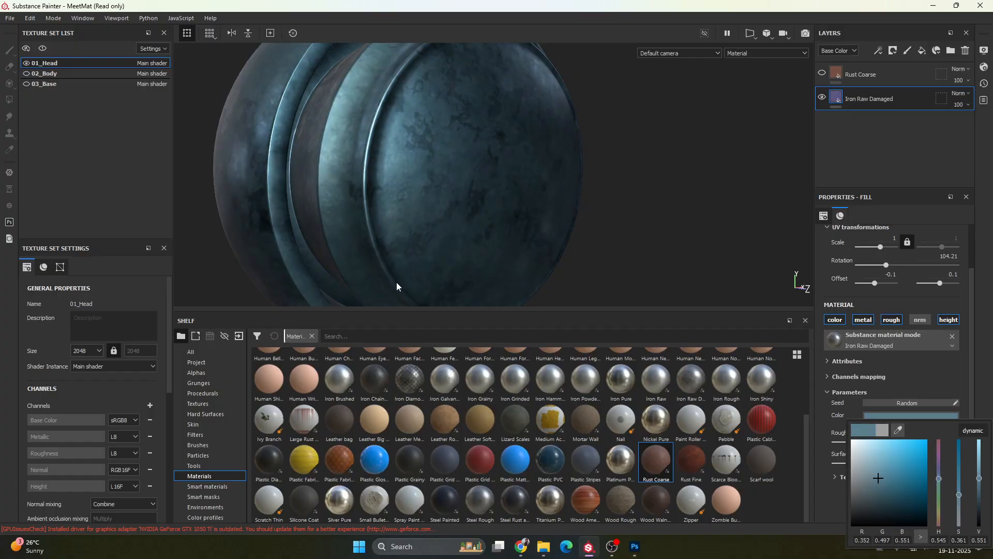
{"action": "left_click", "coordinate": [938, 480]}
{"action": "left_click", "coordinate": [883, 486]}
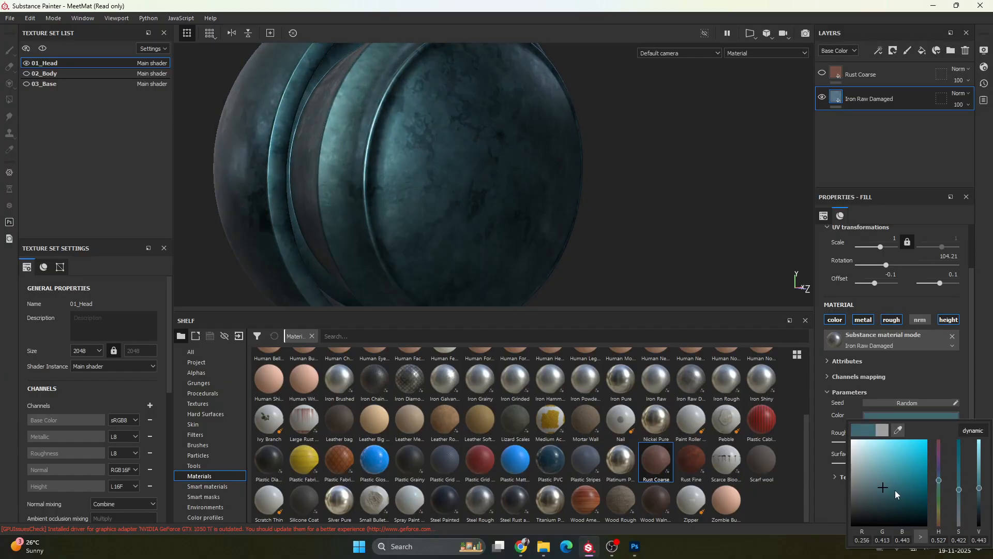
{"action": "mouse_move", "coordinate": [905, 494]}
{"action": "left_mouse_down"}
{"action": "mouse_move", "coordinate": [904, 503]}
{"action": "mouse_move", "coordinate": [895, 492]}
{"action": "left_mouse_up"}
{"action": "left_click", "coordinate": [914, 375]}
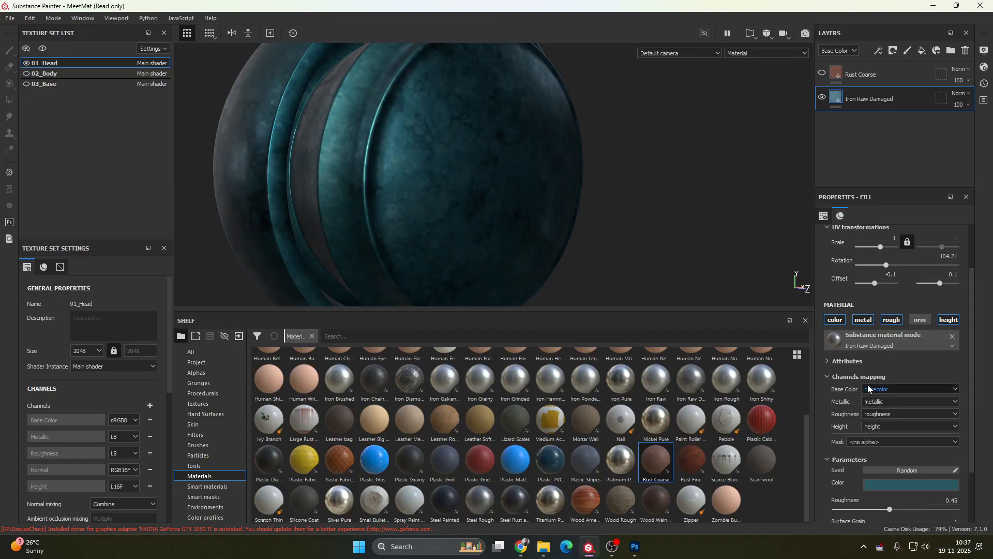
- In the Iron Raw Damaged material's technical parameters, set Height Range to 0.99 and Height Position to 0.55
{"action": "left_click", "coordinate": [828, 376]}
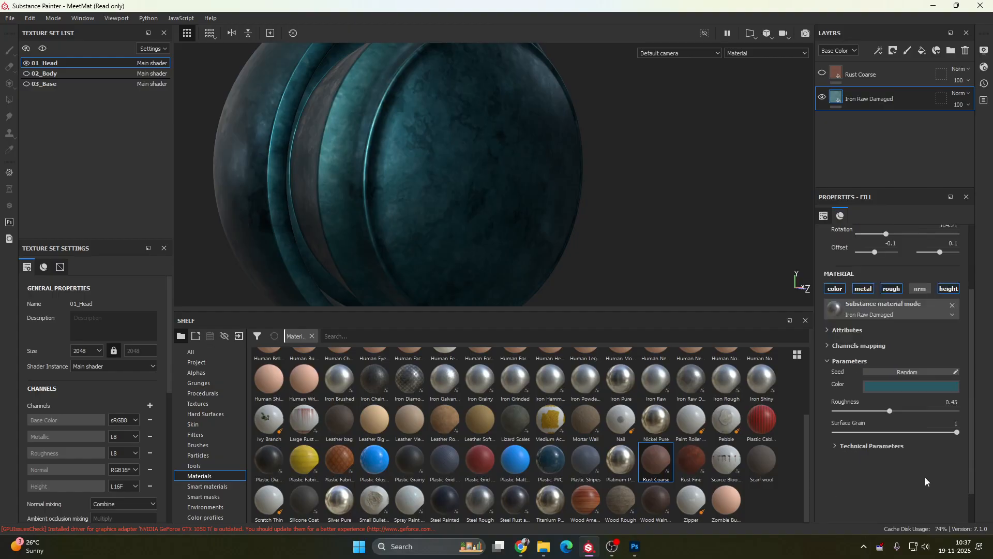
{"action": "left_click", "coordinate": [835, 446]}
{"action": "scroll", "coordinate": [880, 458], "scroll_direction": "down", "scroll_amount": 2}
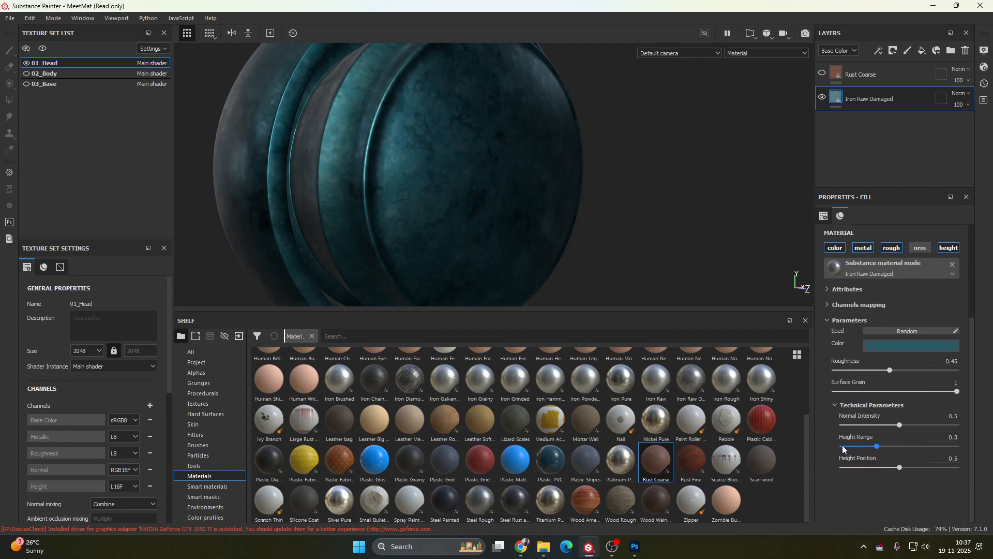
{"action": "mouse_move", "coordinate": [381, 195]}
{"action": "left_mouse_down", "text": "alt"}
{"action": "mouse_move", "coordinate": [421, 190]}
{"action": "mouse_move", "coordinate": [421, 201]}
{"action": "left_mouse_up", "text": "alt"}
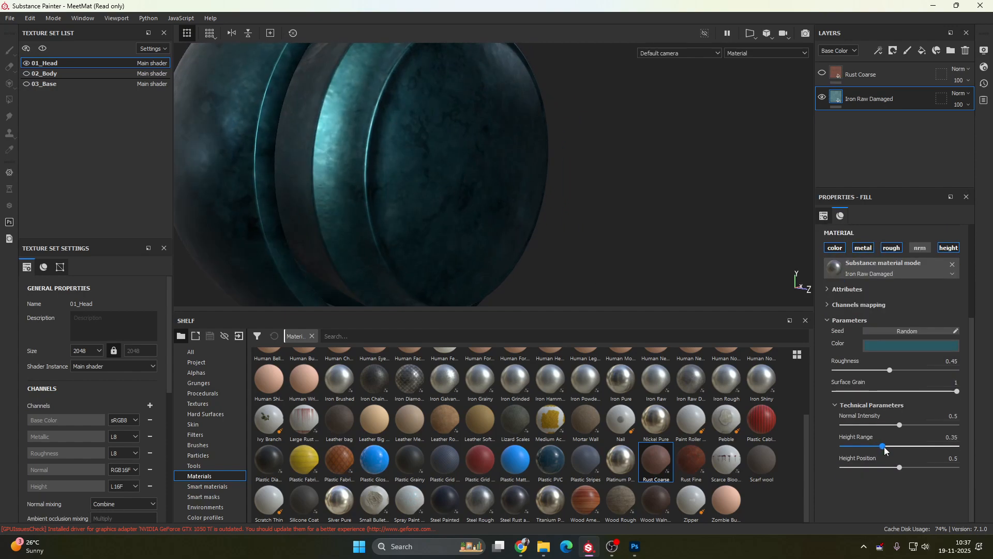
{"action": "left_click_drag", "start_coordinate": [884, 446], "coordinate": [976, 451]}
{"action": "left_click_drag", "start_coordinate": [497, 171], "coordinate": [349, 190], "text": "alt"}
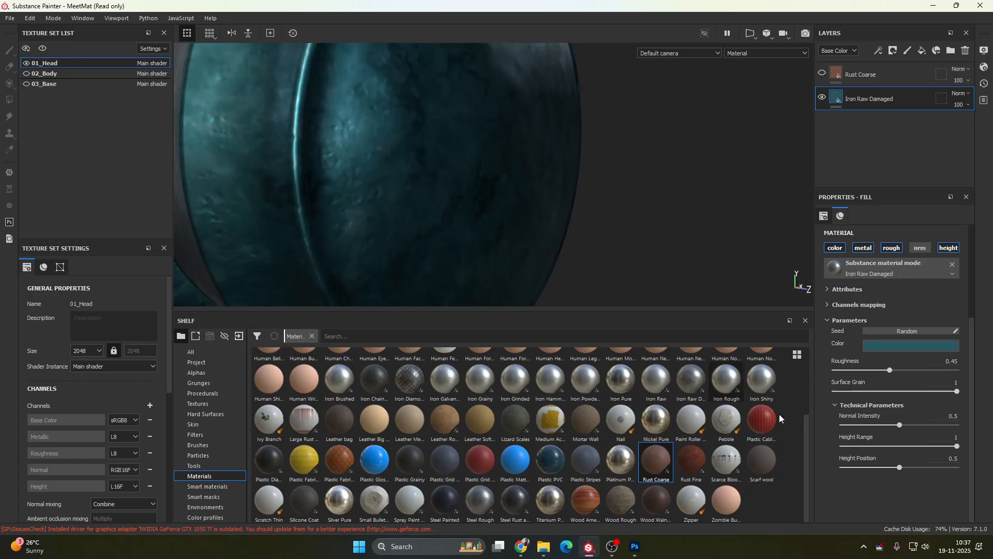
{"action": "mouse_move", "coordinate": [958, 446]}
{"action": "left_mouse_down"}
{"action": "mouse_move", "coordinate": [827, 432]}
{"action": "mouse_move", "coordinate": [958, 456]}
{"action": "left_mouse_up"}
{"action": "mouse_move", "coordinate": [900, 468]}
{"action": "left_mouse_down"}
{"action": "mouse_move", "coordinate": [947, 470]}
{"action": "mouse_move", "coordinate": [909, 475]}
{"action": "left_mouse_up"}
{"action": "scroll", "coordinate": [507, 217], "scroll_direction": "down", "scroll_amount": 6}
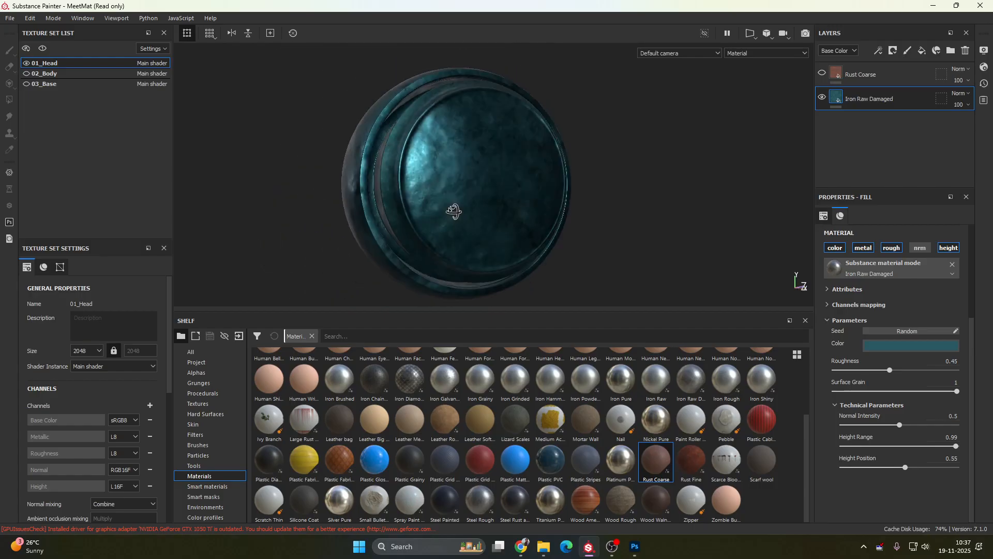
{"action": "left_click_drag", "start_coordinate": [454, 210], "coordinate": [628, 157], "text": "alt"}
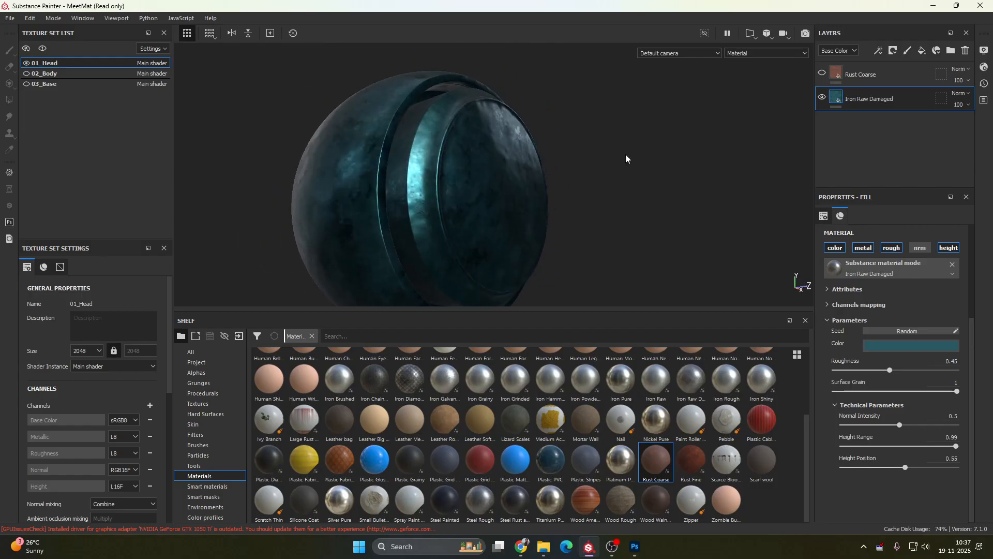
- Show the Rust Coarse layer again and select it
{"action": "left_click", "coordinate": [823, 79]}
{"action": "left_click", "coordinate": [823, 76]}
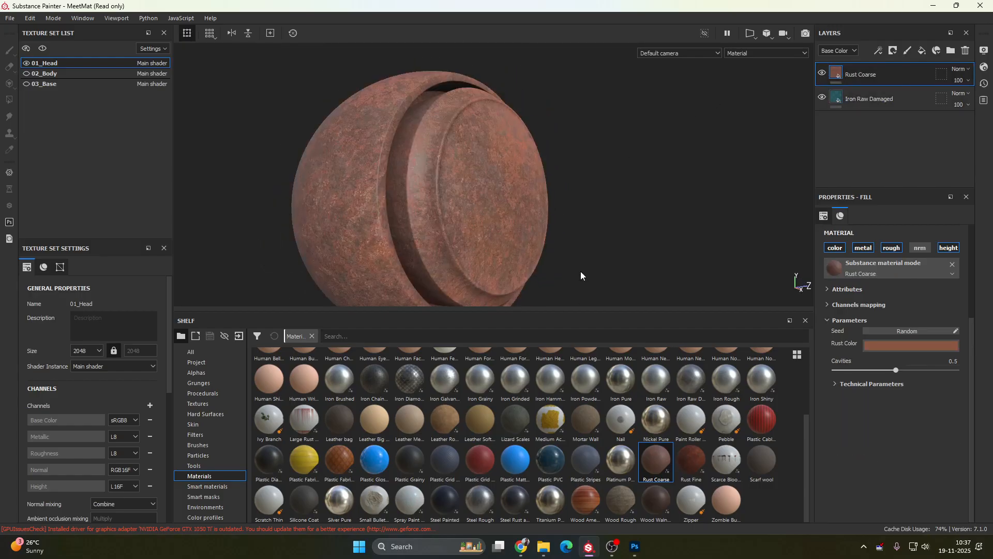
{"action": "left_click_drag", "start_coordinate": [584, 274], "coordinate": [486, 189], "text": "alt"}
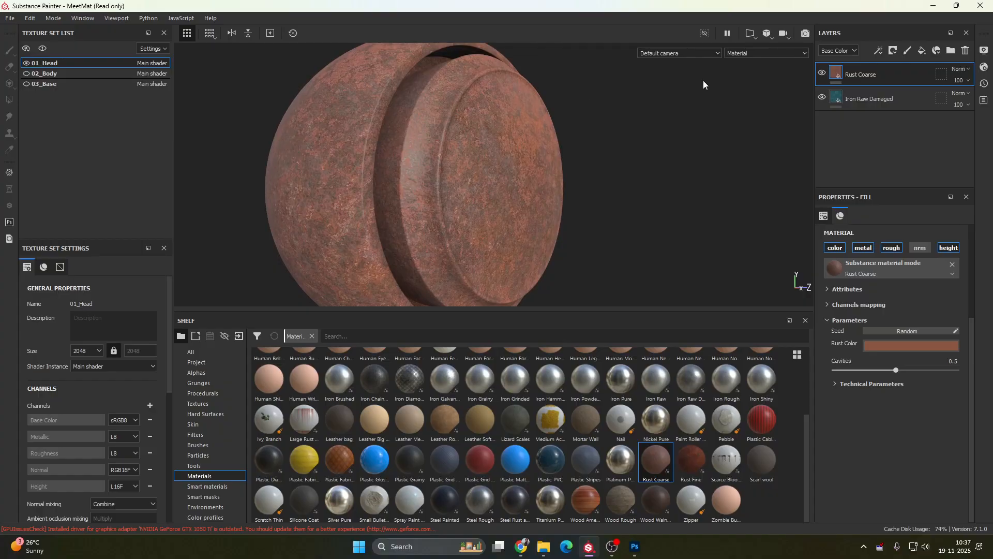
- Add a black mask to the Rust Coarse layer and list the available brushes in the shelf
{"action": "right_click", "coordinate": [902, 72]}
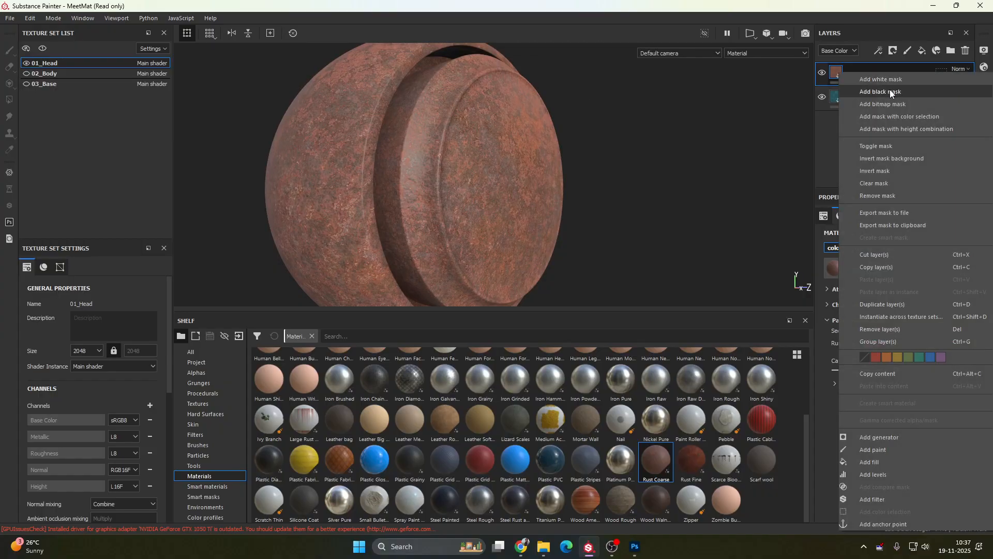
{"action": "left_click", "coordinate": [895, 50]}
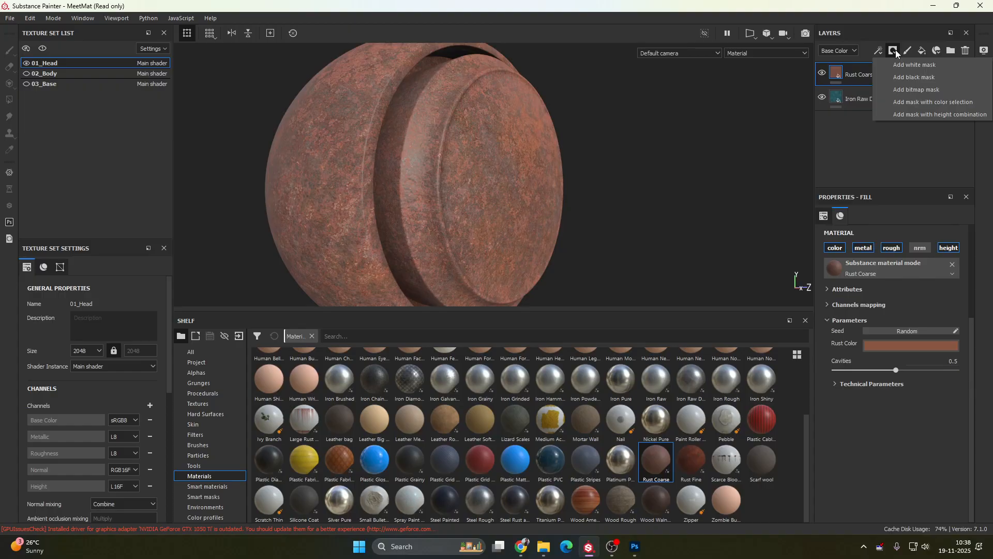
{"action": "right_click", "coordinate": [839, 76]}
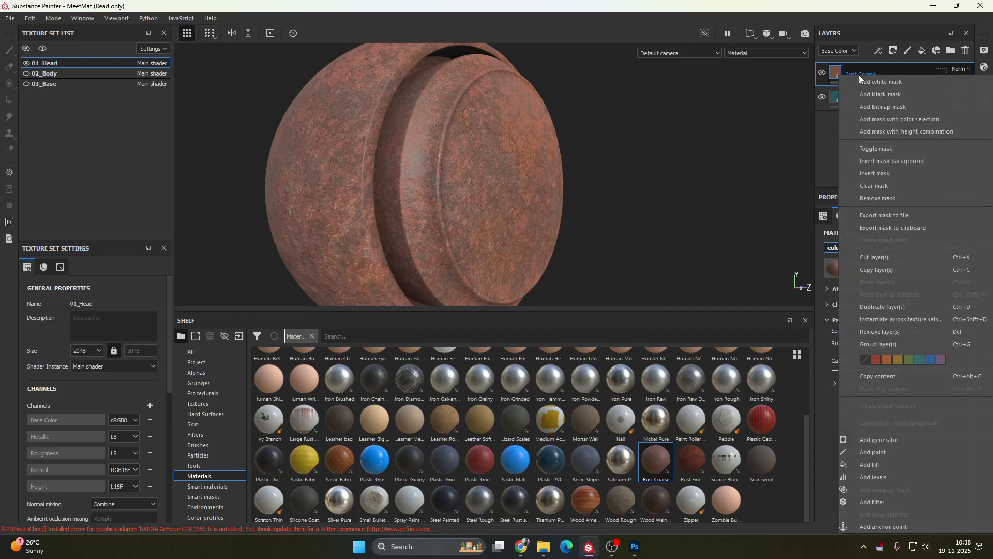
{"action": "left_click", "coordinate": [889, 93]}
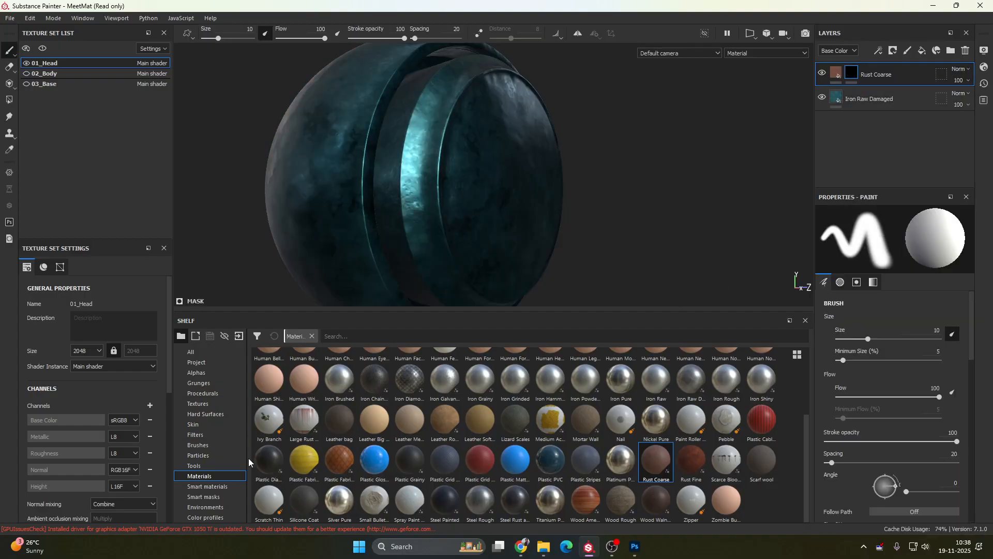
{"action": "left_click", "coordinate": [199, 446]}
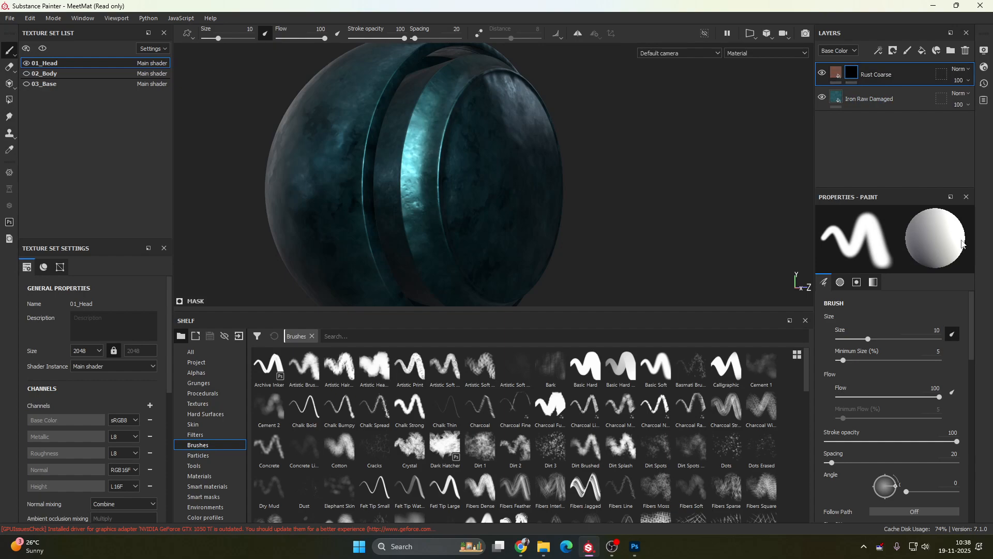
- Replace the Rust Coarse layer's mask with a white one, and switch it back to a black mask
{"action": "right_click", "coordinate": [839, 75]}
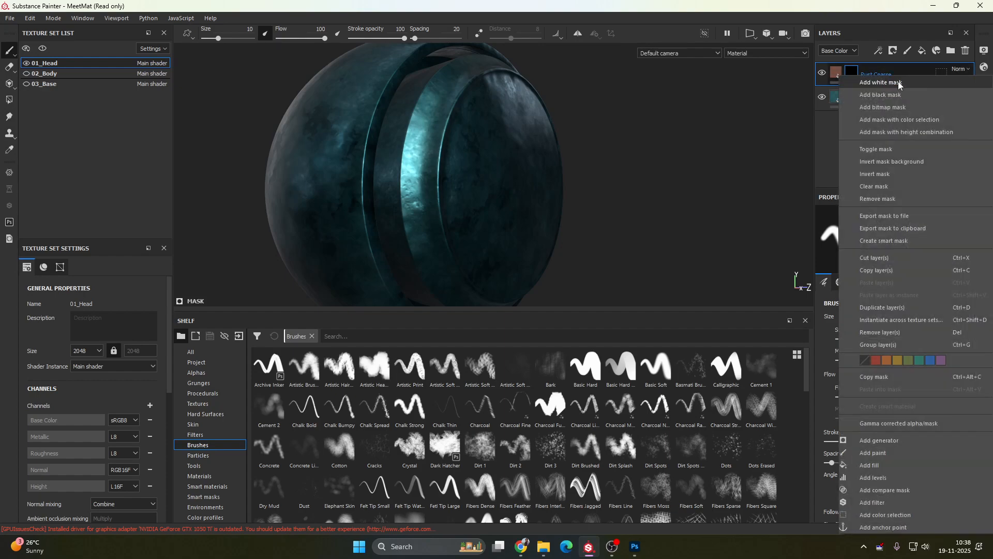
{"action": "left_click", "coordinate": [898, 83]}
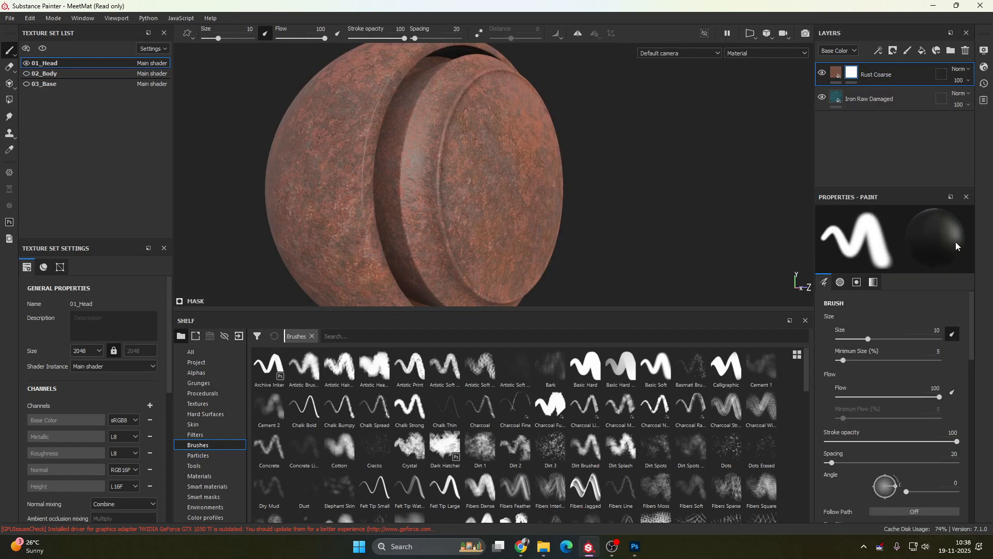
{"action": "right_click", "coordinate": [870, 75]}
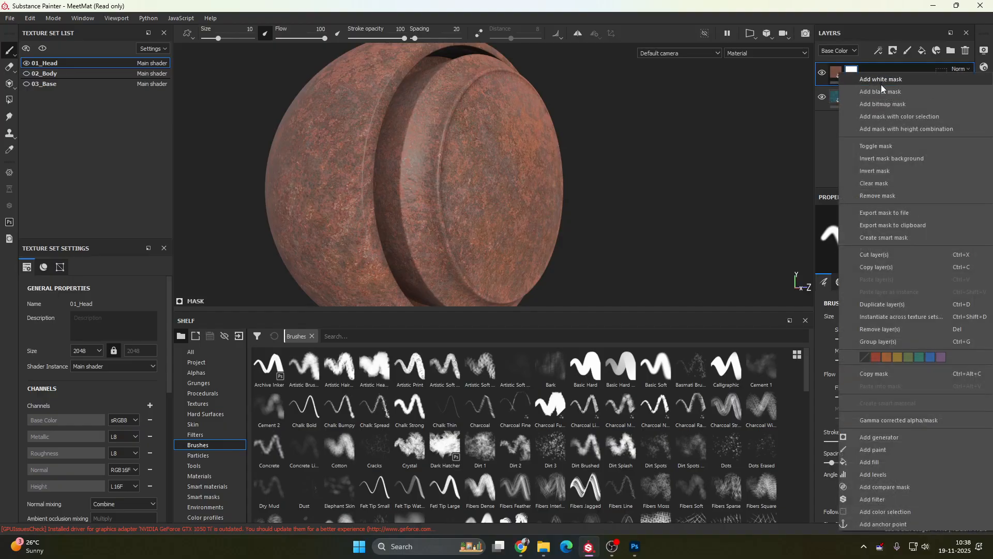
{"action": "left_click", "coordinate": [882, 90]}
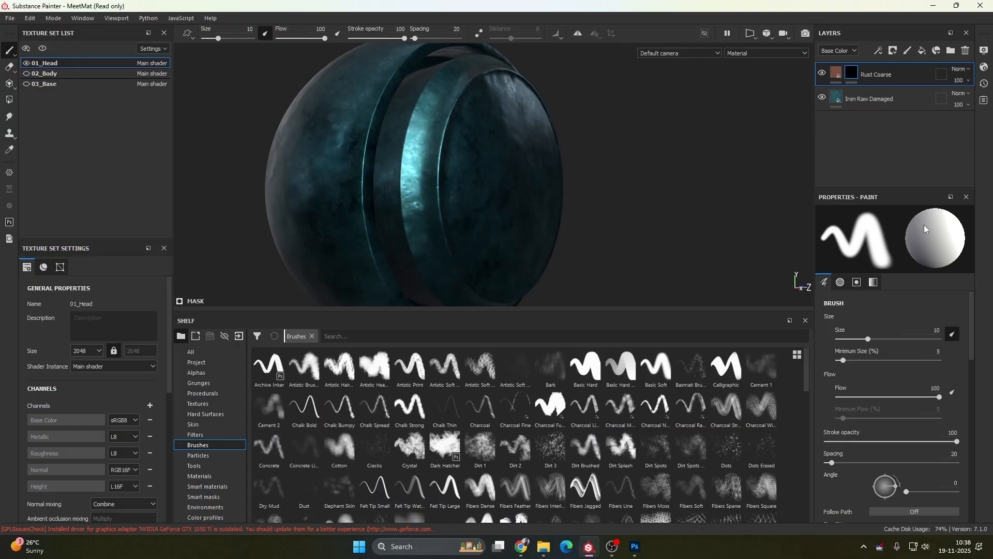
- Search the brushes for "dirt" and select the Dirt 1 brush for painting the mask
{"action": "scroll", "coordinate": [423, 421], "scroll_direction": "down", "scroll_amount": 3}
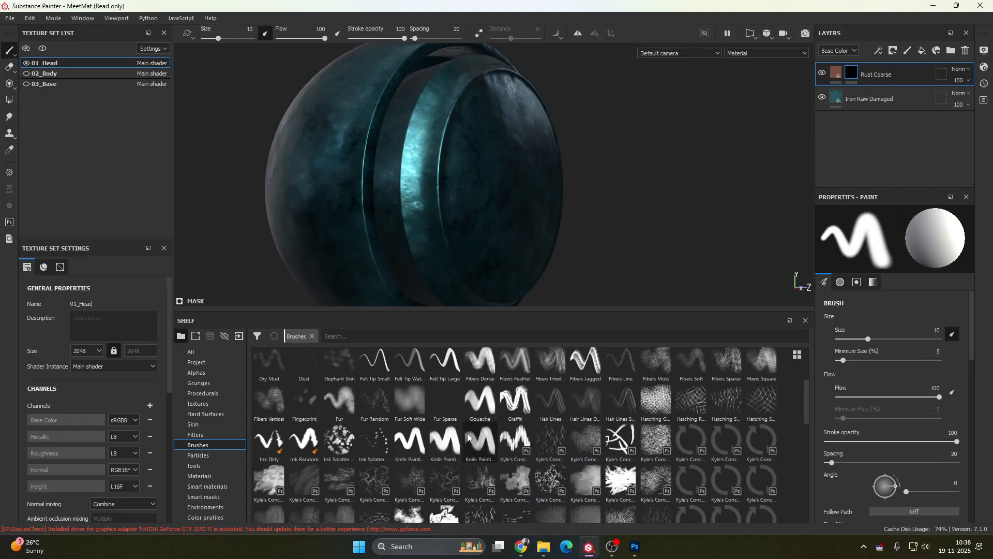
{"action": "left_click", "coordinate": [371, 339]}
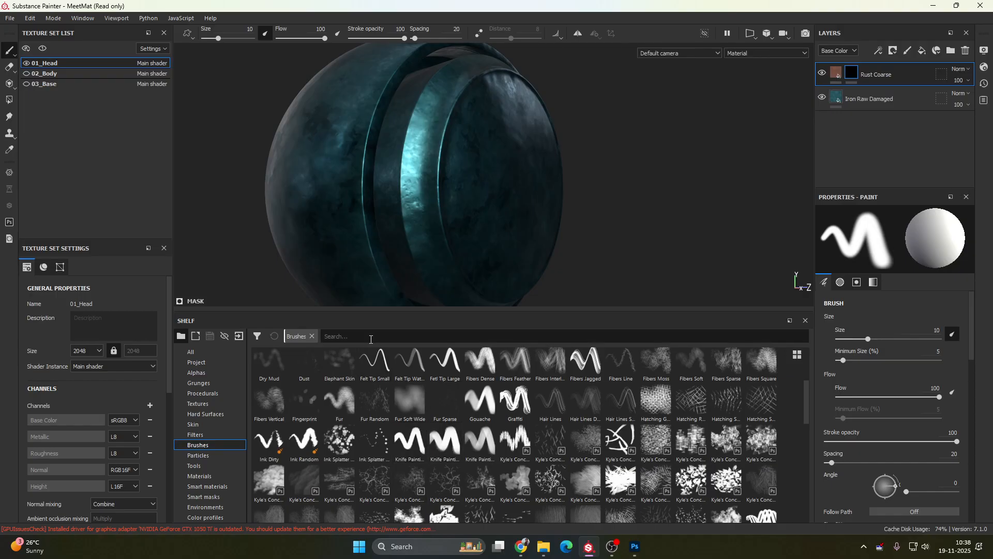
{"action": "type", "text": "gu"}
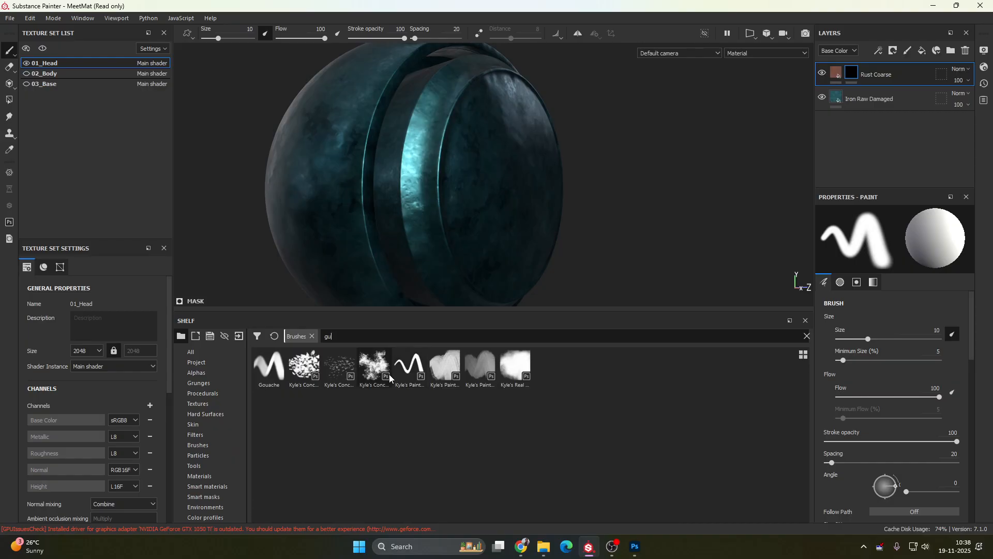
{"action": "key", "text": "BackSpace"}
{"action": "key", "text": "BackSpace"}
{"action": "type", "text": "dirt"}
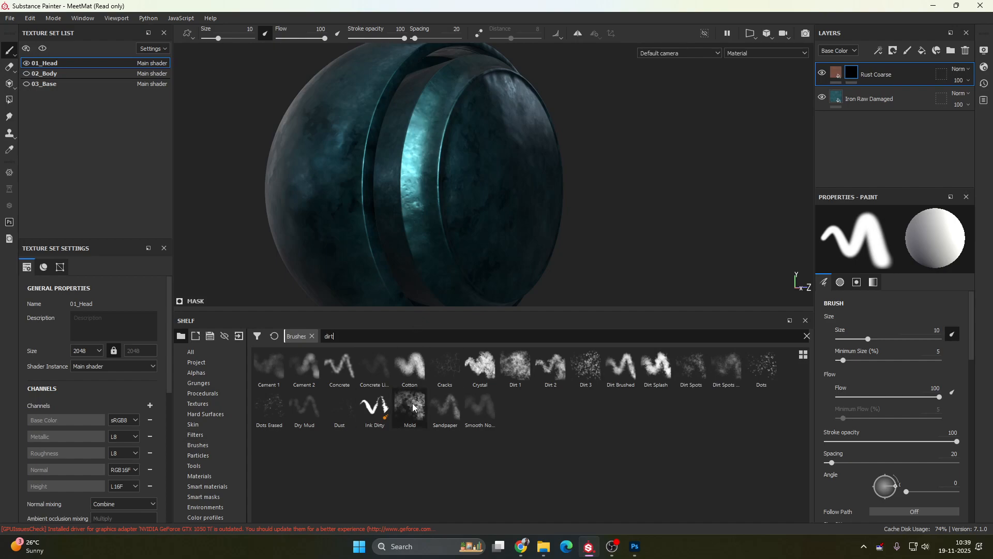
{"action": "left_click", "coordinate": [515, 365]}
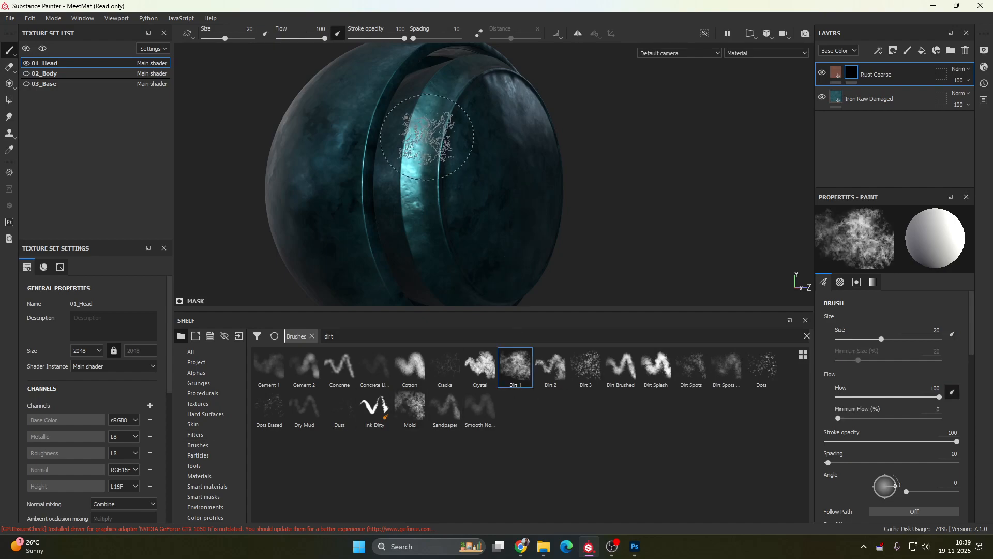
- Set the Dirt 1 brush's size, flow, angle and position jitter to 0
{"action": "mouse_move", "coordinate": [438, 138]}
{"action": "left_mouse_down", "text": "alt"}
{"action": "mouse_move", "coordinate": [480, 149]}
{"action": "mouse_move", "coordinate": [468, 166]}
{"action": "mouse_move", "coordinate": [496, 130]}
{"action": "mouse_move", "coordinate": [489, 176]}
{"action": "mouse_move", "coordinate": [440, 183]}
{"action": "left_mouse_up", "text": "alt"}
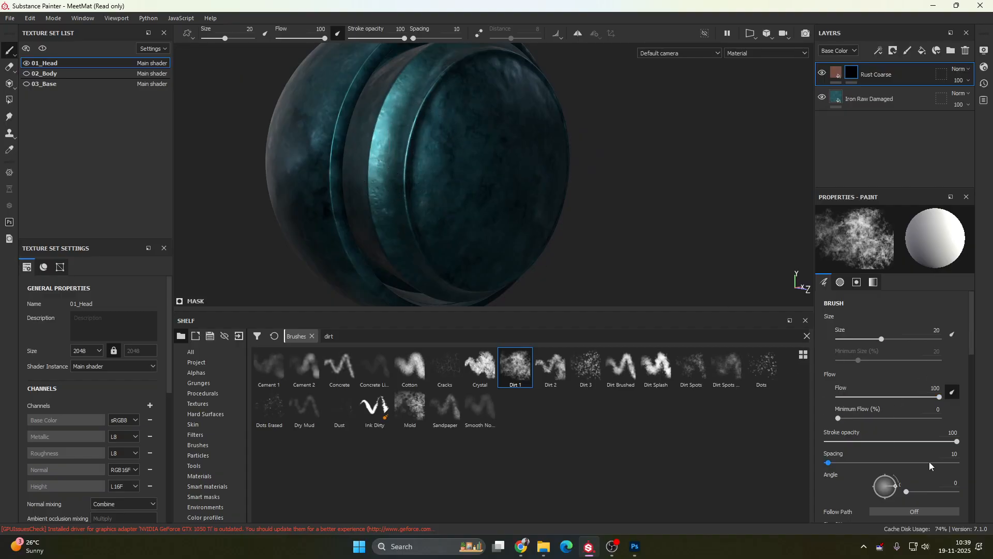
{"action": "scroll", "coordinate": [886, 418], "scroll_direction": "down", "scroll_amount": 5}
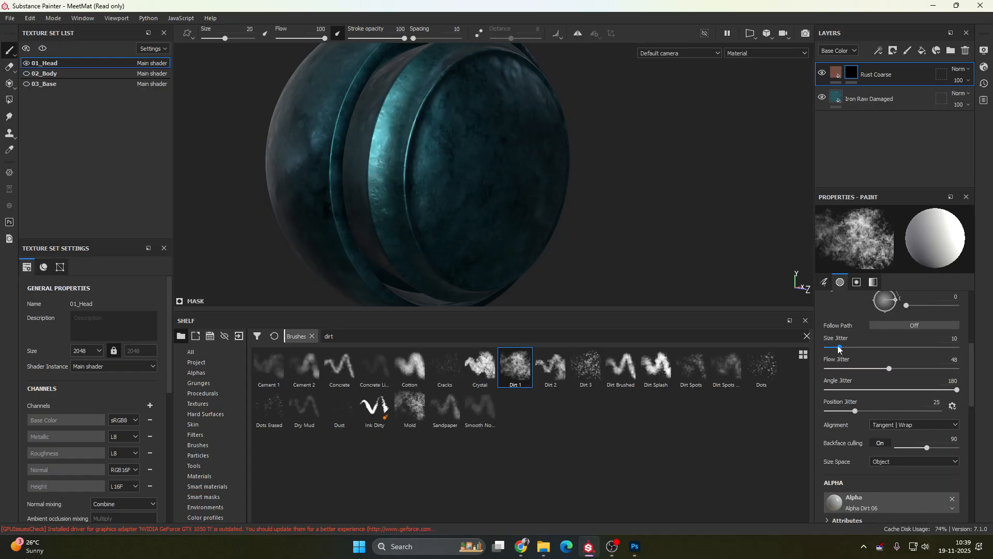
{"action": "left_click_drag", "start_coordinate": [839, 348], "coordinate": [806, 350]}
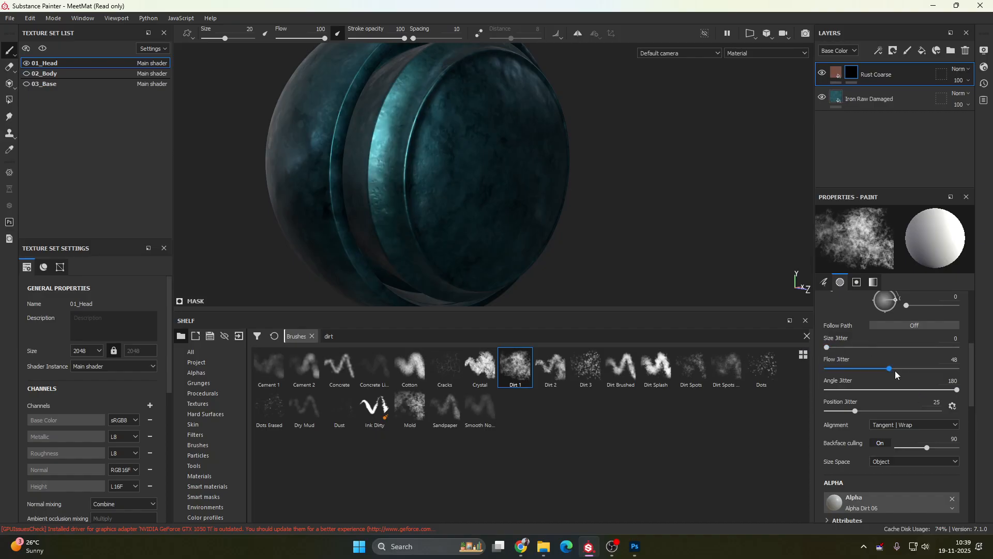
{"action": "left_click_drag", "start_coordinate": [895, 371], "coordinate": [793, 365]}
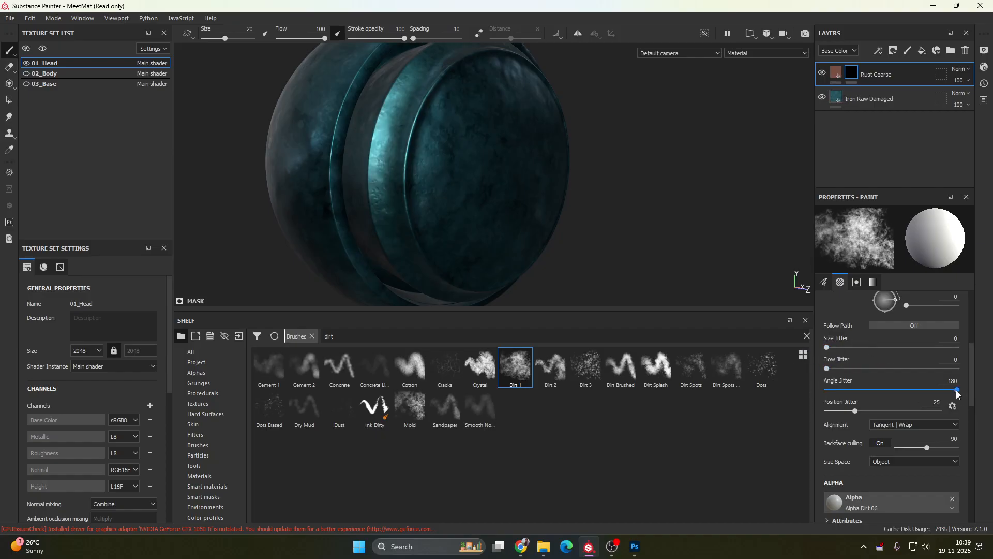
{"action": "left_click_drag", "start_coordinate": [956, 391], "coordinate": [765, 383]}
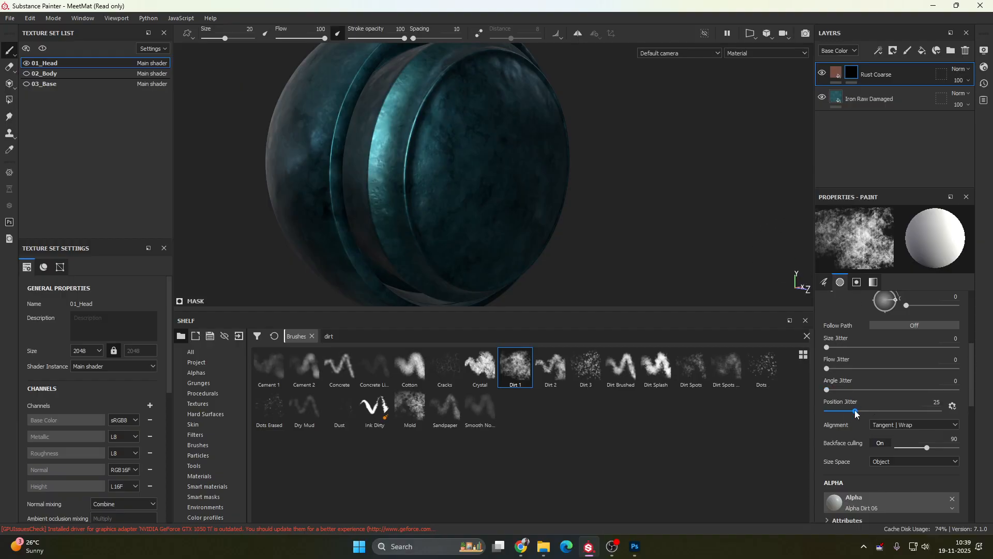
{"action": "left_click_drag", "start_coordinate": [855, 411], "coordinate": [806, 402]}
- Set the brush spacing to 400 and stamp one rust patch on the mask at the front disc's raised rim
{"action": "scroll", "coordinate": [854, 402], "scroll_direction": "up", "scroll_amount": 1}
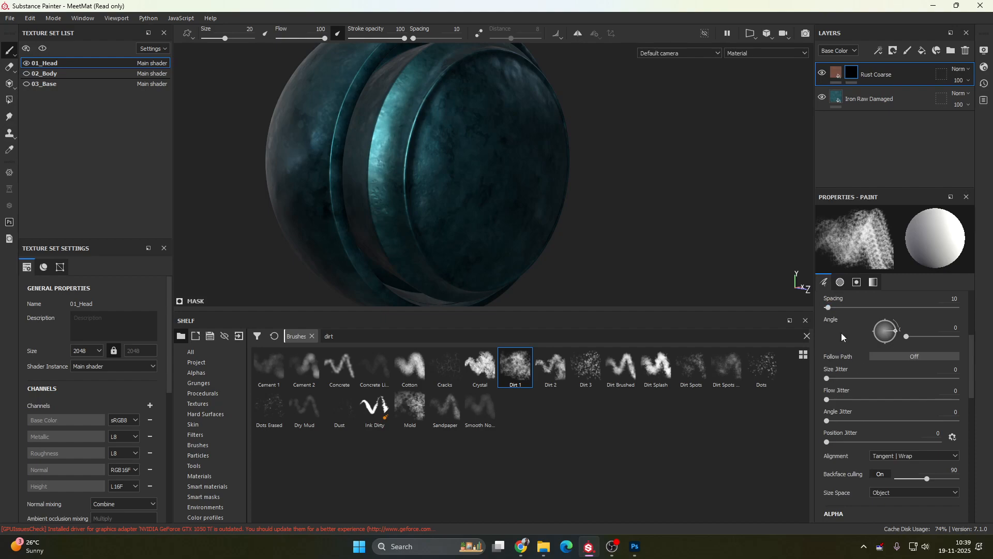
{"action": "scroll", "coordinate": [856, 371], "scroll_direction": "up", "scroll_amount": 2}
{"action": "left_click_drag", "start_coordinate": [829, 369], "coordinate": [958, 371]}
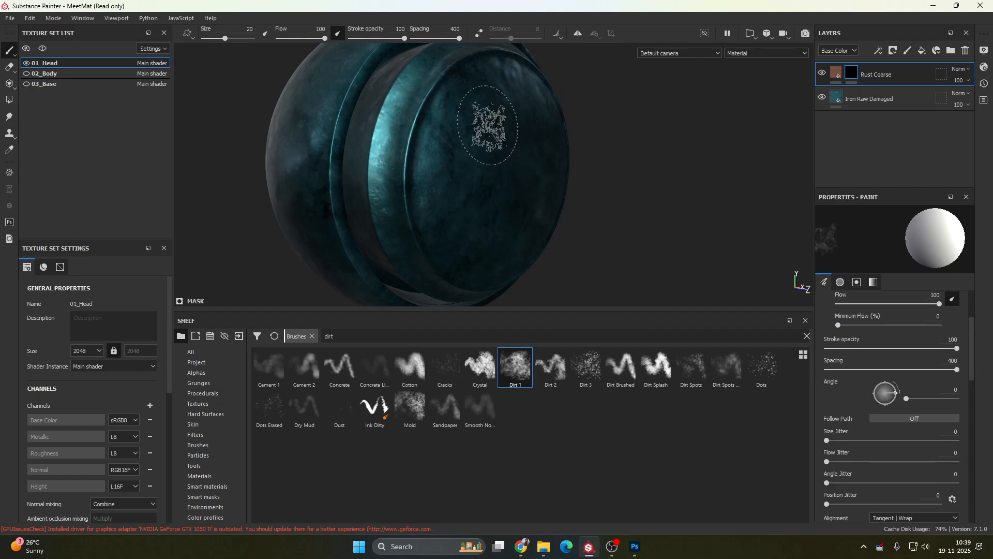
{"action": "left_click", "coordinate": [417, 129]}
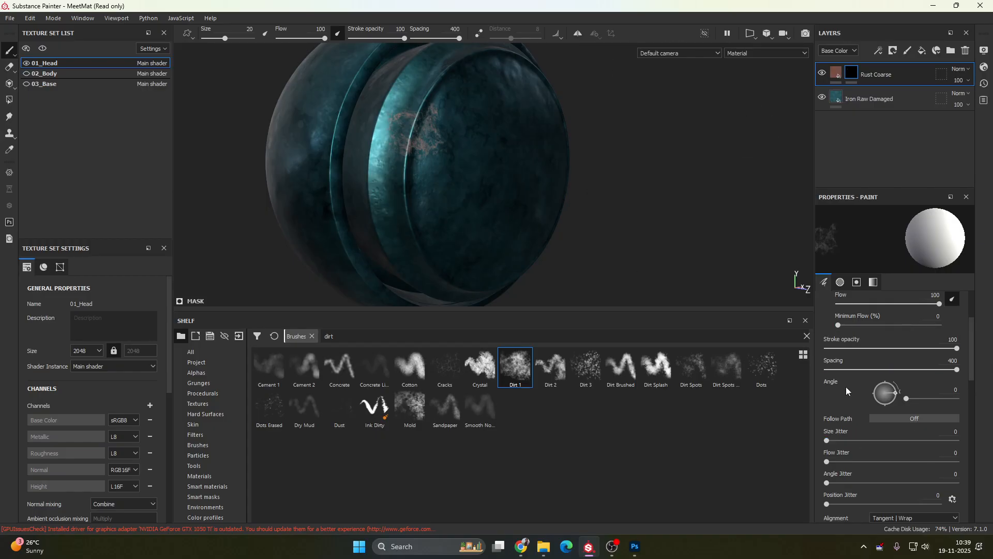
- Examine the brush's alignment, backface culling and size space options and its Alpha Dirt 06 parameters
{"action": "scroll", "coordinate": [873, 403], "scroll_direction": "down", "scroll_amount": 2}
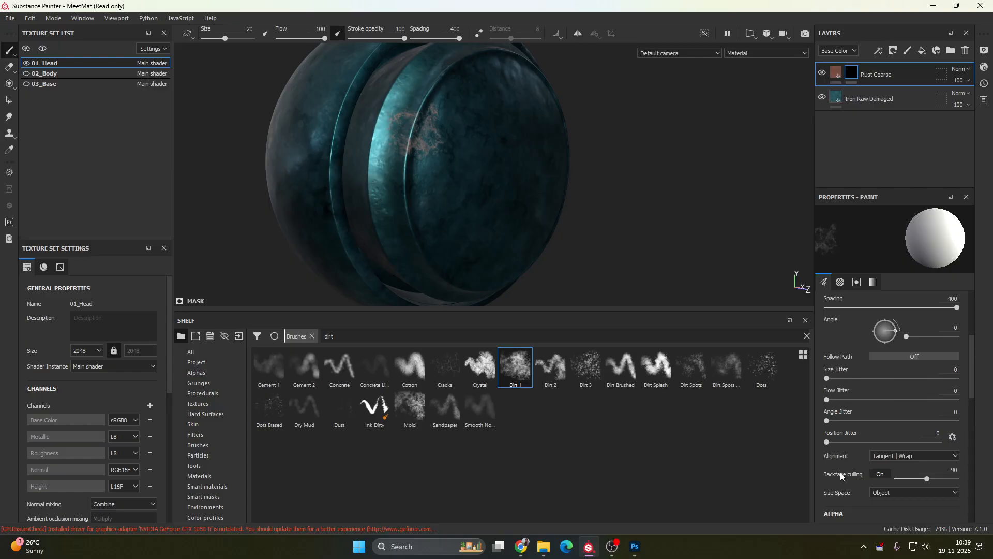
{"action": "scroll", "coordinate": [900, 438], "scroll_direction": "down", "scroll_amount": 1}
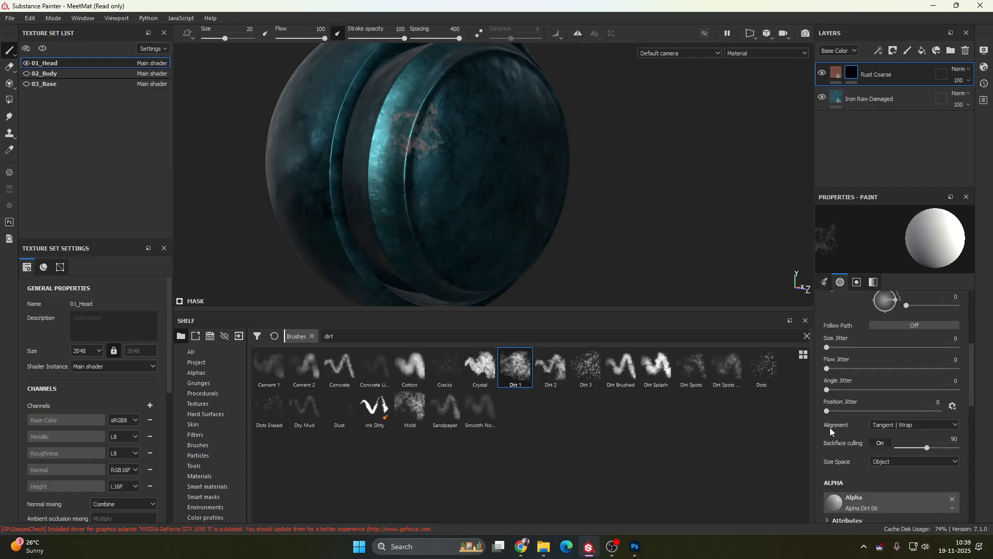
{"action": "left_click", "coordinate": [916, 428]}
{"action": "left_click", "coordinate": [917, 424]}
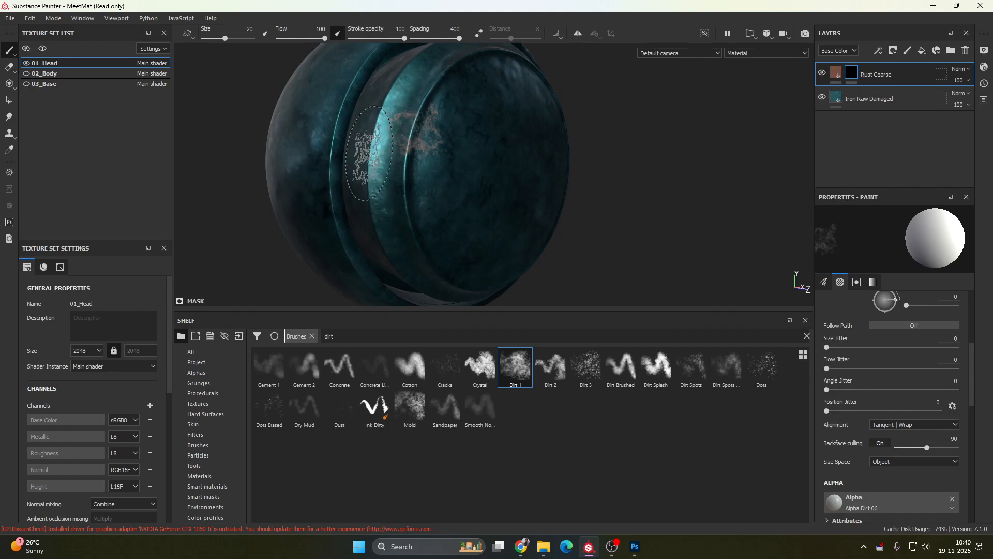
{"action": "scroll", "coordinate": [938, 448], "scroll_direction": "down", "scroll_amount": 3}
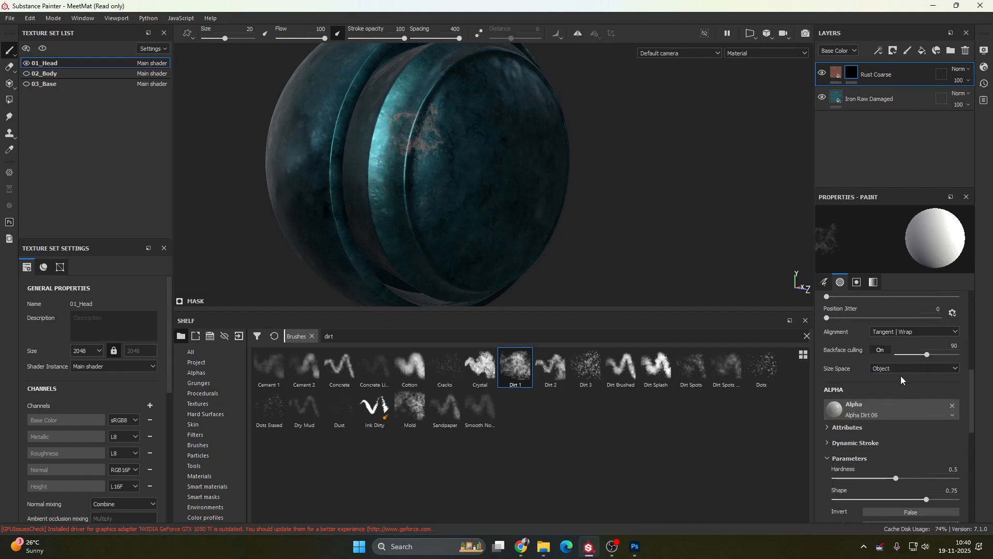
{"action": "scroll", "coordinate": [920, 413], "scroll_direction": "down", "scroll_amount": 2}
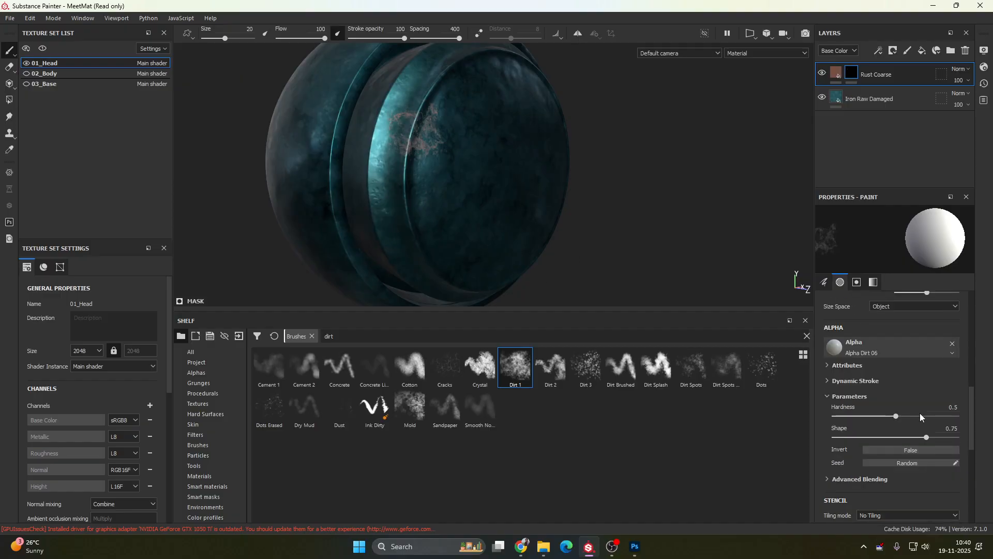
- Lower the Alpha Dirt 06 shape parameter to 0.69 and try out its Invert option
{"action": "scroll", "coordinate": [905, 467], "scroll_direction": "down", "scroll_amount": 1}
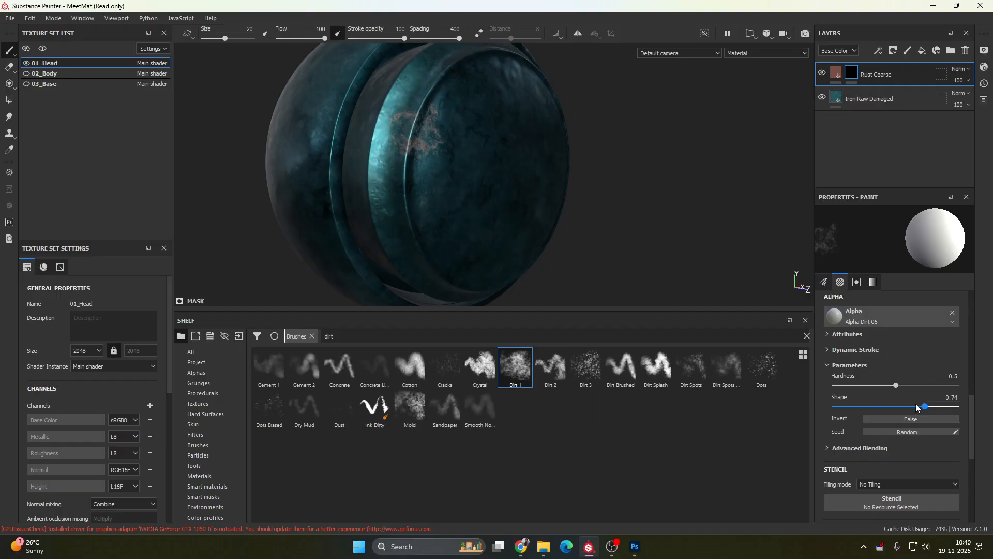
{"action": "left_click_drag", "start_coordinate": [927, 407], "coordinate": [903, 407]}
{"action": "left_click", "coordinate": [918, 420]}
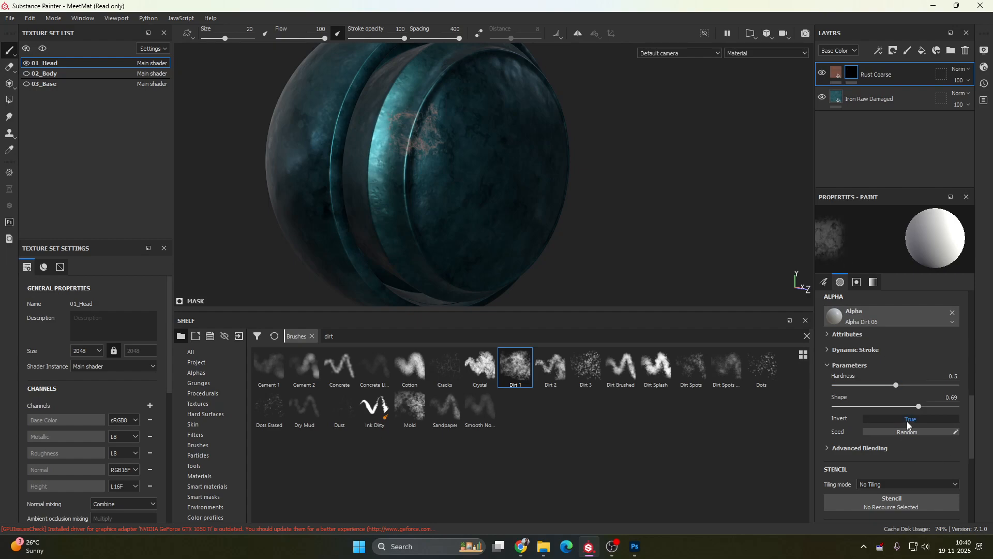
{"action": "scroll", "coordinate": [914, 447], "scroll_direction": "down", "scroll_amount": 5}
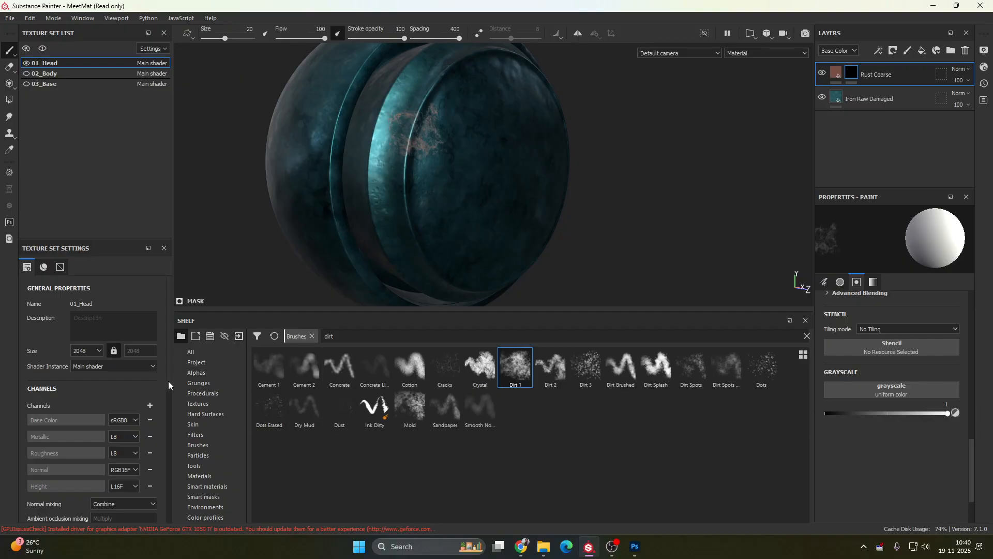
- Stamp more Dirt 1 rust patches on the mask around the first one on the front disc's raised rim
{"action": "mouse_move", "coordinate": [532, 218]}
{"action": "left_mouse_down", "text": "alt"}
{"action": "mouse_move", "coordinate": [577, 204]}
{"action": "mouse_move", "coordinate": [559, 196]}
{"action": "mouse_move", "coordinate": [523, 136]}
{"action": "mouse_move", "coordinate": [438, 138]}
{"action": "mouse_move", "coordinate": [434, 149]}
{"action": "left_mouse_up", "text": "alt"}
{"action": "scroll", "coordinate": [428, 181], "scroll_direction": "down", "scroll_amount": 2}
{"action": "scroll", "coordinate": [412, 173], "scroll_direction": "up", "scroll_amount": 3}
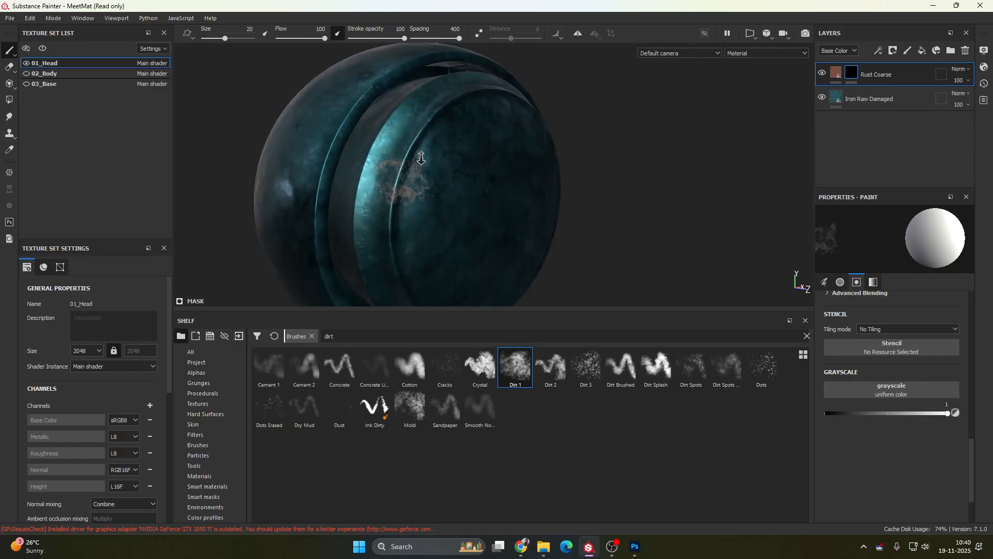
{"action": "left_click", "coordinate": [397, 156]}
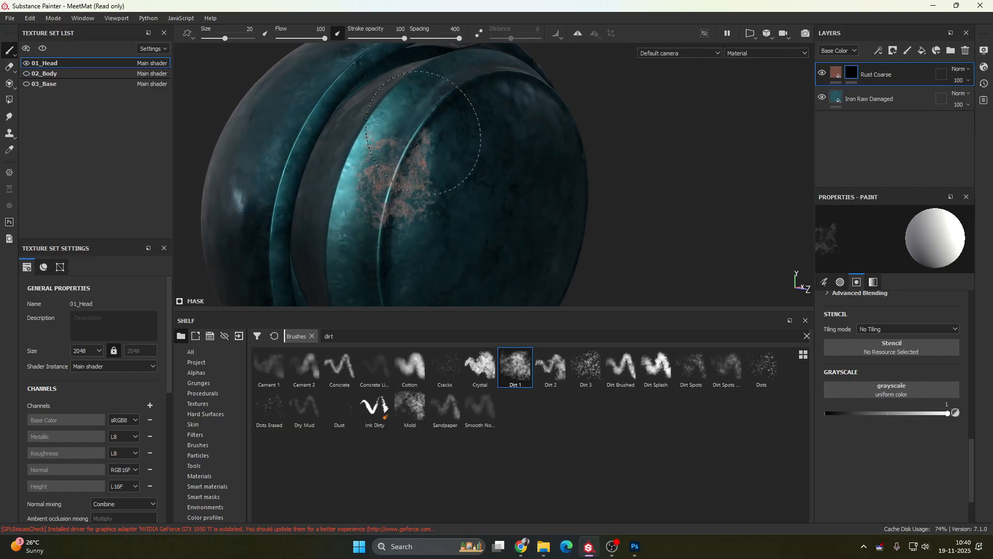
{"action": "left_click", "coordinate": [438, 130]}
{"action": "left_click", "coordinate": [428, 126]}
- Stamp a row of rust patches along the upper arc of the front disc's rim
{"action": "left_click_drag", "start_coordinate": [657, 162], "coordinate": [570, 170], "text": "alt"}
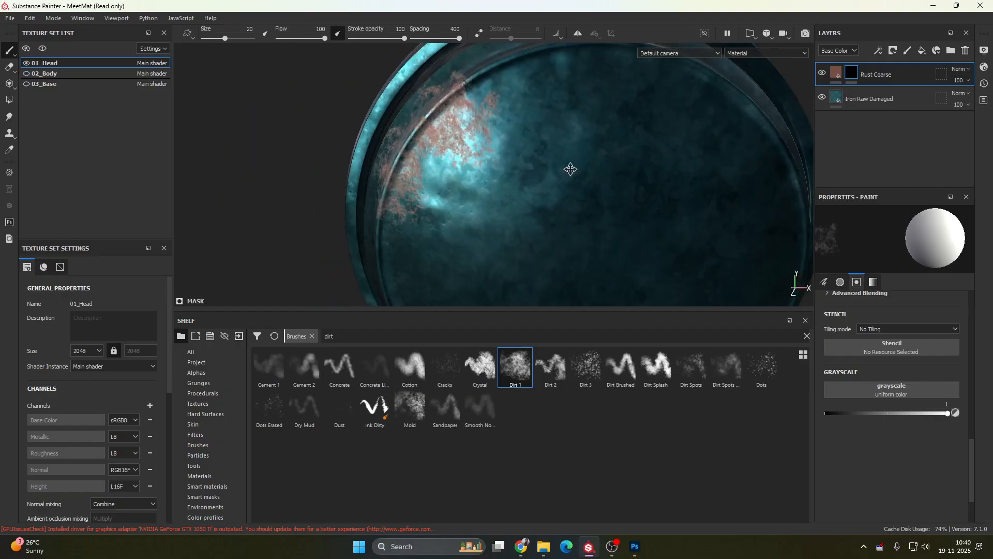
{"action": "middle_click_drag", "start_coordinate": [571, 169], "coordinate": [514, 214], "text": "alt"}
{"action": "left_click", "coordinate": [413, 156]}
{"action": "left_click", "coordinate": [397, 140]}
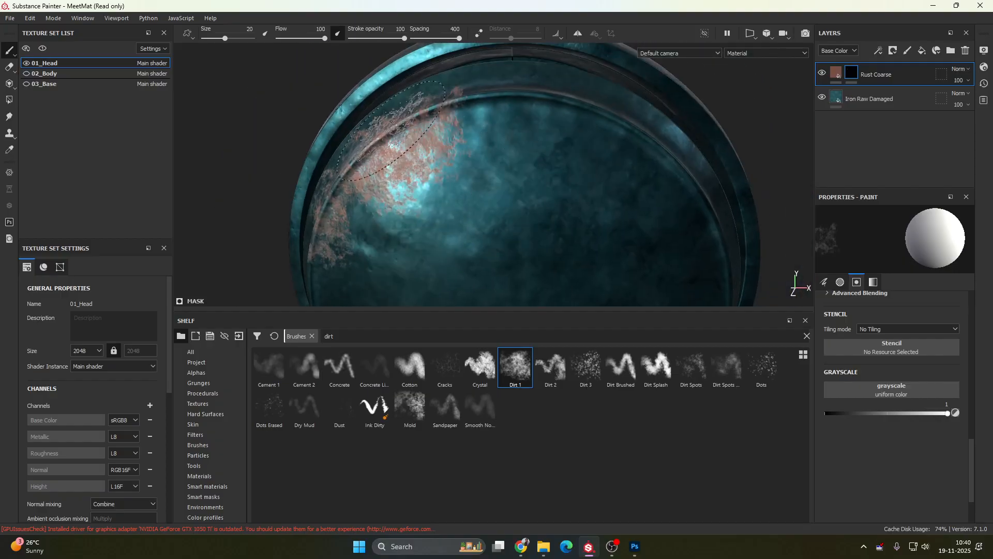
{"action": "left_click", "coordinate": [477, 120]}
{"action": "left_click", "coordinate": [522, 109]}
{"action": "left_click", "coordinate": [574, 113]}
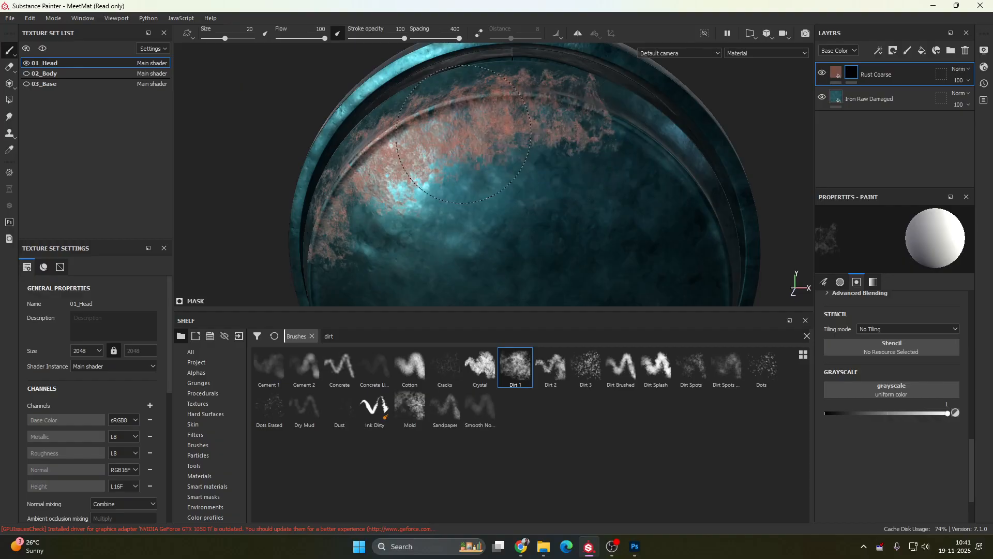
- Thicken the rust along the front disc's left arc, undo the last stamp and add one lower on the rim
{"action": "left_click", "coordinate": [410, 164]}
{"action": "left_click", "coordinate": [395, 183]}
{"action": "left_click", "coordinate": [332, 239]}
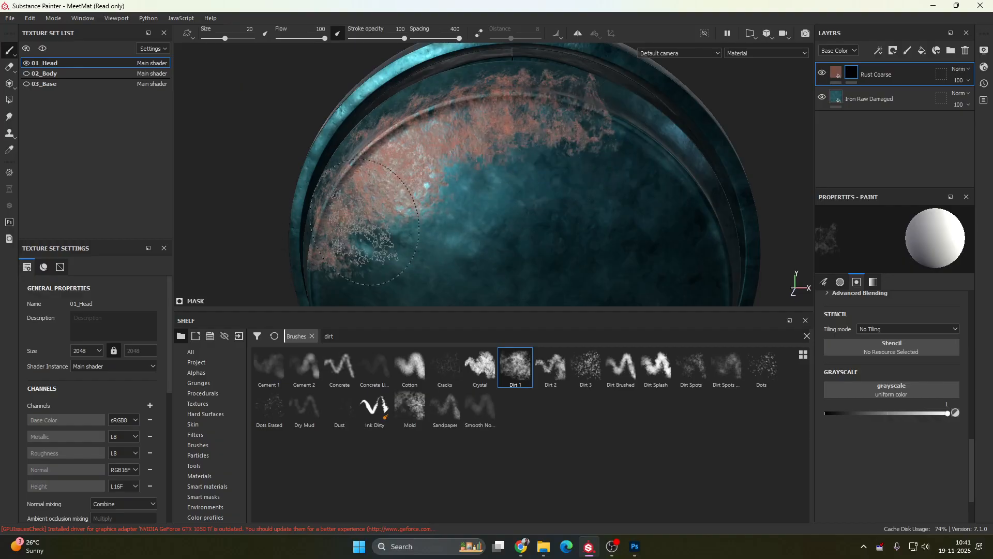
{"action": "left_click", "coordinate": [366, 223]}
{"action": "left_click", "coordinate": [405, 204]}
{"action": "scroll", "coordinate": [682, 179], "scroll_direction": "down", "scroll_amount": 5}
{"action": "left_click_drag", "start_coordinate": [572, 198], "coordinate": [617, 207], "text": "alt"}
{"action": "key", "text": "ctrl+z"}
{"action": "left_click", "coordinate": [475, 244]}
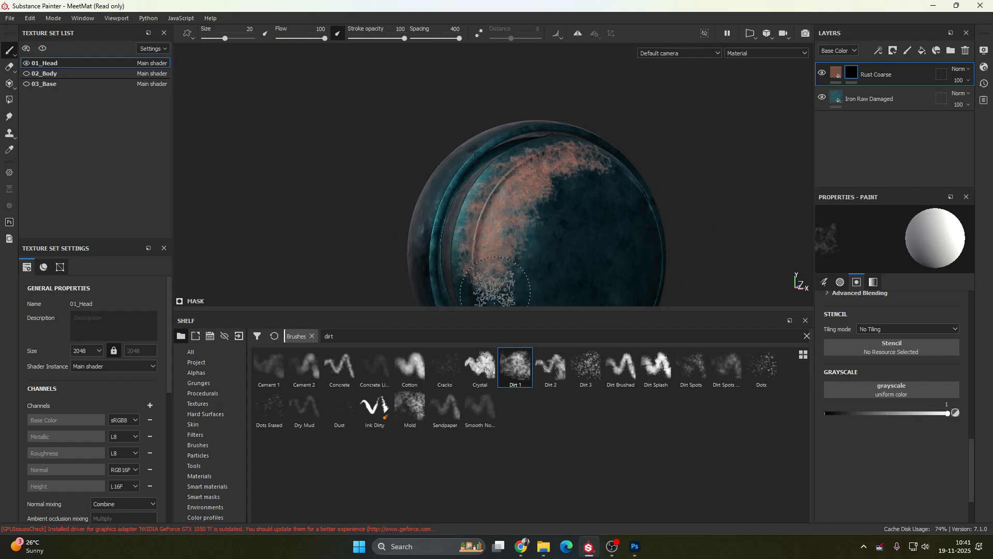
- Switch to the Dirt Brushed brush and set its size jitter to 89
{"action": "left_click", "coordinate": [621, 366]}
{"action": "mouse_move", "coordinate": [454, 255]}
{"action": "left_mouse_down", "text": "alt"}
{"action": "mouse_move", "coordinate": [471, 208]}
{"action": "mouse_move", "coordinate": [487, 237]}
{"action": "left_mouse_up", "text": "alt"}
{"action": "scroll", "coordinate": [471, 219], "scroll_direction": "up", "scroll_amount": 1}
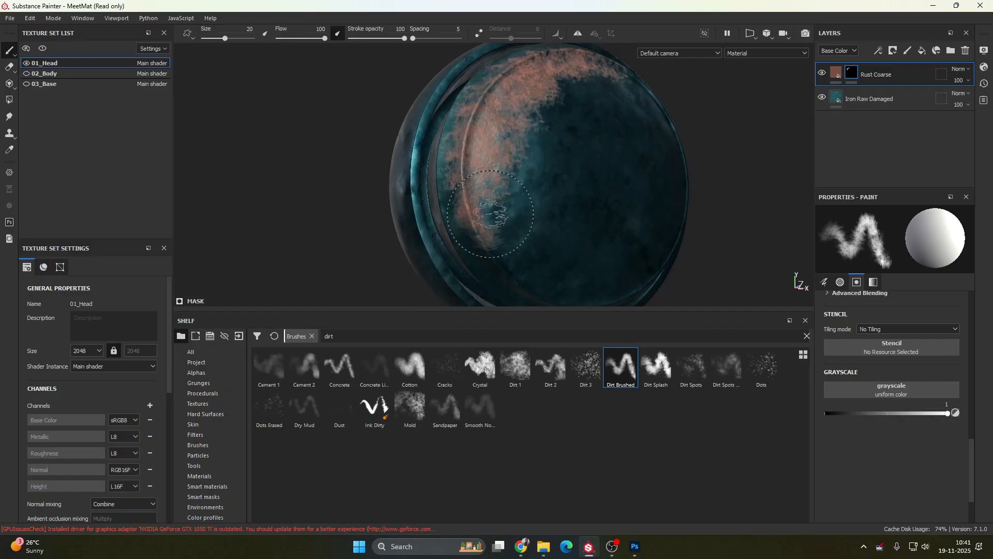
{"action": "scroll", "coordinate": [880, 355], "scroll_direction": "up", "scroll_amount": 6}
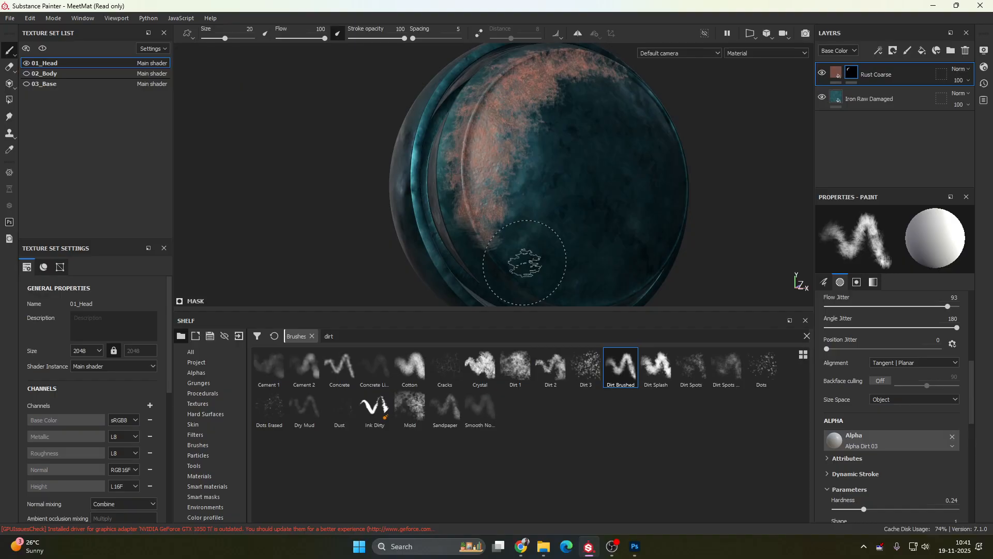
{"action": "scroll", "coordinate": [926, 424], "scroll_direction": "down", "scroll_amount": 5}
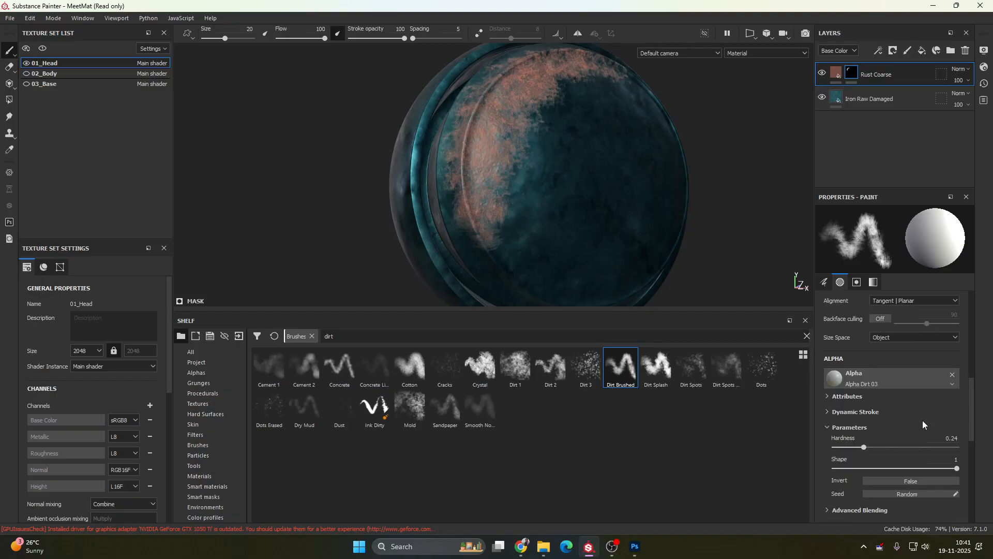
{"action": "scroll", "coordinate": [914, 420], "scroll_direction": "up", "scroll_amount": 5}
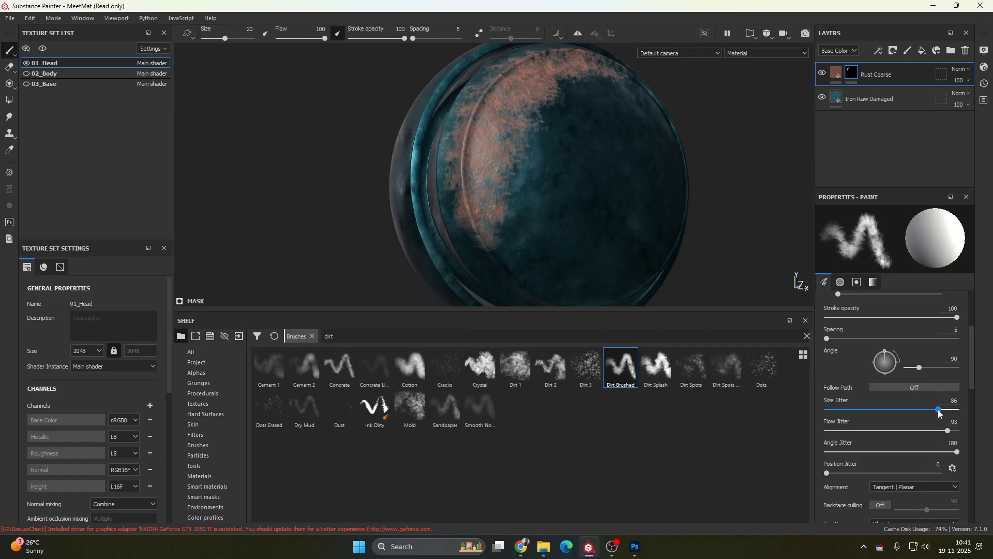
{"action": "left_click_drag", "start_coordinate": [939, 410], "coordinate": [943, 412]}
- Undo a test stroke on the front disc's face and brush rust along its lower-left rim
{"action": "mouse_move", "coordinate": [500, 202]}
{"action": "left_mouse_down", "text": "alt"}
{"action": "mouse_move", "coordinate": [512, 211]}
{"action": "mouse_move", "coordinate": [526, 138]}
{"action": "mouse_move", "coordinate": [501, 196]}
{"action": "left_mouse_up", "text": "alt"}
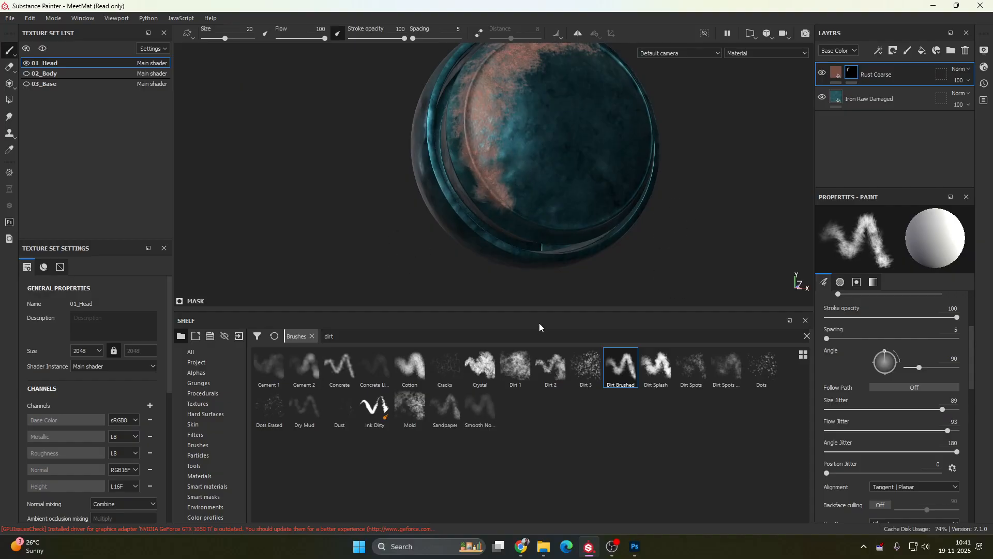
{"action": "scroll", "coordinate": [488, 211], "scroll_direction": "down", "scroll_amount": 2}
{"action": "scroll", "coordinate": [495, 204], "scroll_direction": "up", "scroll_amount": 6}
{"action": "left_click_drag", "start_coordinate": [571, 161], "coordinate": [574, 158]}
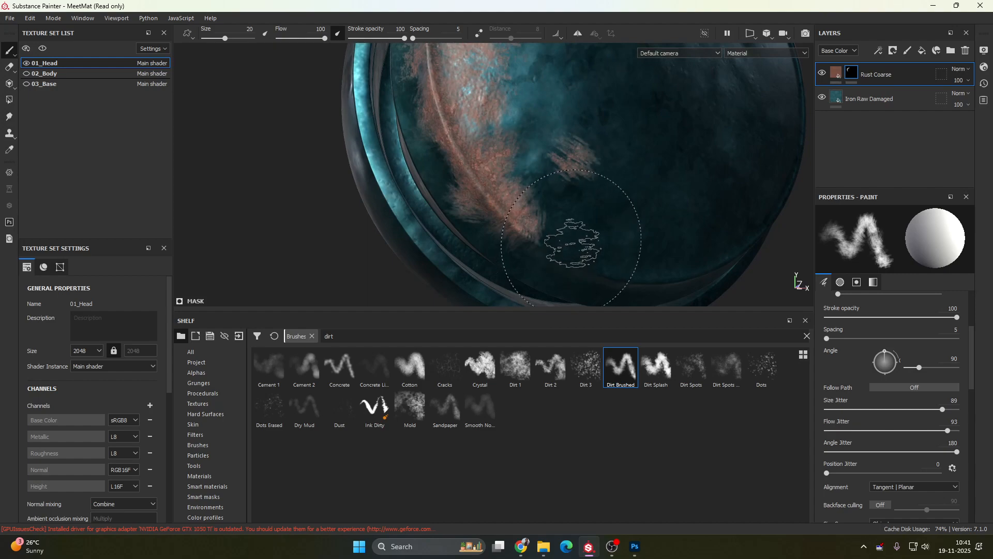
{"action": "key", "text": "ctrl+z"}
{"action": "mouse_move", "coordinate": [560, 234]}
{"action": "left_mouse_down"}
{"action": "mouse_move", "coordinate": [544, 255]}
{"action": "mouse_move", "coordinate": [532, 249]}
{"action": "mouse_move", "coordinate": [573, 266]}
{"action": "mouse_move", "coordinate": [527, 156]}
{"action": "left_mouse_up"}
{"action": "left_click_drag", "start_coordinate": [477, 131], "coordinate": [442, 116]}
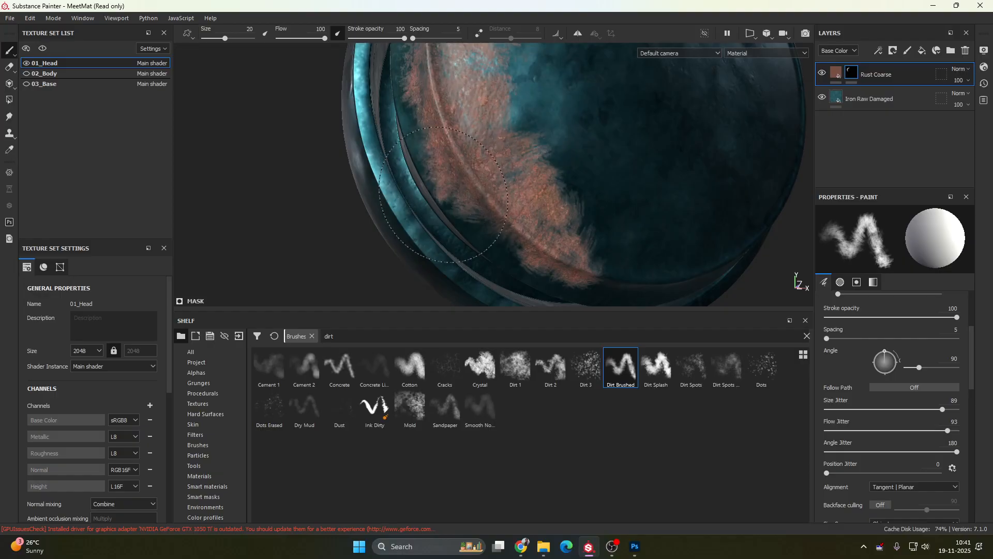
- Brush rust around the remaining lower, right and upper arcs of the front disc's rim
{"action": "scroll", "coordinate": [601, 193], "scroll_direction": "down", "scroll_amount": 3}
{"action": "mouse_move", "coordinate": [601, 193]}
{"action": "left_mouse_down", "text": "alt"}
{"action": "mouse_move", "coordinate": [667, 202]}
{"action": "mouse_move", "coordinate": [508, 219]}
{"action": "mouse_move", "coordinate": [534, 260]}
{"action": "mouse_move", "coordinate": [534, 162]}
{"action": "mouse_move", "coordinate": [483, 189]}
{"action": "left_mouse_up", "text": "alt"}
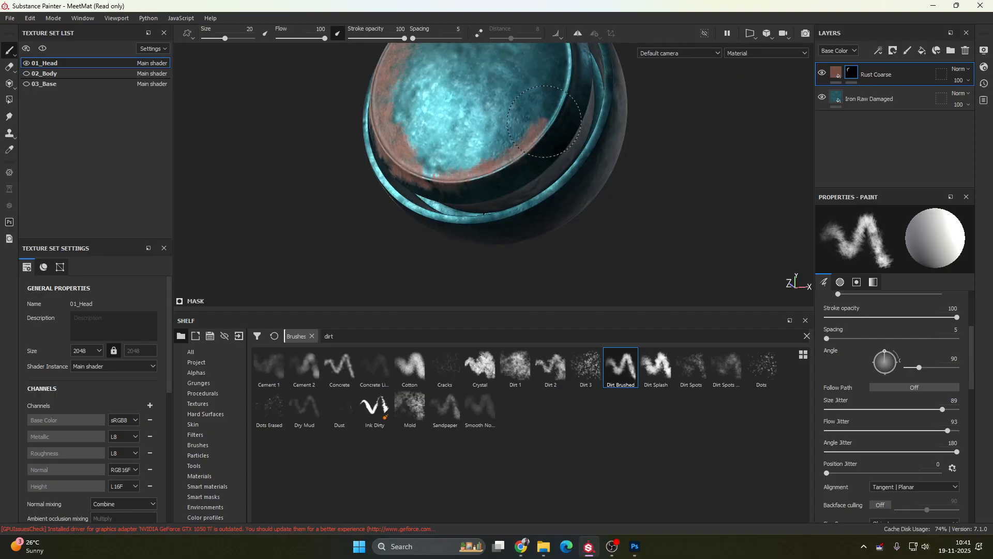
{"action": "mouse_move", "coordinate": [544, 121]}
{"action": "left_mouse_down", "text": "alt"}
{"action": "mouse_move", "coordinate": [590, 111]}
{"action": "mouse_move", "coordinate": [542, 204]}
{"action": "mouse_move", "coordinate": [548, 191]}
{"action": "left_mouse_up", "text": "alt"}
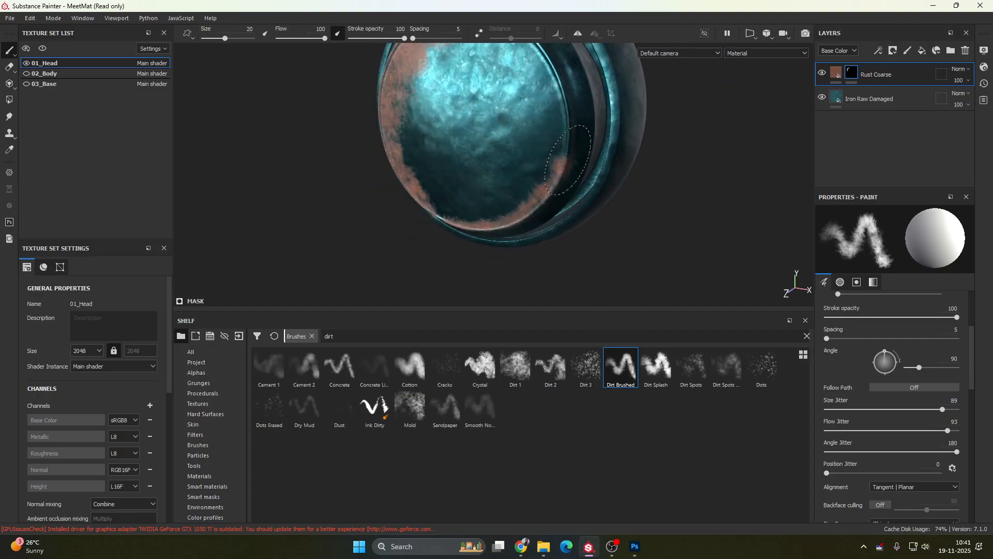
{"action": "left_click_drag", "start_coordinate": [596, 106], "coordinate": [576, 237], "text": "alt"}
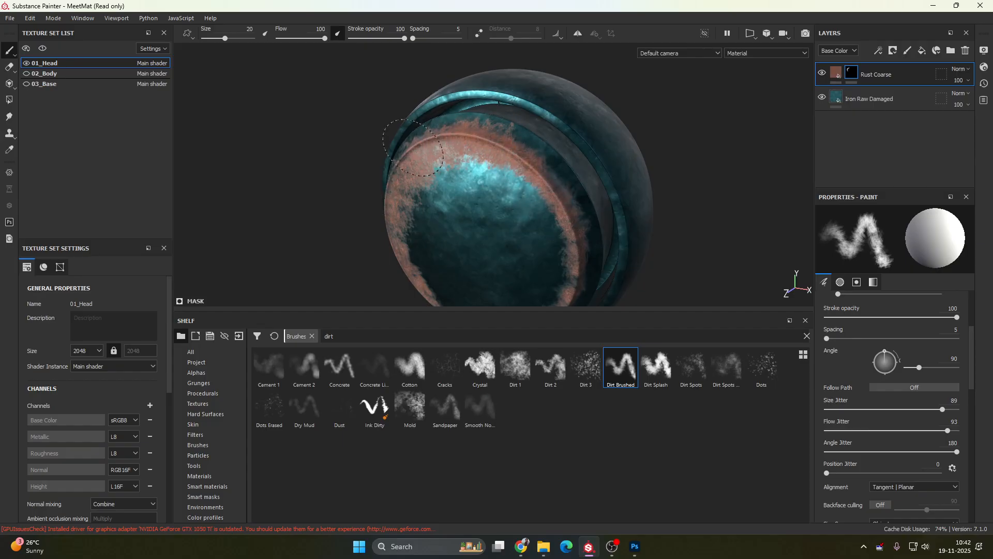
{"action": "mouse_move", "coordinate": [477, 199]}
{"action": "left_mouse_down", "text": "alt"}
{"action": "mouse_move", "coordinate": [583, 171]}
{"action": "mouse_move", "coordinate": [510, 91]}
{"action": "left_mouse_up", "text": "alt"}
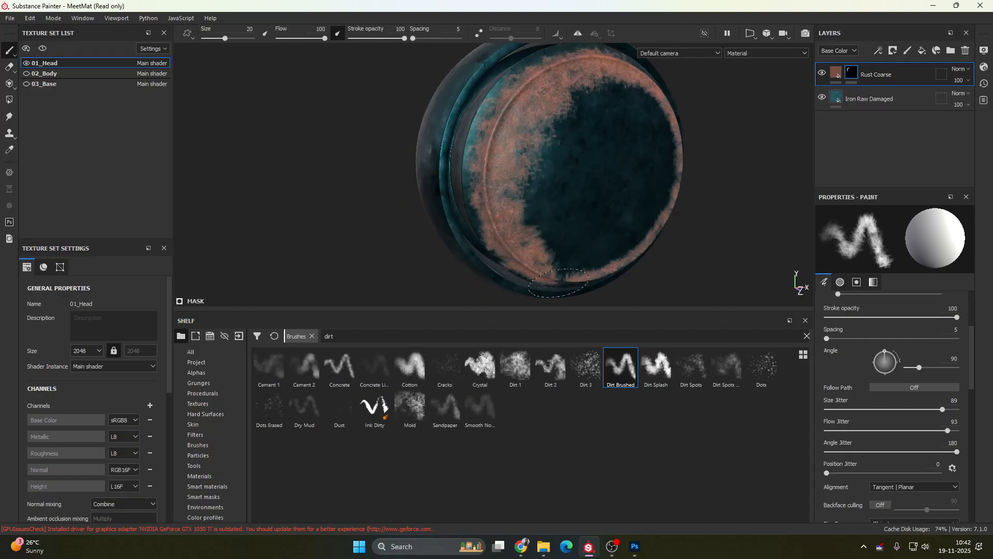
{"action": "left_click_drag", "start_coordinate": [576, 282], "coordinate": [564, 213], "text": "alt"}
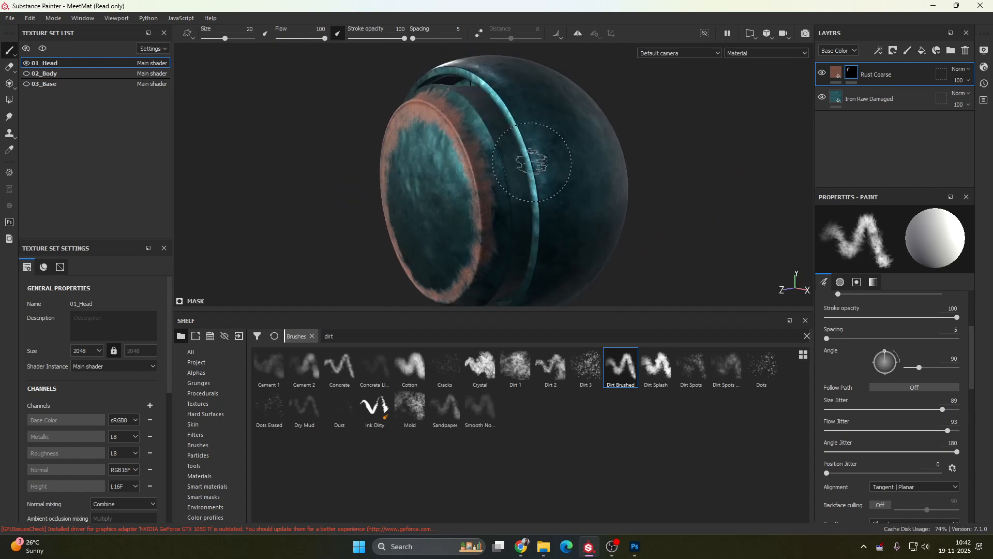
- Paint rust along the head's outer ring edge behind the disc, extending its left side with a straight stroke
{"action": "left_click_drag", "start_coordinate": [536, 162], "coordinate": [546, 249]}
{"action": "middle_click_drag", "start_coordinate": [573, 241], "coordinate": [607, 204], "text": "alt"}
{"action": "mouse_move", "coordinate": [607, 204]}
{"action": "left_mouse_down", "text": "alt"}
{"action": "mouse_move", "coordinate": [597, 177]}
{"action": "mouse_move", "coordinate": [533, 237]}
{"action": "mouse_move", "coordinate": [554, 232]}
{"action": "mouse_move", "coordinate": [469, 256]}
{"action": "mouse_move", "coordinate": [449, 245]}
{"action": "mouse_move", "coordinate": [475, 251]}
{"action": "left_mouse_up", "text": "alt"}
{"action": "mouse_move", "coordinate": [446, 220]}
{"action": "left_mouse_down"}
{"action": "mouse_move", "coordinate": [436, 226]}
{"action": "mouse_move", "coordinate": [409, 193]}
{"action": "mouse_move", "coordinate": [433, 224]}
{"action": "mouse_move", "coordinate": [405, 168]}
{"action": "mouse_move", "coordinate": [412, 275]}
{"action": "left_mouse_up"}
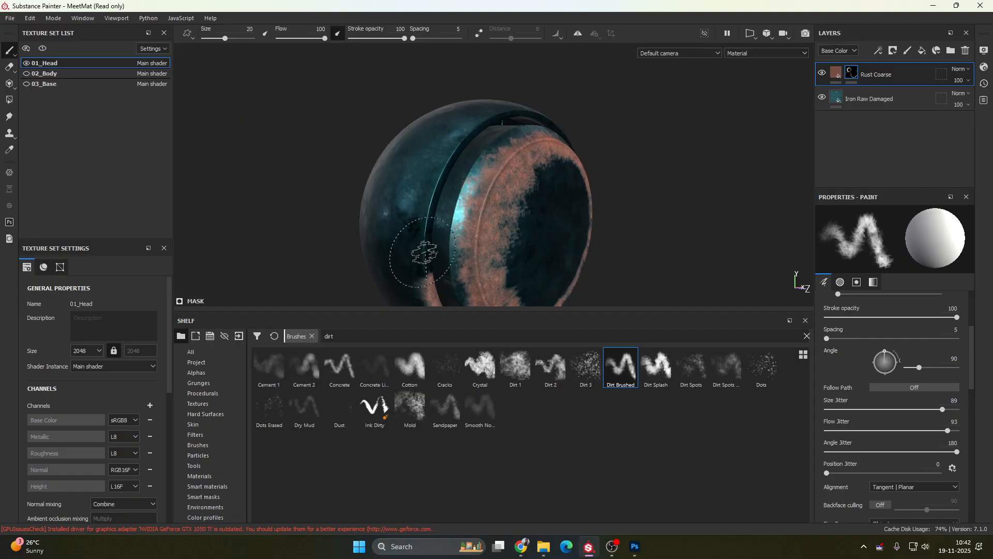
{"action": "key", "text": "shift"}
{"action": "left_click", "coordinate": [433, 187], "text": "shift"}
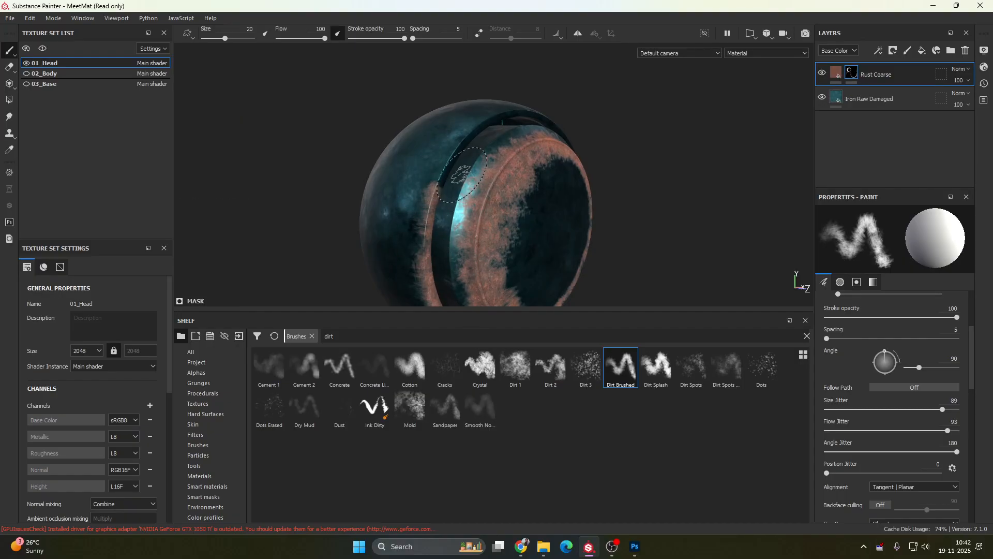
- Extend the outer ring's rust farther up its left side with another straight stroke
{"action": "left_click_drag", "start_coordinate": [459, 207], "coordinate": [471, 214], "text": "alt"}
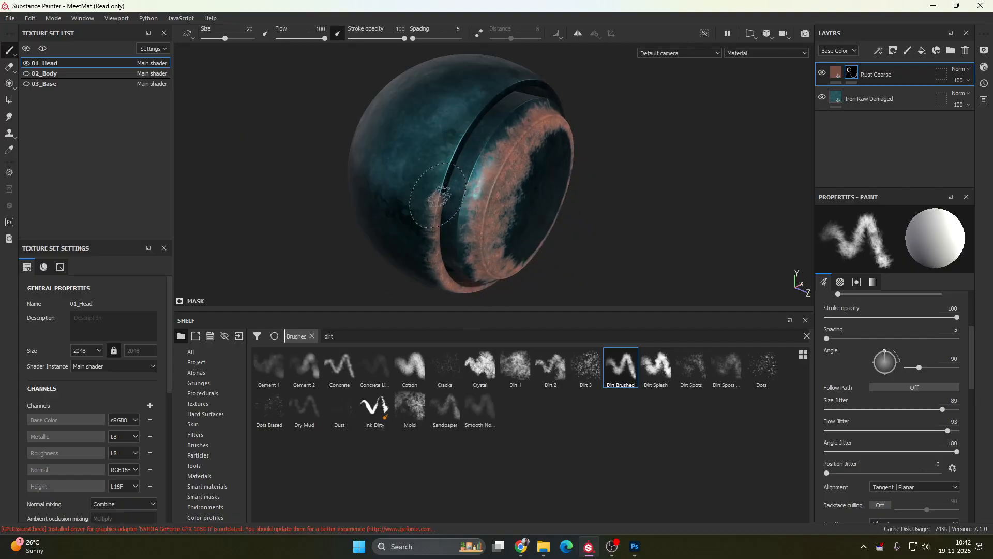
{"action": "key", "text": "shift"}
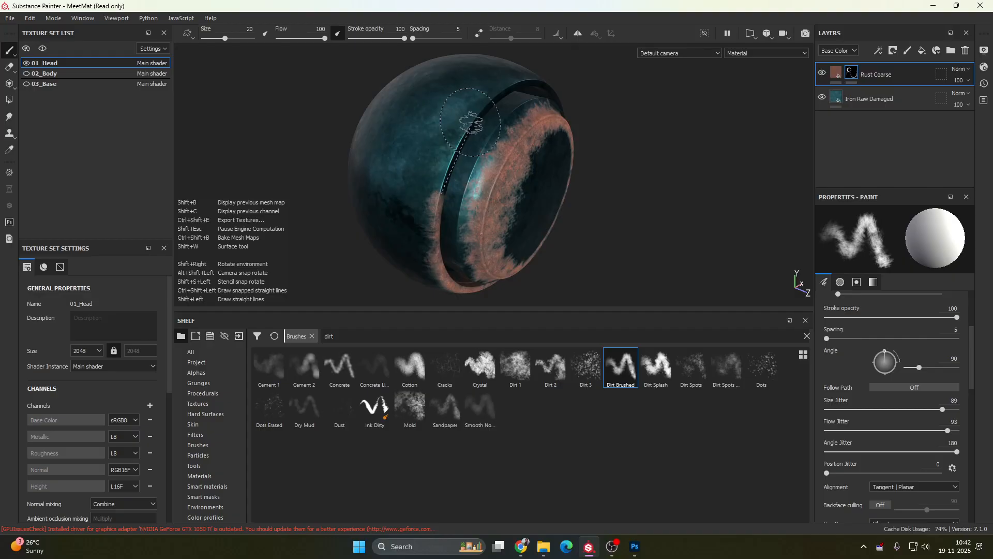
{"action": "left_click", "coordinate": [477, 113], "text": "shift"}
{"action": "mouse_move", "coordinate": [411, 179]}
{"action": "left_mouse_down", "text": "alt"}
{"action": "mouse_move", "coordinate": [426, 188]}
{"action": "mouse_move", "coordinate": [455, 155]}
{"action": "left_mouse_up", "text": "alt"}
{"action": "middle_click_drag", "start_coordinate": [455, 150], "coordinate": [460, 201], "text": "alt"}
{"action": "scroll", "coordinate": [460, 202], "scroll_direction": "down", "scroll_amount": 2}
{"action": "scroll", "coordinate": [459, 206], "scroll_direction": "up", "scroll_amount": 4}
{"action": "scroll", "coordinate": [459, 206], "scroll_direction": "up", "scroll_amount": 2}
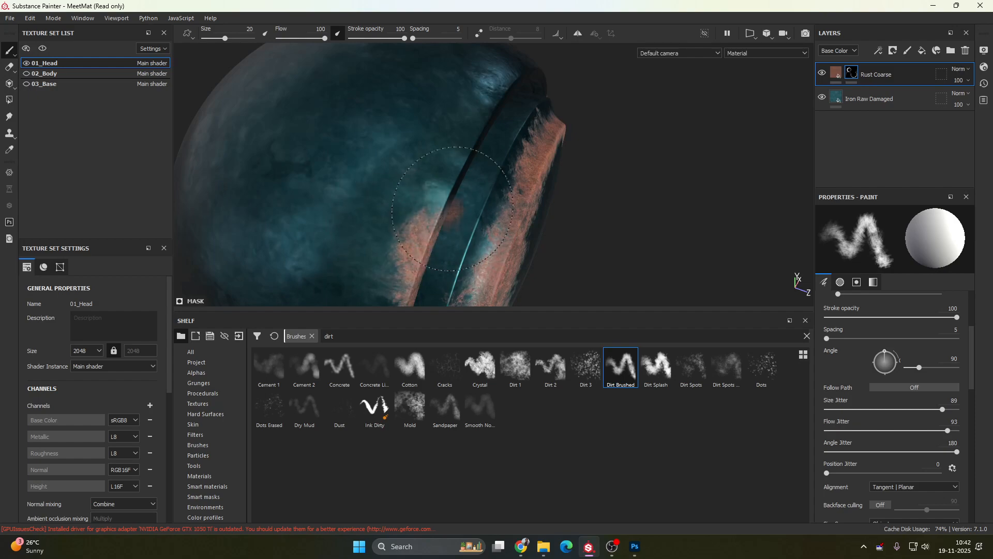
- Continue the rust over the top of the outer ring and join it to the right side with straight strokes
{"action": "mouse_move", "coordinate": [449, 219]}
{"action": "left_mouse_down", "text": "alt"}
{"action": "mouse_move", "coordinate": [363, 248]}
{"action": "mouse_move", "coordinate": [313, 298]}
{"action": "left_mouse_up", "text": "alt"}
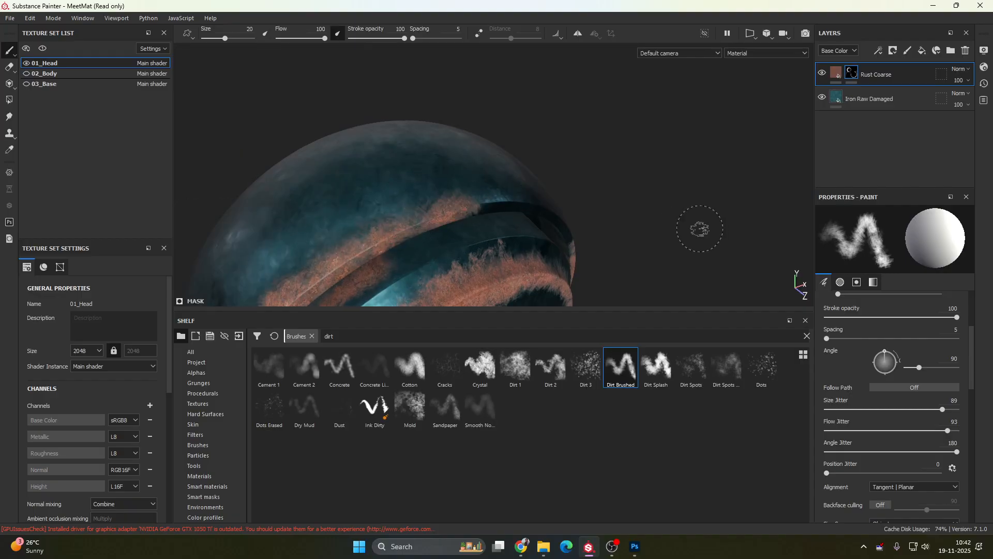
{"action": "mouse_move", "coordinate": [698, 227]}
{"action": "left_mouse_down", "text": "alt"}
{"action": "mouse_move", "coordinate": [571, 204]}
{"action": "mouse_move", "coordinate": [387, 204]}
{"action": "left_mouse_up", "text": "alt"}
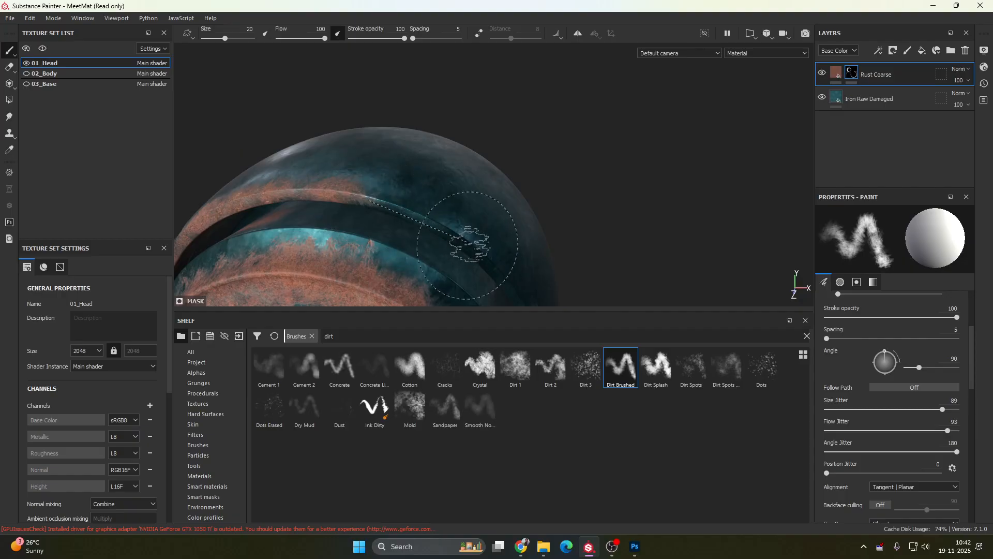
{"action": "left_click", "coordinate": [487, 252], "text": "shift"}
{"action": "mouse_move", "coordinate": [598, 266]}
{"action": "left_mouse_down", "text": "alt"}
{"action": "mouse_move", "coordinate": [596, 247]}
{"action": "mouse_move", "coordinate": [500, 201]}
{"action": "left_mouse_up", "text": "alt"}
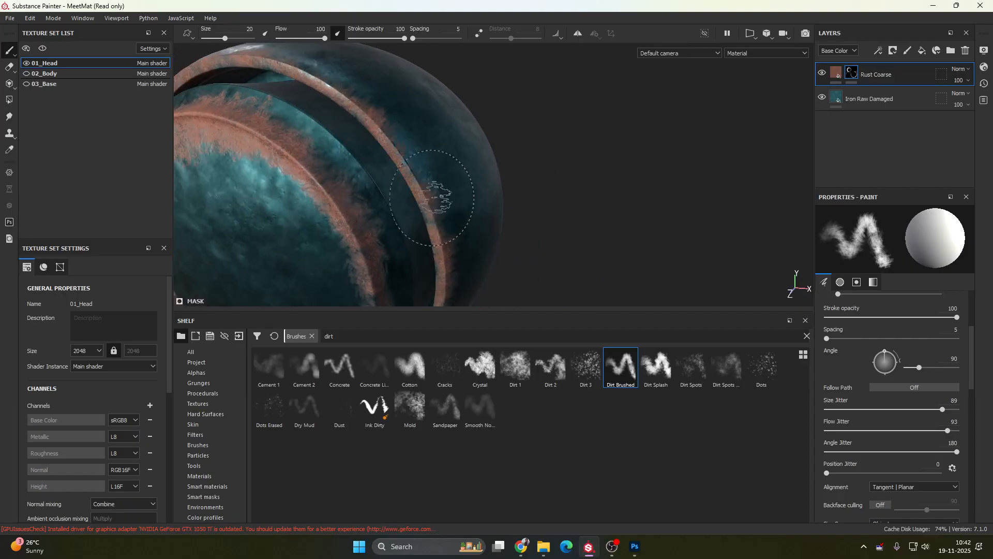
- Examine the painted rust on the head's front disc and outer ring from several angles and distances
{"action": "scroll", "coordinate": [473, 178], "scroll_direction": "down", "scroll_amount": 3}
{"action": "scroll", "coordinate": [473, 178], "scroll_direction": "down", "scroll_amount": 4}
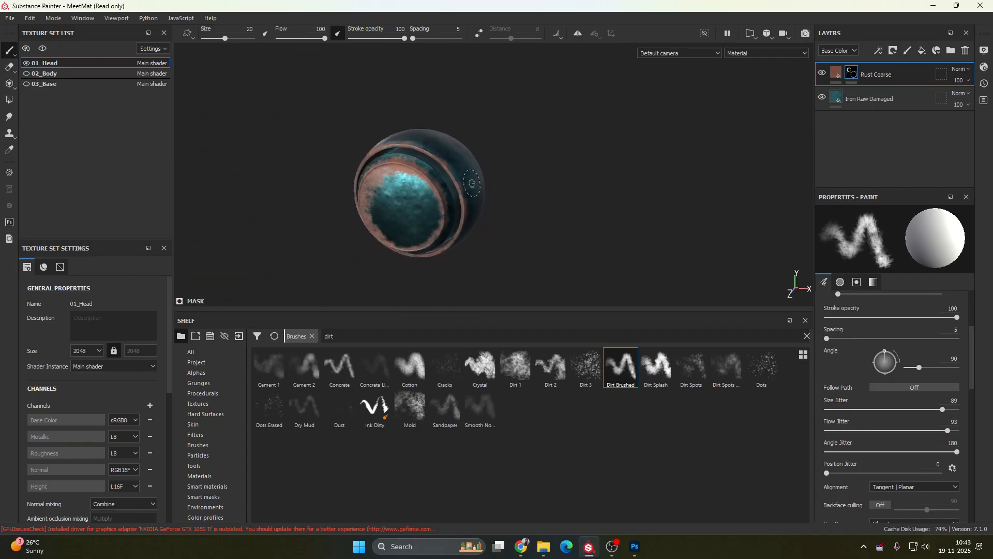
{"action": "left_click_drag", "start_coordinate": [474, 184], "coordinate": [498, 176], "text": "alt"}
{"action": "mouse_move", "coordinate": [397, 181]}
{"action": "left_mouse_down", "text": "alt"}
{"action": "mouse_move", "coordinate": [493, 216]}
{"action": "mouse_move", "coordinate": [474, 191]}
{"action": "left_mouse_up", "text": "alt"}
{"action": "scroll", "coordinate": [707, 141], "scroll_direction": "up", "scroll_amount": 3}
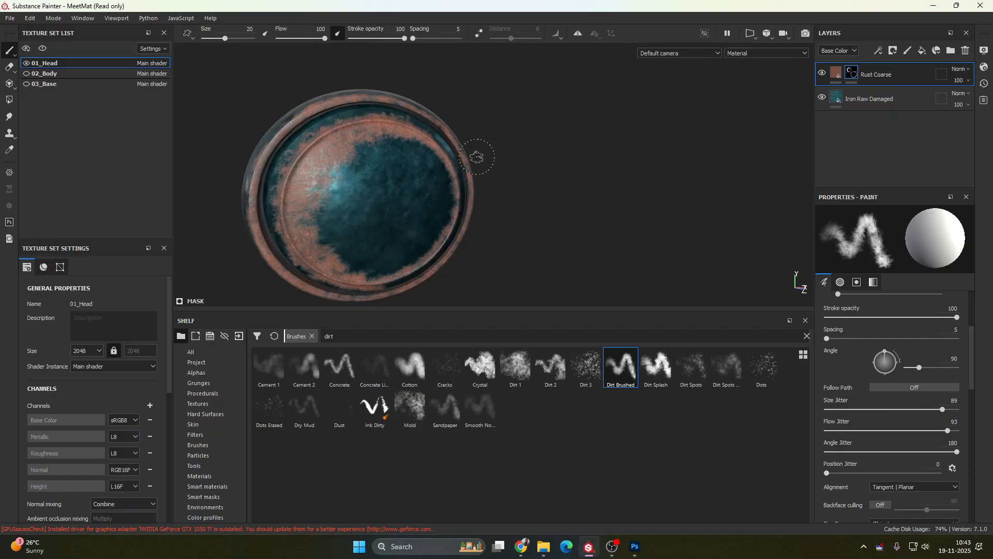
- Examine the rust on the head's UV islands in the split 2D/3D view, then return to the 3D-only view and inspect the rims
{"action": "key", "text": "F1"}
{"action": "scroll", "coordinate": [284, 158], "scroll_direction": "down", "scroll_amount": 1}
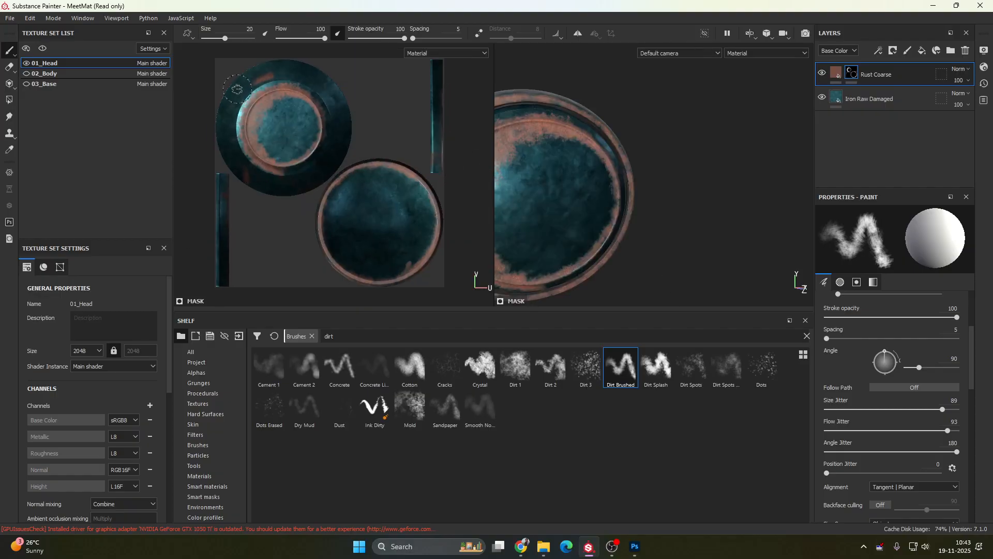
{"action": "scroll", "coordinate": [264, 75], "scroll_direction": "up", "scroll_amount": 5}
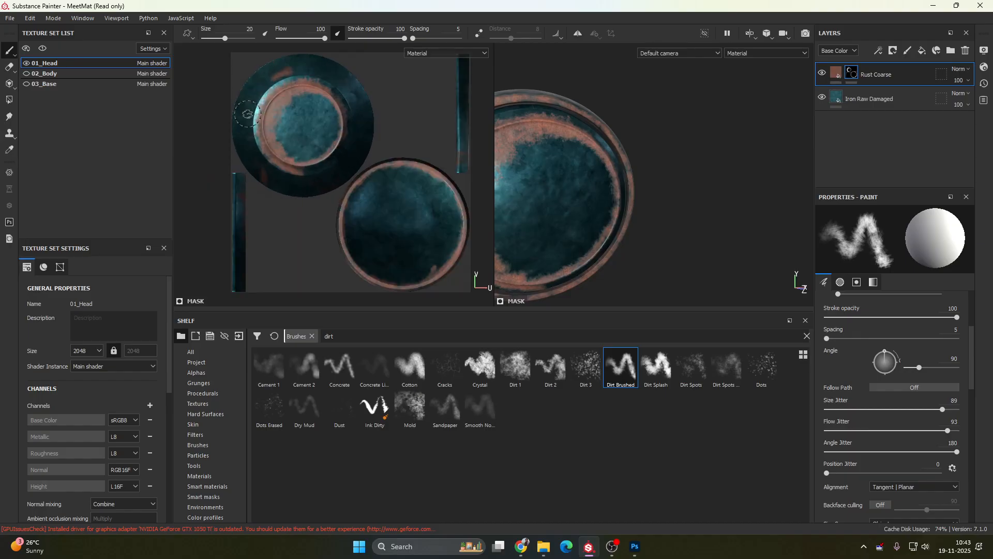
{"action": "middle_click_drag", "start_coordinate": [318, 147], "coordinate": [316, 183], "text": "alt"}
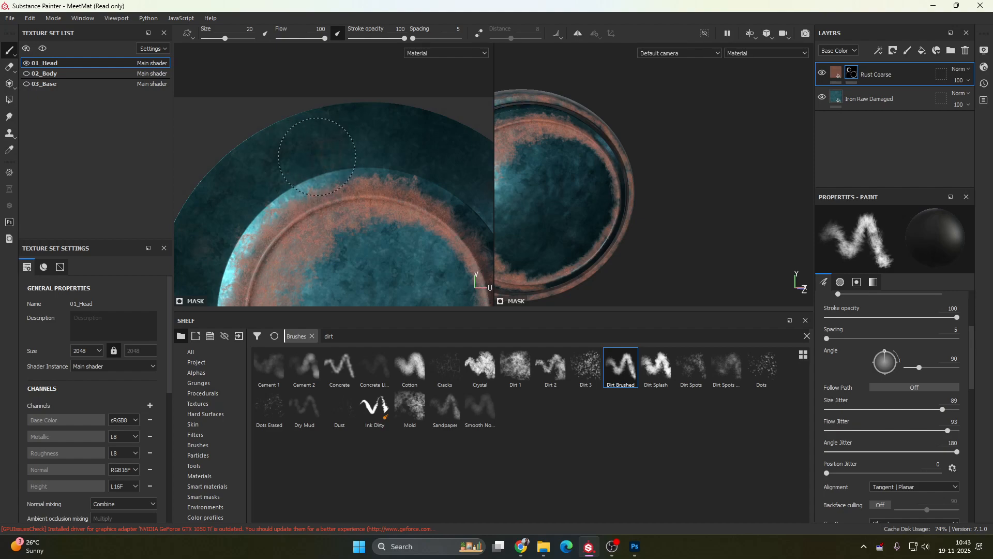
{"action": "scroll", "coordinate": [343, 226], "scroll_direction": "down", "scroll_amount": 3}
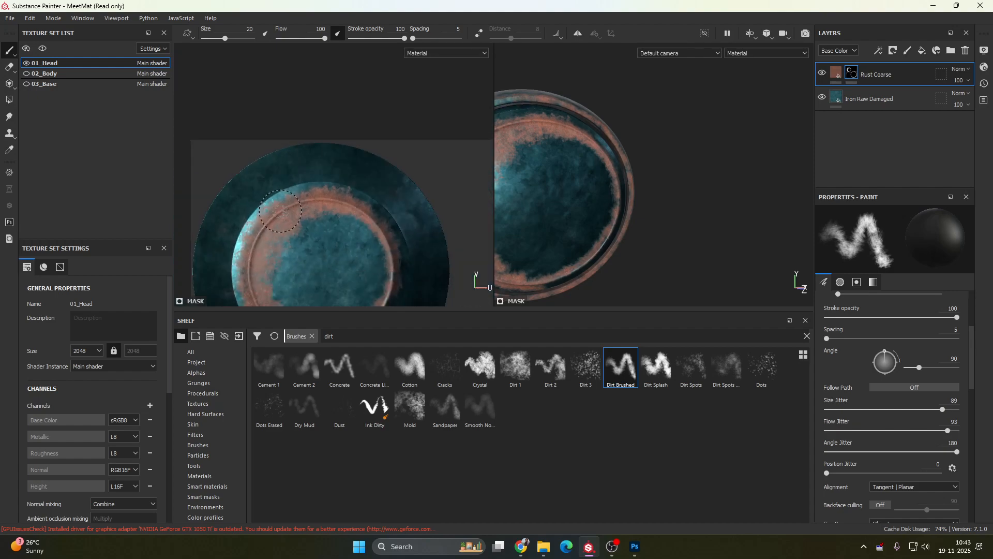
{"action": "middle_click_drag", "start_coordinate": [305, 266], "coordinate": [363, 184], "text": "alt"}
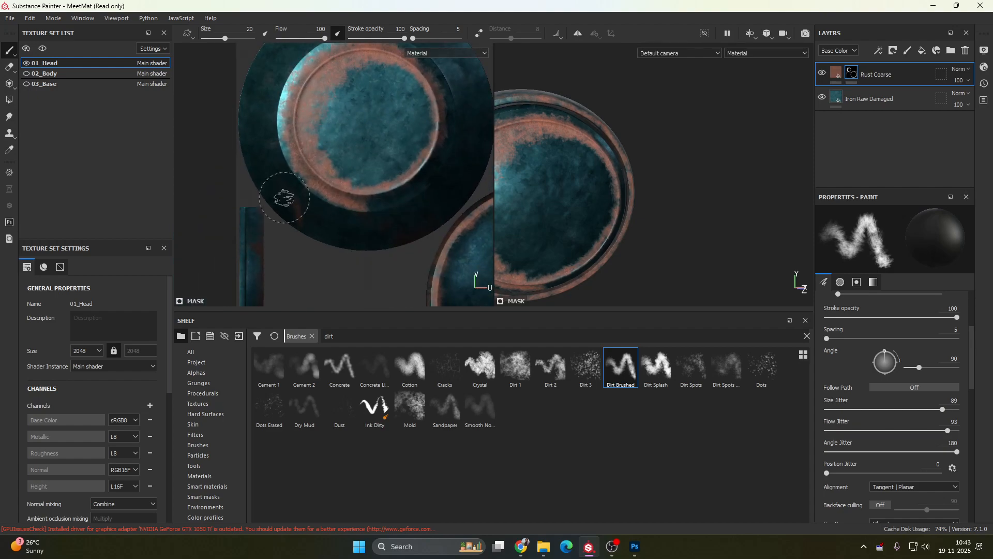
{"action": "middle_click_drag", "start_coordinate": [386, 237], "coordinate": [169, 89], "text": "alt"}
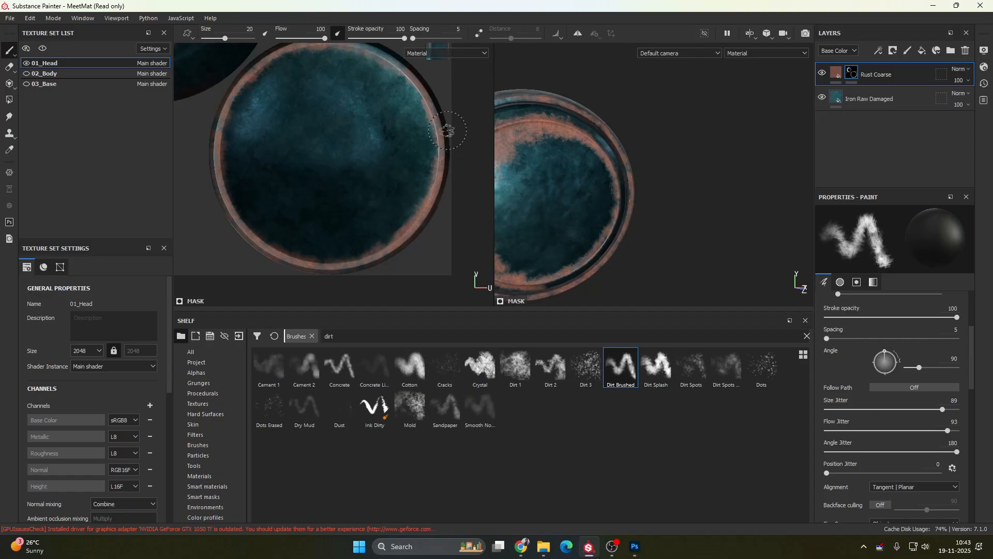
{"action": "key", "text": "F2"}
{"action": "left_click_drag", "start_coordinate": [455, 203], "coordinate": [530, 219], "text": "alt"}
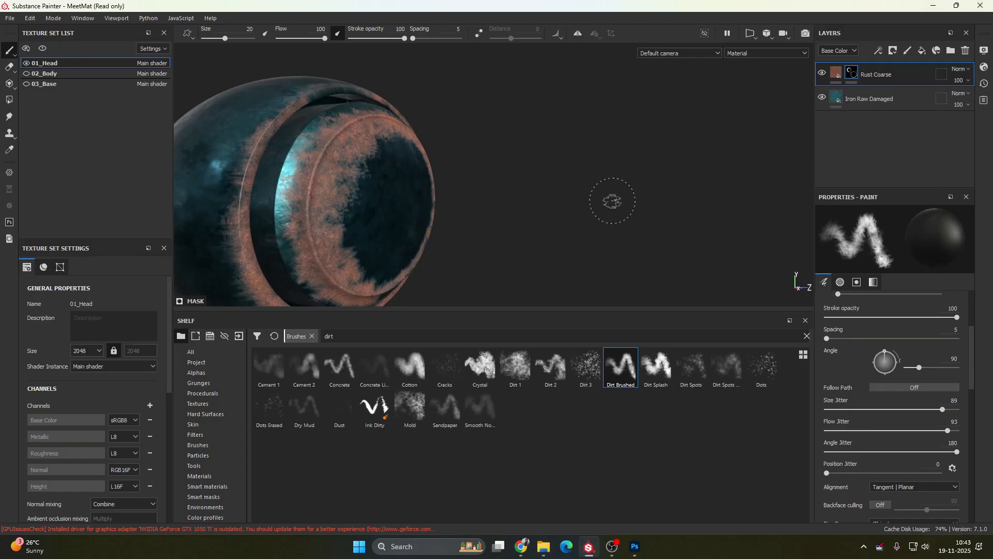
{"action": "mouse_move", "coordinate": [440, 232]}
{"action": "left_mouse_down", "text": "alt"}
{"action": "mouse_move", "coordinate": [382, 184]}
{"action": "mouse_move", "coordinate": [388, 173]}
{"action": "mouse_move", "coordinate": [391, 195]}
{"action": "left_mouse_up", "text": "alt"}
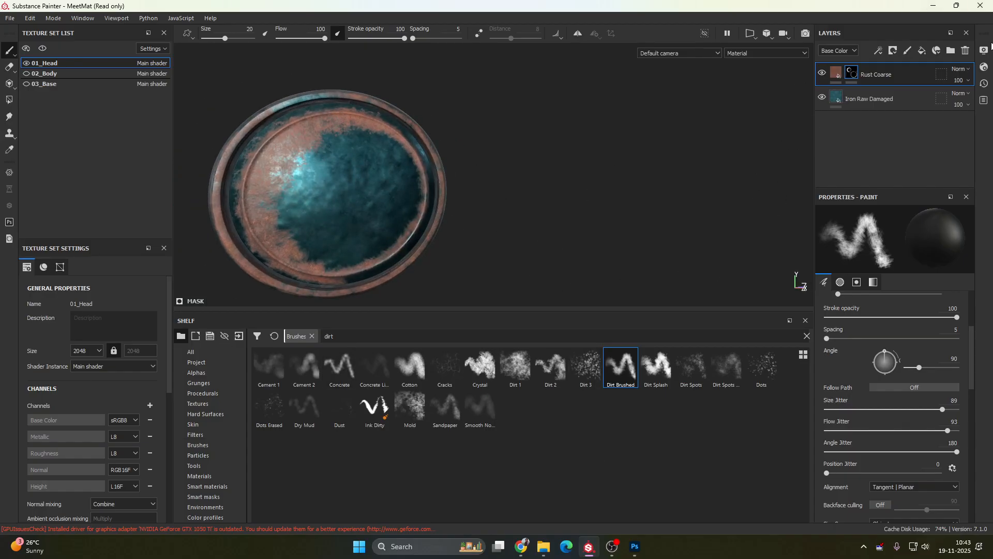
- Add a fill layer above Rust Coarse and set its base color to dark green (R 0.014, G 0.029, B 0.001)
{"action": "left_click", "coordinate": [921, 52]}
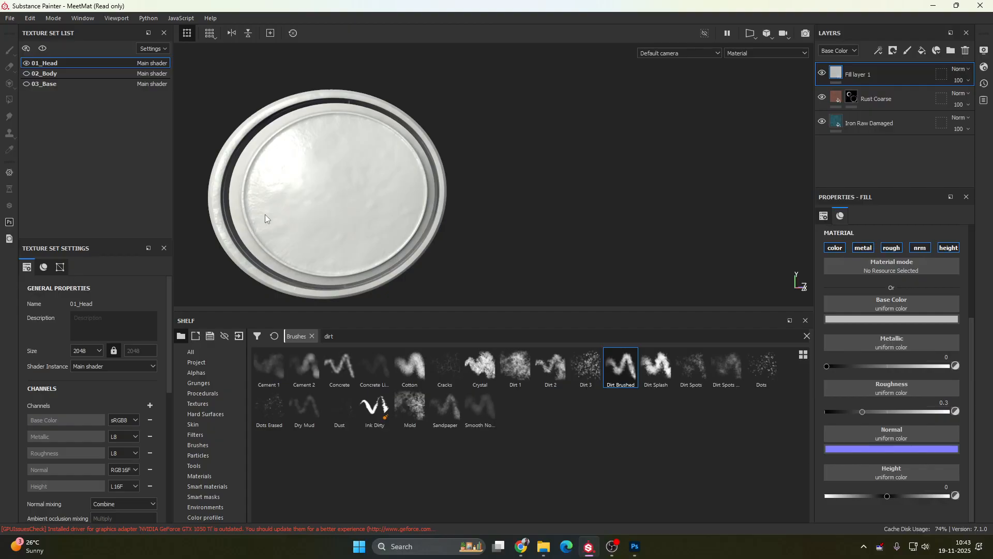
{"action": "right_click", "coordinate": [891, 79]}
{"action": "left_click", "coordinate": [547, 188]}
{"action": "key", "text": "f"}
{"action": "scroll", "coordinate": [466, 128], "scroll_direction": "down", "scroll_amount": 1}
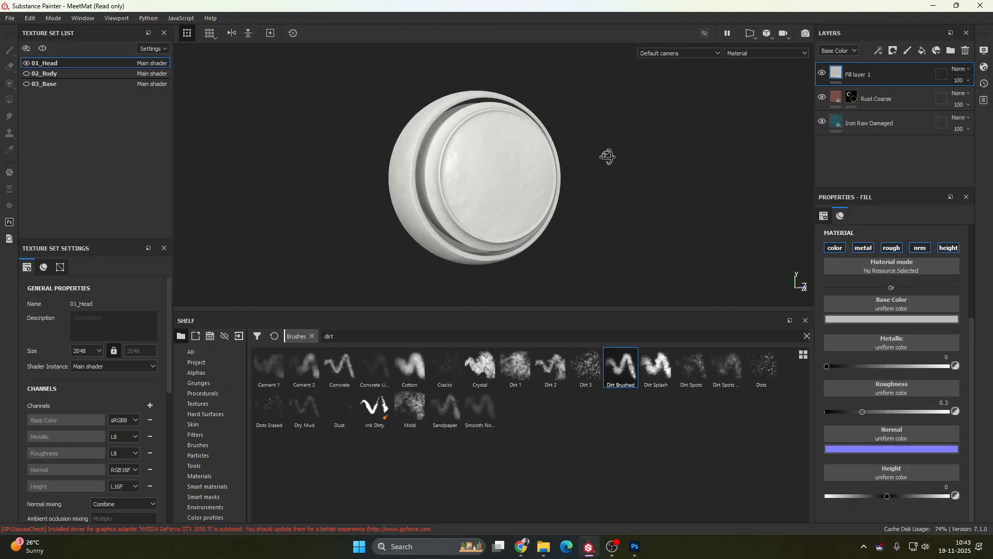
{"action": "left_click_drag", "start_coordinate": [607, 156], "coordinate": [573, 162], "text": "alt"}
{"action": "scroll", "coordinate": [498, 158], "scroll_direction": "up", "scroll_amount": 2}
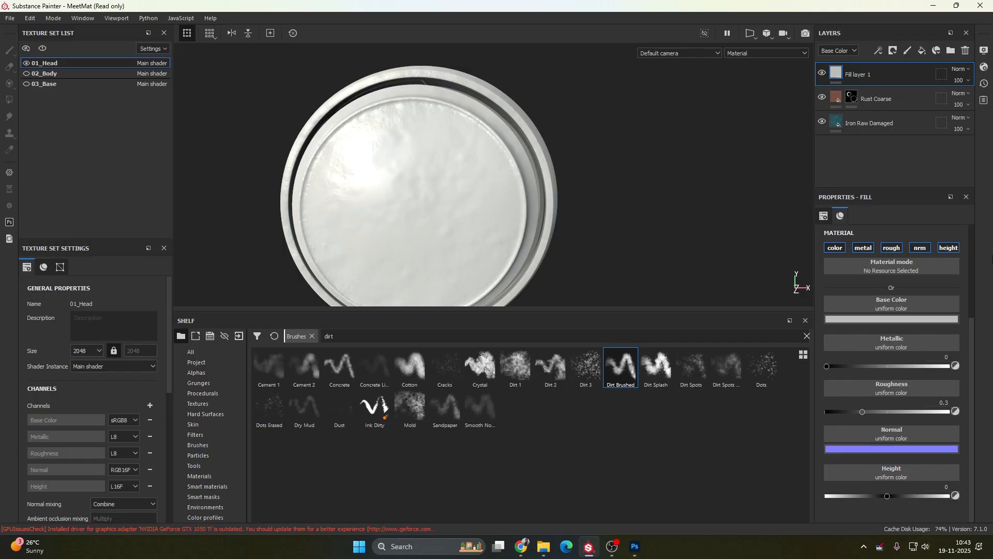
{"action": "left_click", "coordinate": [915, 319]}
{"action": "left_click_drag", "start_coordinate": [939, 423], "coordinate": [913, 409]}
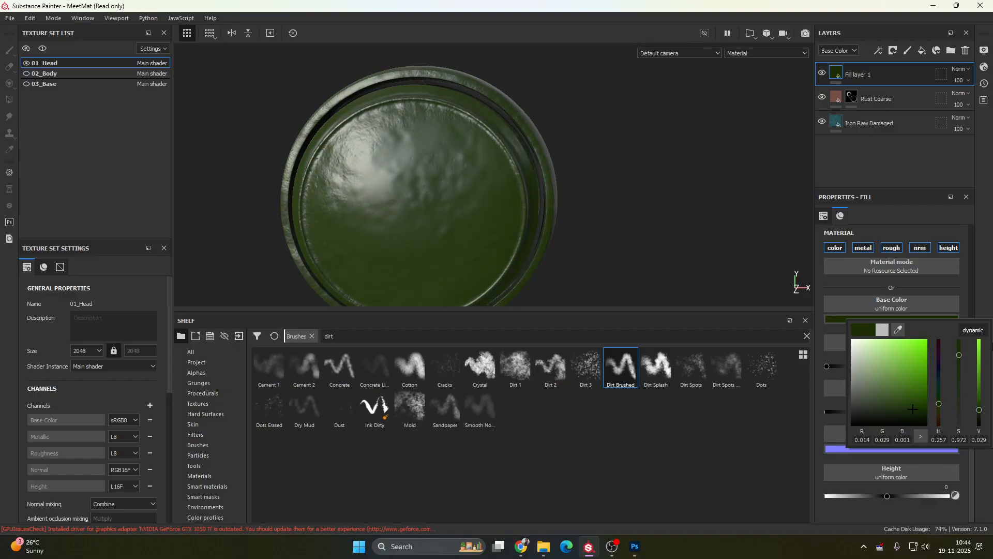
{"action": "left_click", "coordinate": [912, 228]}
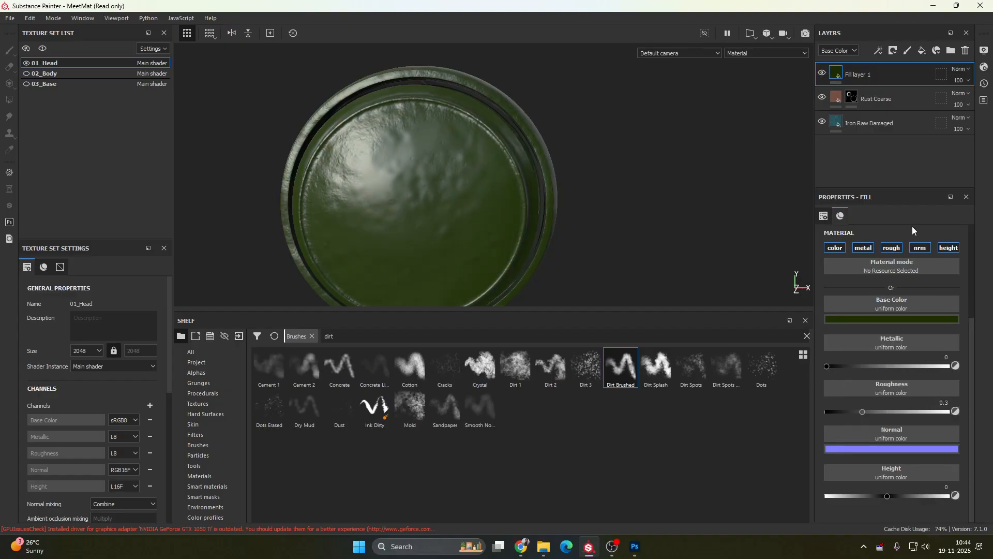
- Disable the green fill layer's metal channel and set its roughness to 0.5726 and height to 0.0705
{"action": "left_click", "coordinate": [862, 252]}
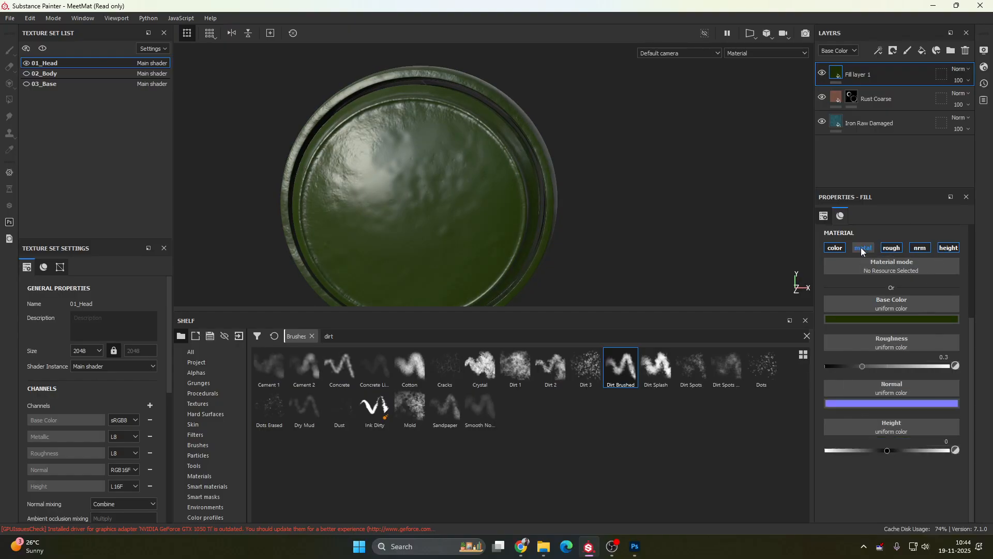
{"action": "left_click_drag", "start_coordinate": [448, 150], "coordinate": [548, 190], "text": "alt"}
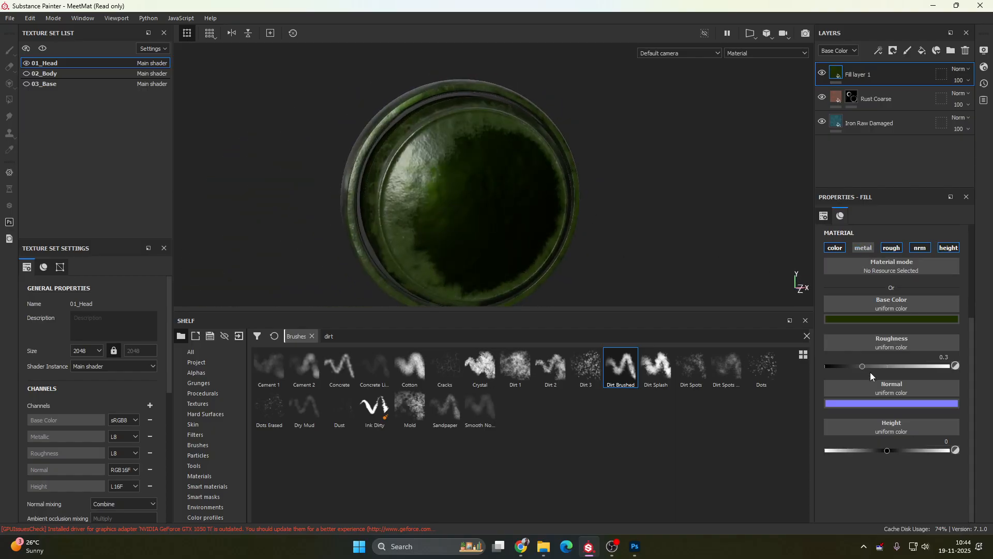
{"action": "left_click_drag", "start_coordinate": [859, 367], "coordinate": [897, 362]}
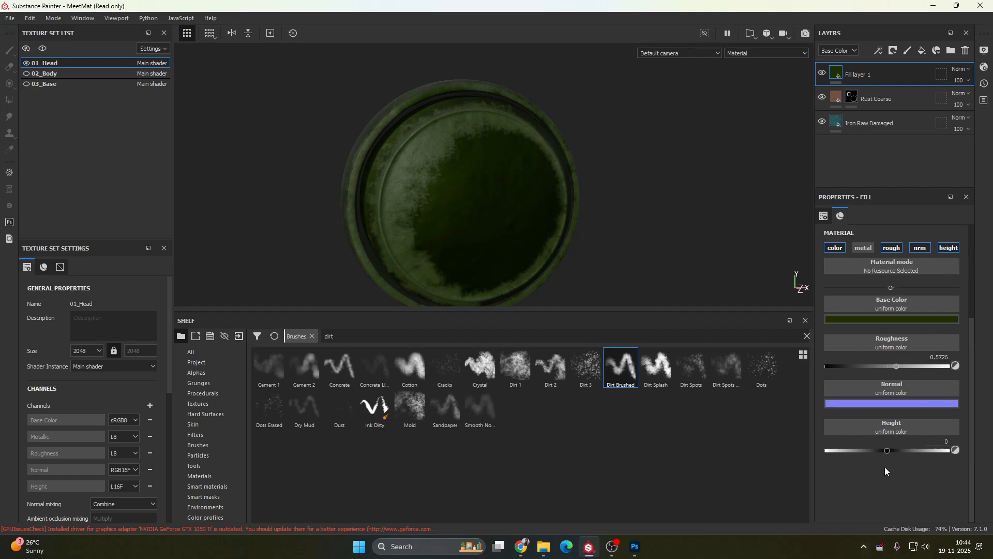
{"action": "left_click_drag", "start_coordinate": [888, 449], "coordinate": [892, 454]}
{"action": "scroll", "coordinate": [425, 166], "scroll_direction": "up", "scroll_amount": 5}
{"action": "left_click_drag", "start_coordinate": [425, 166], "coordinate": [444, 203], "text": "alt"}
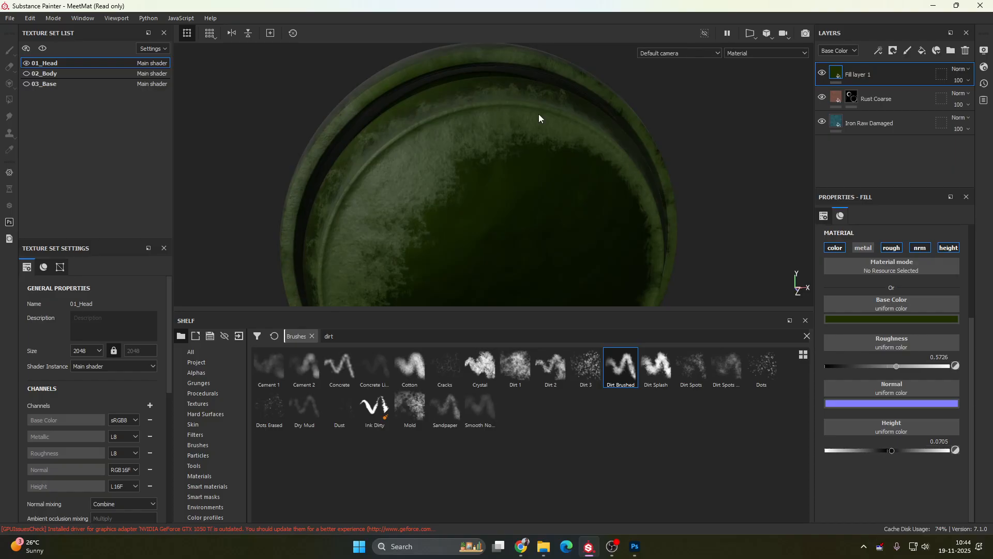
- Add a black mask to the green fill layer
{"action": "right_click", "coordinate": [887, 75]}
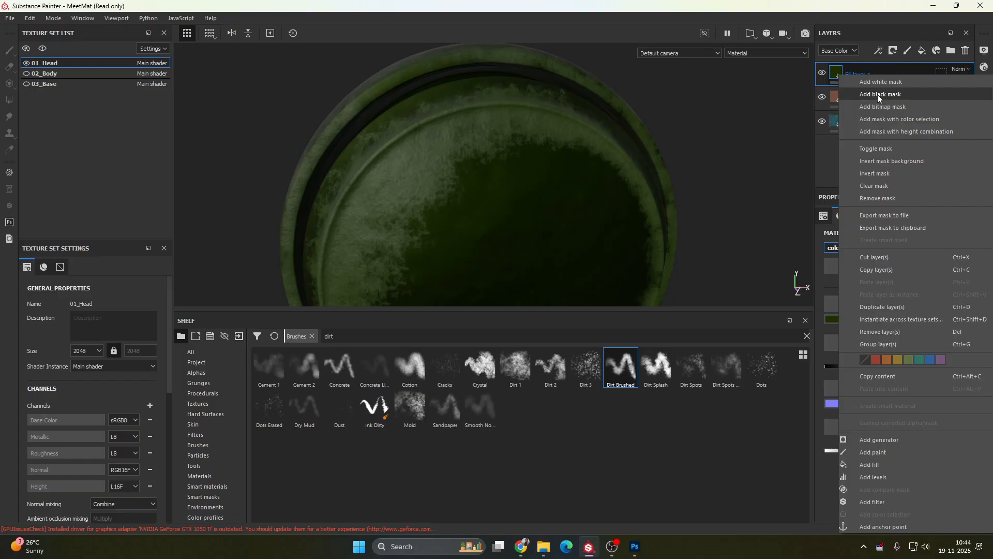
{"action": "left_click", "coordinate": [878, 94]}
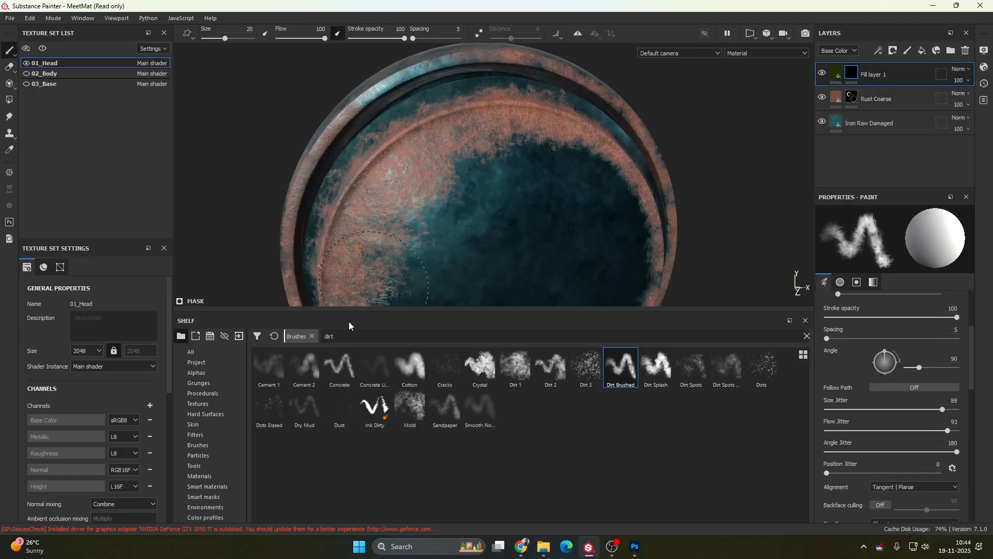
{"action": "middle_click_drag", "start_coordinate": [608, 185], "coordinate": [507, 113], "text": "alt"}
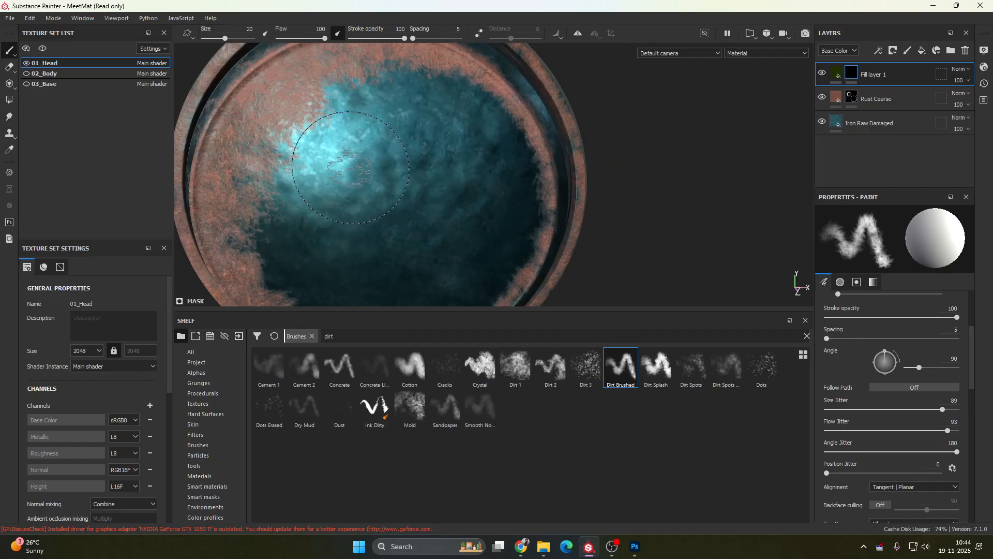
- Select the Rust Coarse layer's mask and examine its painted coverage around the head from several sides
{"action": "left_click", "coordinate": [854, 96]}
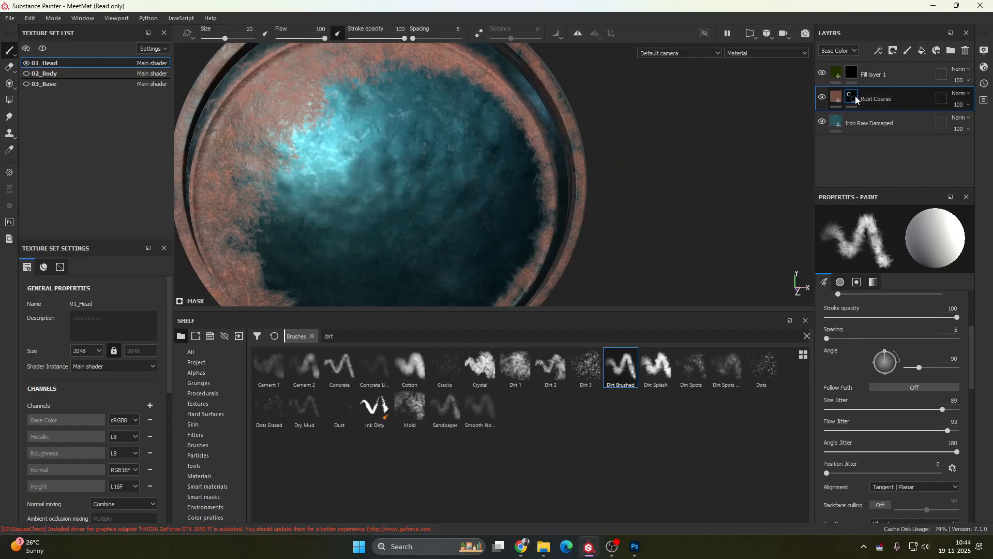
{"action": "scroll", "coordinate": [401, 153], "scroll_direction": "down", "scroll_amount": 3}
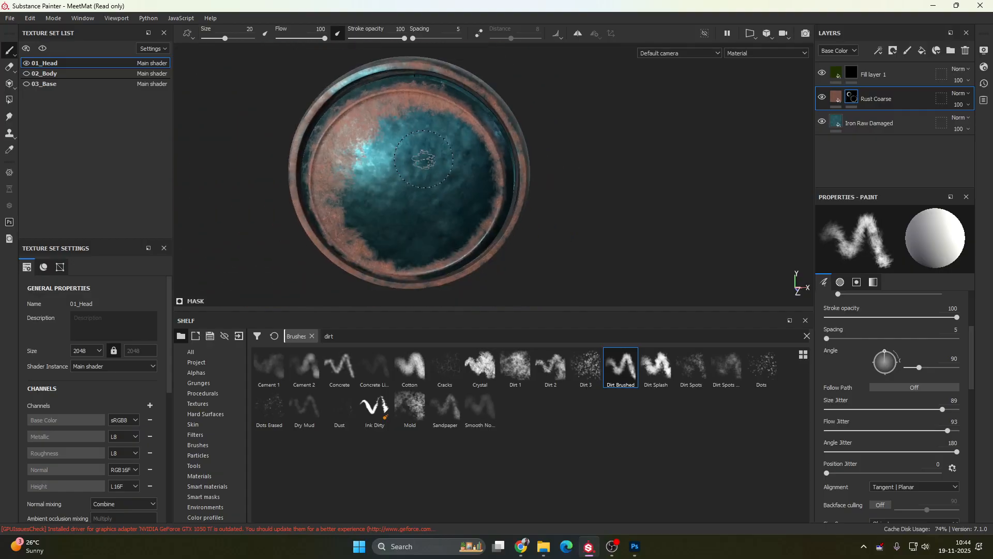
{"action": "left_click_drag", "start_coordinate": [384, 165], "coordinate": [415, 163], "text": "alt"}
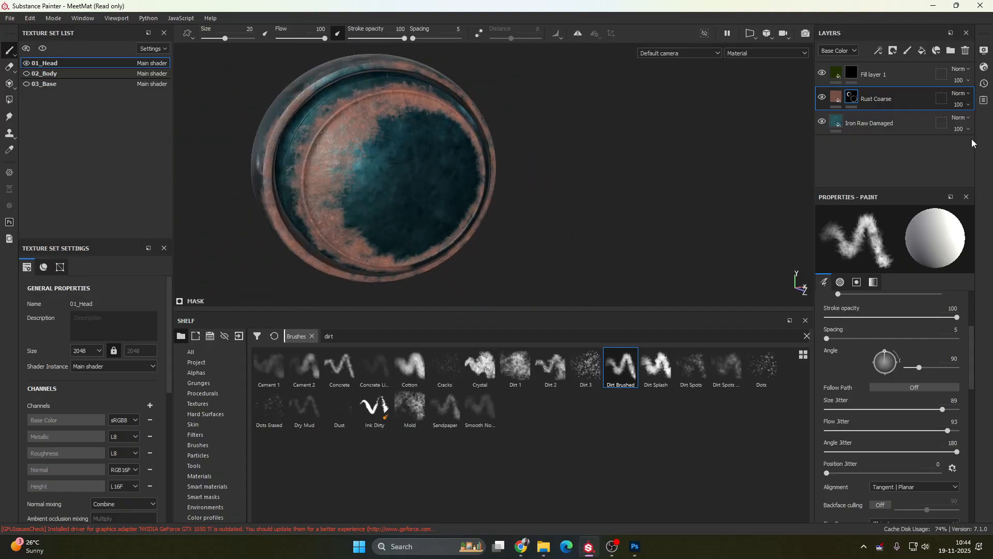
{"action": "left_click_drag", "start_coordinate": [407, 146], "coordinate": [472, 143], "text": "alt"}
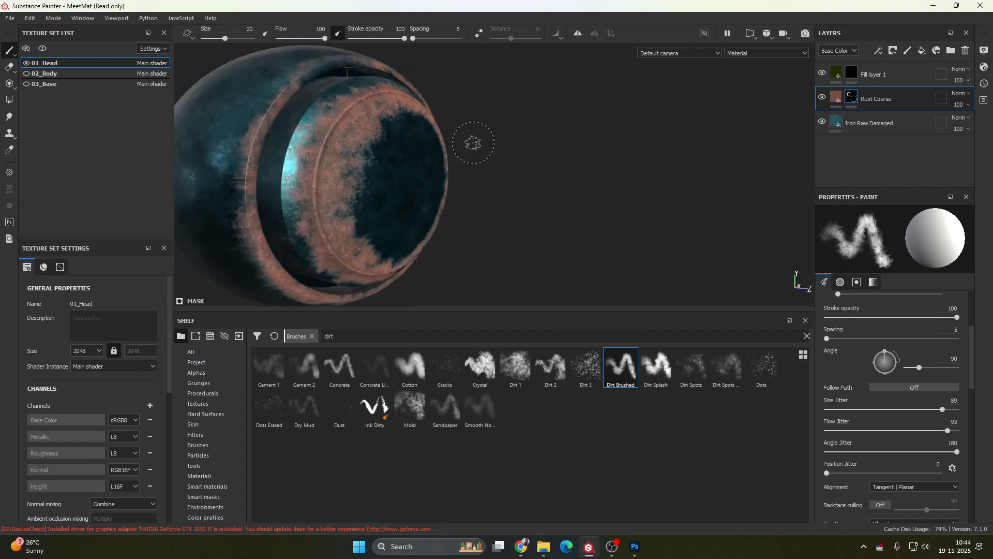
{"action": "mouse_move", "coordinate": [444, 300]}
{"action": "left_mouse_down", "text": "alt"}
{"action": "mouse_move", "coordinate": [476, 207]}
{"action": "mouse_move", "coordinate": [345, 126]}
{"action": "left_mouse_up", "text": "alt"}
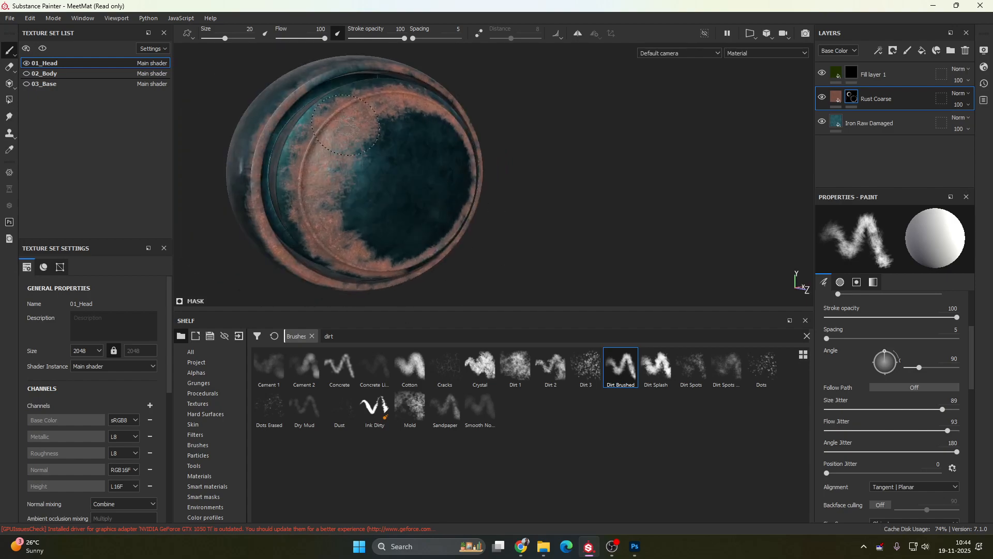
{"action": "left_click_drag", "start_coordinate": [421, 188], "coordinate": [512, 166], "text": "alt"}
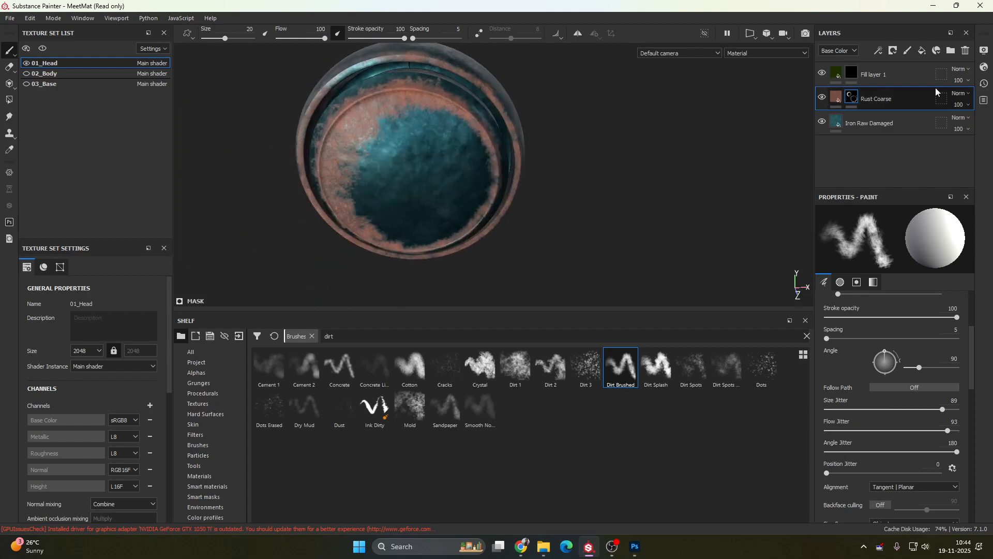
- Clear the Rust Coarse layer's mask, and undo the clearing
{"action": "left_click", "coordinate": [852, 97]}
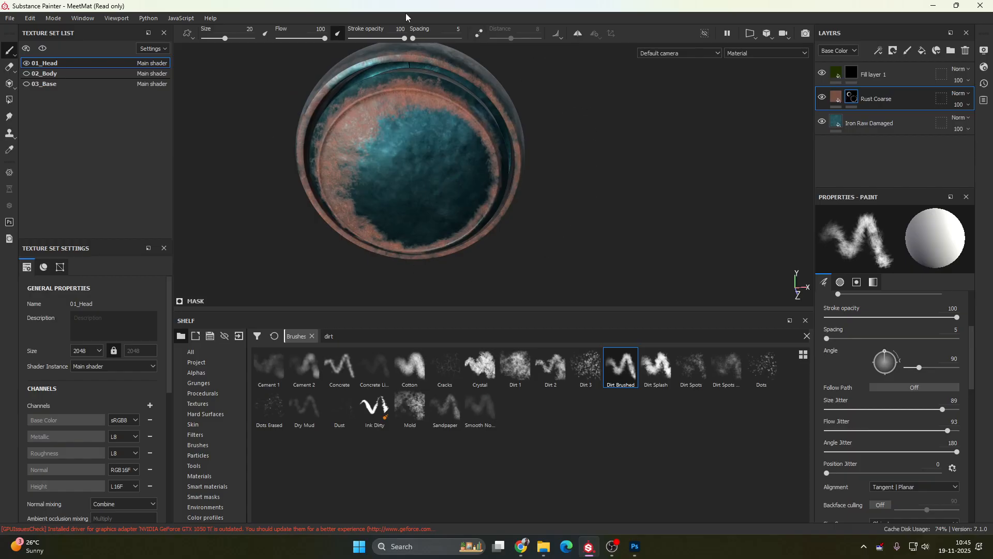
{"action": "right_click", "coordinate": [851, 101]}
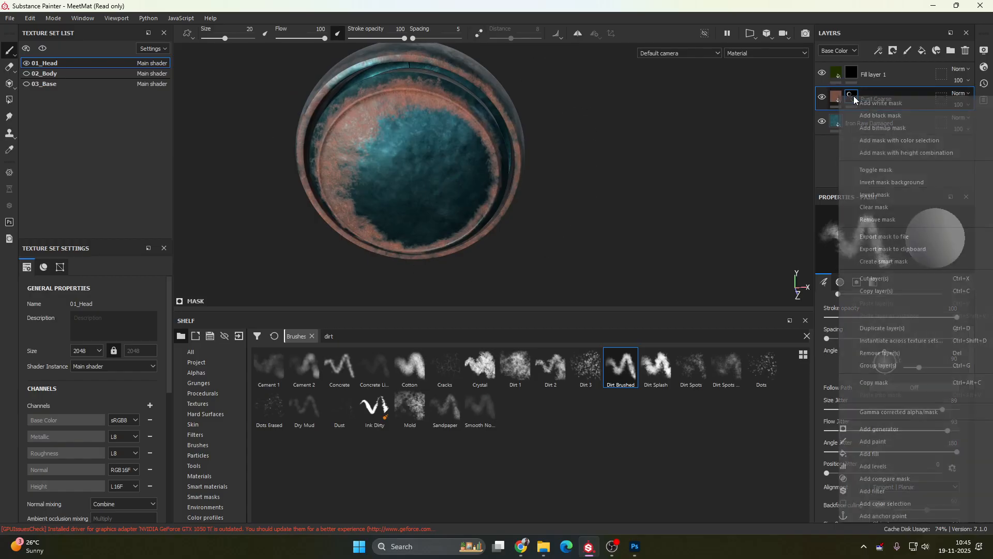
{"action": "left_click", "coordinate": [878, 207]}
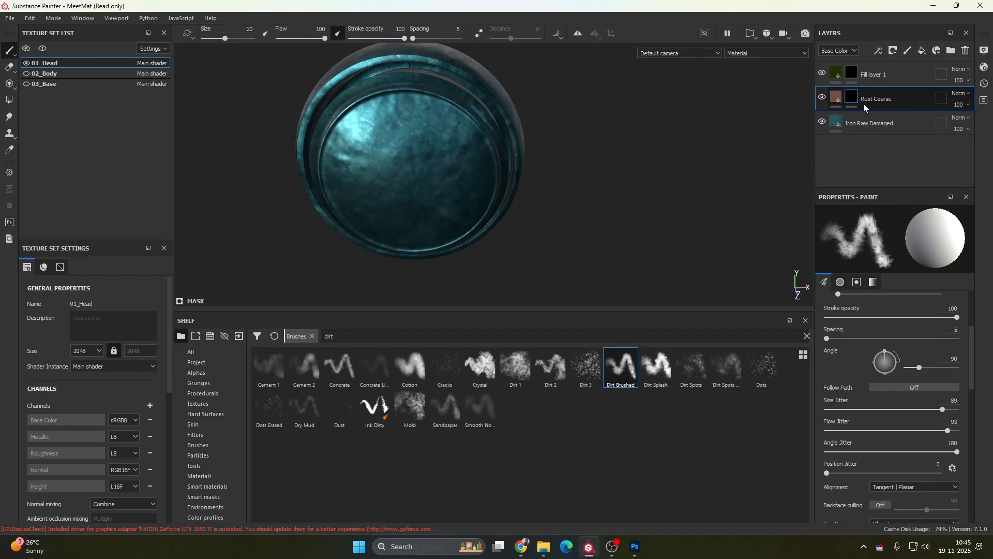
{"action": "key", "text": "ctrl+z"}
- Add a paint effect to the black mask of the green fill layer
{"action": "scroll", "coordinate": [439, 196], "scroll_direction": "down", "scroll_amount": 3}
{"action": "left_click_drag", "start_coordinate": [440, 196], "coordinate": [535, 167], "text": "alt"}
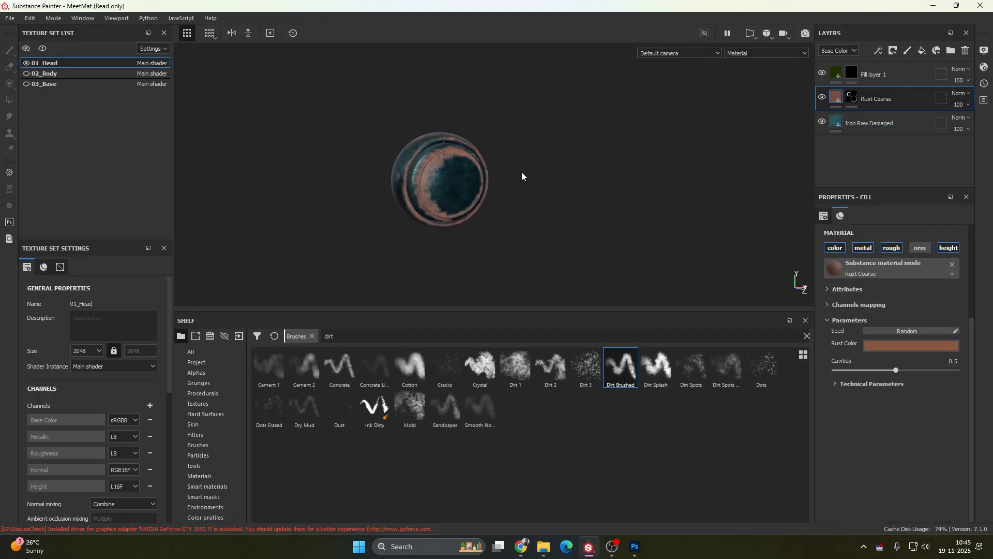
{"action": "scroll", "coordinate": [522, 172], "scroll_direction": "up", "scroll_amount": 6}
{"action": "left_click", "coordinate": [901, 71]}
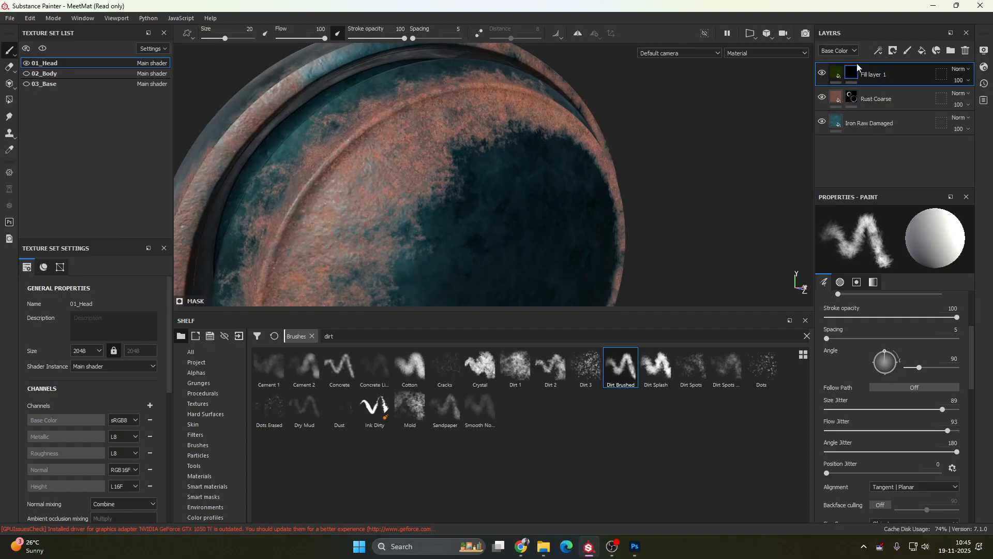
{"action": "left_click", "coordinate": [882, 50]}
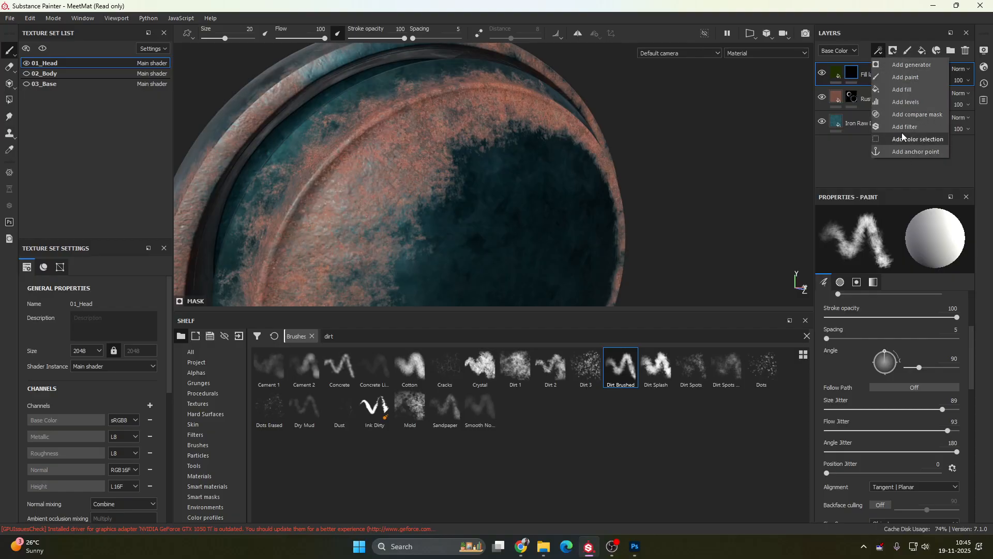
{"action": "left_click", "coordinate": [898, 76]}
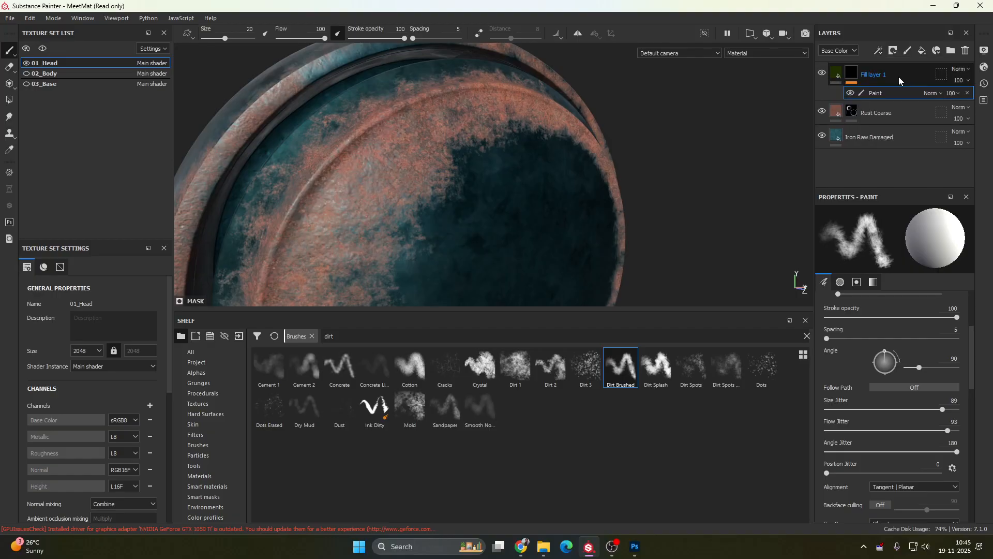
- List the complete brush library in the shelf and choose the Hatching R... brush for painting the green fill layer's mask
{"action": "scroll", "coordinate": [896, 350], "scroll_direction": "down", "scroll_amount": 1}
{"action": "scroll", "coordinate": [893, 416], "scroll_direction": "down", "scroll_amount": 6}
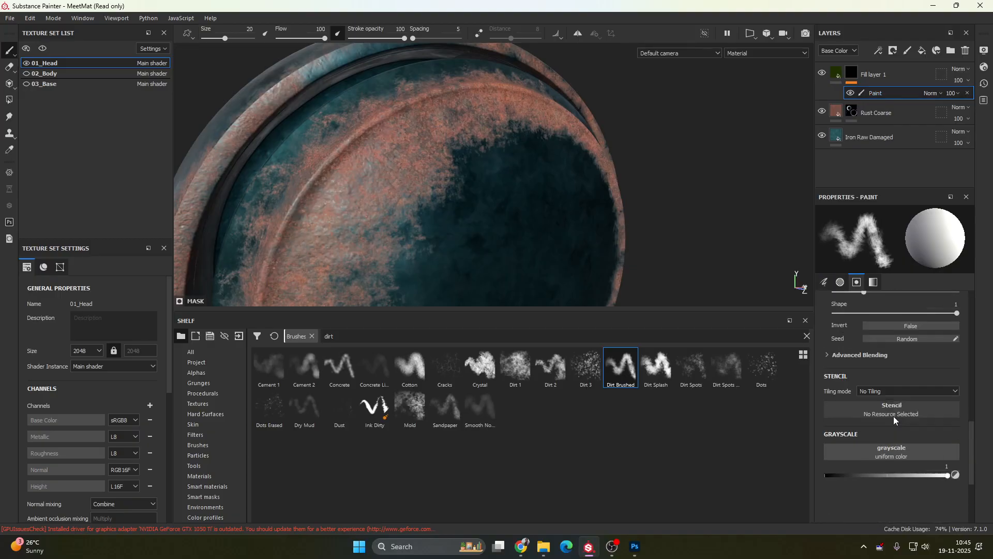
{"action": "scroll", "coordinate": [888, 405], "scroll_direction": "up", "scroll_amount": 10}
{"action": "scroll", "coordinate": [889, 397], "scroll_direction": "up", "scroll_amount": 1}
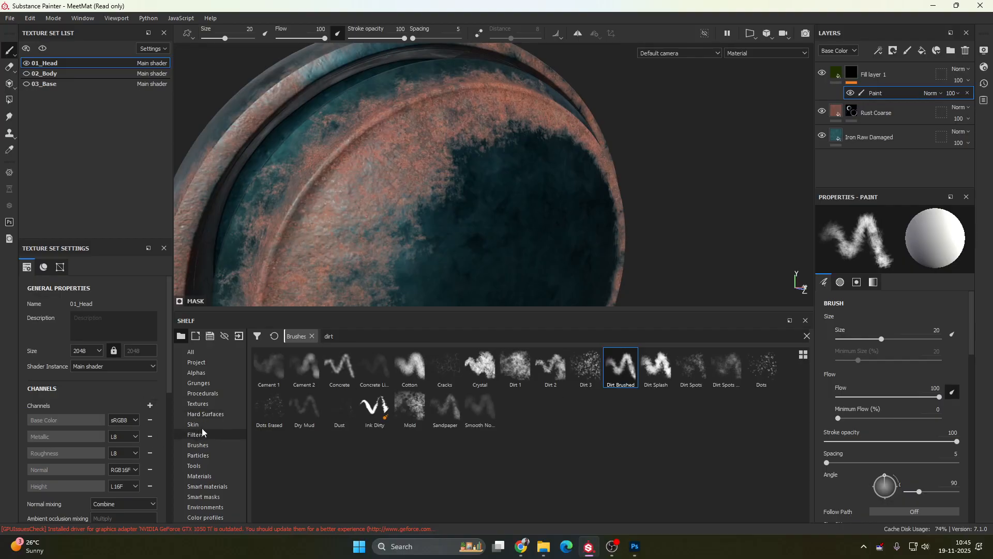
{"action": "left_click", "coordinate": [197, 445]}
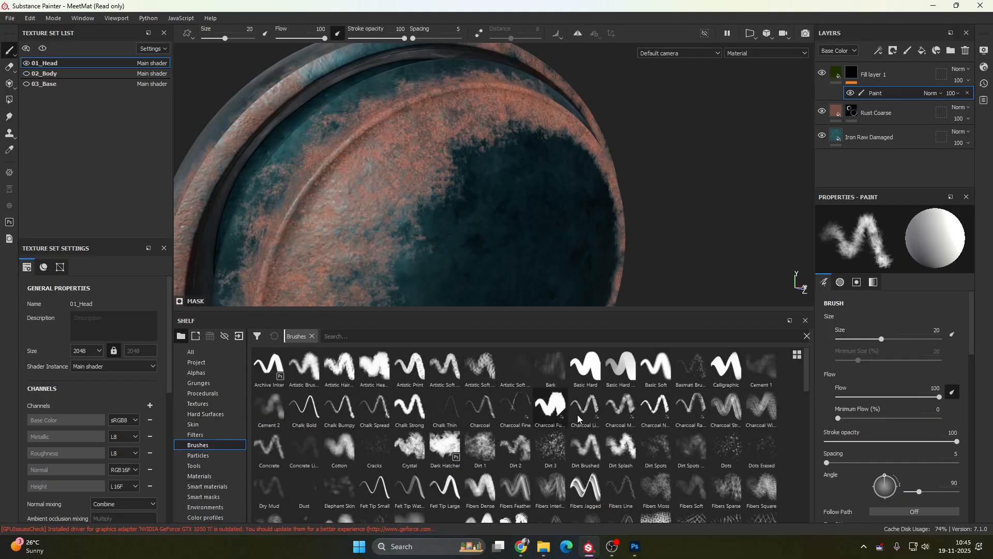
{"action": "scroll", "coordinate": [636, 451], "scroll_direction": "down", "scroll_amount": 10}
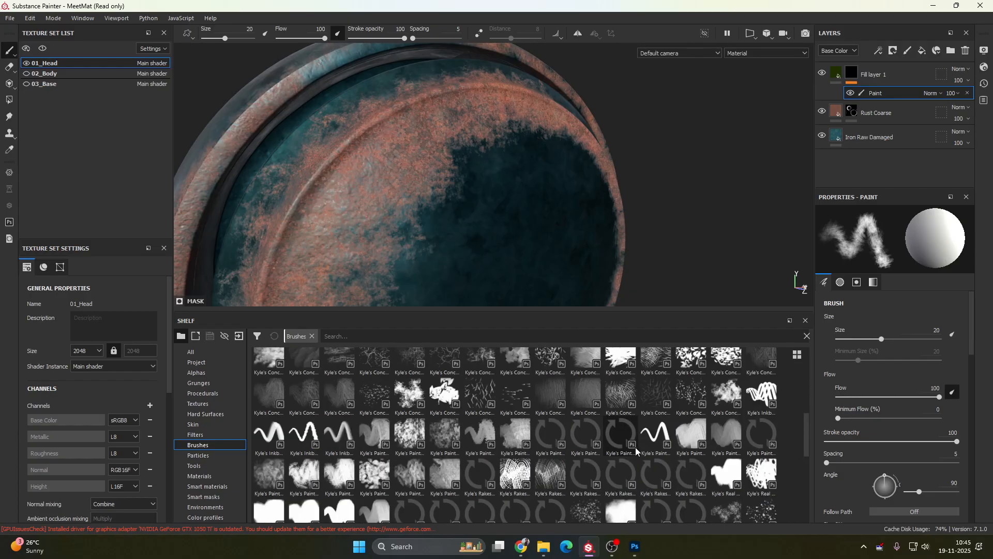
{"action": "scroll", "coordinate": [636, 451], "scroll_direction": "up", "scroll_amount": 3}
{"action": "left_click", "coordinate": [691, 399]}
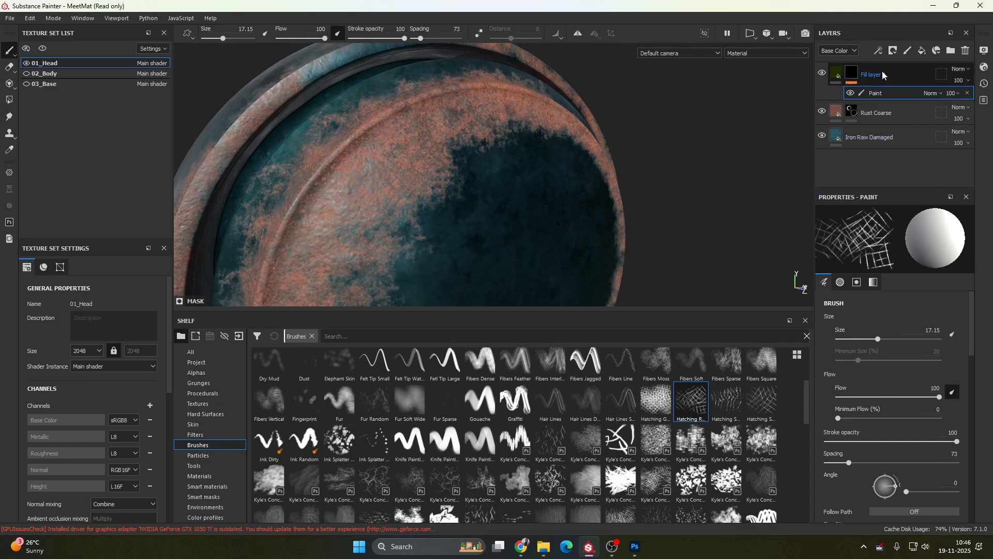
{"action": "left_click", "coordinate": [882, 75]}
{"action": "left_click", "coordinate": [883, 52]}
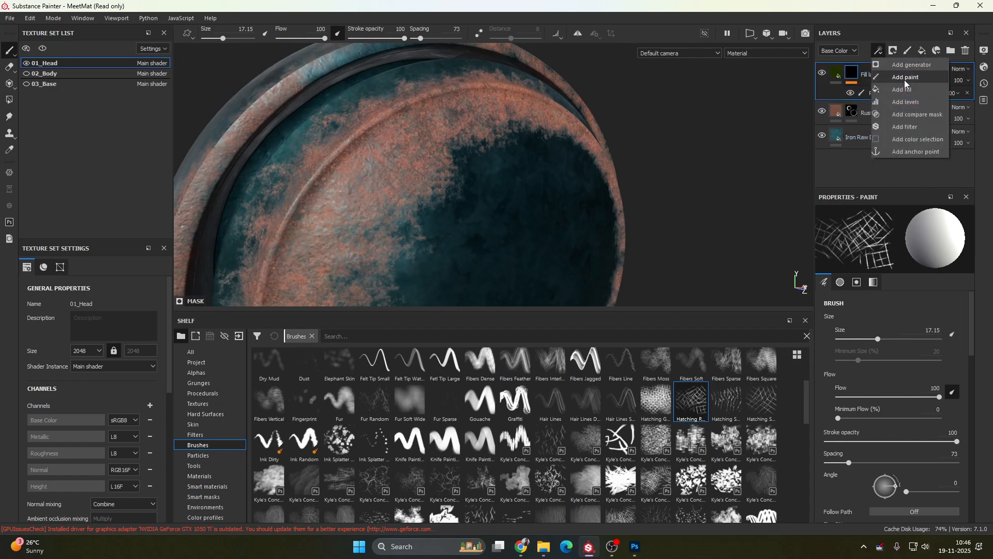
{"action": "left_click", "coordinate": [871, 95]}
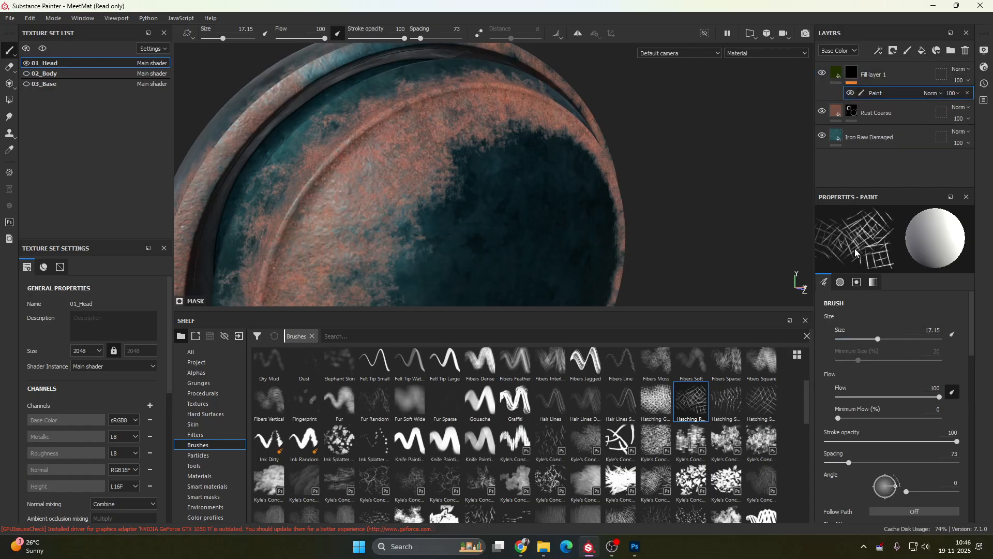
- Switch to the crossed-line Hatching S... brush and review its alpha, stencil, grayscale and jitter settings
{"action": "scroll", "coordinate": [890, 387], "scroll_direction": "down", "scroll_amount": 5}
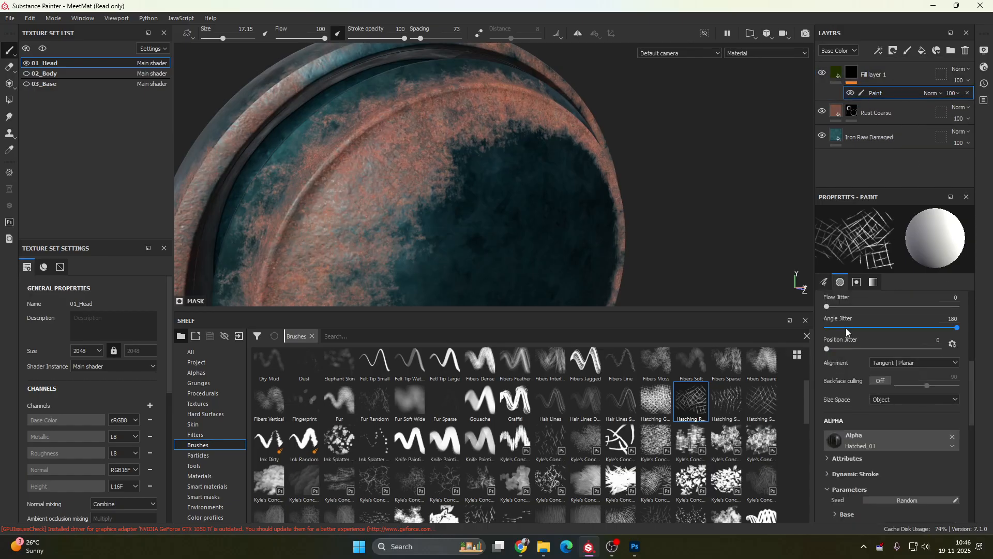
{"action": "scroll", "coordinate": [898, 383], "scroll_direction": "down", "scroll_amount": 2}
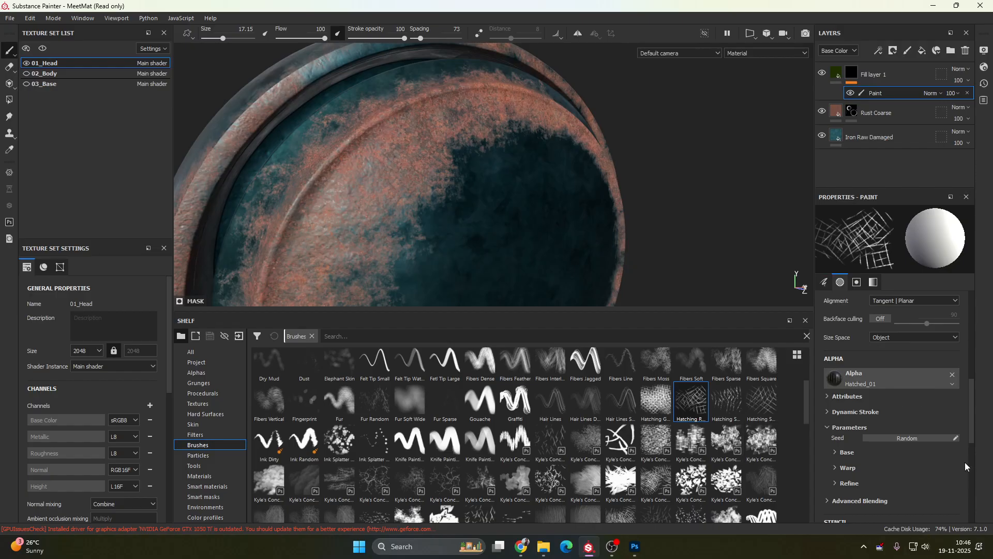
{"action": "left_click", "coordinate": [725, 406]}
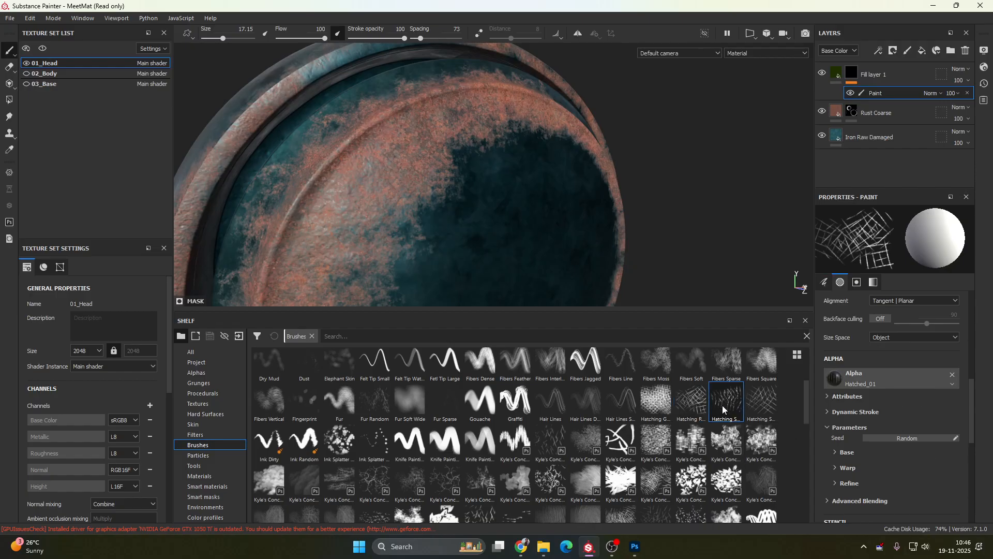
{"action": "left_click", "coordinate": [759, 405]}
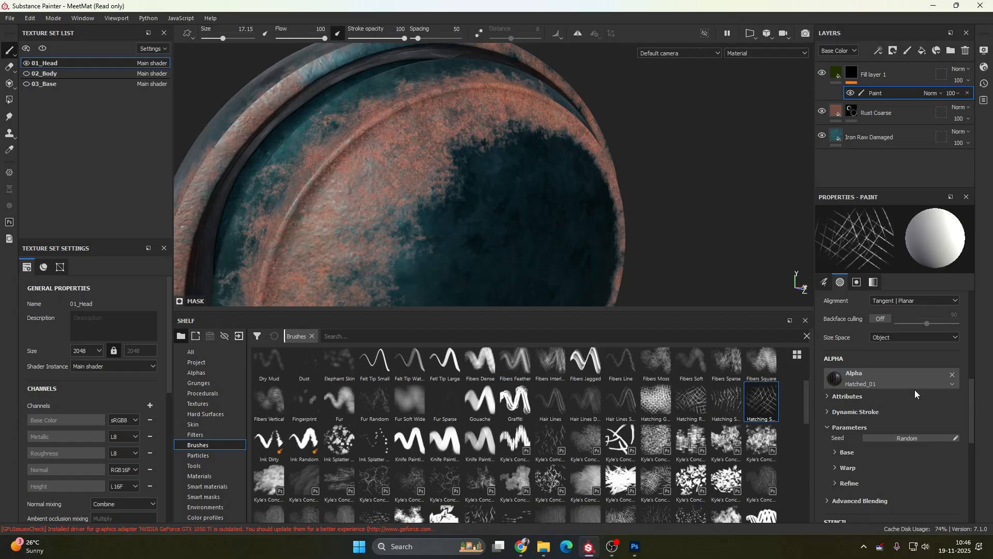
{"action": "scroll", "coordinate": [900, 414], "scroll_direction": "down", "scroll_amount": 5}
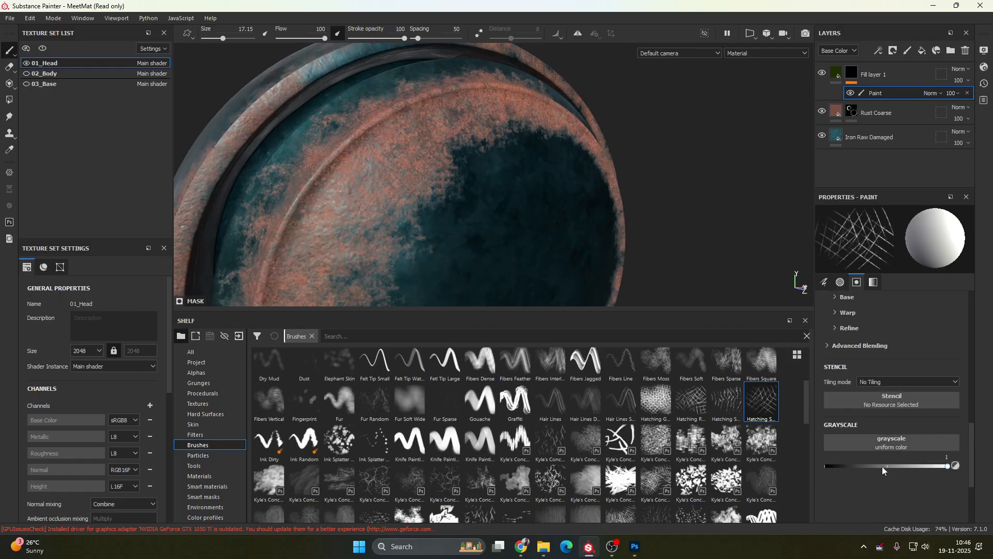
{"action": "scroll", "coordinate": [906, 357], "scroll_direction": "up", "scroll_amount": 2}
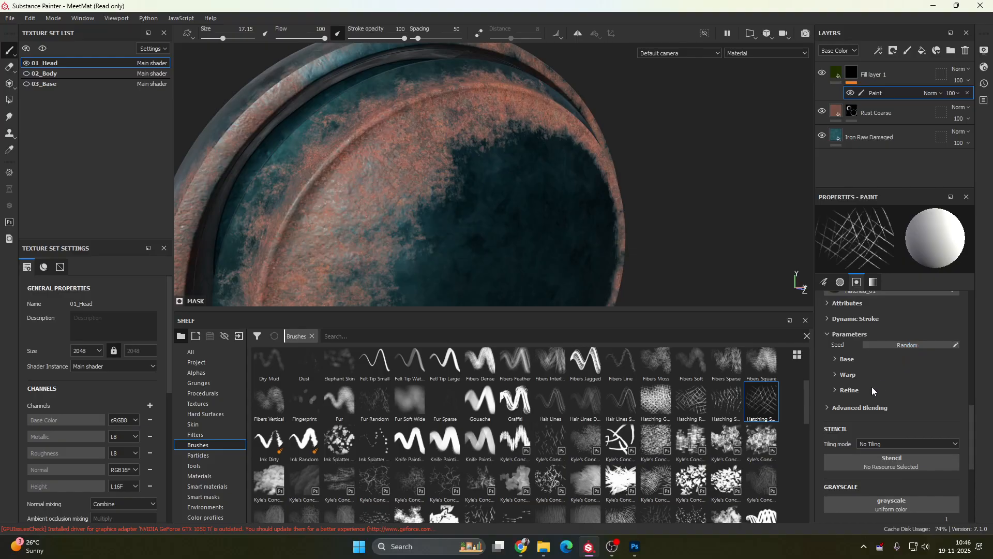
{"action": "scroll", "coordinate": [874, 362], "scroll_direction": "up", "scroll_amount": 4}
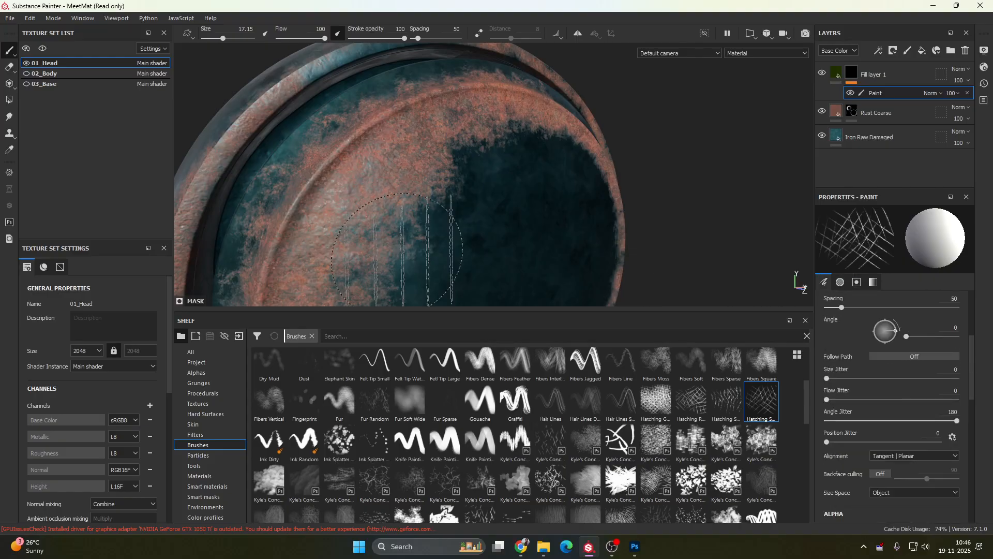
- Stamp one set of parallel diagonal scratches into the mask on the dark area of the head's front face
{"action": "mouse_move", "coordinate": [533, 226]}
{"action": "left_mouse_down", "text": "alt"}
{"action": "mouse_move", "coordinate": [575, 233]}
{"action": "mouse_move", "coordinate": [445, 207]}
{"action": "left_mouse_up", "text": "alt"}
{"action": "left_click", "coordinate": [409, 205]}
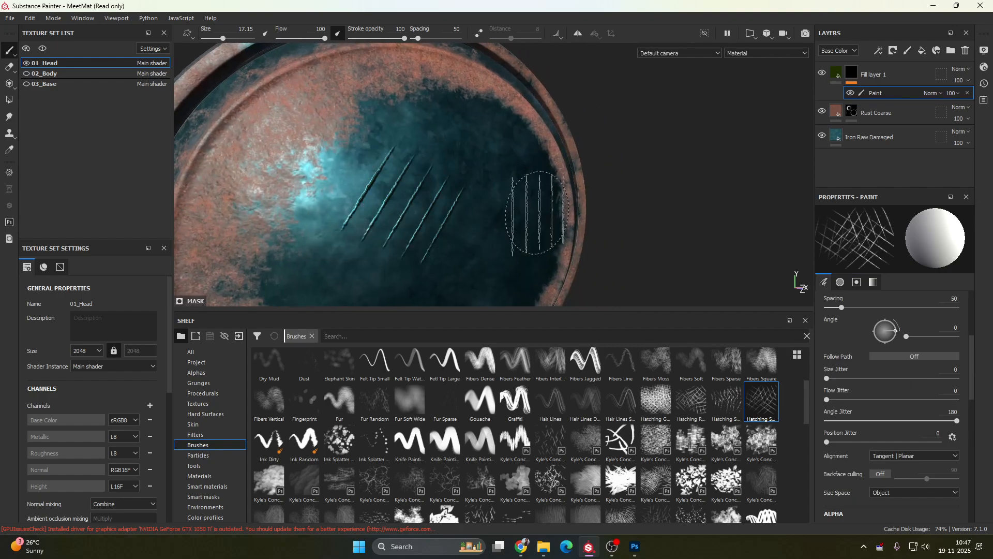
{"action": "mouse_move", "coordinate": [518, 228]}
{"action": "left_mouse_down", "text": "alt"}
{"action": "mouse_move", "coordinate": [399, 222]}
{"action": "mouse_move", "coordinate": [586, 205]}
{"action": "mouse_move", "coordinate": [424, 209]}
{"action": "left_mouse_up", "text": "alt"}
{"action": "scroll", "coordinate": [439, 217], "scroll_direction": "up", "scroll_amount": 4}
{"action": "middle_click_drag", "start_coordinate": [440, 222], "coordinate": [481, 226], "text": "alt"}
{"action": "left_click_drag", "start_coordinate": [481, 227], "coordinate": [471, 202], "text": "alt"}
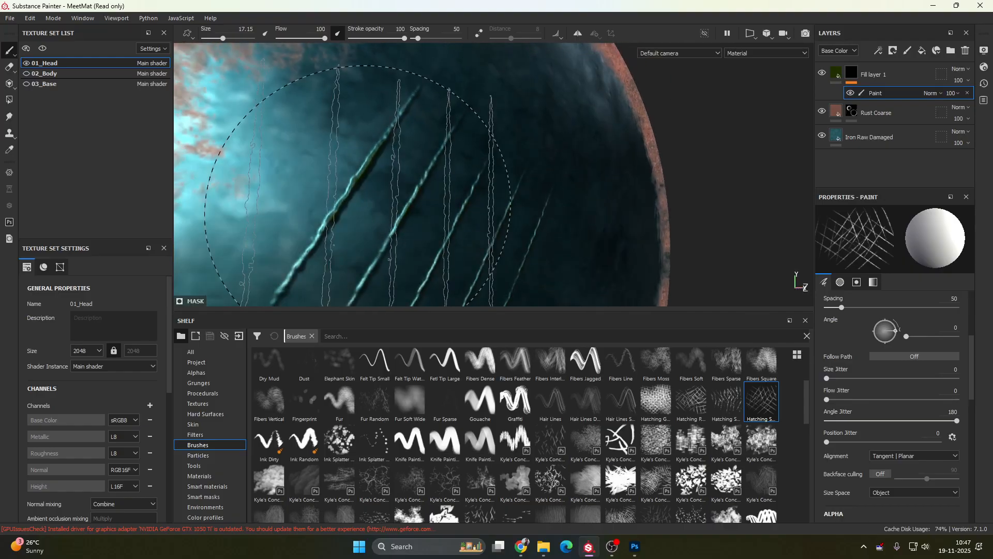
- Lower the green fill layer's height to a slightly negative value so the scratches are engraved into the surface
{"action": "left_click", "coordinate": [834, 73]}
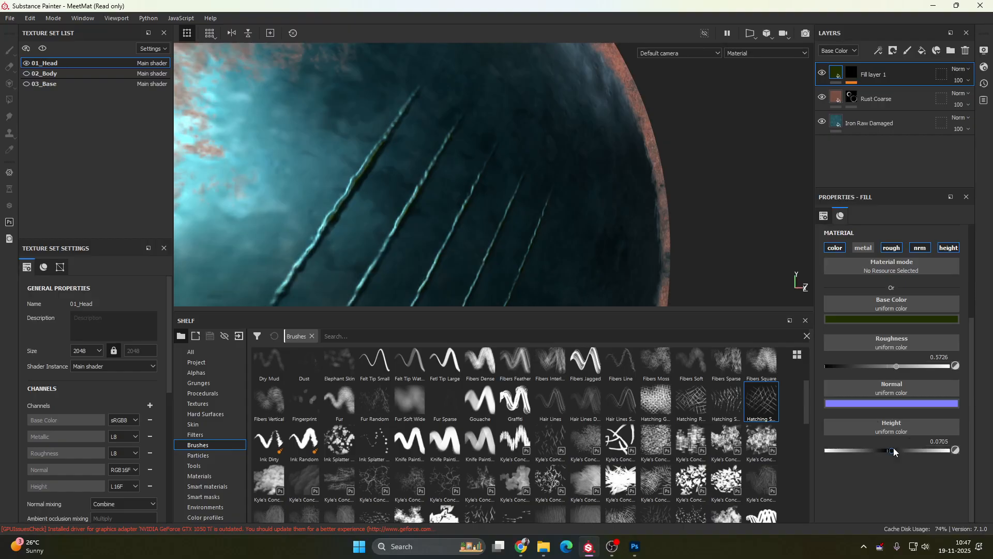
{"action": "left_click_drag", "start_coordinate": [893, 450], "coordinate": [874, 460]}
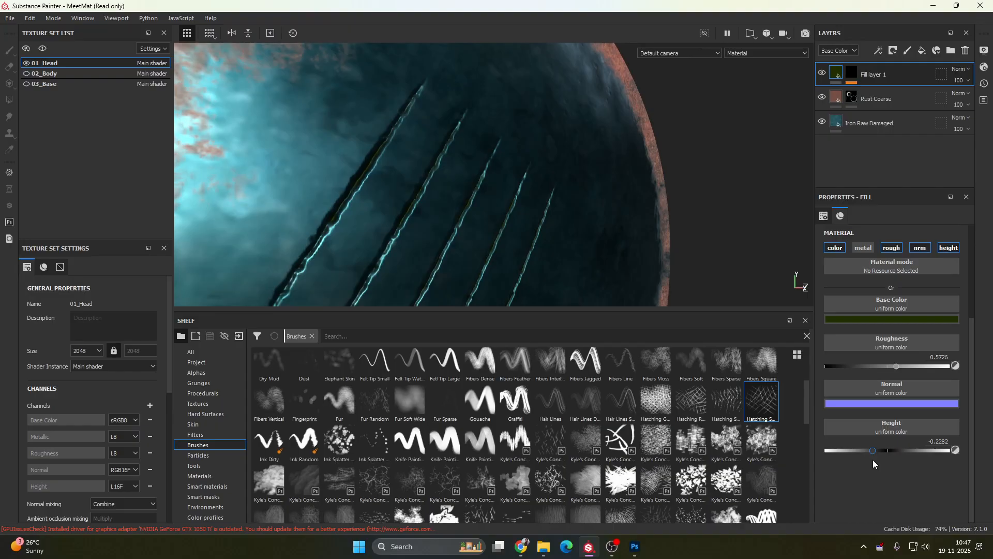
{"action": "left_click_drag", "start_coordinate": [874, 460], "coordinate": [885, 382]}
- Set the Rust Coarse layer's Cavities to 0.3 and darken its rust colour to a dark brown
{"action": "left_click", "coordinate": [838, 98]}
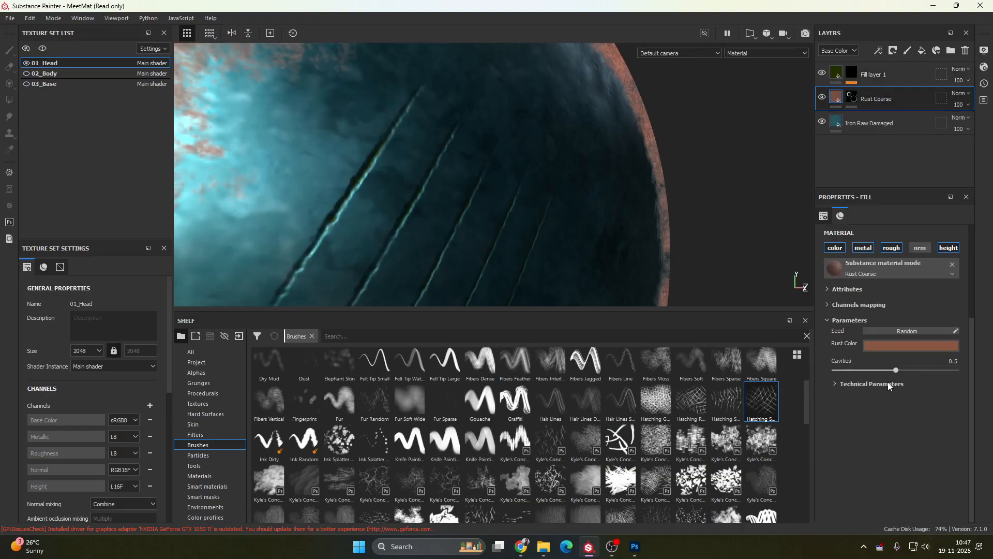
{"action": "left_click_drag", "start_coordinate": [878, 372], "coordinate": [871, 372]}
{"action": "scroll", "coordinate": [444, 195], "scroll_direction": "up", "scroll_amount": 3}
{"action": "left_click_drag", "start_coordinate": [443, 195], "coordinate": [483, 186], "text": "alt"}
{"action": "scroll", "coordinate": [488, 216], "scroll_direction": "down", "scroll_amount": 6}
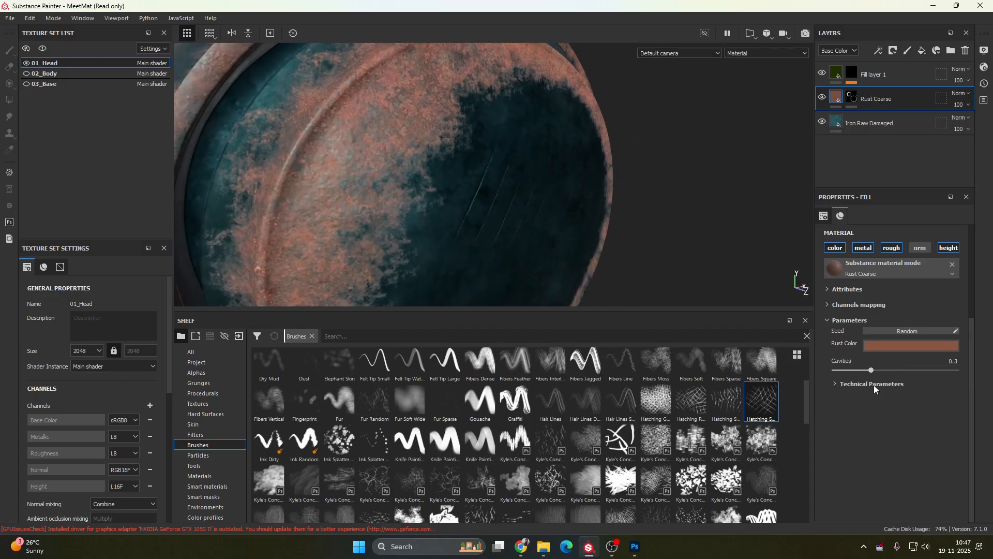
{"action": "left_click", "coordinate": [886, 343]}
{"action": "left_click_drag", "start_coordinate": [915, 383], "coordinate": [905, 428]}
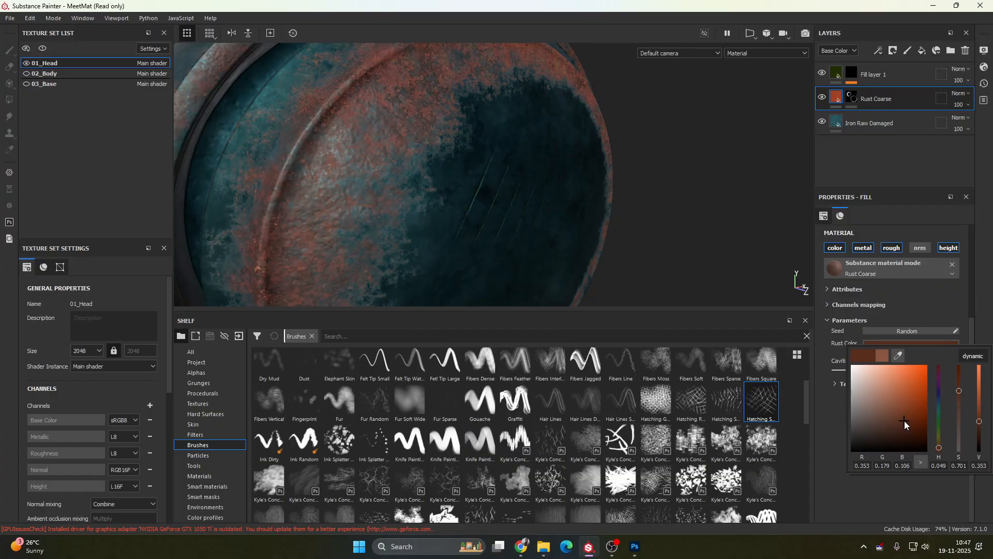
- Set the UV rotation of the Rust Coarse layer's material to 13.26
{"action": "left_click_drag", "start_coordinate": [508, 171], "coordinate": [594, 188], "text": "alt"}
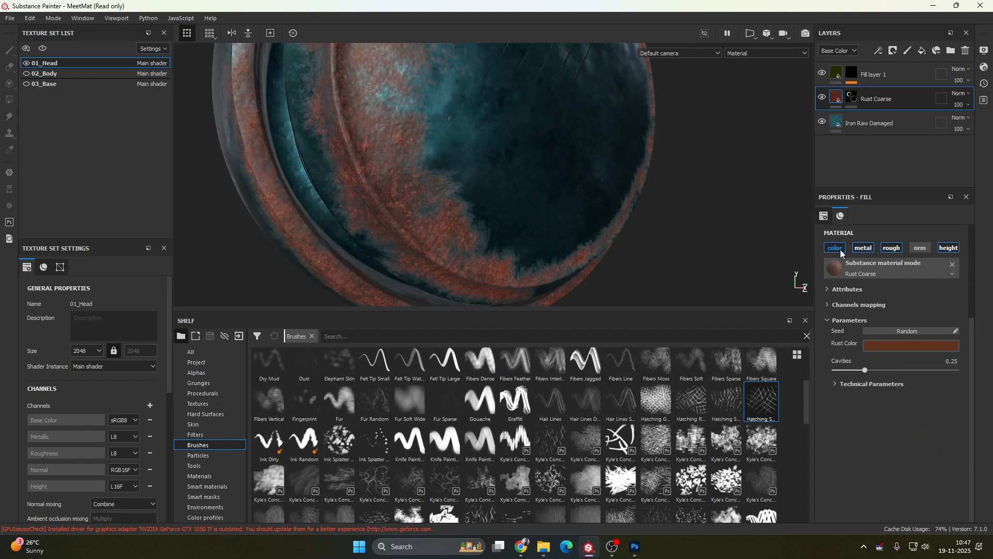
{"action": "scroll", "coordinate": [859, 285], "scroll_direction": "up", "scroll_amount": 3}
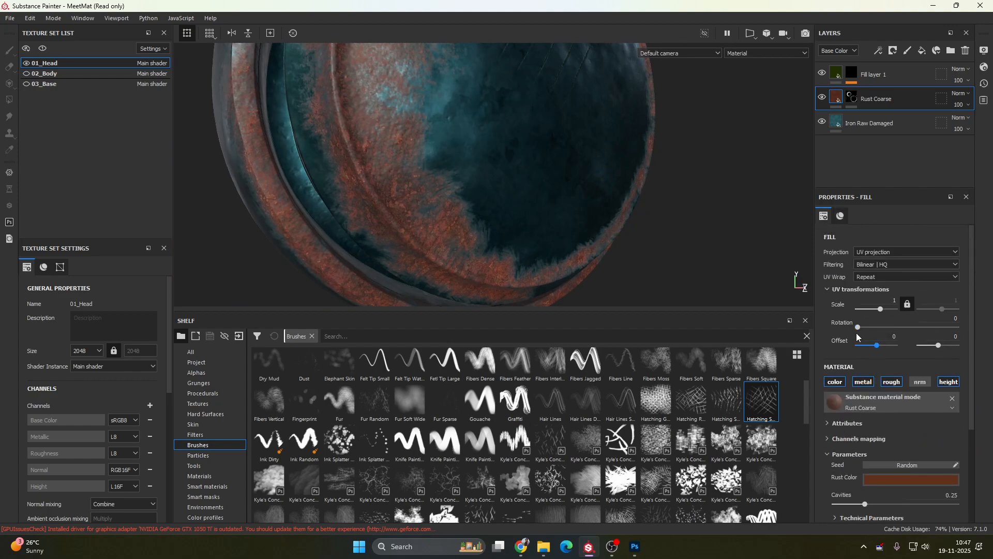
{"action": "left_click_drag", "start_coordinate": [858, 328], "coordinate": [863, 327]}
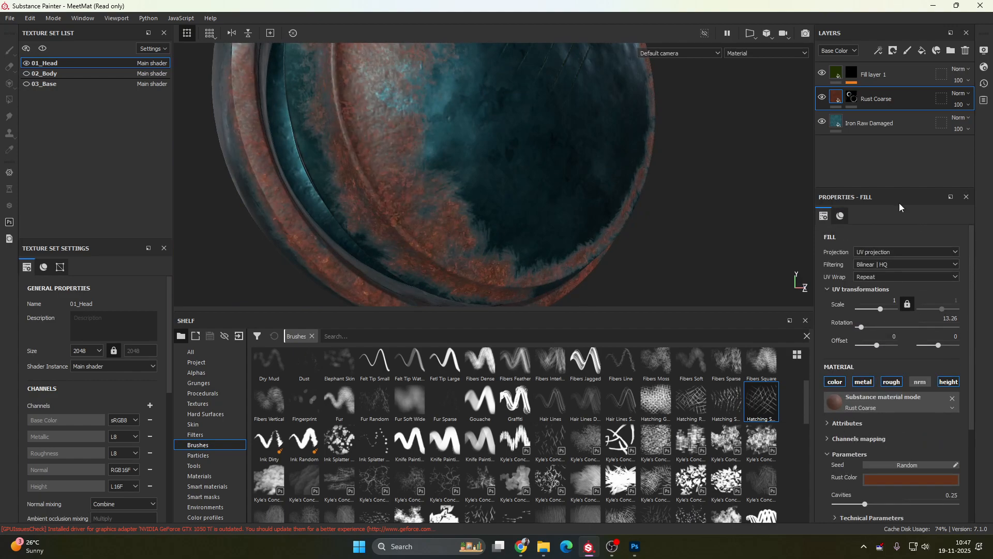
- Select the paint effect in the green fill layer's mask and review the effects that can be added to it
{"action": "left_click", "coordinate": [868, 76]}
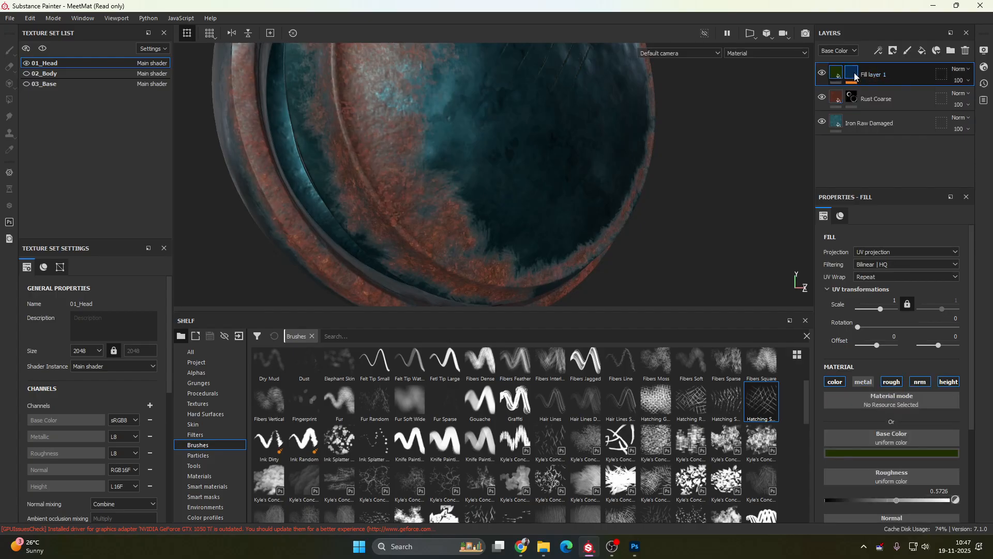
{"action": "left_click", "coordinate": [855, 76]}
{"action": "left_click", "coordinate": [877, 95]}
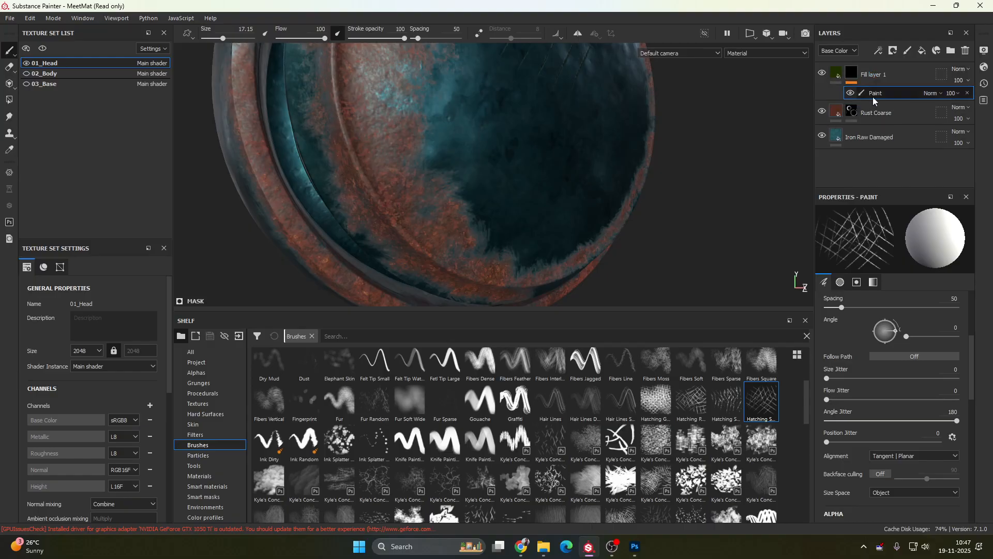
{"action": "left_click", "coordinate": [878, 51]}
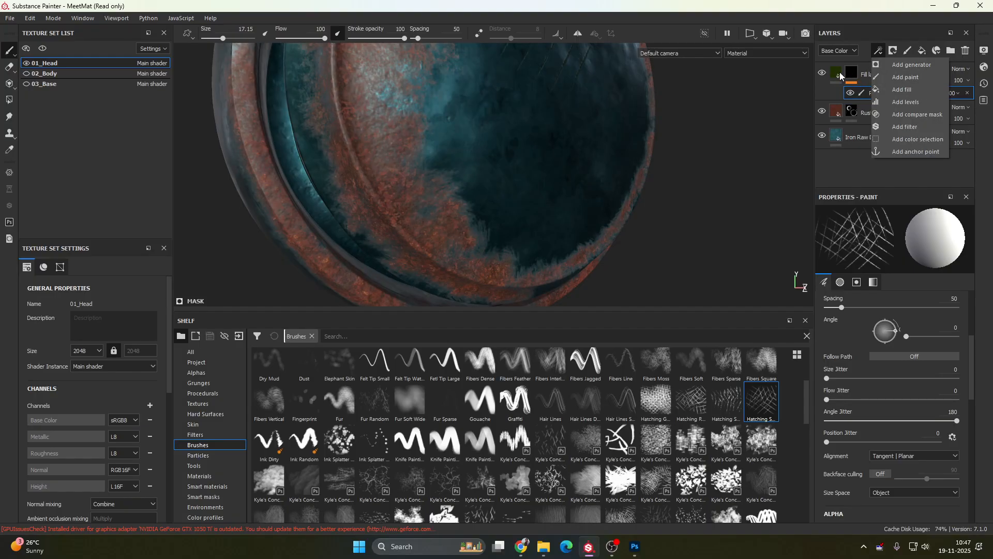
{"action": "left_click_drag", "start_coordinate": [510, 160], "coordinate": [590, 163], "text": "alt"}
{"action": "scroll", "coordinate": [528, 176], "scroll_direction": "down", "scroll_amount": 3}
{"action": "middle_click_drag", "start_coordinate": [590, 164], "coordinate": [551, 192], "text": "alt"}
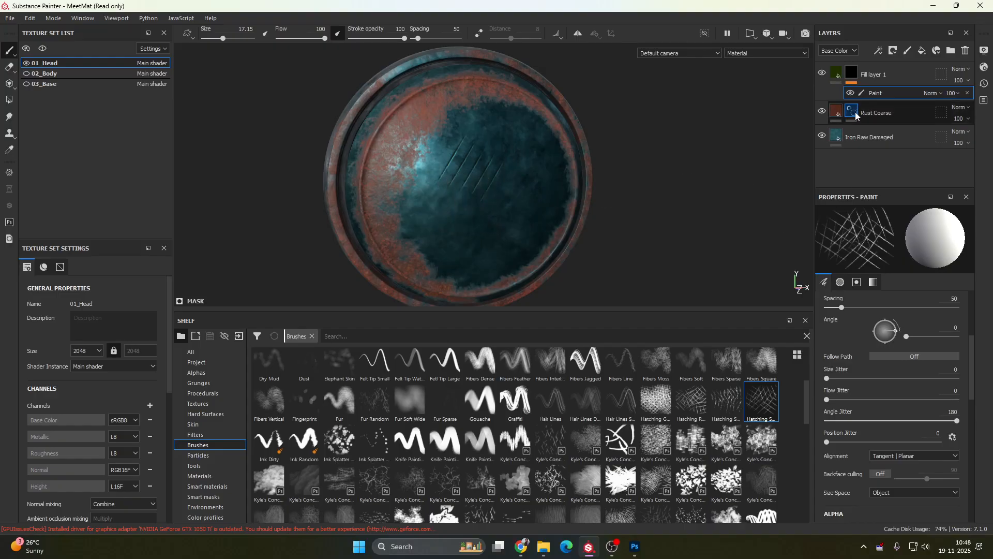
- Hide the Iron Raw Damaged base layer to examine the scratches up close without it, and show the layer again
{"action": "mouse_move", "coordinate": [855, 114]}
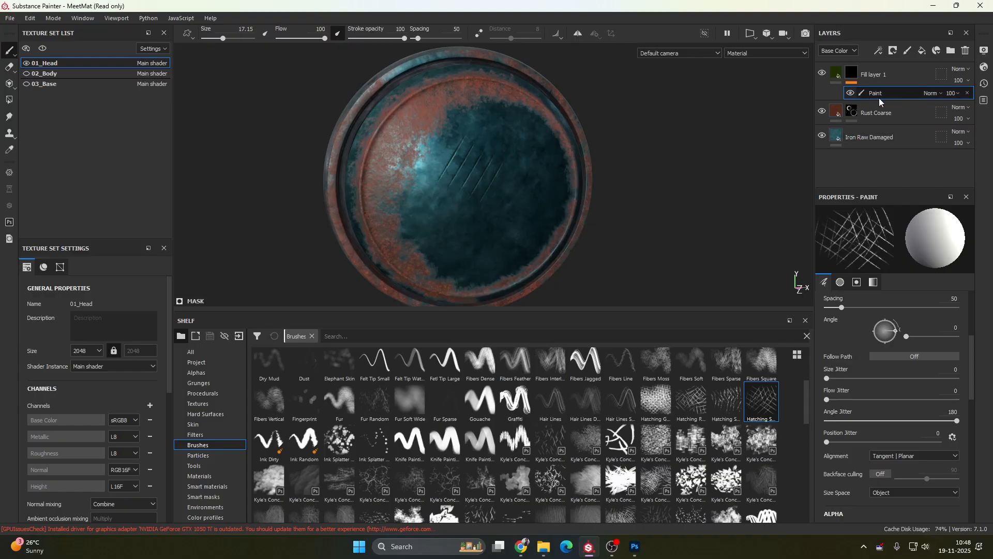
{"action": "scroll", "coordinate": [494, 220], "scroll_direction": "down", "scroll_amount": 2}
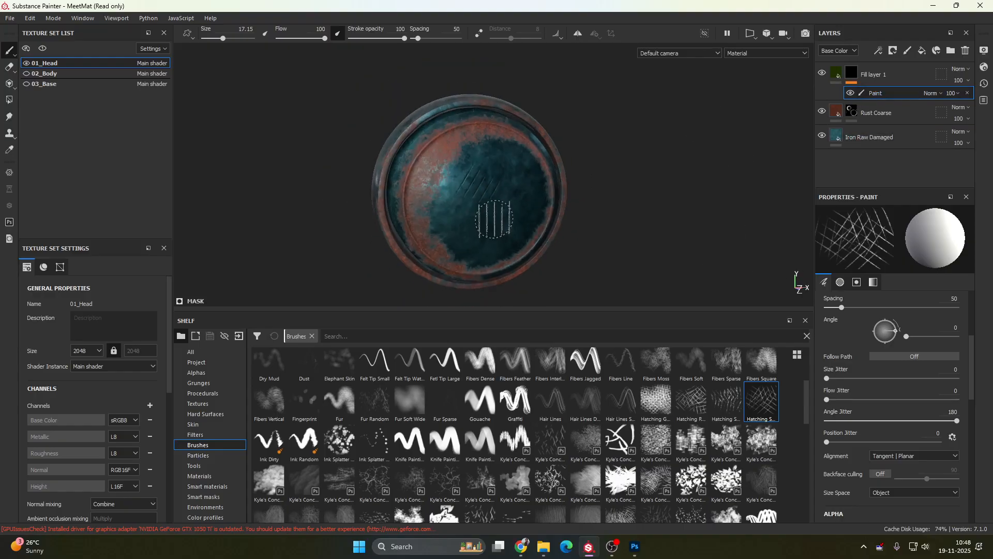
{"action": "scroll", "coordinate": [494, 221], "scroll_direction": "up", "scroll_amount": 7}
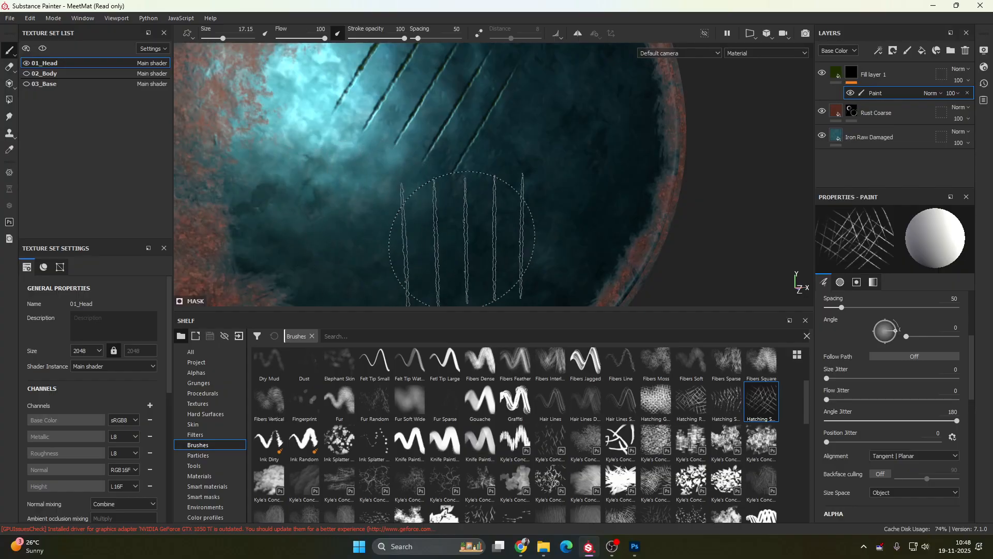
{"action": "scroll", "coordinate": [445, 259], "scroll_direction": "up", "scroll_amount": 5}
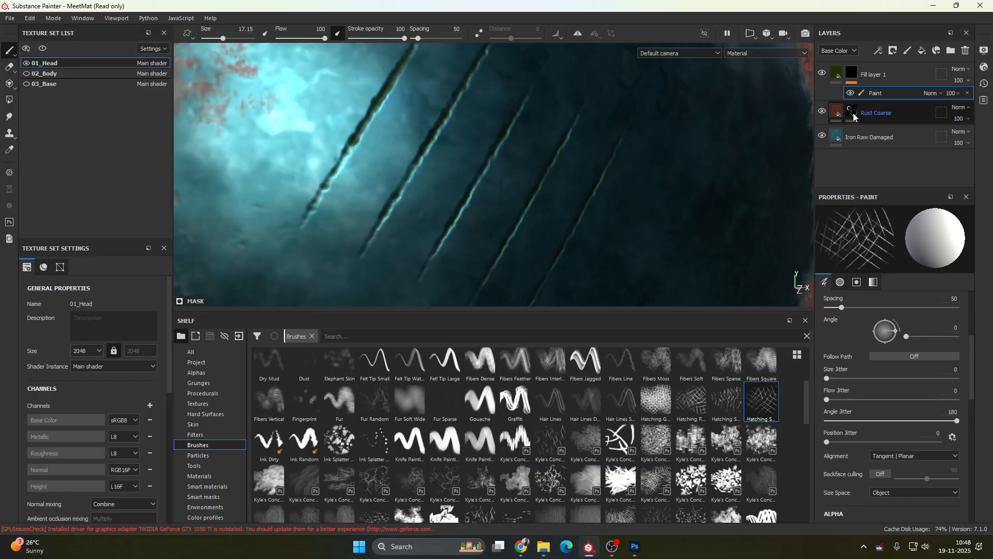
{"action": "left_click", "coordinate": [822, 135]}
{"action": "scroll", "coordinate": [514, 166], "scroll_direction": "down", "scroll_amount": 4}
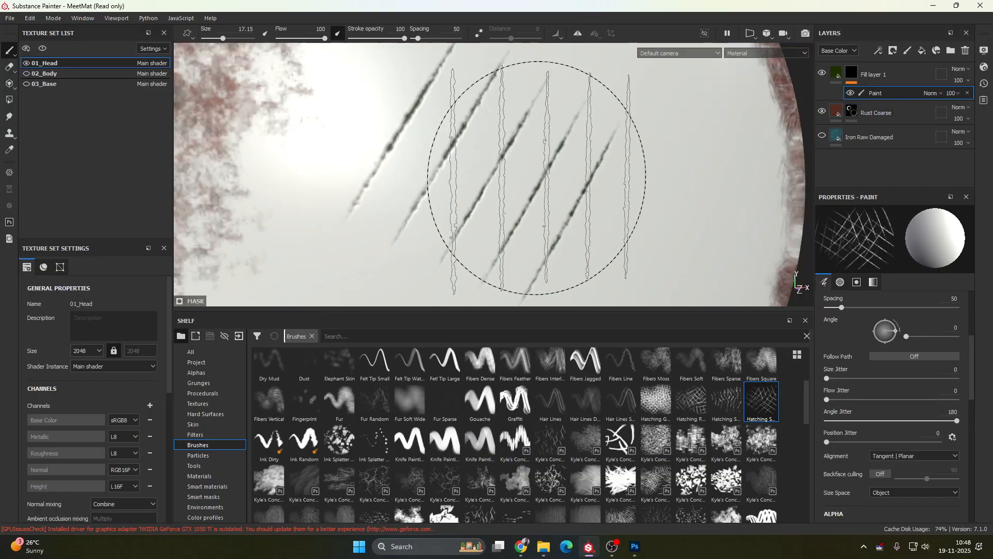
{"action": "scroll", "coordinate": [554, 191], "scroll_direction": "up", "scroll_amount": 4}
{"action": "scroll", "coordinate": [528, 187], "scroll_direction": "up", "scroll_amount": 3}
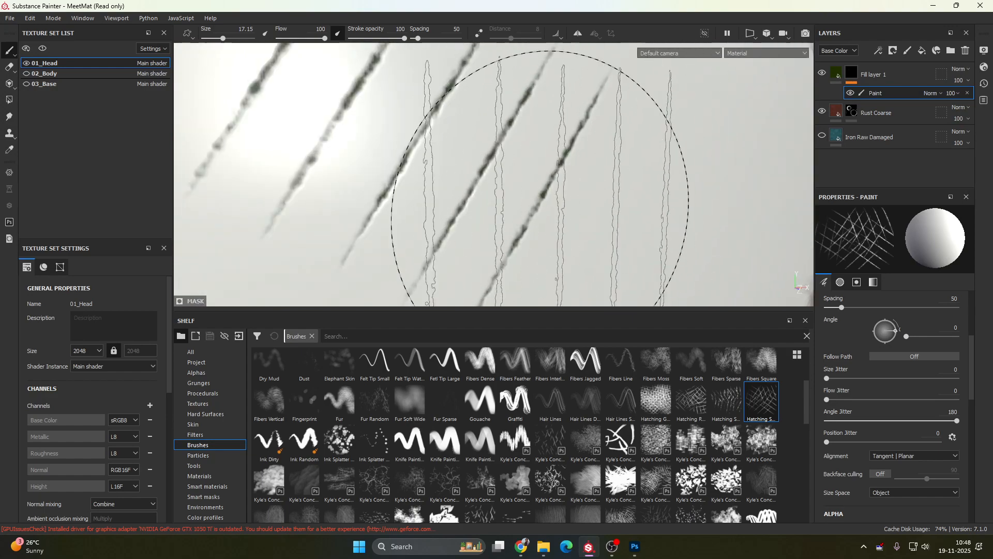
{"action": "left_click", "coordinate": [822, 135]}
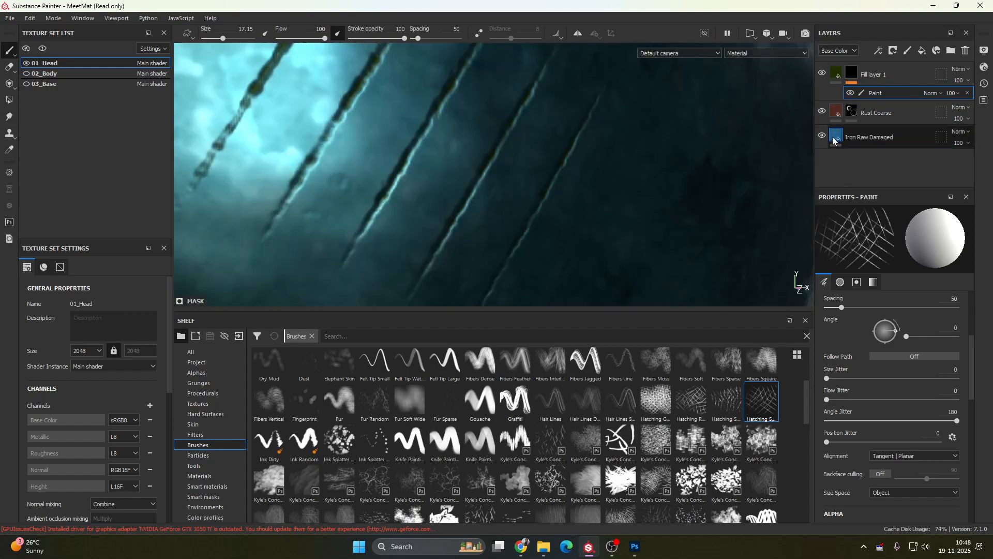
- Change the Iron Raw Damaged base layer's colour to a neutral grey and reselect the green fill layer's paint effect
{"action": "left_click", "coordinate": [836, 137]}
{"action": "left_click", "coordinate": [881, 479]}
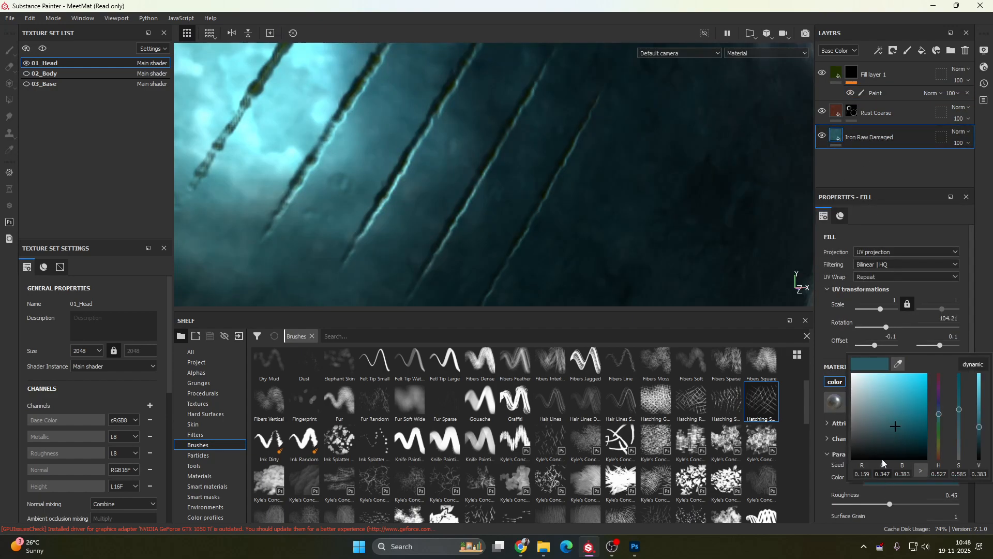
{"action": "left_click_drag", "start_coordinate": [882, 459], "coordinate": [843, 435]}
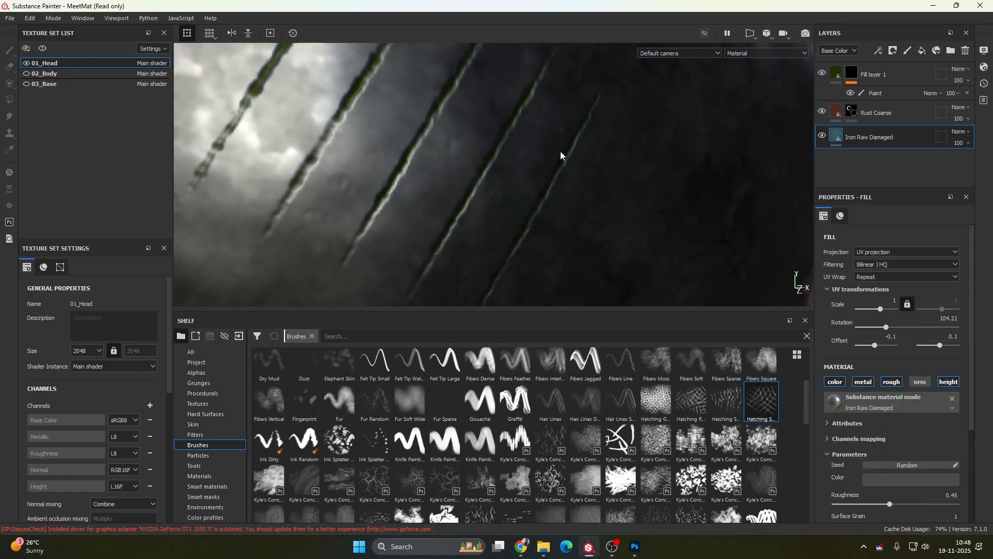
{"action": "left_click", "coordinate": [866, 94]}
{"action": "scroll", "coordinate": [424, 118], "scroll_direction": "down", "scroll_amount": 10}
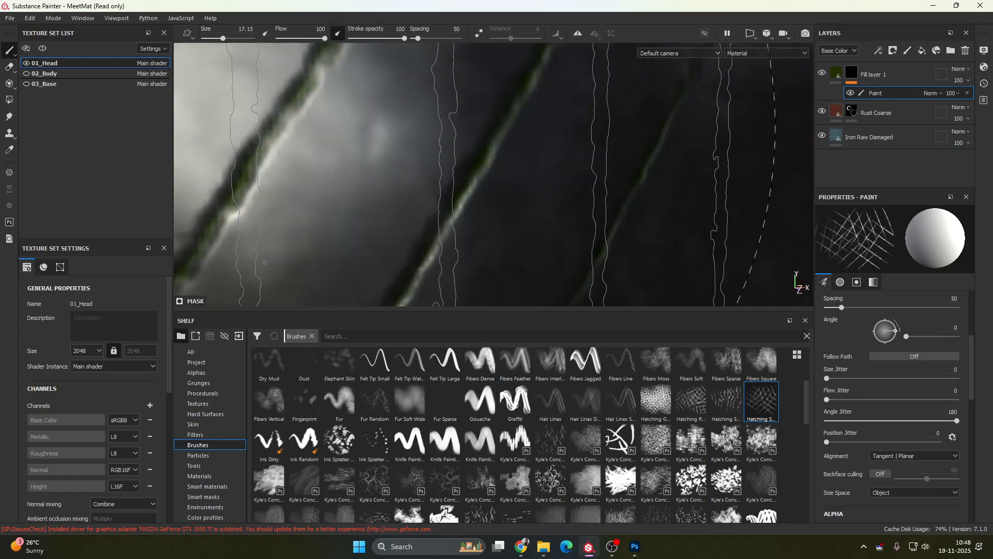
{"action": "left_click_drag", "start_coordinate": [512, 206], "coordinate": [470, 191], "text": "alt"}
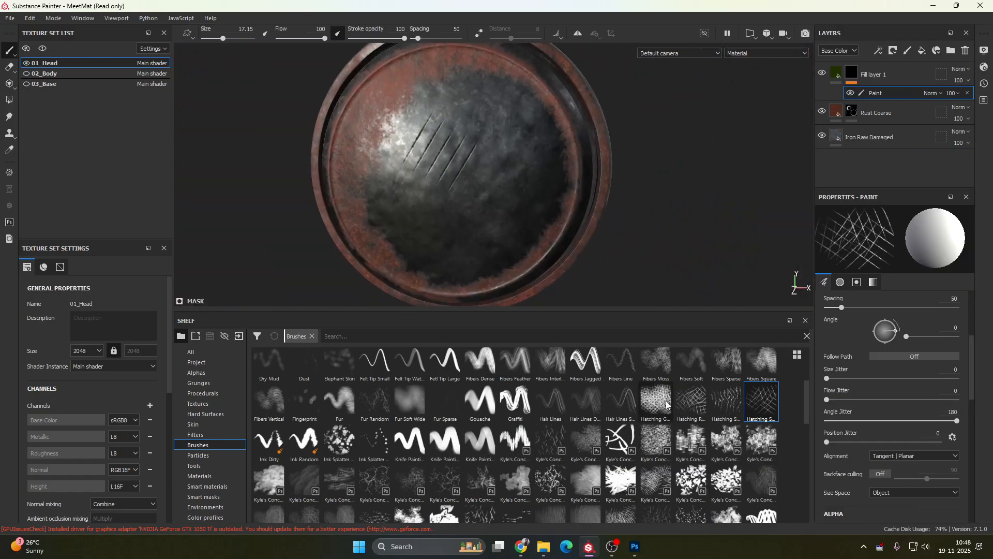
- Try one of Kyle's scratchy concept brushes with size, angle and position jitter at 0 and spacing at 400
{"action": "left_click", "coordinate": [656, 474]}
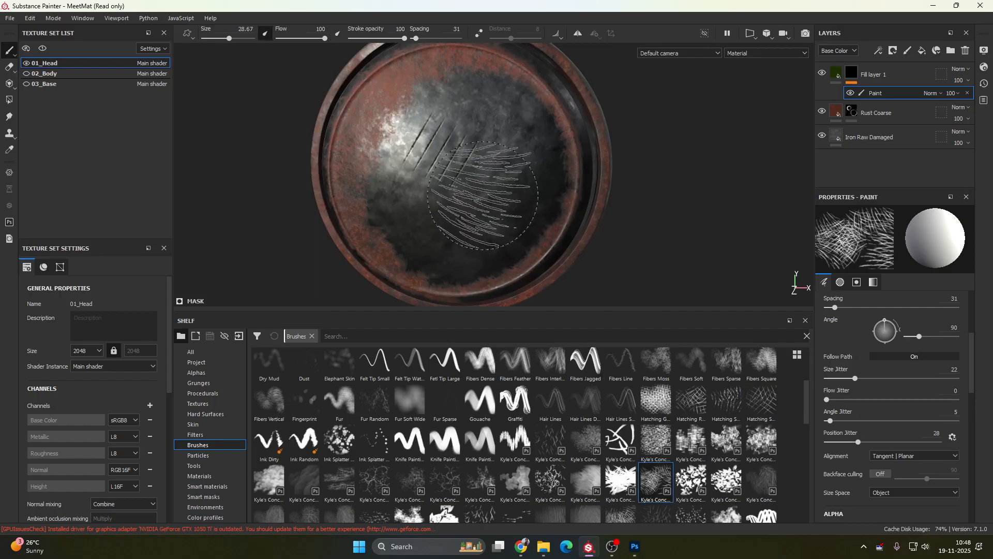
{"action": "scroll", "coordinate": [526, 178], "scroll_direction": "up", "scroll_amount": 5}
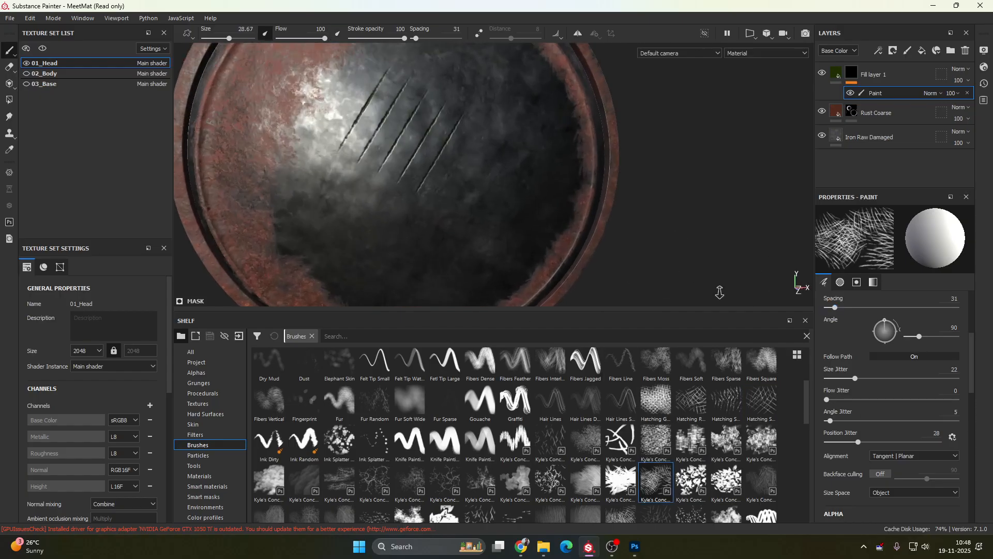
{"action": "scroll", "coordinate": [919, 451], "scroll_direction": "up", "scroll_amount": 1}
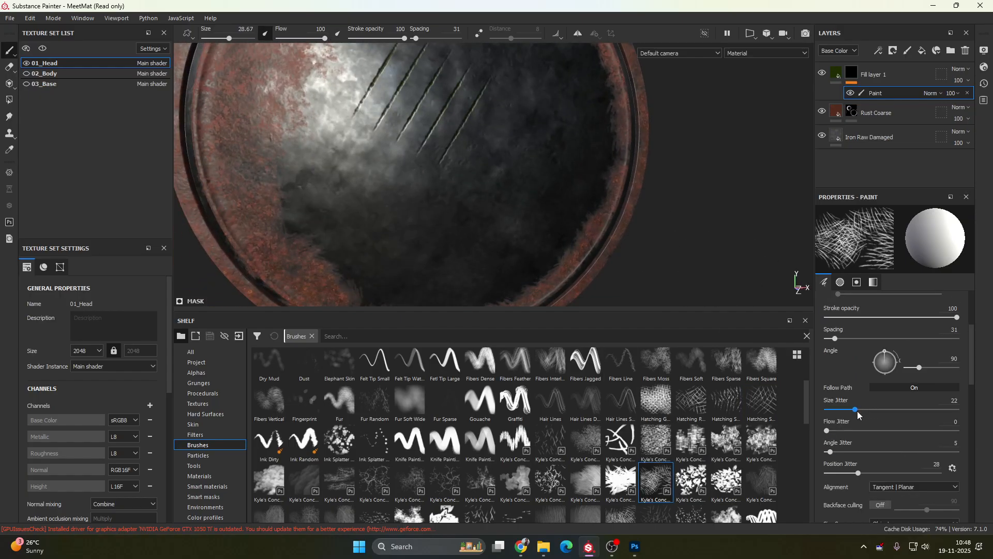
{"action": "left_click_drag", "start_coordinate": [858, 411], "coordinate": [795, 442]}
{"action": "mouse_move", "coordinate": [853, 474]}
{"action": "left_mouse_down"}
{"action": "mouse_move", "coordinate": [794, 477]}
{"action": "mouse_move", "coordinate": [820, 455]}
{"action": "left_mouse_up"}
{"action": "left_click_drag", "start_coordinate": [836, 339], "coordinate": [957, 339]}
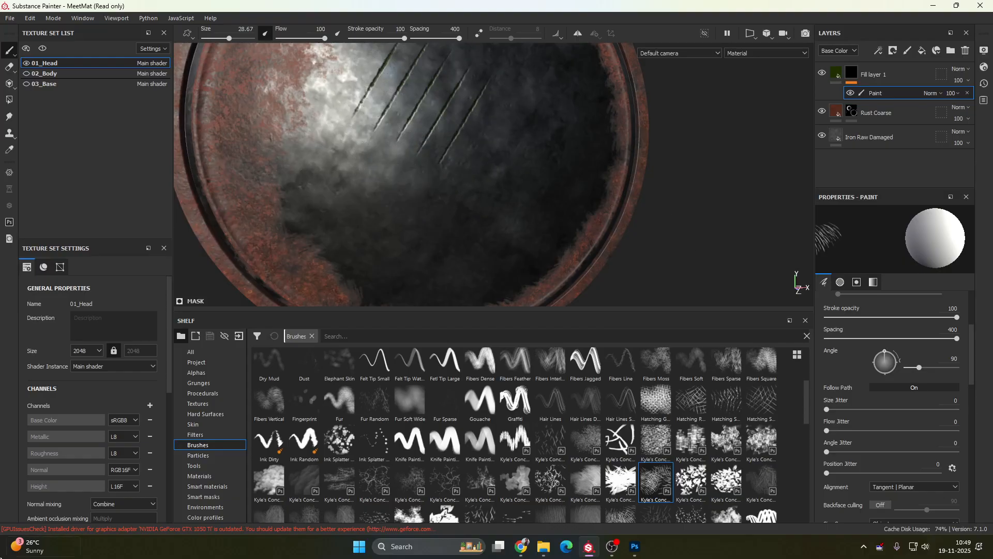
{"action": "scroll", "coordinate": [887, 482], "scroll_direction": "down", "scroll_amount": 3}
{"action": "scroll", "coordinate": [905, 479], "scroll_direction": "down", "scroll_amount": 2}
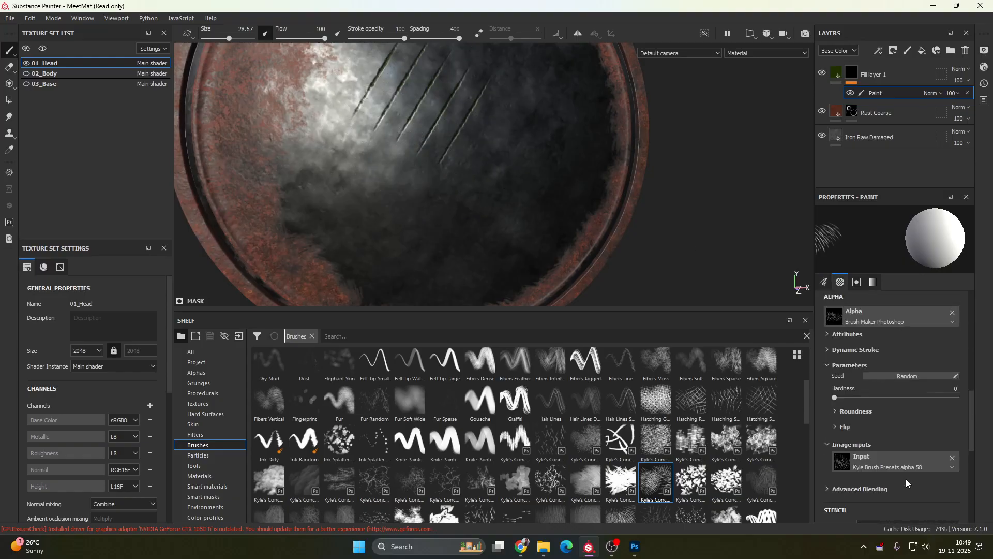
- Stamp two crosshatch marks below the existing scratches with the Hatched_01 rough hatching brush, the second at brush size 12.53
{"action": "left_click", "coordinate": [691, 401]}
{"action": "left_click", "coordinate": [437, 214]}
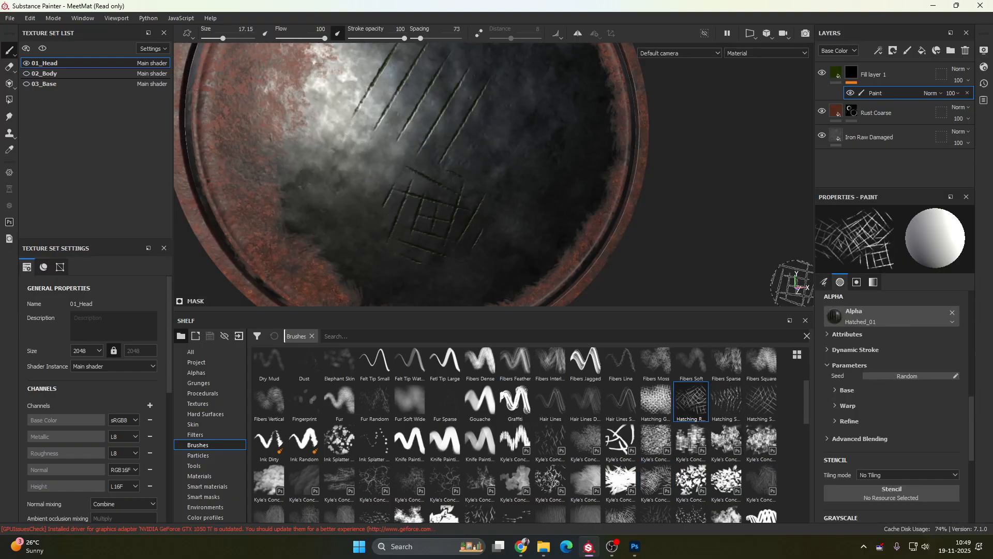
{"action": "left_click_drag", "start_coordinate": [462, 170], "coordinate": [436, 189], "text": "alt"}
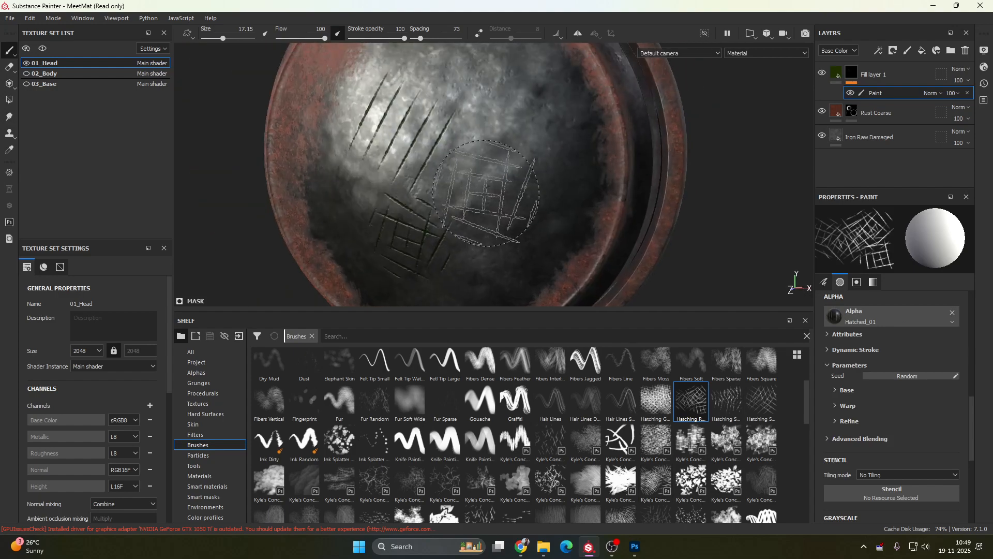
{"action": "key", "text": "bracketleft"}
{"action": "key", "text": "bracketleft"}
{"action": "key", "text": "bracketleft"}
{"action": "left_click", "coordinate": [409, 189]}
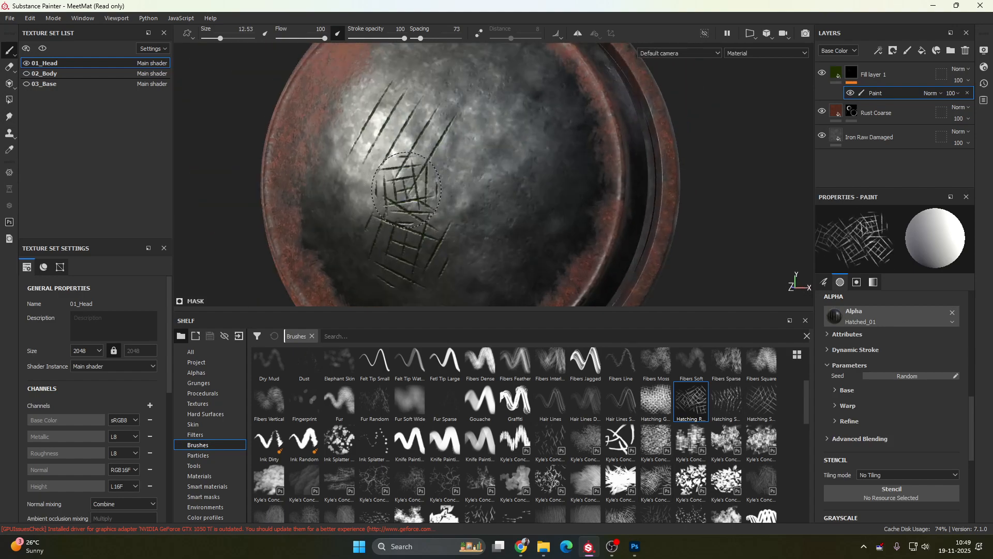
- Stamp parallel scratches near the upper rim of the head with the last Hatching brush at size 22.49
{"action": "scroll", "coordinate": [574, 209], "scroll_direction": "down", "scroll_amount": 2}
{"action": "left_click_drag", "start_coordinate": [533, 222], "coordinate": [518, 193], "text": "alt"}
{"action": "left_click", "coordinate": [762, 404]}
{"action": "key", "text": "bracketright"}
{"action": "key", "text": "bracketright"}
{"action": "key", "text": "bracketright"}
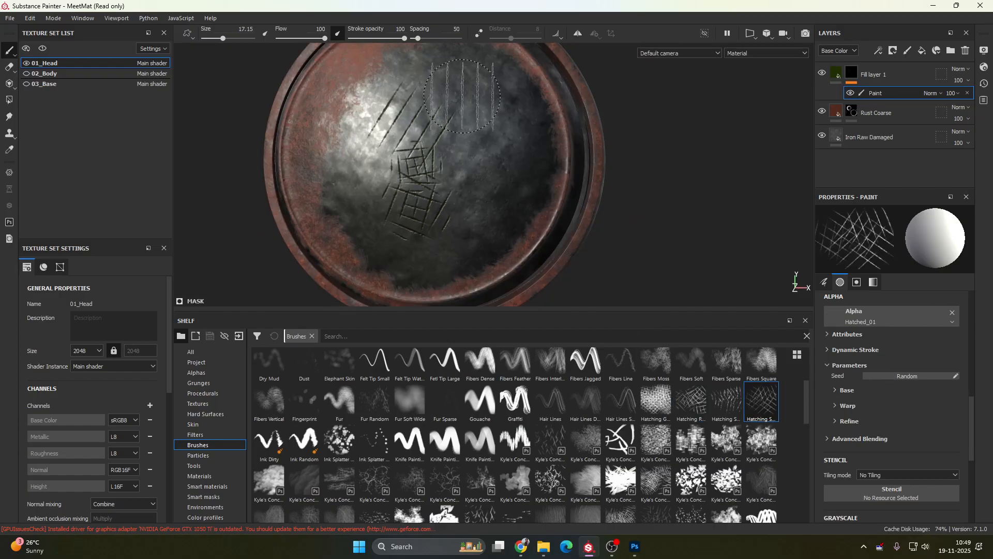
{"action": "mouse_move", "coordinate": [500, 137]}
{"action": "left_mouse_down", "text": "alt"}
{"action": "mouse_move", "coordinate": [537, 157]}
{"action": "mouse_move", "coordinate": [523, 145]}
{"action": "left_mouse_up", "text": "alt"}
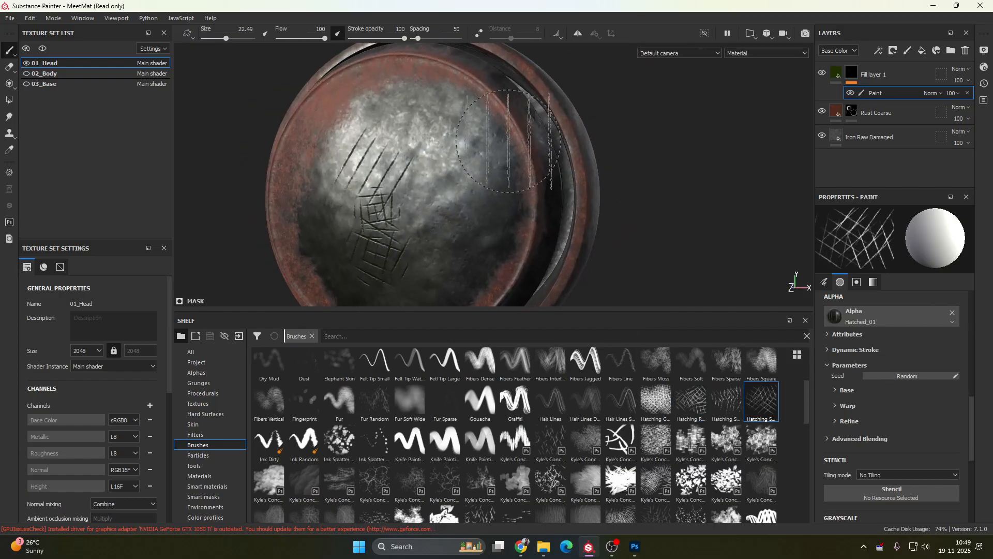
{"action": "left_click", "coordinate": [520, 140]}
- Set the hatching brush's angle jitter to 0 and stamp vertical scratches beside the crosshatch marks
{"action": "scroll", "coordinate": [718, 226], "scroll_direction": "up", "scroll_amount": 4}
{"action": "left_click_drag", "start_coordinate": [718, 226], "coordinate": [630, 226], "text": "alt"}
{"action": "scroll", "coordinate": [629, 226], "scroll_direction": "down", "scroll_amount": 4}
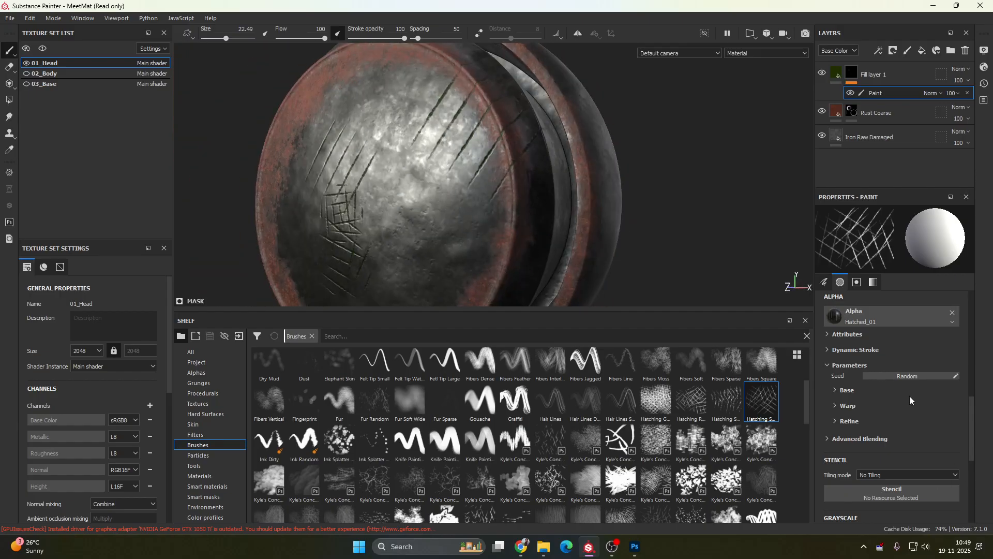
{"action": "scroll", "coordinate": [906, 393], "scroll_direction": "up", "scroll_amount": 4}
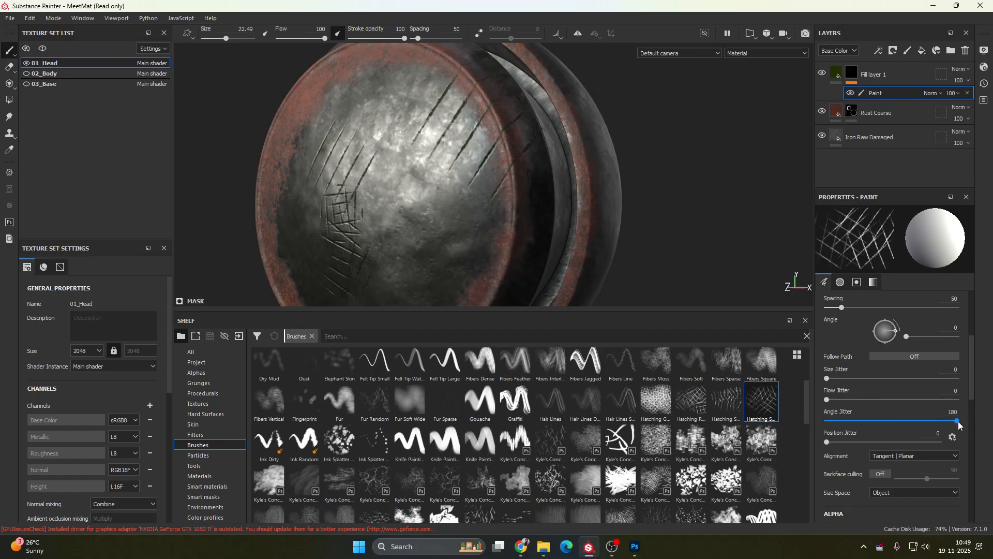
{"action": "left_click_drag", "start_coordinate": [958, 421], "coordinate": [826, 421]}
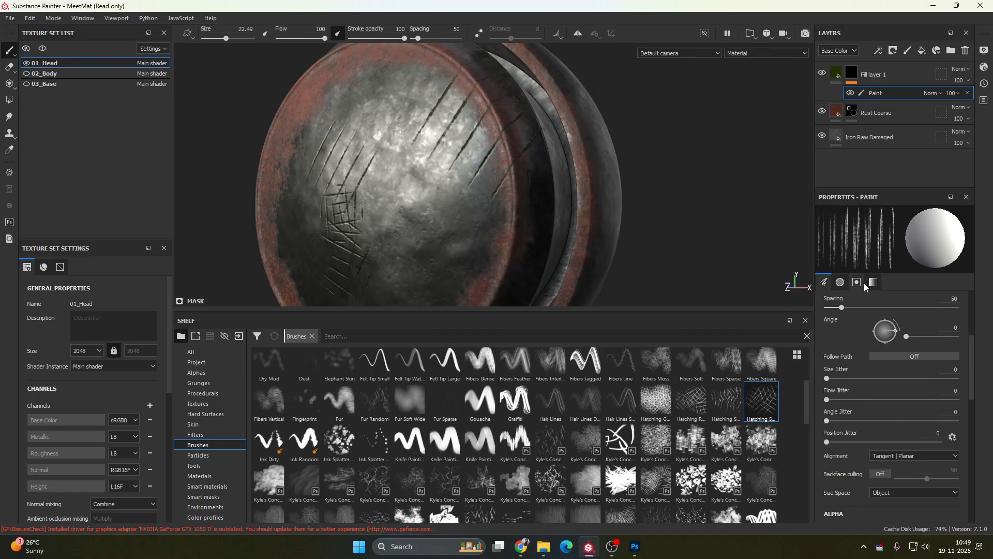
{"action": "left_click", "coordinate": [433, 226]}
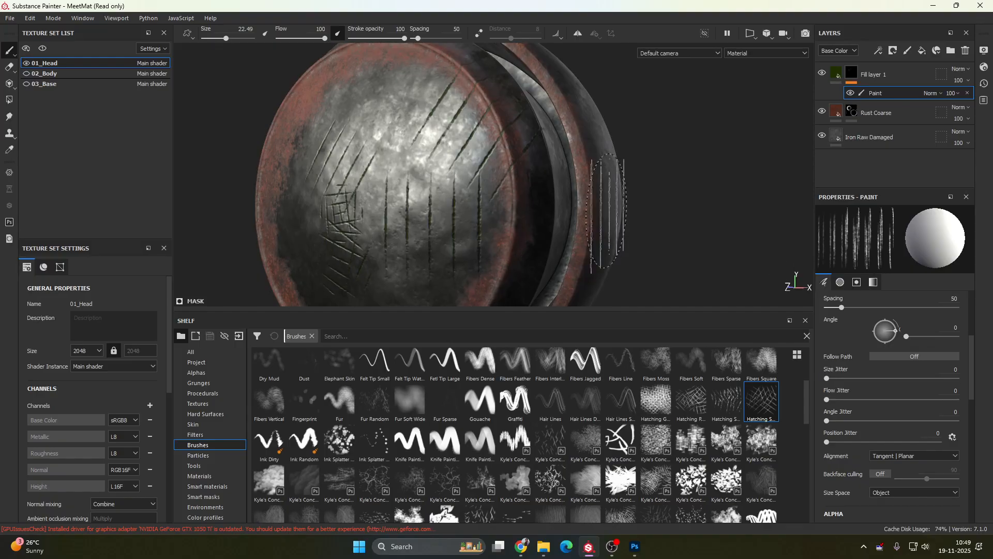
- Paint green dirt speckles over the rusted lower-left area of the head's front plate with the Dirt 3 brush
{"action": "left_click_drag", "start_coordinate": [454, 147], "coordinate": [500, 183], "text": "alt"}
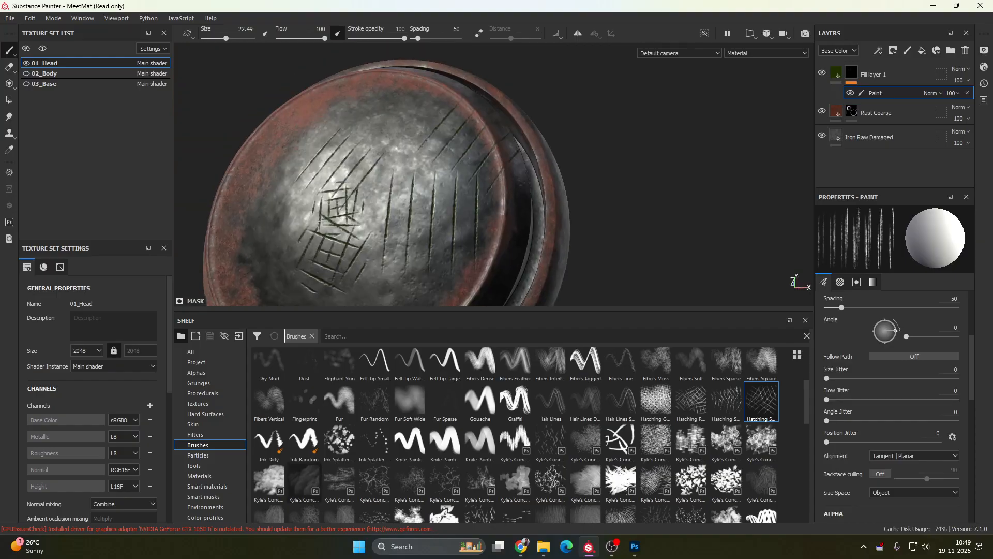
{"action": "scroll", "coordinate": [384, 443], "scroll_direction": "up", "scroll_amount": 3}
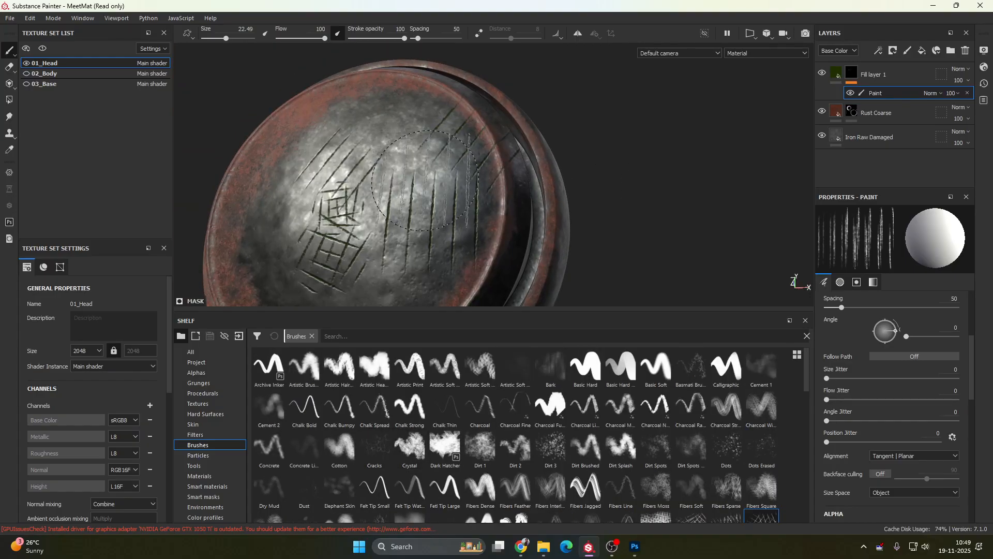
{"action": "left_click_drag", "start_coordinate": [425, 181], "coordinate": [562, 156], "text": "alt"}
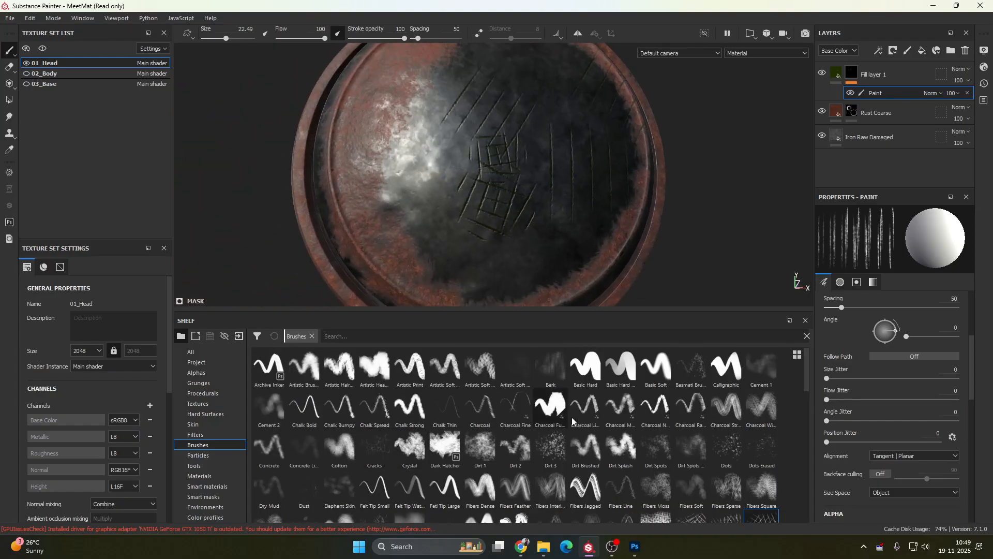
{"action": "left_click", "coordinate": [547, 455]}
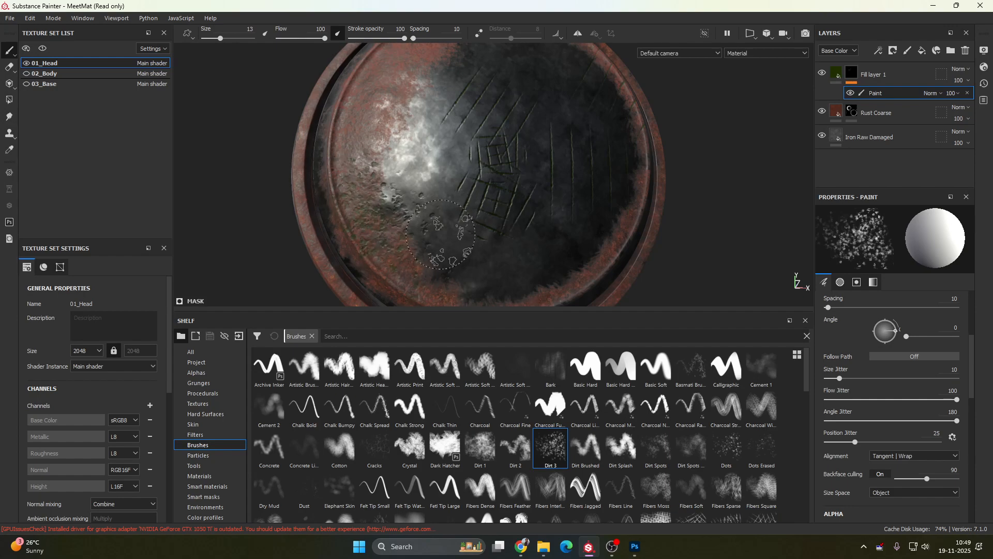
{"action": "mouse_move", "coordinate": [441, 235]}
{"action": "left_mouse_down", "text": "alt"}
{"action": "mouse_move", "coordinate": [466, 207]}
{"action": "mouse_move", "coordinate": [526, 206]}
{"action": "mouse_move", "coordinate": [438, 200]}
{"action": "mouse_move", "coordinate": [528, 182]}
{"action": "left_mouse_up", "text": "alt"}
{"action": "scroll", "coordinate": [466, 207], "scroll_direction": "up", "scroll_amount": 5}
{"action": "scroll", "coordinate": [533, 177], "scroll_direction": "down", "scroll_amount": 5}
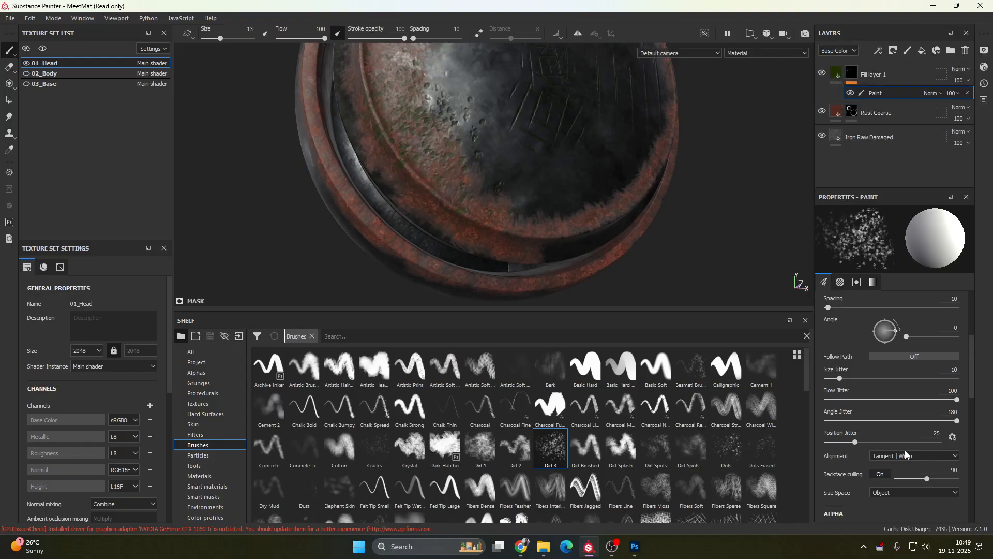
- Examine the green fill layer's colour, roughness and height settings, and return to its paint effect
{"action": "left_click", "coordinate": [838, 73]}
{"action": "scroll", "coordinate": [884, 492], "scroll_direction": "down", "scroll_amount": 5}
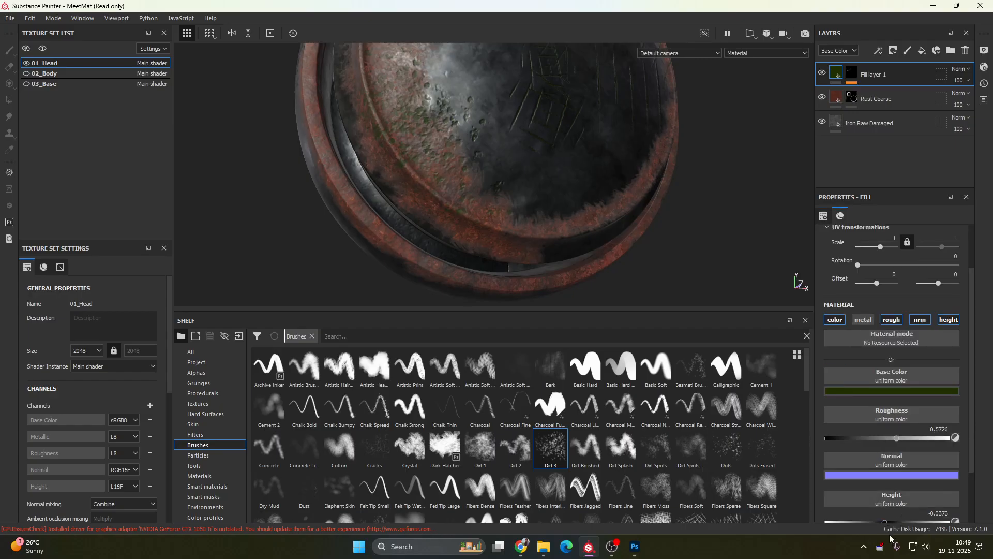
{"action": "mouse_move", "coordinate": [886, 459]}
{"action": "left_mouse_down"}
{"action": "mouse_move", "coordinate": [902, 455]}
{"action": "mouse_move", "coordinate": [887, 456]}
{"action": "left_mouse_up"}
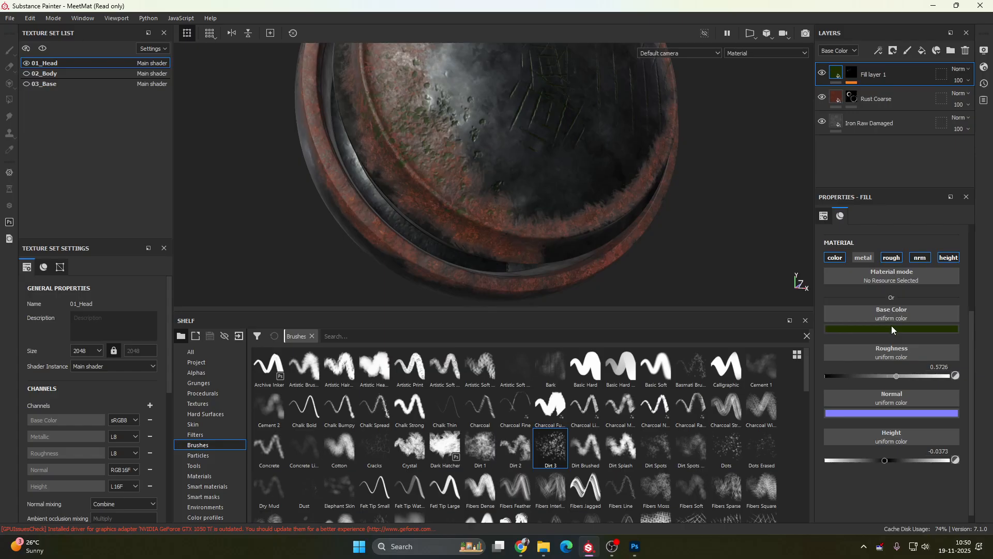
{"action": "key", "text": "1"}
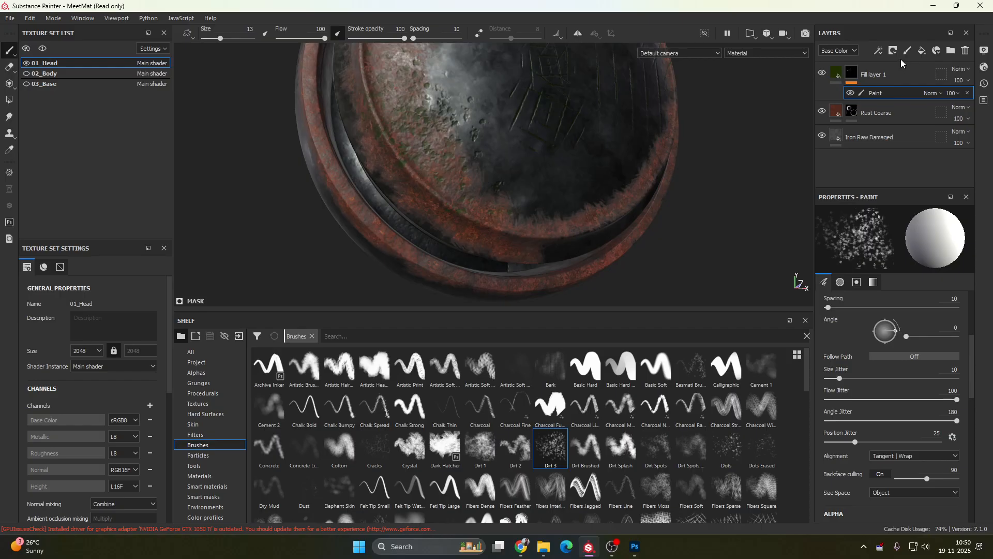
- Set the Dirt 3 brush's position jitter to 0 and paint green dirt along the rusted left and lower rim
{"action": "scroll", "coordinate": [865, 475], "scroll_direction": "down", "scroll_amount": 6}
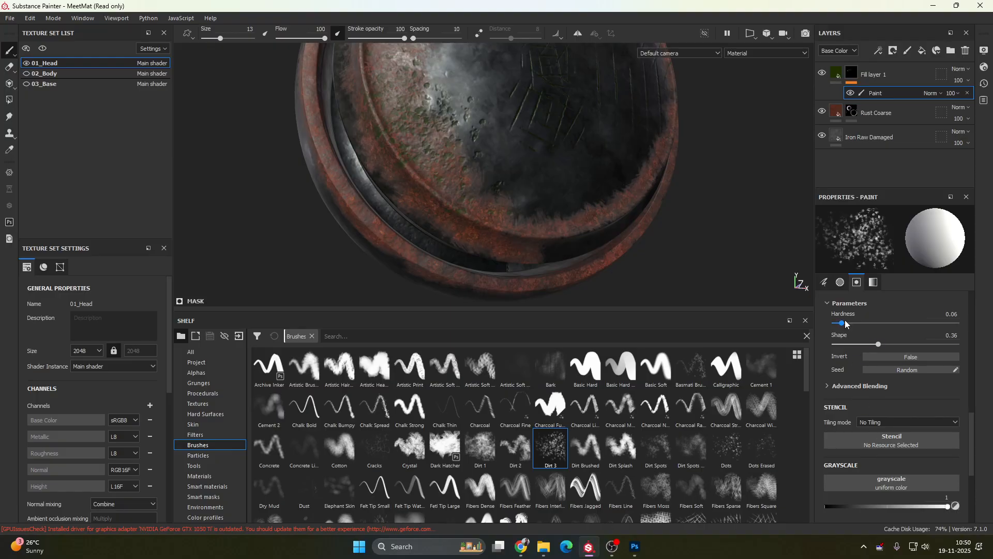
{"action": "scroll", "coordinate": [880, 418], "scroll_direction": "up", "scroll_amount": 5}
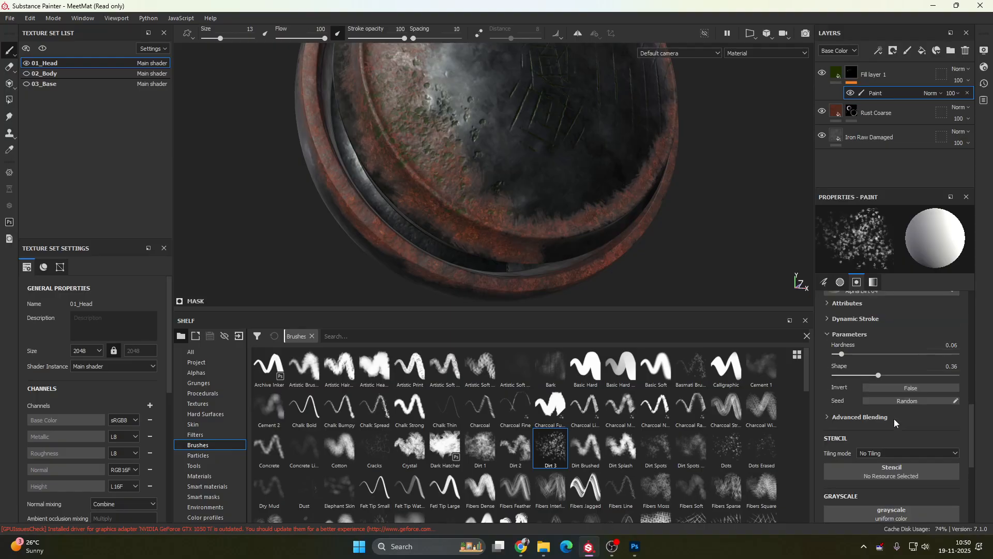
{"action": "scroll", "coordinate": [880, 386], "scroll_direction": "up", "scroll_amount": 2}
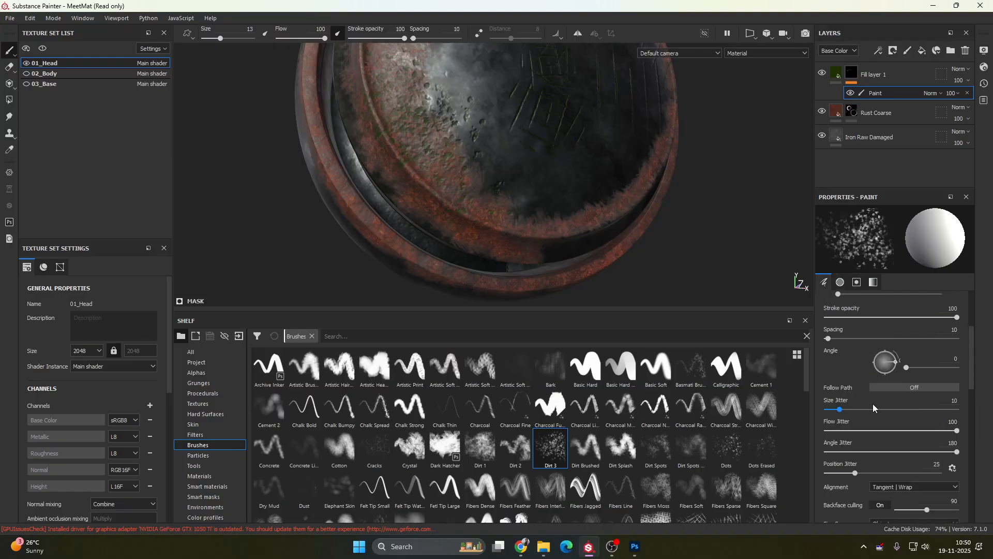
{"action": "left_click_drag", "start_coordinate": [855, 473], "coordinate": [673, 477]}
{"action": "mouse_move", "coordinate": [466, 196]}
{"action": "left_mouse_down", "text": "alt"}
{"action": "mouse_move", "coordinate": [409, 186]}
{"action": "mouse_move", "coordinate": [395, 147]}
{"action": "mouse_move", "coordinate": [345, 151]}
{"action": "left_mouse_up", "text": "alt"}
{"action": "mouse_move", "coordinate": [334, 107]}
{"action": "left_mouse_down"}
{"action": "mouse_move", "coordinate": [335, 232]}
{"action": "mouse_move", "coordinate": [346, 238]}
{"action": "left_mouse_up"}
{"action": "middle_click_drag", "start_coordinate": [511, 282], "coordinate": [467, 215], "text": "alt"}
{"action": "left_click_drag", "start_coordinate": [468, 215], "coordinate": [437, 212], "text": "alt"}
{"action": "left_click_drag", "start_coordinate": [377, 207], "coordinate": [497, 245]}
{"action": "left_click_drag", "start_coordinate": [420, 241], "coordinate": [508, 282], "text": "alt"}
{"action": "middle_click_drag", "start_coordinate": [508, 282], "coordinate": [474, 285], "text": "alt"}
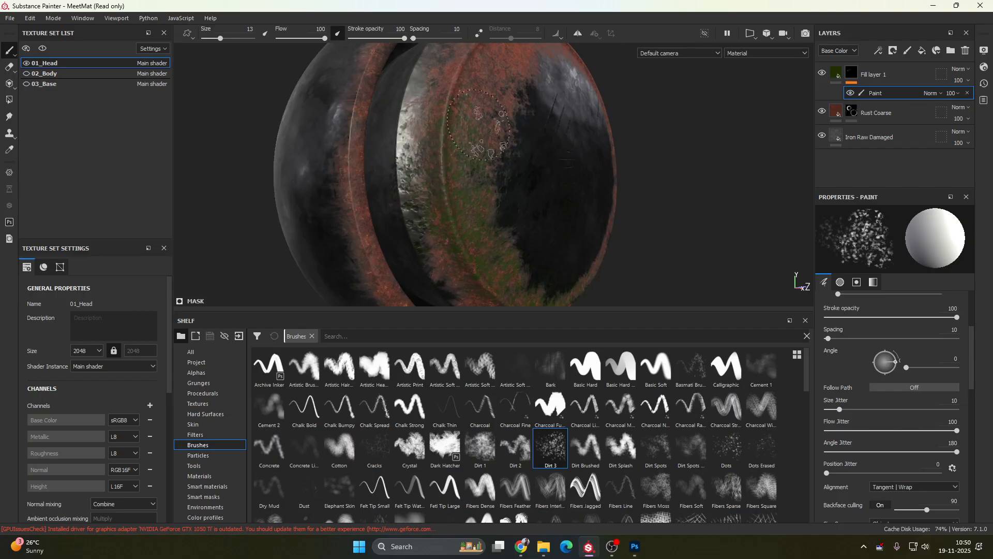
- Extend the green dirt along the upper-left rim and the right edge of the front plate, and select Fill layer 1's mask
{"action": "left_click_drag", "start_coordinate": [446, 139], "coordinate": [467, 233], "text": "alt"}
{"action": "left_click_drag", "start_coordinate": [446, 158], "coordinate": [457, 189]}
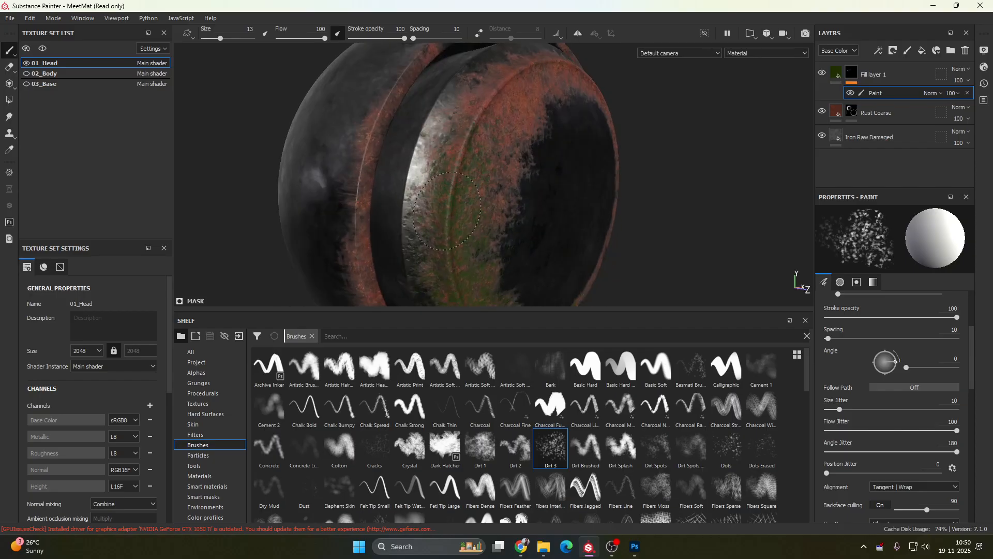
{"action": "left_click_drag", "start_coordinate": [586, 106], "coordinate": [544, 155], "text": "alt"}
{"action": "middle_click_drag", "start_coordinate": [543, 155], "coordinate": [482, 208], "text": "alt"}
{"action": "left_click_drag", "start_coordinate": [449, 158], "coordinate": [445, 181]}
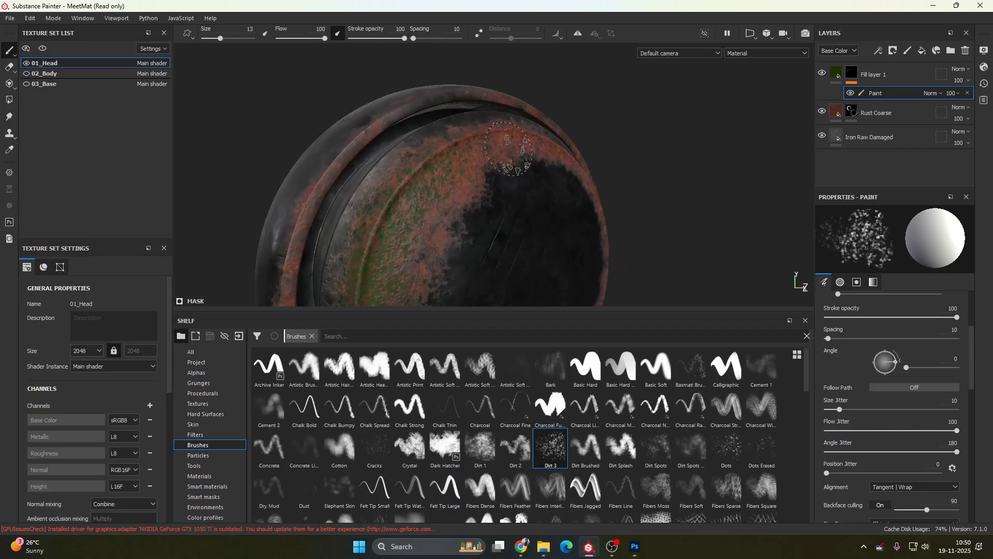
{"action": "left_click_drag", "start_coordinate": [626, 238], "coordinate": [538, 207], "text": "alt"}
{"action": "middle_click_drag", "start_coordinate": [621, 248], "coordinate": [548, 170], "text": "alt"}
{"action": "left_click_drag", "start_coordinate": [513, 225], "coordinate": [534, 190]}
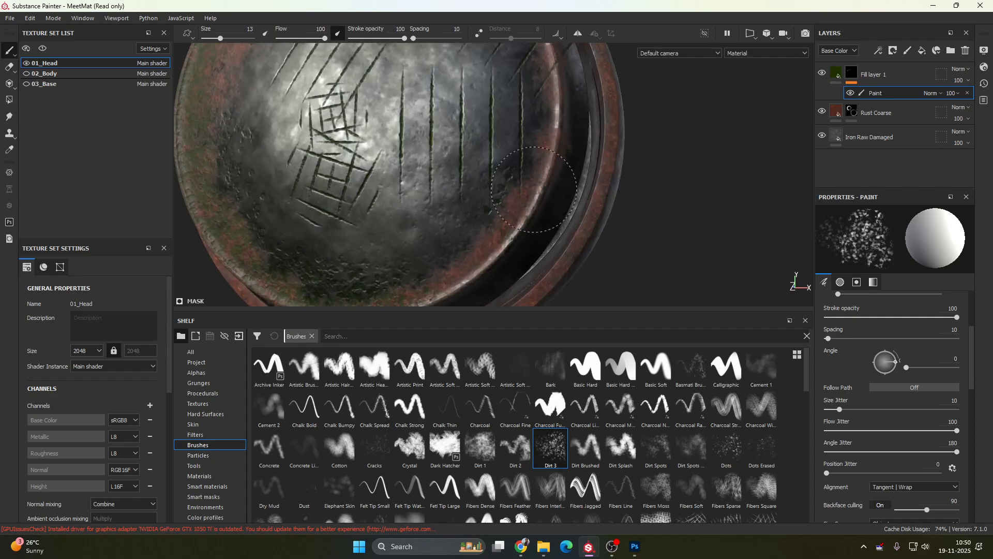
{"action": "mouse_move", "coordinate": [518, 261]}
{"action": "left_mouse_down", "text": "alt"}
{"action": "mouse_move", "coordinate": [458, 176]}
{"action": "mouse_move", "coordinate": [595, 189]}
{"action": "left_mouse_up", "text": "alt"}
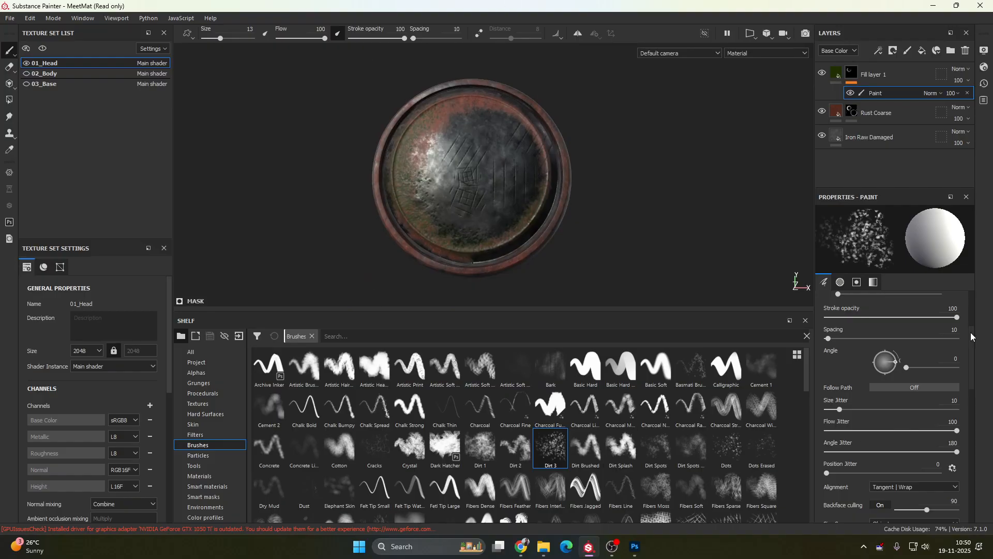
{"action": "left_click", "coordinate": [906, 78]}
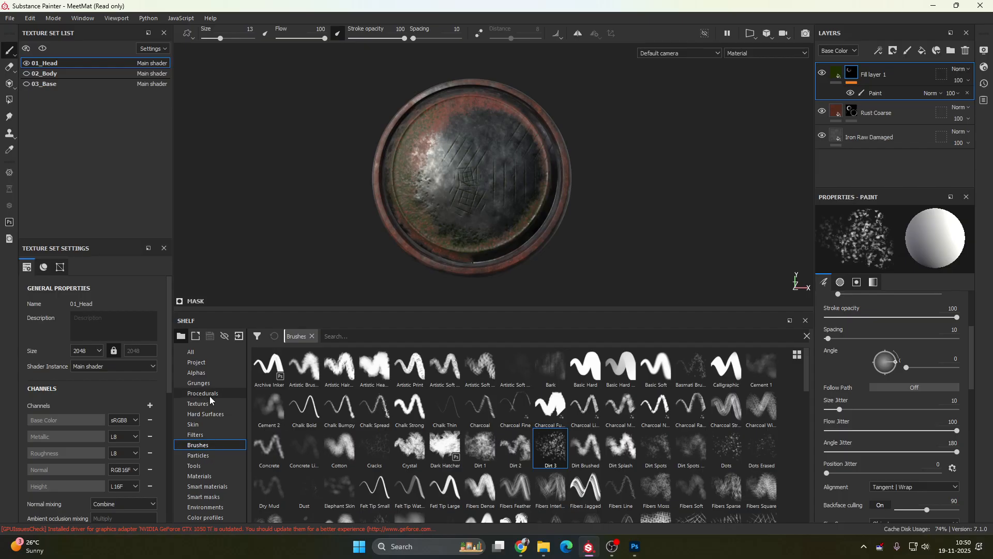
- Try a dashed stroke with the Stitches 1 brush on the front plate and undo it
{"action": "scroll", "coordinate": [492, 412], "scroll_direction": "down", "scroll_amount": 6}
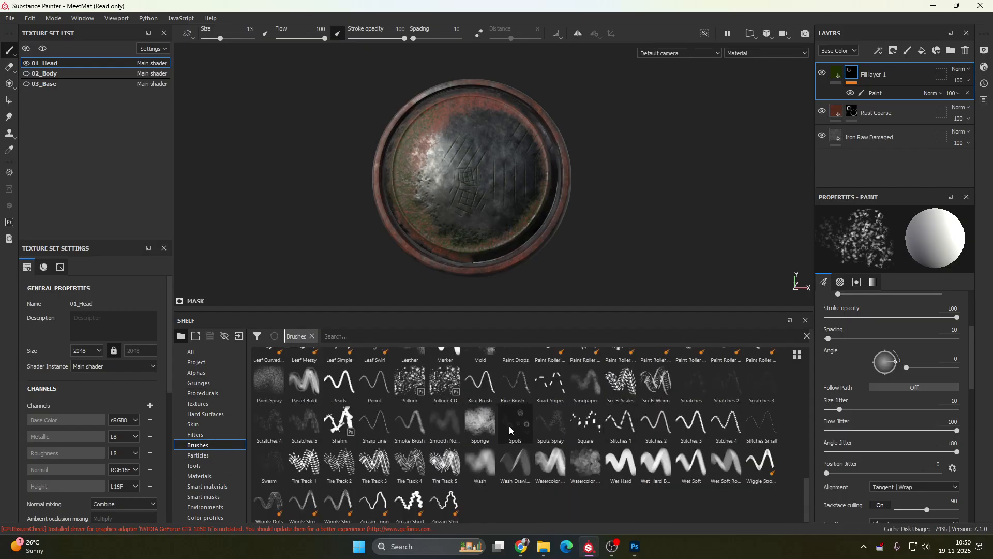
{"action": "left_click", "coordinate": [615, 421]}
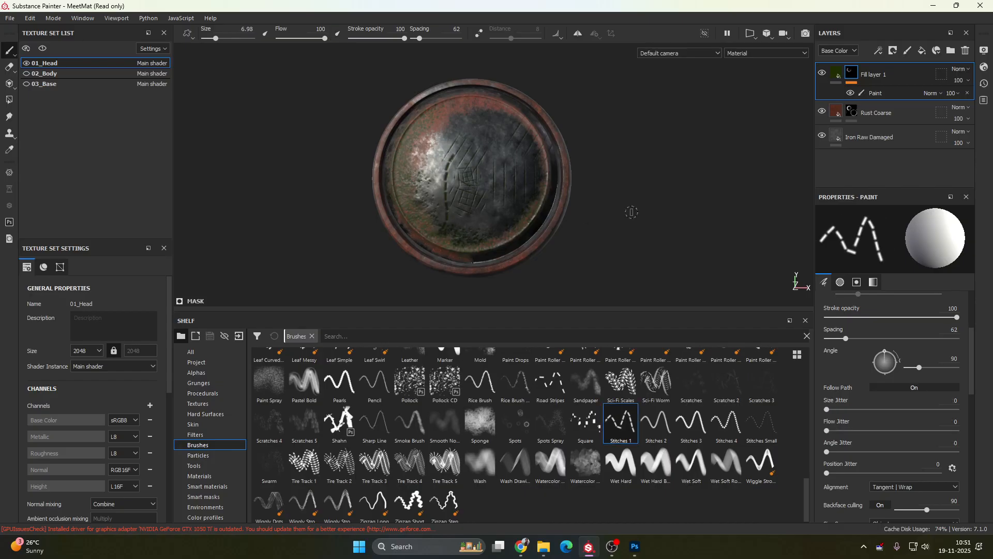
{"action": "key", "text": "ctrl+z"}
{"action": "key", "text": "f"}
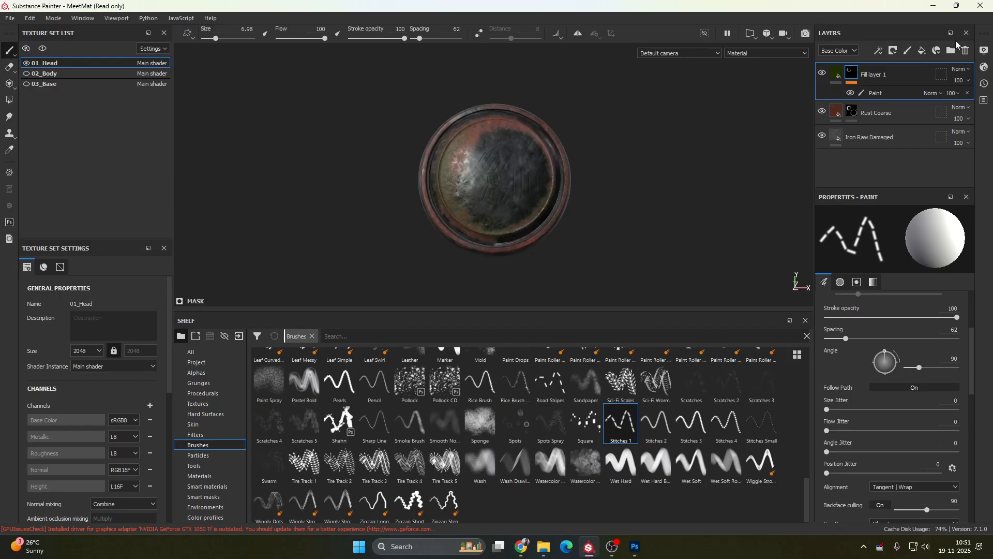
- Add a new fill layer at the top of the stack with a bright red base color and a black mask
{"action": "left_click", "coordinate": [922, 51]}
{"action": "scroll", "coordinate": [510, 200], "scroll_direction": "up", "scroll_amount": 5}
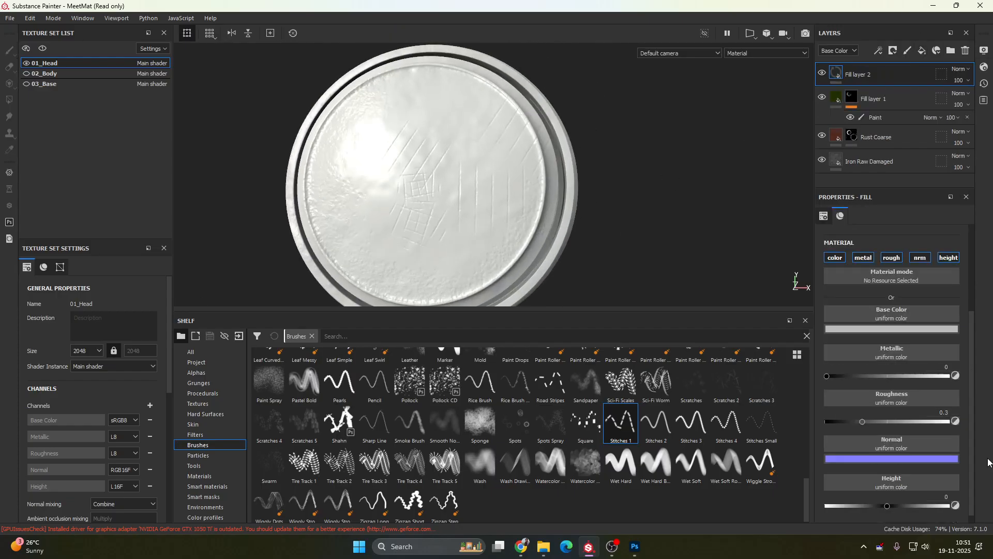
{"action": "left_click", "coordinate": [870, 330]}
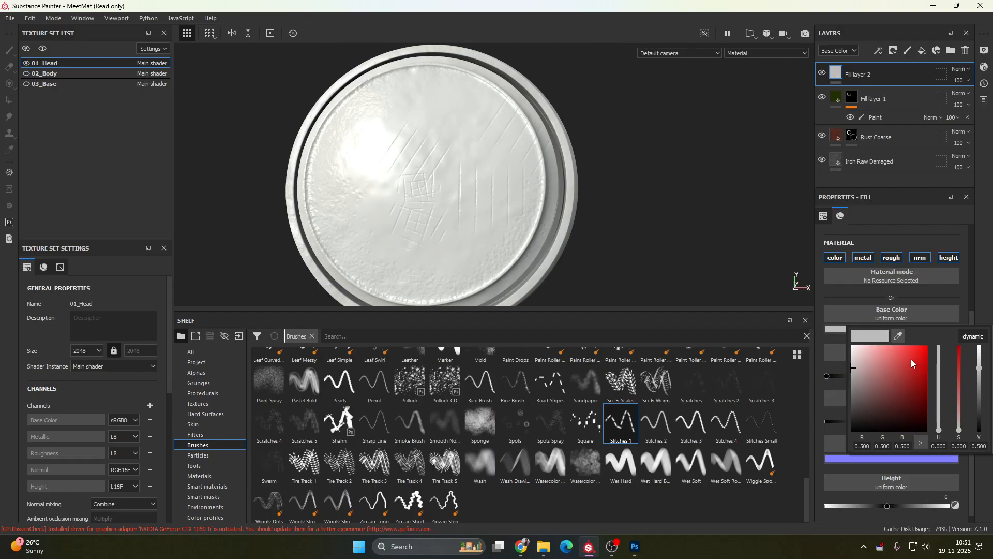
{"action": "left_click_drag", "start_coordinate": [911, 359], "coordinate": [927, 340]}
{"action": "left_click", "coordinate": [896, 76]}
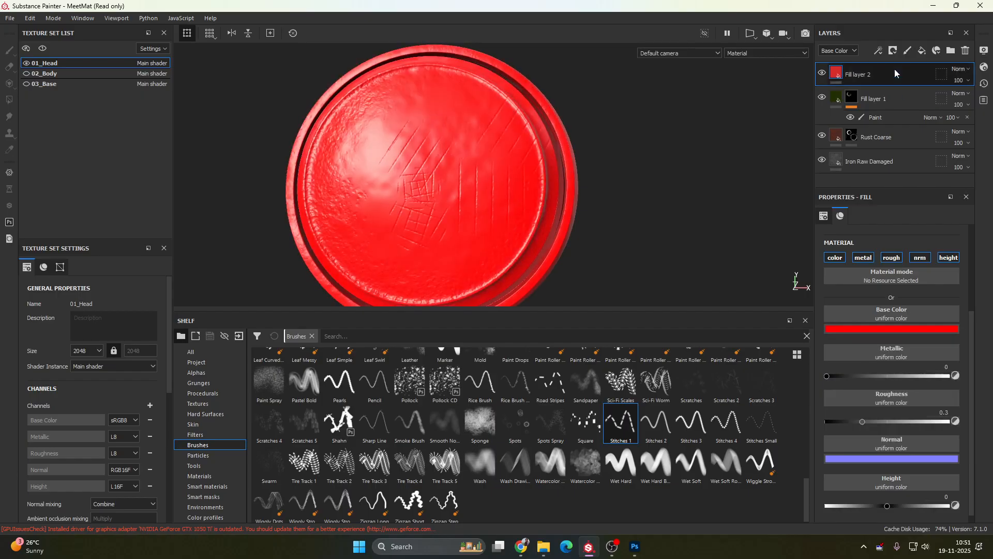
{"action": "right_click", "coordinate": [895, 69]}
{"action": "left_click", "coordinate": [902, 95]}
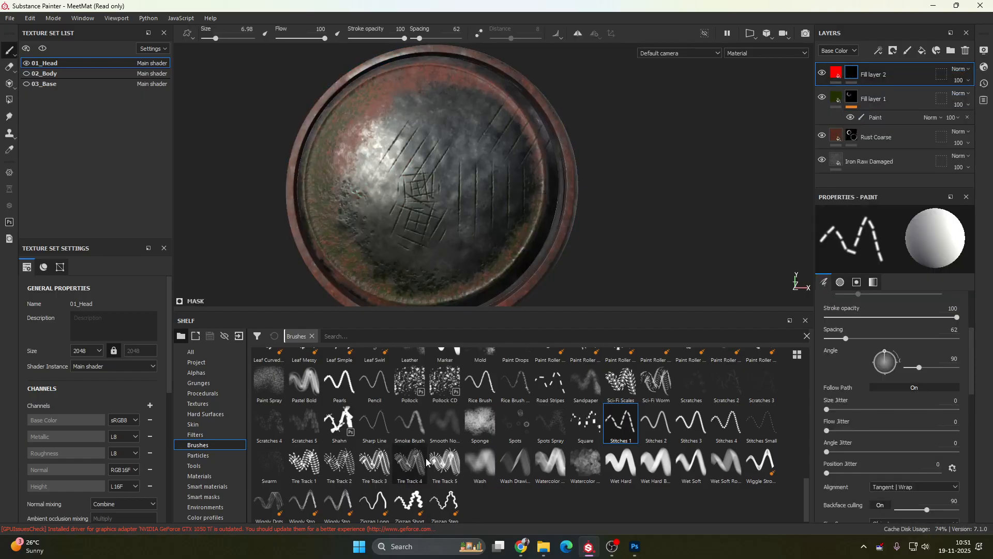
- Add a paint effect to Fill layer 2's mask and paint red speckles over the front plate's right side with the Dots brush
{"action": "scroll", "coordinate": [425, 443], "scroll_direction": "up", "scroll_amount": 10}
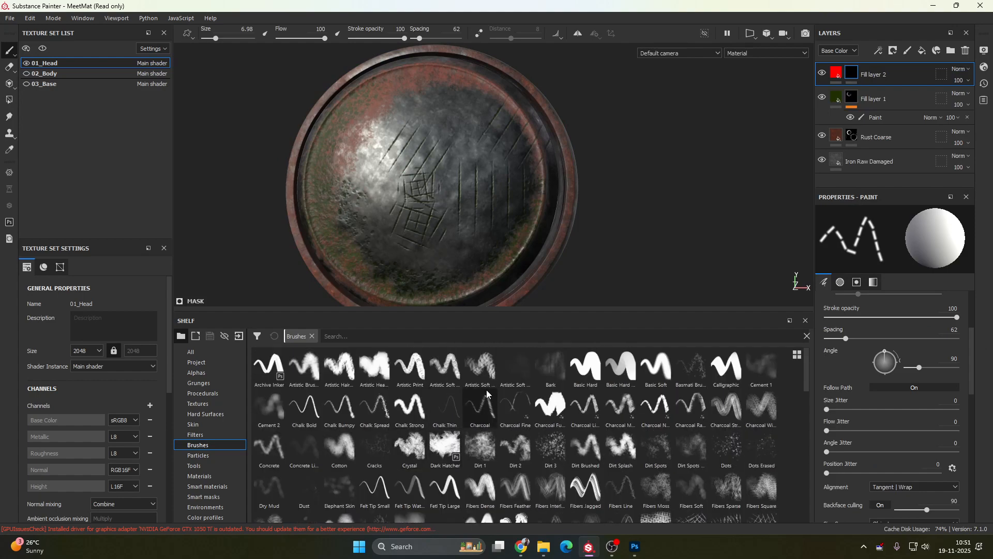
{"action": "left_click", "coordinate": [725, 446]}
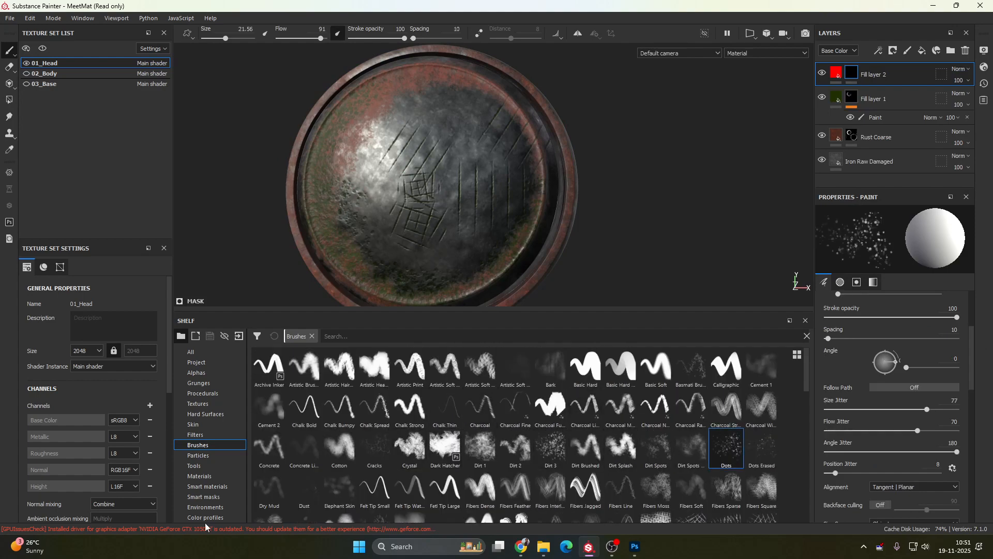
{"action": "scroll", "coordinate": [367, 114], "scroll_direction": "up", "scroll_amount": 5}
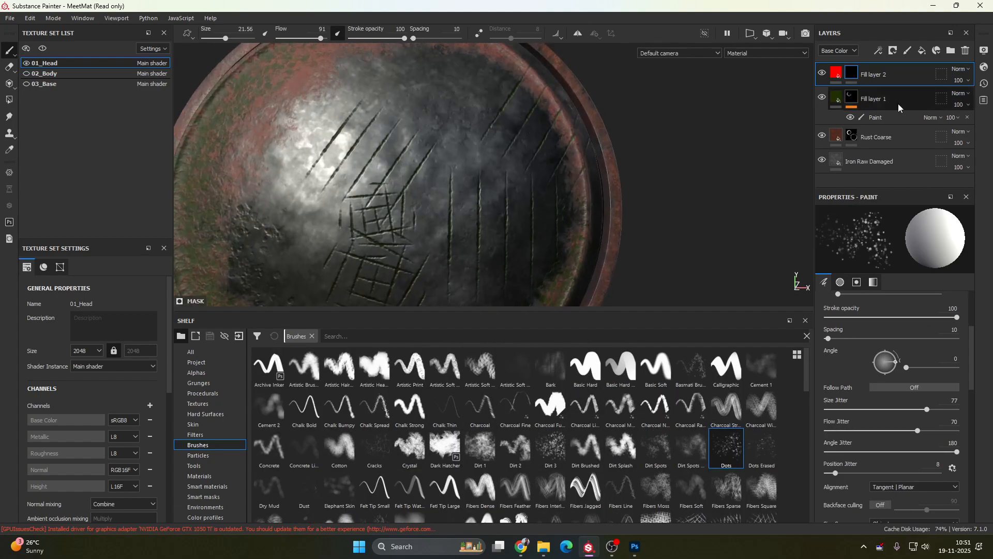
{"action": "left_click", "coordinate": [880, 52]}
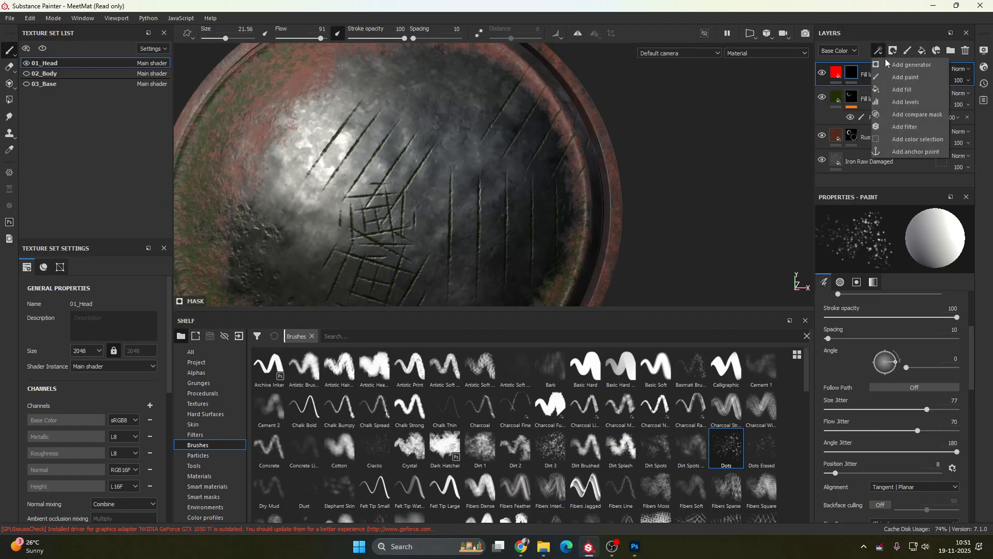
{"action": "left_click", "coordinate": [903, 83]}
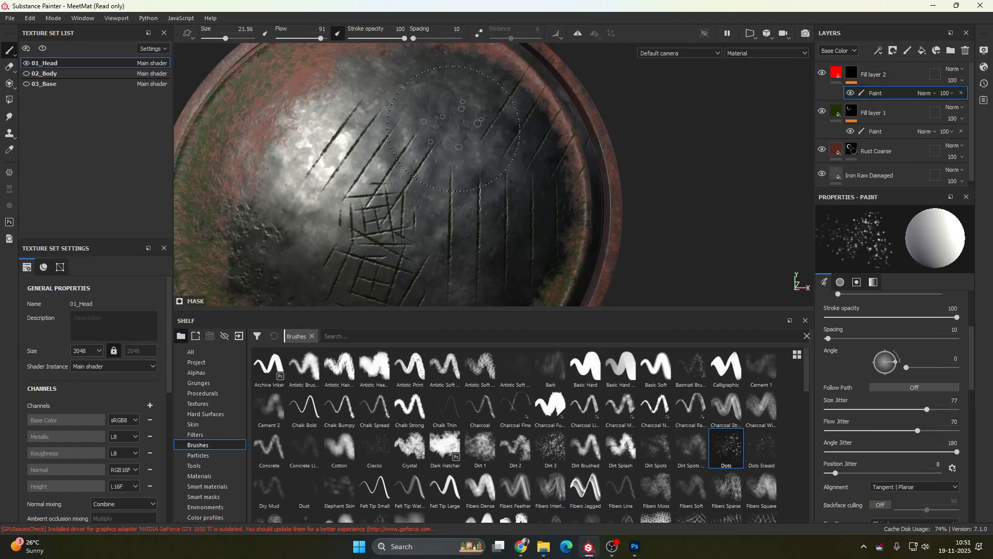
{"action": "mouse_move", "coordinate": [532, 136]}
{"action": "left_mouse_down"}
{"action": "mouse_move", "coordinate": [556, 212]}
{"action": "mouse_move", "coordinate": [626, 140]}
{"action": "left_mouse_up"}
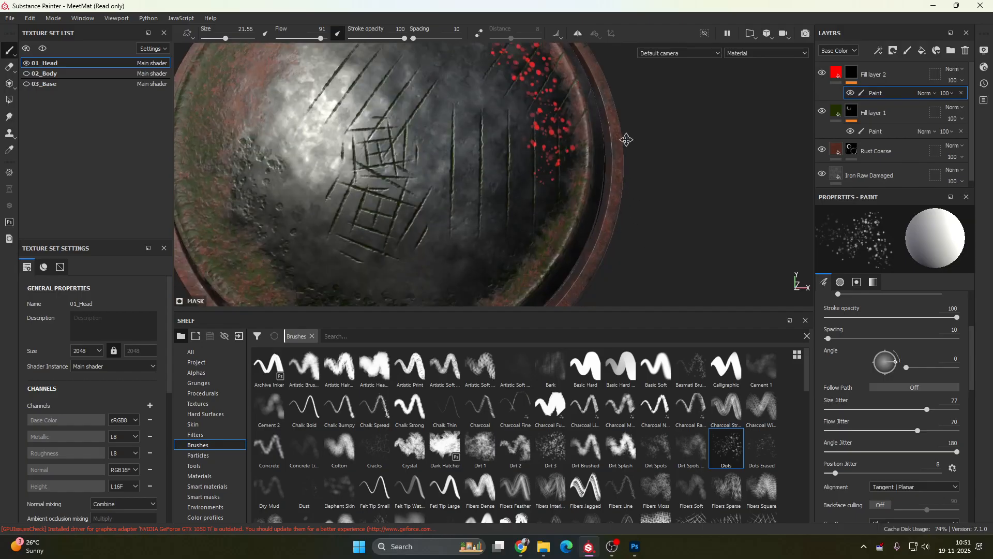
{"action": "scroll", "coordinate": [620, 138], "scroll_direction": "down", "scroll_amount": 4}
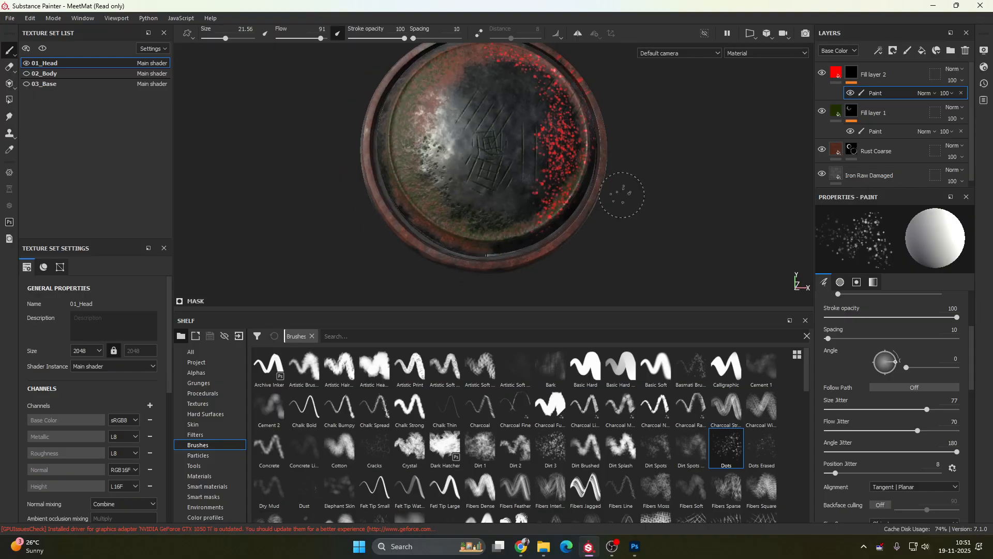
{"action": "scroll", "coordinate": [625, 200], "scroll_direction": "up", "scroll_amount": 6}
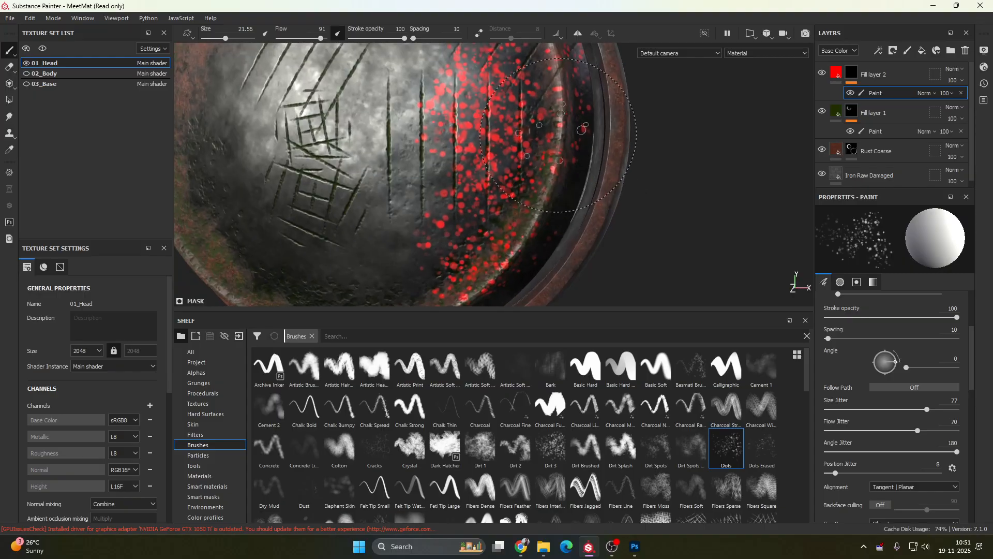
- Set Fill layer 2's height to 0.0456 and roughness to 1, and disable its metallic channel
{"action": "left_click", "coordinate": [836, 74]}
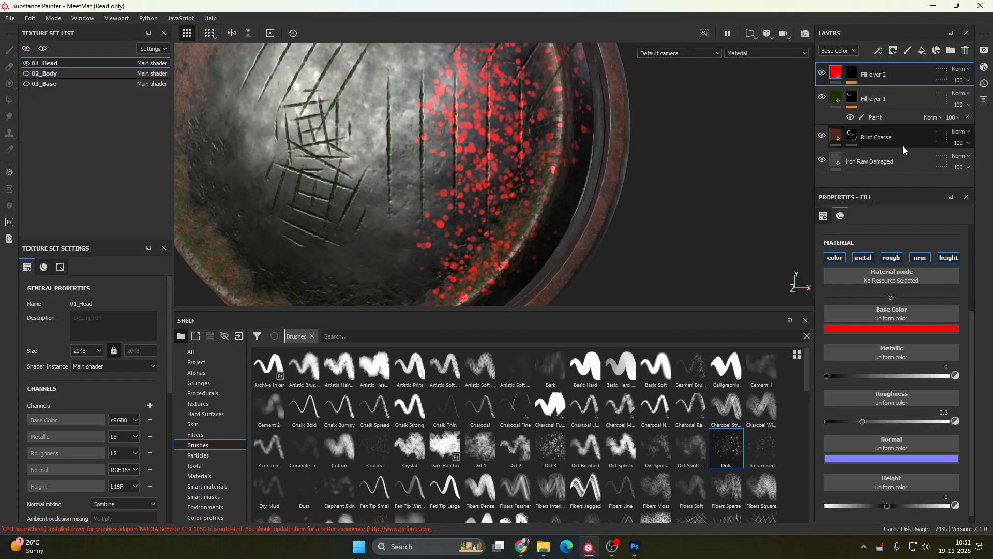
{"action": "scroll", "coordinate": [864, 412], "scroll_direction": "down", "scroll_amount": 1}
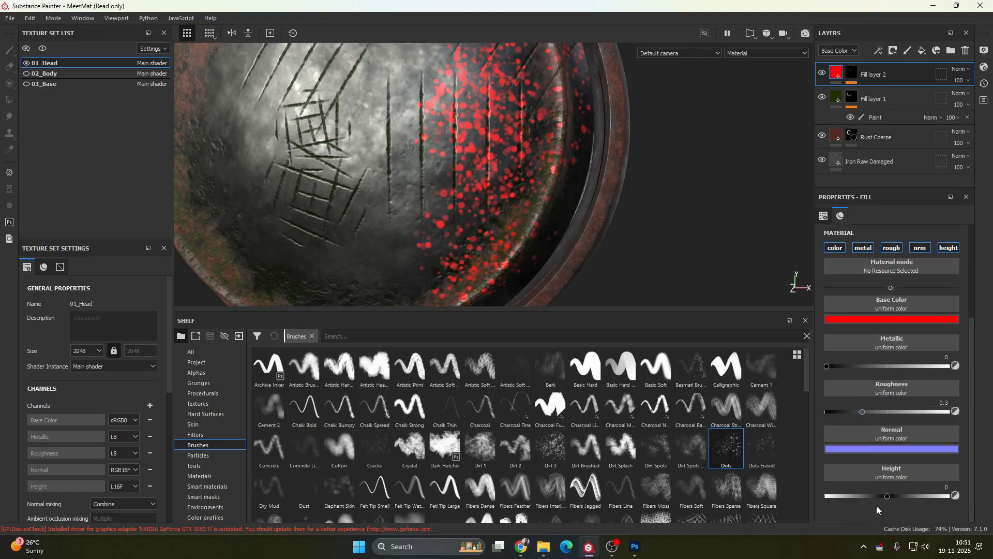
{"action": "left_click_drag", "start_coordinate": [890, 496], "coordinate": [890, 496]}
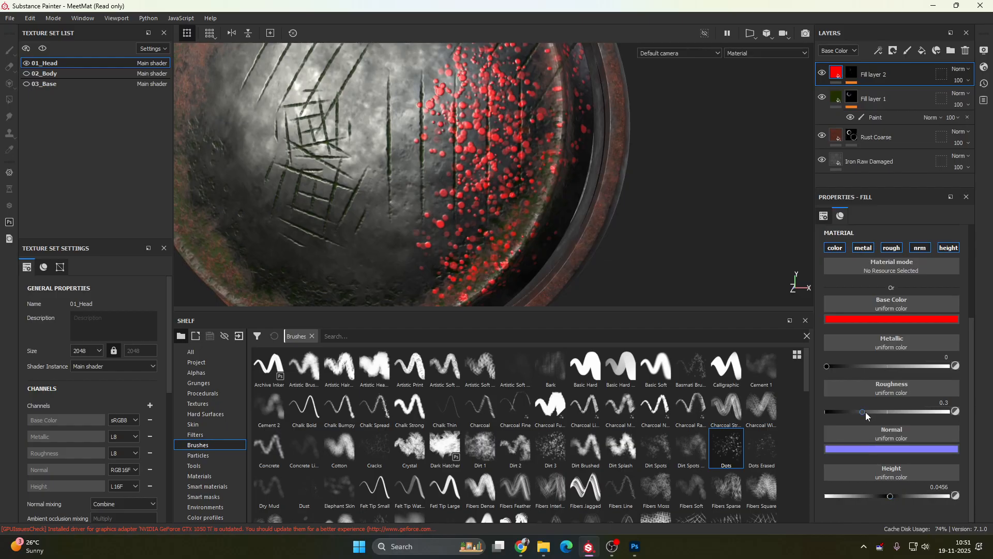
{"action": "left_click_drag", "start_coordinate": [861, 413], "coordinate": [991, 422]}
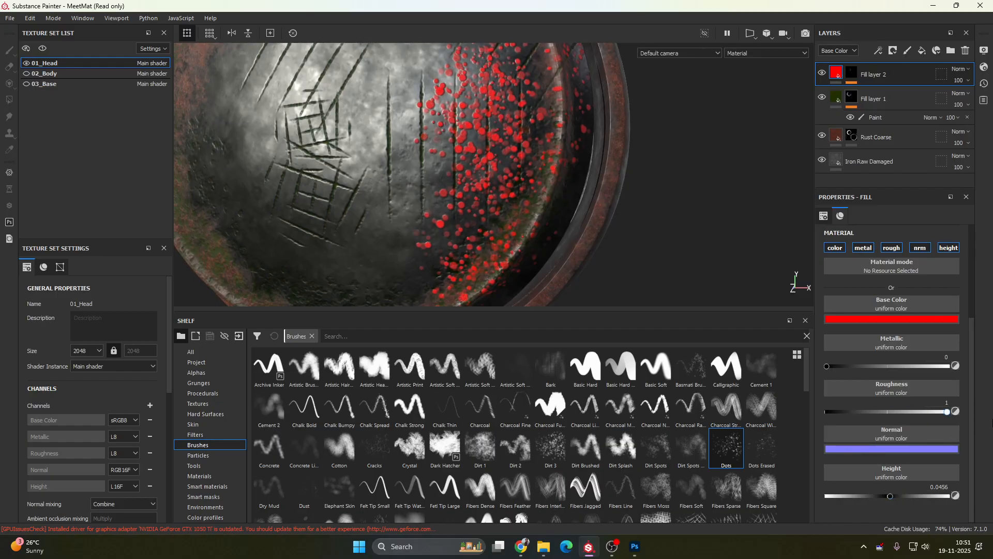
{"action": "left_click", "coordinate": [870, 249]}
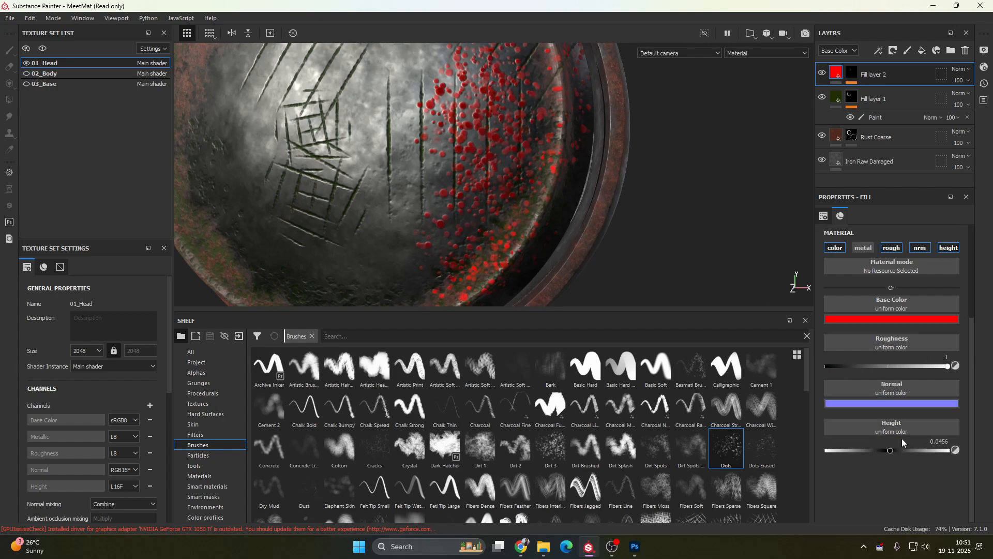
- Change Fill layer 2's base color to a dark grayish green with RGB 0.102, 0.147, 0.102
{"action": "left_click", "coordinate": [893, 318]}
{"action": "left_click_drag", "start_coordinate": [898, 350], "coordinate": [863, 389]}
{"action": "left_click", "coordinate": [939, 390]}
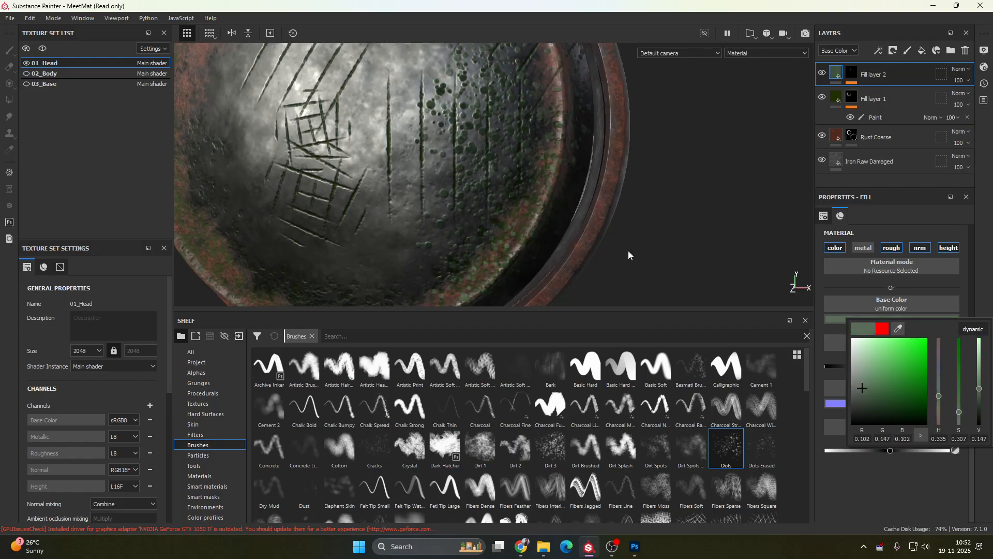
{"action": "left_click_drag", "start_coordinate": [628, 255], "coordinate": [541, 189], "text": "alt"}
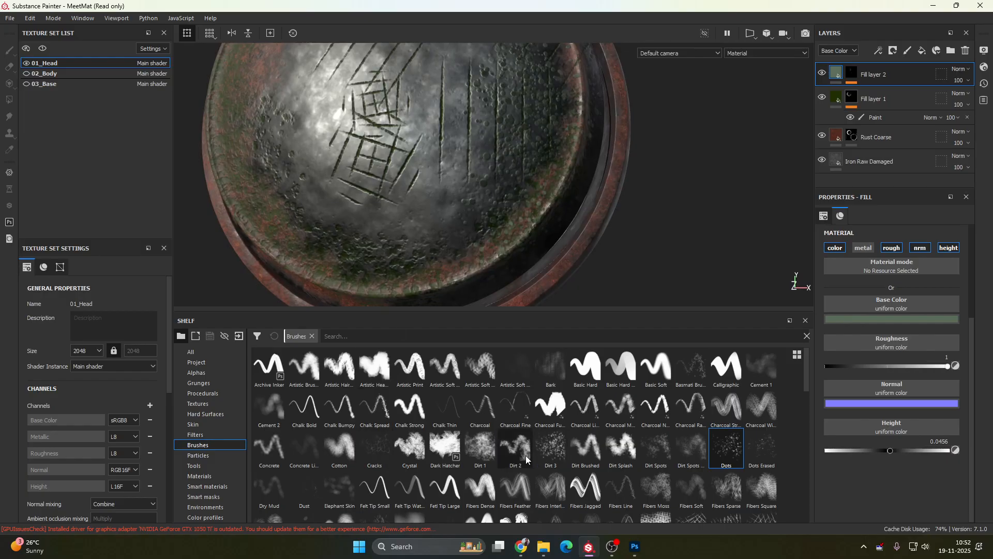
- Select the paint effect in Fill layer 2's mask and paint larger spots over the front plate's right side with a Kyle's Real splatter brush
{"action": "scroll", "coordinate": [569, 443], "scroll_direction": "down", "scroll_amount": 10}
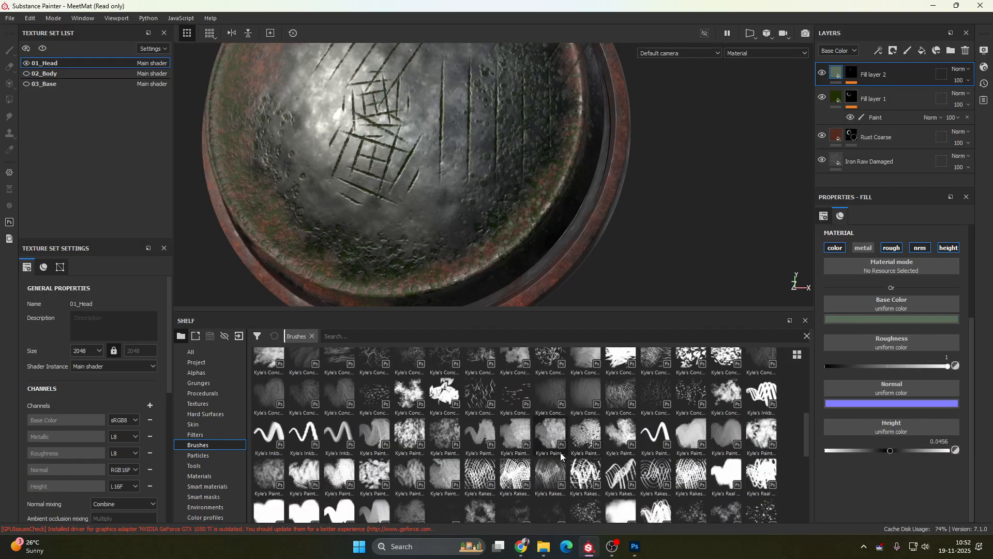
{"action": "left_click", "coordinate": [374, 476]}
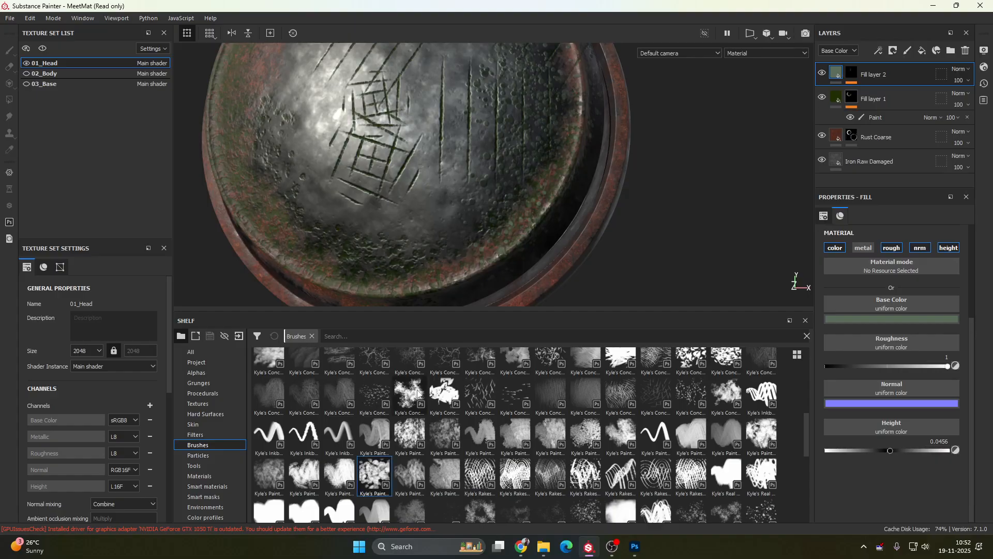
{"action": "left_click", "coordinate": [849, 76]}
{"action": "left_click", "coordinate": [875, 94]}
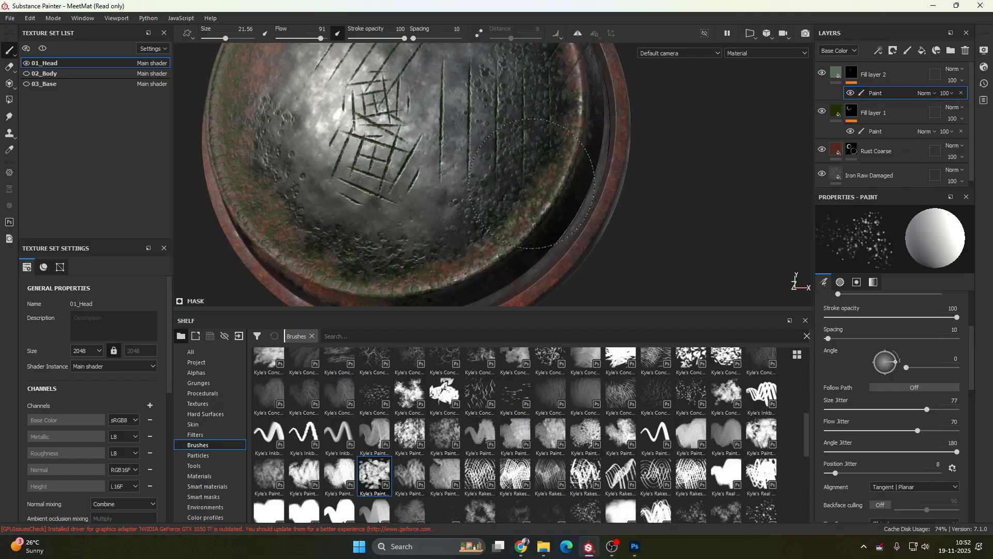
{"action": "left_click", "coordinate": [697, 504]}
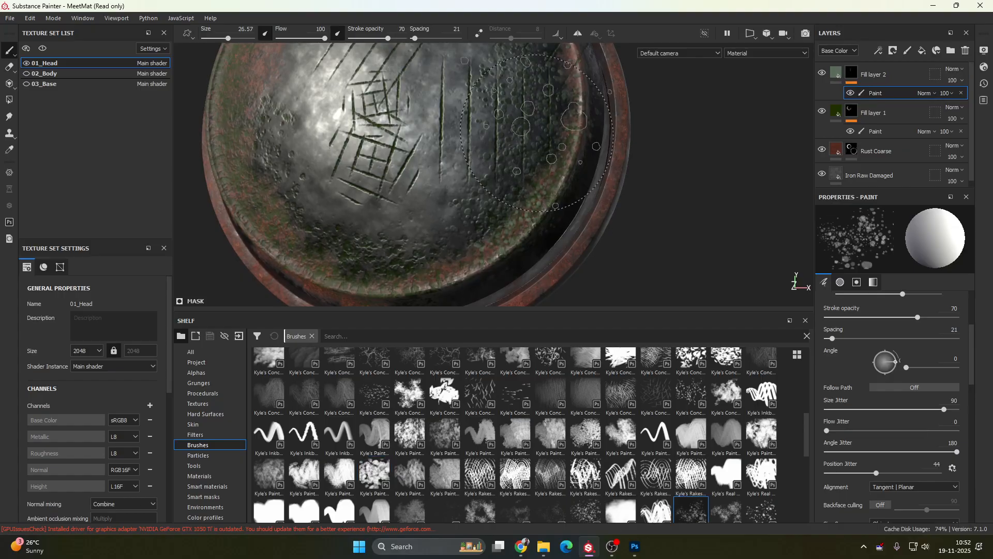
{"action": "scroll", "coordinate": [693, 497], "scroll_direction": "down", "scroll_amount": 1}
{"action": "mouse_move", "coordinate": [569, 173]}
{"action": "left_mouse_down", "text": "alt"}
{"action": "mouse_move", "coordinate": [596, 197]}
{"action": "mouse_move", "coordinate": [595, 173]}
{"action": "mouse_move", "coordinate": [507, 98]}
{"action": "mouse_move", "coordinate": [539, 202]}
{"action": "left_mouse_up", "text": "alt"}
{"action": "middle_click_drag", "start_coordinate": [639, 222], "coordinate": [611, 156], "text": "alt"}
{"action": "left_click_drag", "start_coordinate": [611, 156], "coordinate": [510, 165], "text": "alt"}
- Paint fine green spatter along the front plate's right and upper rim with another Kyle's Real splatter brush at size 7.69
{"action": "left_click", "coordinate": [757, 504]}
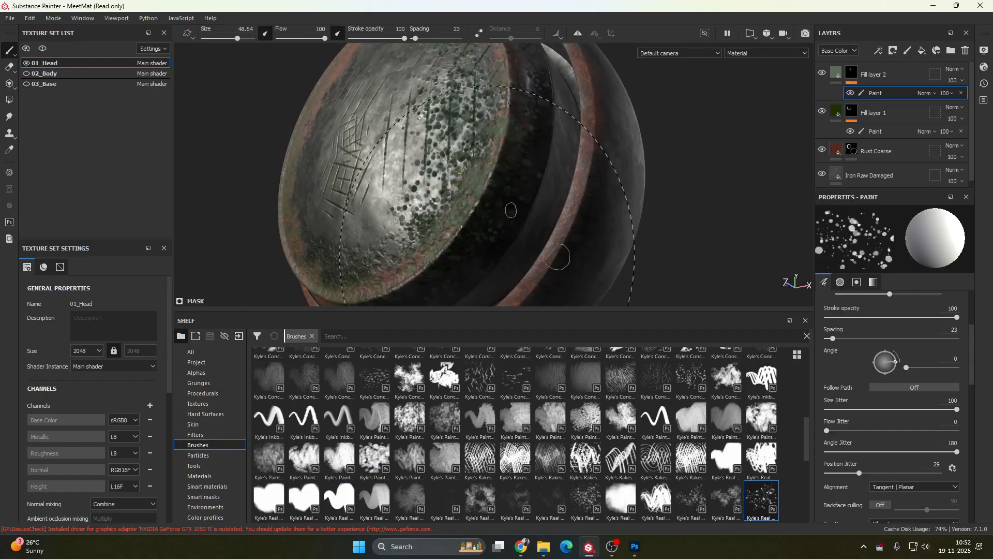
{"action": "mouse_move", "coordinate": [473, 187]}
{"action": "right_mouse_down", "text": "ctrl"}
{"action": "mouse_move", "coordinate": [462, 187]}
{"action": "mouse_move", "coordinate": [484, 189]}
{"action": "mouse_move", "coordinate": [467, 206]}
{"action": "right_mouse_up", "text": "ctrl"}
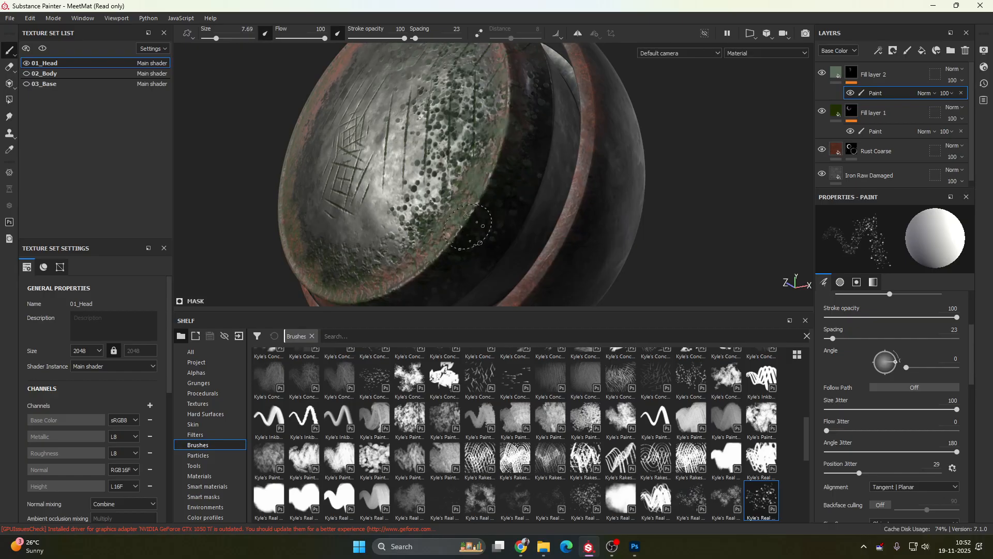
{"action": "scroll", "coordinate": [467, 227], "scroll_direction": "up", "scroll_amount": 4}
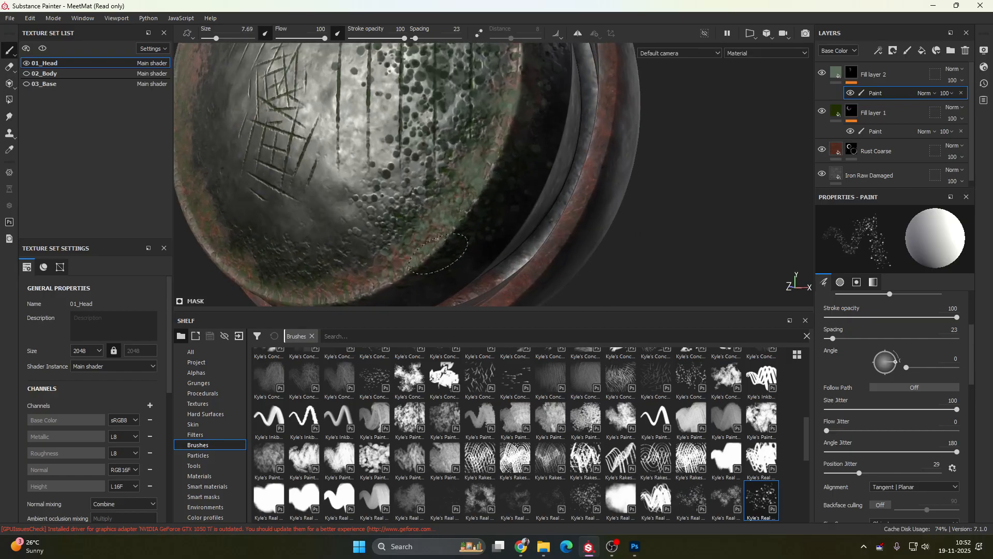
{"action": "left_click_drag", "start_coordinate": [457, 252], "coordinate": [447, 300], "text": "alt"}
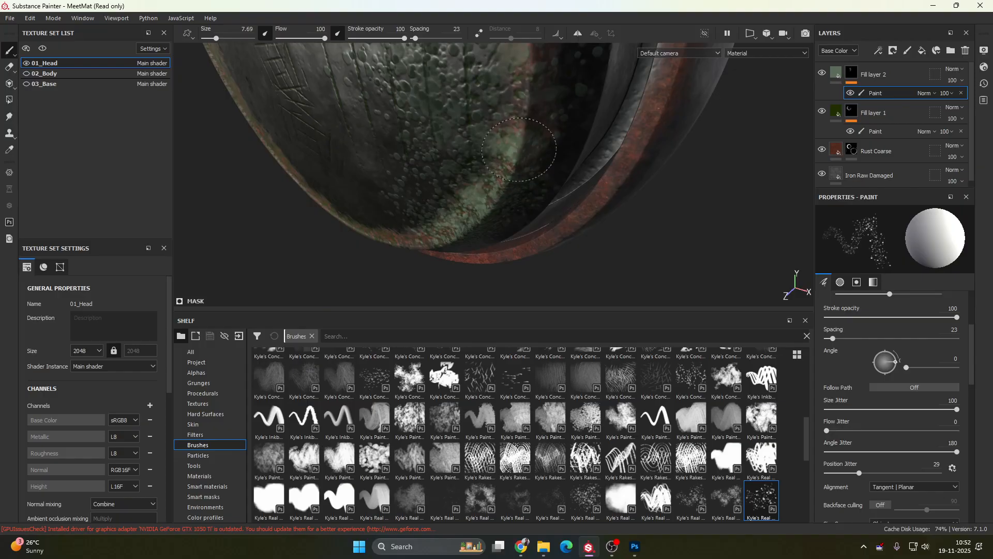
{"action": "mouse_move", "coordinate": [519, 149]}
{"action": "left_mouse_down", "text": "alt"}
{"action": "mouse_move", "coordinate": [522, 106]}
{"action": "mouse_move", "coordinate": [548, 171]}
{"action": "mouse_move", "coordinate": [529, 172]}
{"action": "left_mouse_up", "text": "alt"}
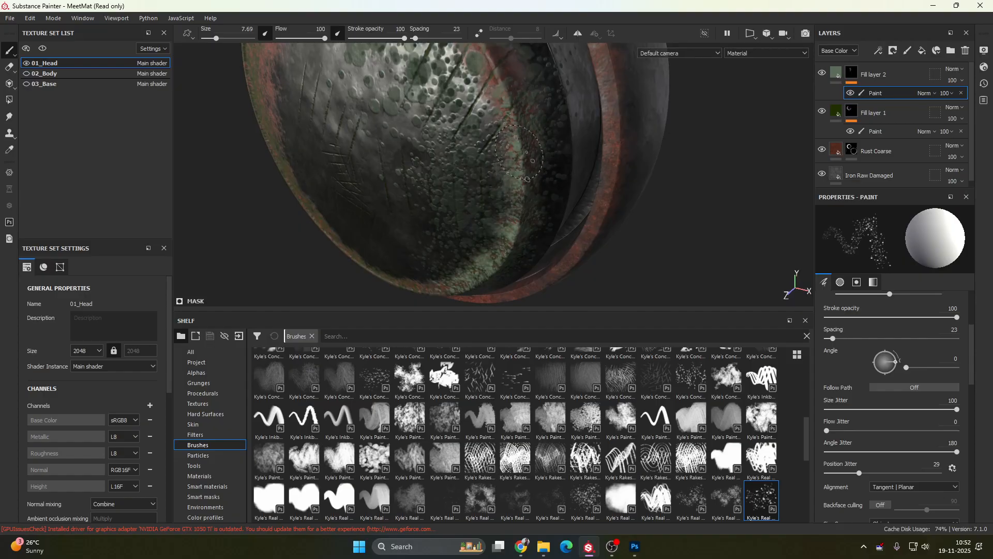
{"action": "mouse_move", "coordinate": [518, 130]}
{"action": "left_mouse_down", "text": "alt"}
{"action": "mouse_move", "coordinate": [545, 240]}
{"action": "mouse_move", "coordinate": [487, 159]}
{"action": "left_mouse_up", "text": "alt"}
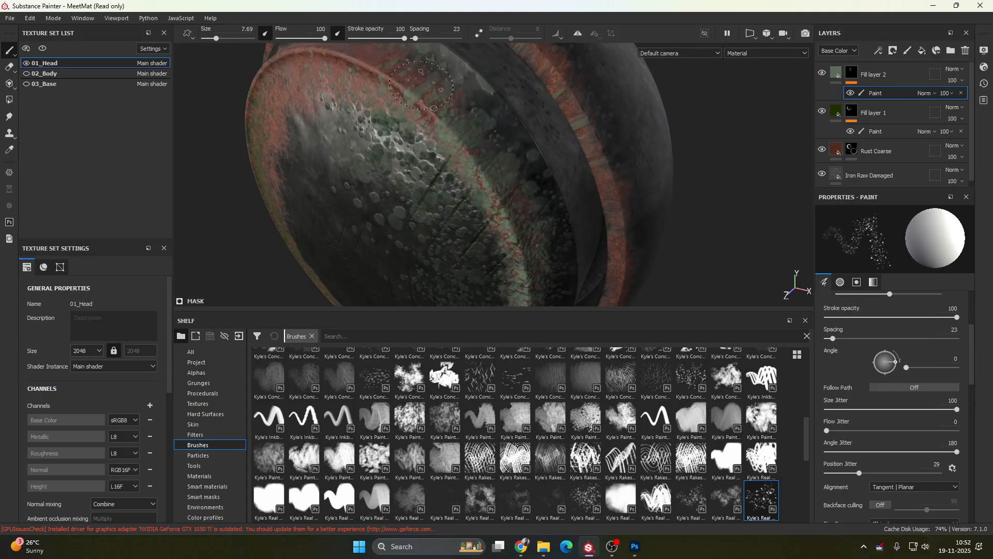
{"action": "left_click_drag", "start_coordinate": [436, 118], "coordinate": [479, 142], "text": "alt"}
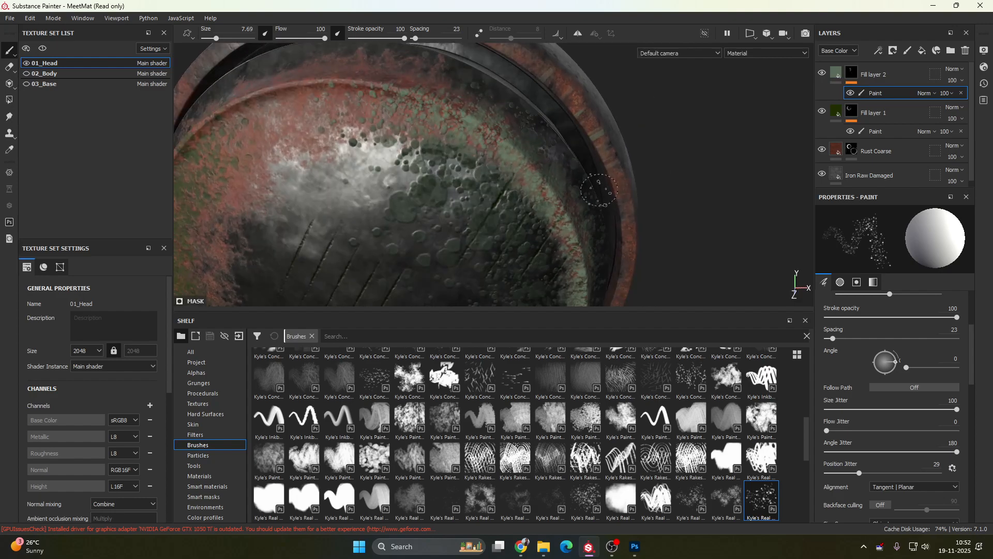
{"action": "left_click_drag", "start_coordinate": [600, 191], "coordinate": [549, 200], "text": "alt"}
{"action": "scroll", "coordinate": [595, 218], "scroll_direction": "down", "scroll_amount": 5}
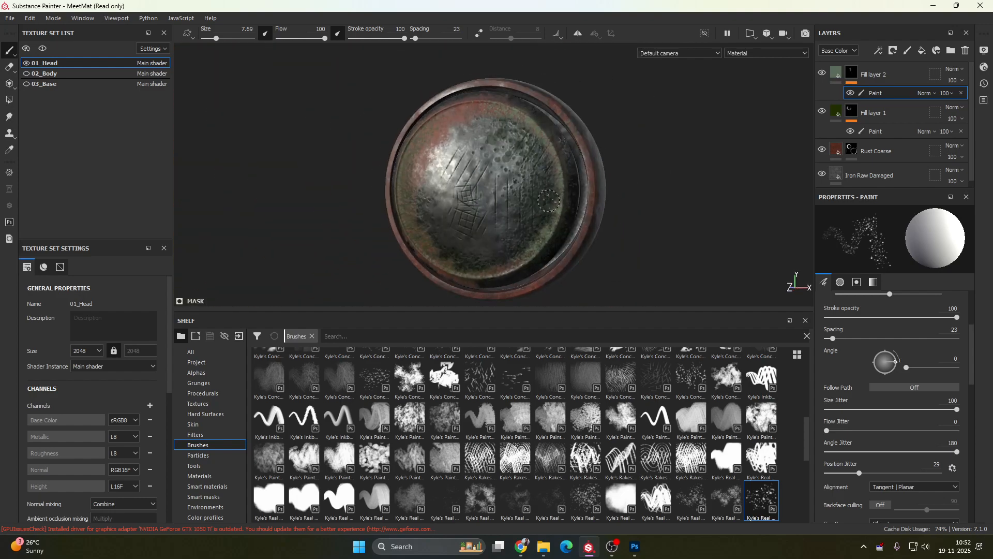
- Paint green hatched strokes across the upper part of the front plate with a Kyle's Concept hatching brush at size 28.67
{"action": "left_click", "coordinate": [621, 378]}
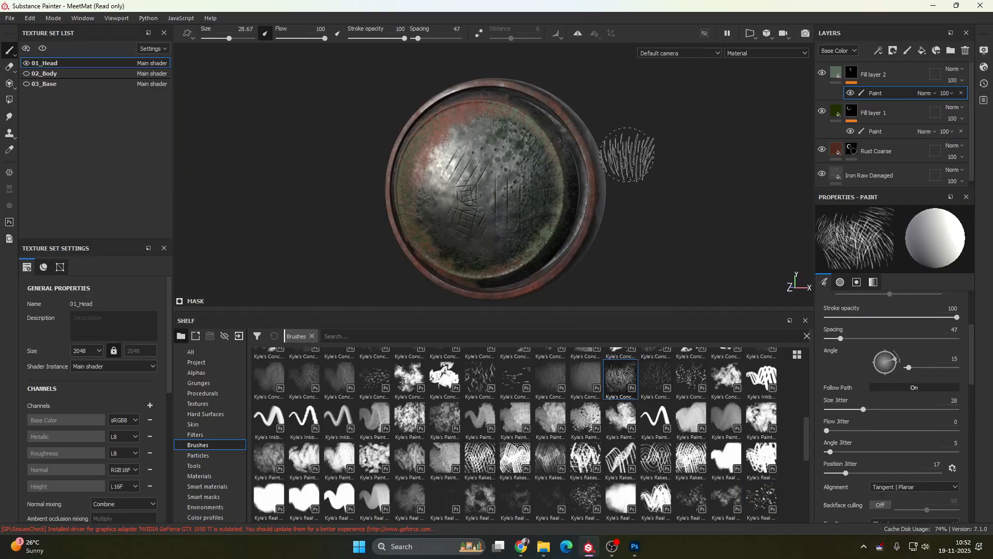
{"action": "scroll", "coordinate": [522, 215], "scroll_direction": "down", "scroll_amount": 2}
{"action": "scroll", "coordinate": [523, 211], "scroll_direction": "up", "scroll_amount": 5}
{"action": "left_click_drag", "start_coordinate": [489, 165], "coordinate": [533, 174], "text": "alt"}
{"action": "middle_click_drag", "start_coordinate": [532, 174], "coordinate": [526, 228], "text": "alt"}
{"action": "left_click_drag", "start_coordinate": [484, 163], "coordinate": [364, 166]}
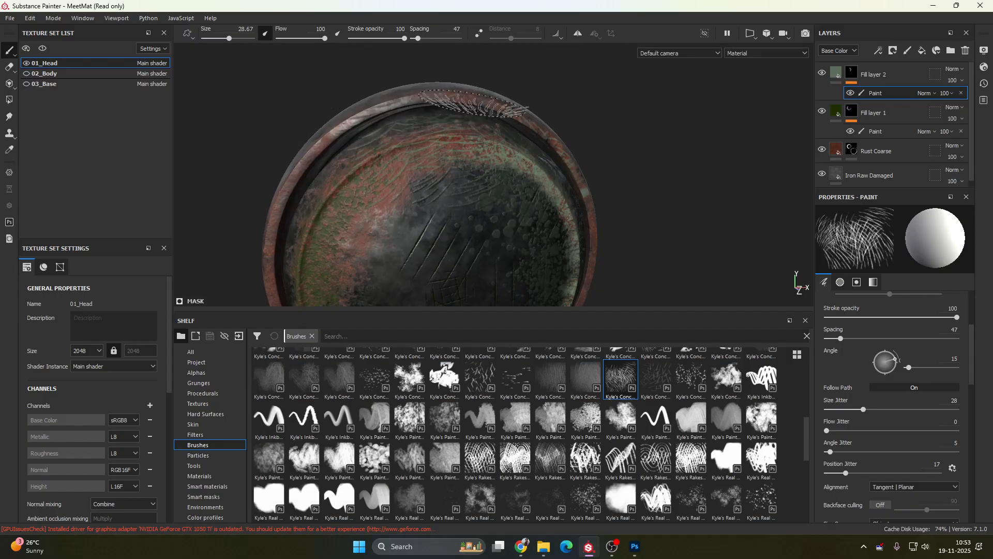
- Examine the rust, moss and scratch marks on the head's domed face and rim from several angles
{"action": "left_click_drag", "start_coordinate": [474, 104], "coordinate": [533, 201], "text": "alt"}
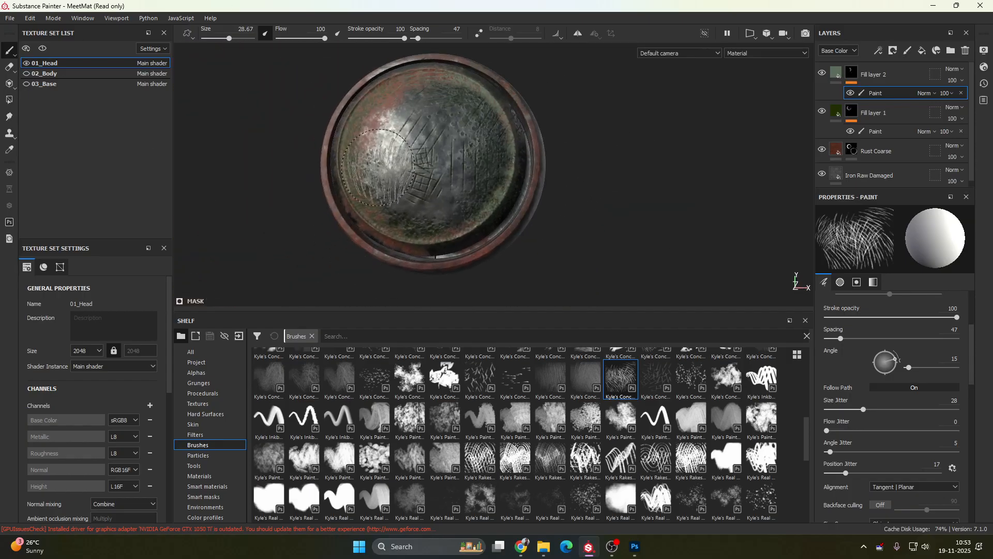
{"action": "scroll", "coordinate": [484, 176], "scroll_direction": "up", "scroll_amount": 5}
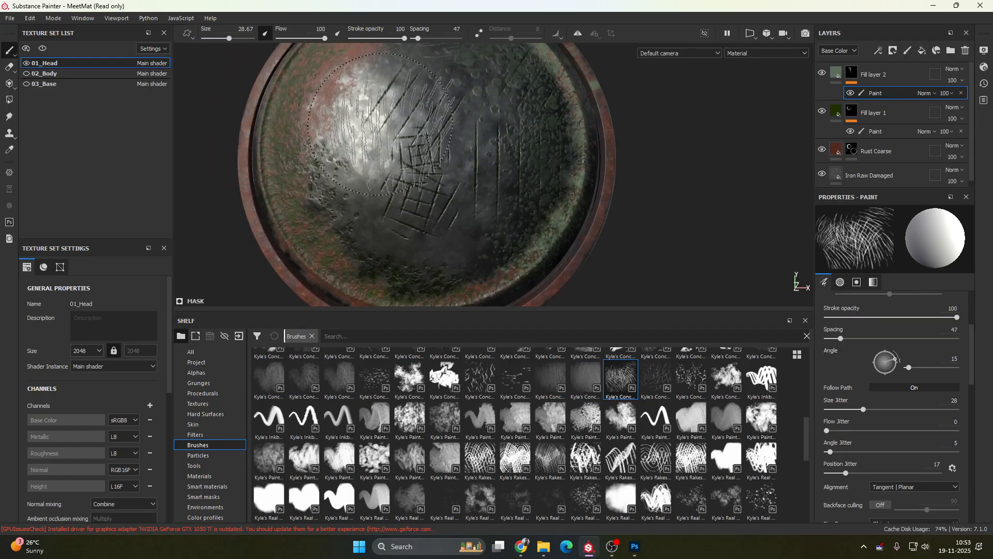
{"action": "scroll", "coordinate": [497, 222], "scroll_direction": "down", "scroll_amount": 1}
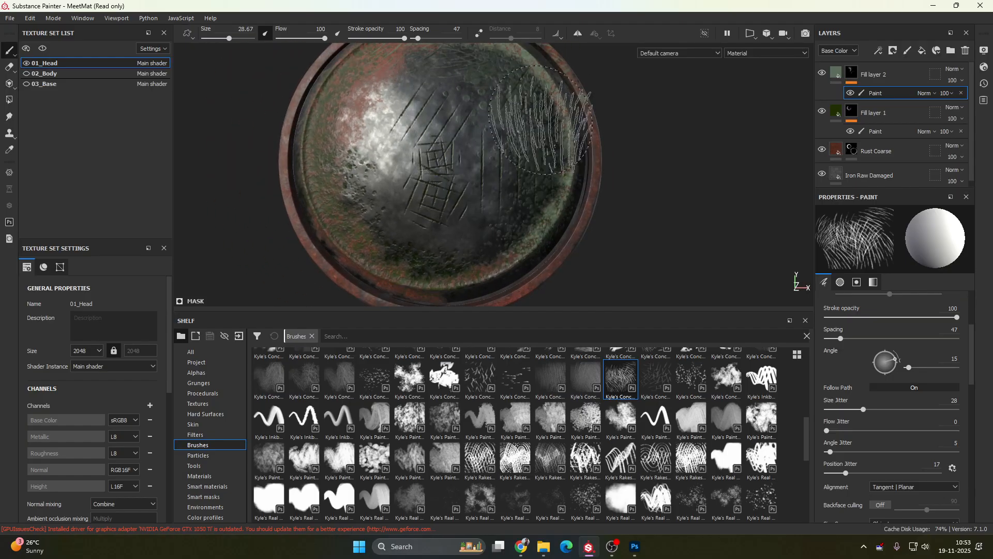
{"action": "mouse_move", "coordinate": [326, 223]}
{"action": "left_mouse_down", "text": "alt"}
{"action": "mouse_move", "coordinate": [366, 234]}
{"action": "mouse_move", "coordinate": [351, 217]}
{"action": "left_mouse_up", "text": "alt"}
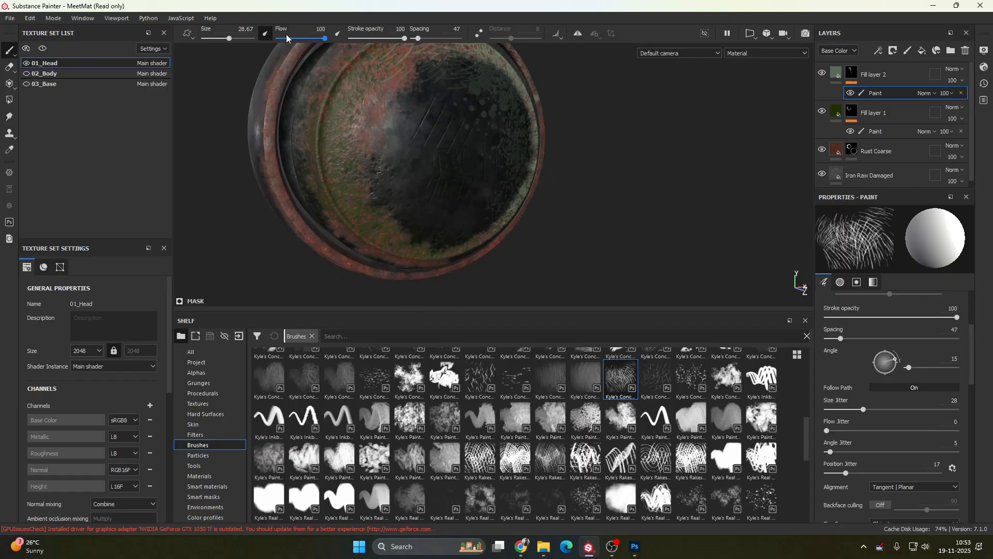
{"action": "scroll", "coordinate": [554, 144], "scroll_direction": "down", "scroll_amount": 3}
{"action": "mouse_move", "coordinate": [508, 189]}
{"action": "left_mouse_down", "text": "alt"}
{"action": "mouse_move", "coordinate": [510, 212]}
{"action": "mouse_move", "coordinate": [536, 201]}
{"action": "mouse_move", "coordinate": [514, 180]}
{"action": "mouse_move", "coordinate": [570, 195]}
{"action": "mouse_move", "coordinate": [573, 206]}
{"action": "left_mouse_up", "text": "alt"}
{"action": "scroll", "coordinate": [538, 199], "scroll_direction": "up", "scroll_amount": 4}
{"action": "left_click_drag", "start_coordinate": [476, 193], "coordinate": [373, 112], "text": "alt"}
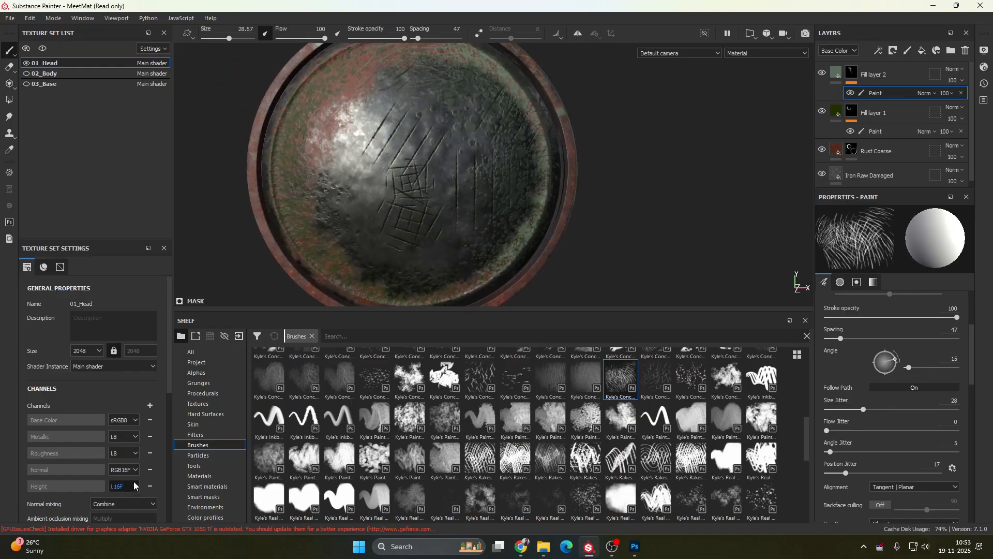
- Show the Alphas category in the shelf and browse through its shapes, signs and text stamps
{"action": "left_click", "coordinate": [197, 372]}
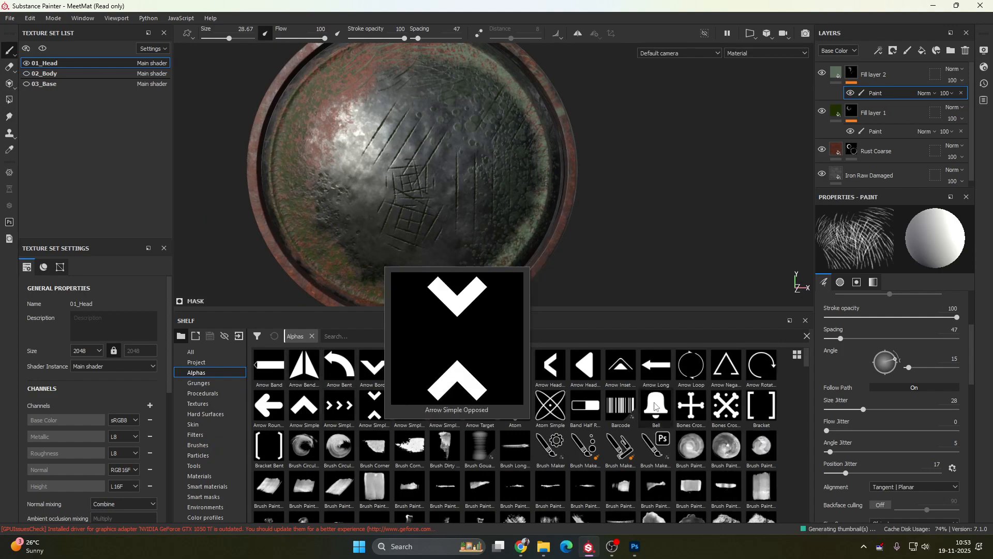
{"action": "mouse_move", "coordinate": [443, 376]}
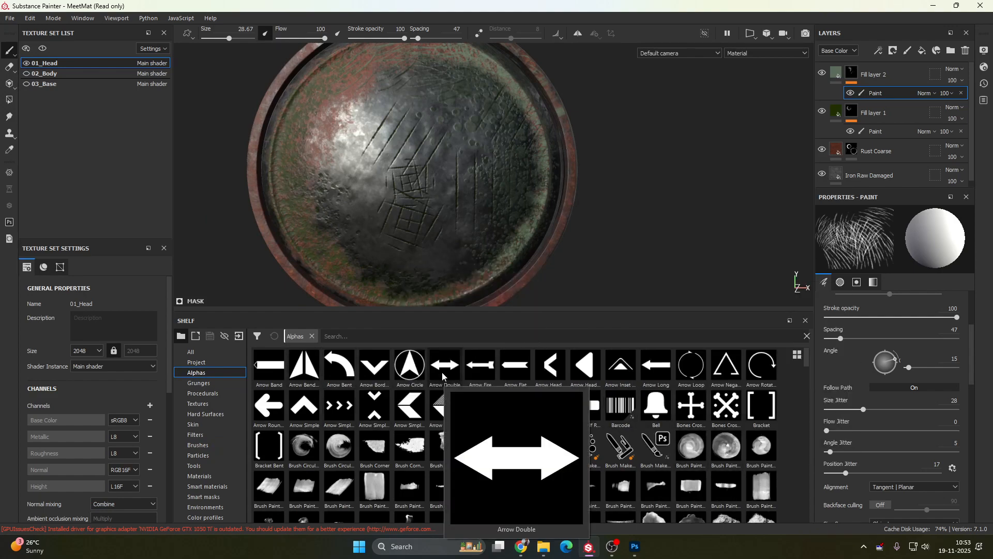
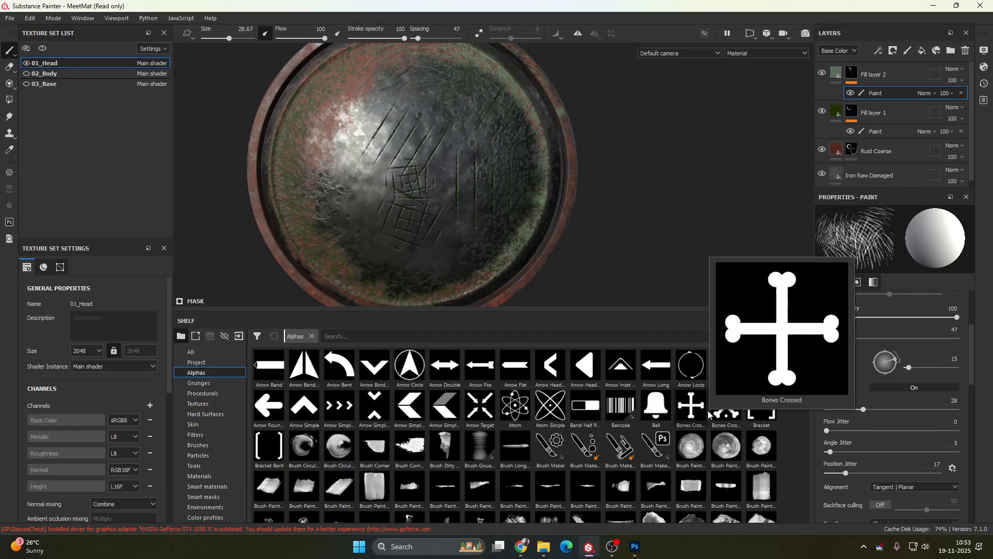
{"action": "scroll", "coordinate": [644, 455], "scroll_direction": "down", "scroll_amount": 10}
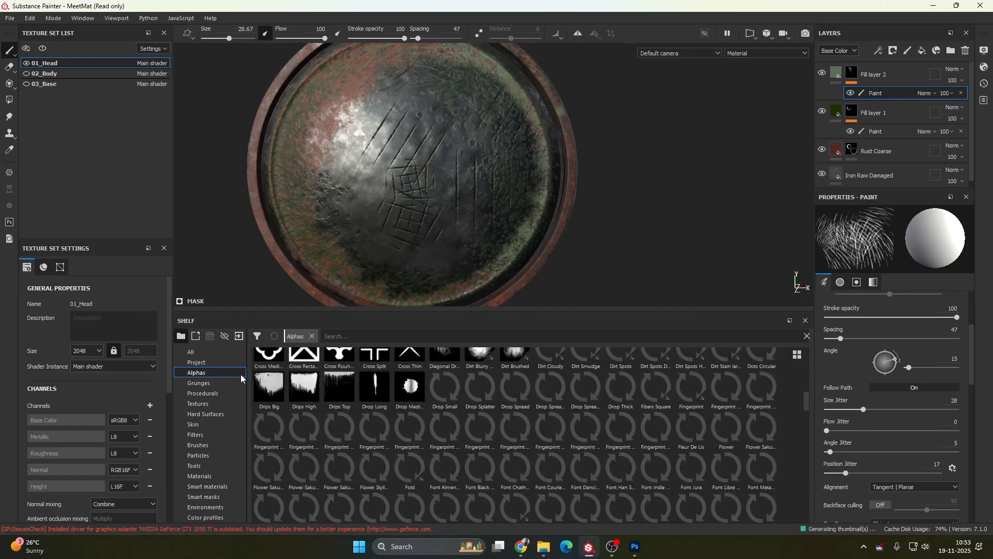
{"action": "scroll", "coordinate": [601, 478], "scroll_direction": "down", "scroll_amount": 5}
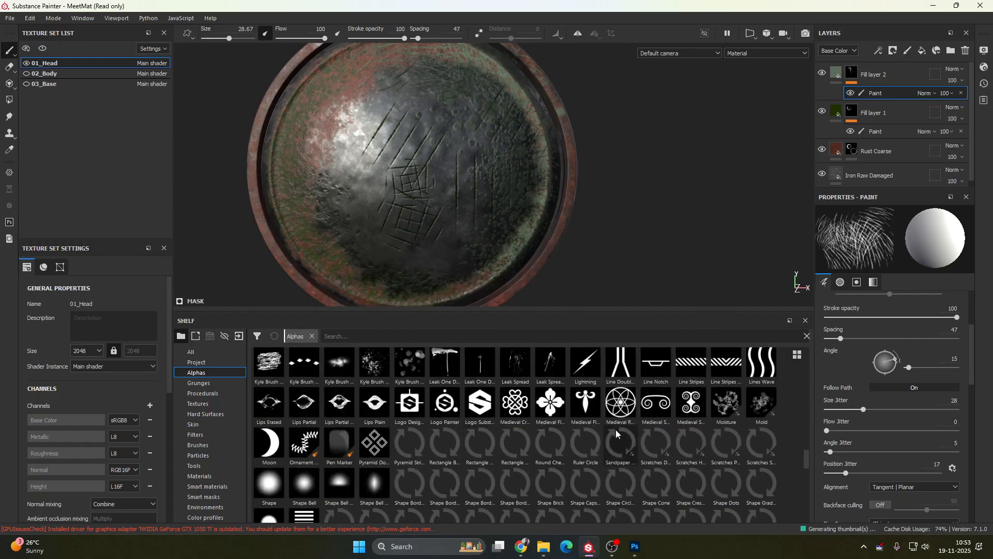
{"action": "scroll", "coordinate": [652, 455], "scroll_direction": "down", "scroll_amount": 5}
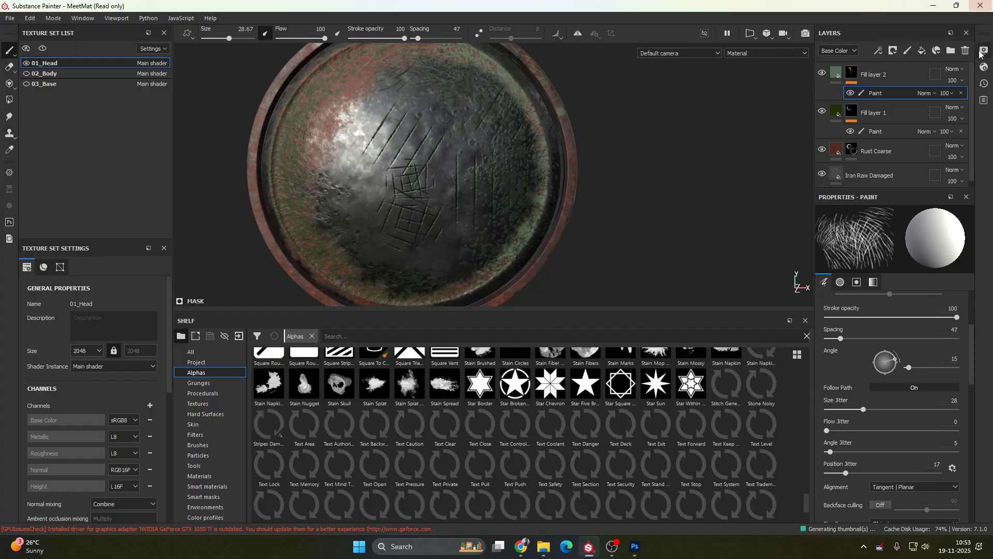
- Add a paint layer above Fill layer 2 and limit its brush material to the color and height channels
{"action": "left_click", "coordinate": [898, 76]}
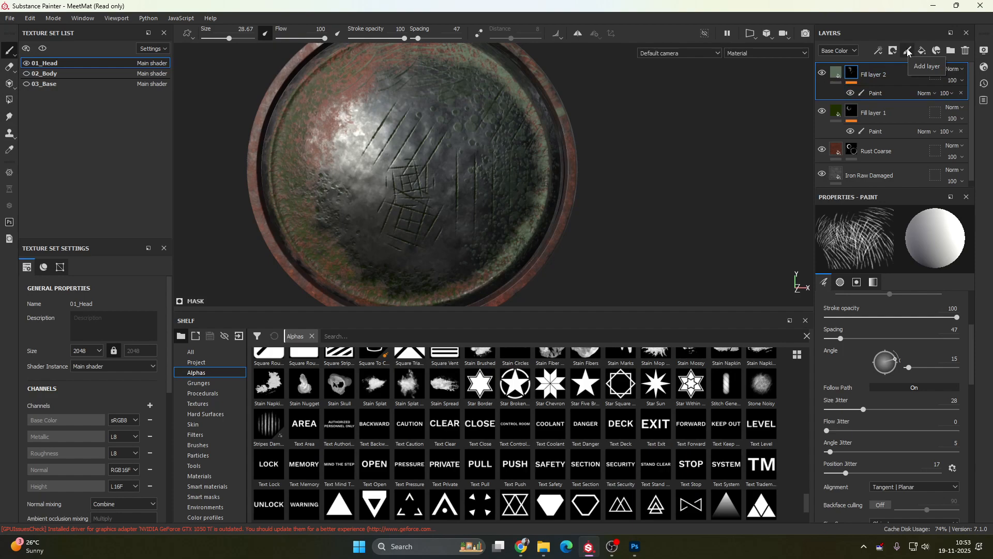
{"action": "left_click", "coordinate": [908, 50]}
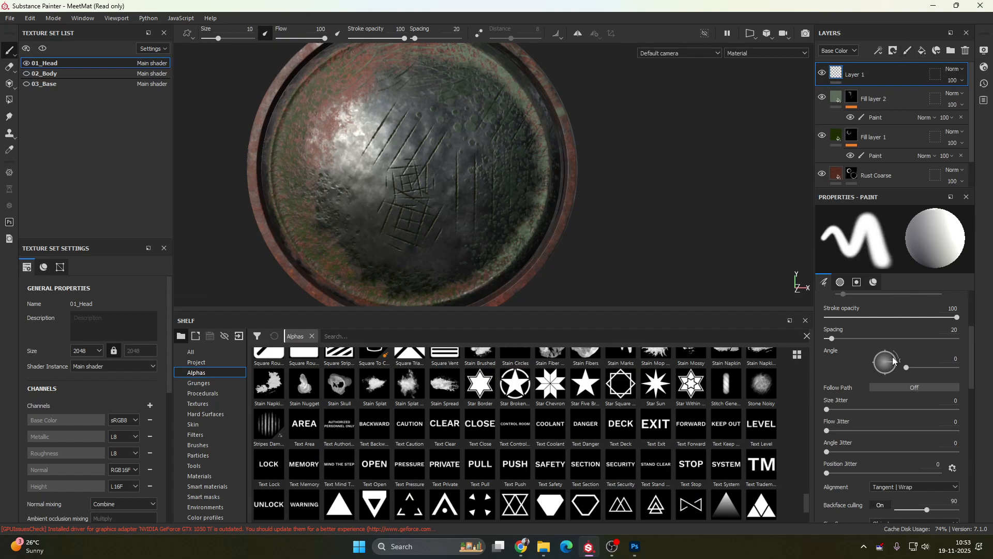
{"action": "scroll", "coordinate": [889, 448], "scroll_direction": "down", "scroll_amount": 6}
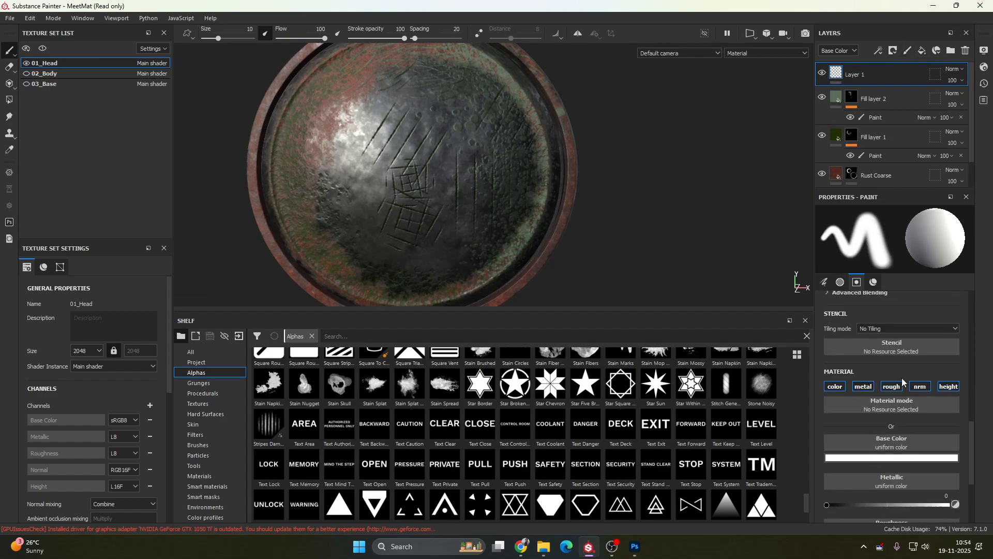
{"action": "left_click", "coordinate": [842, 388], "text": "alt"}
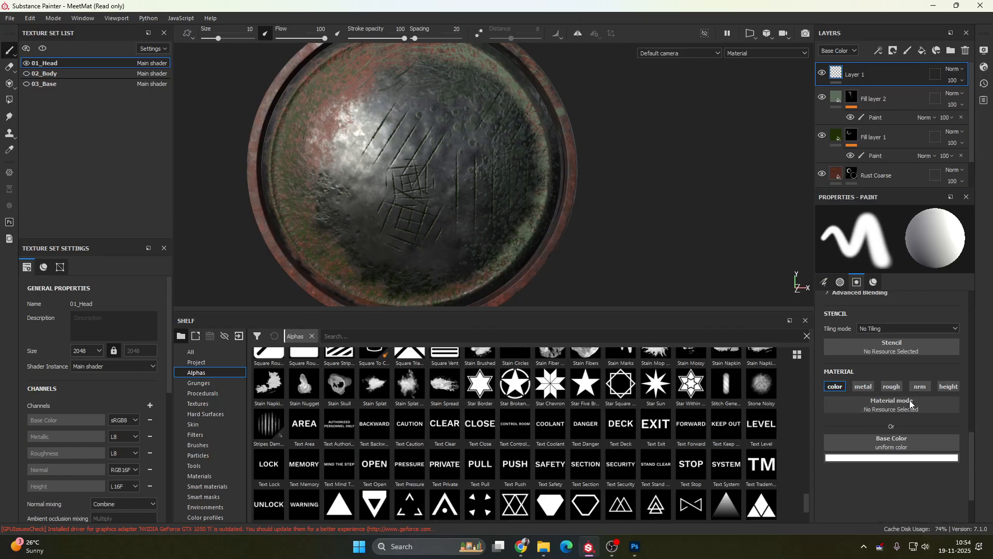
{"action": "left_click", "coordinate": [949, 387]}
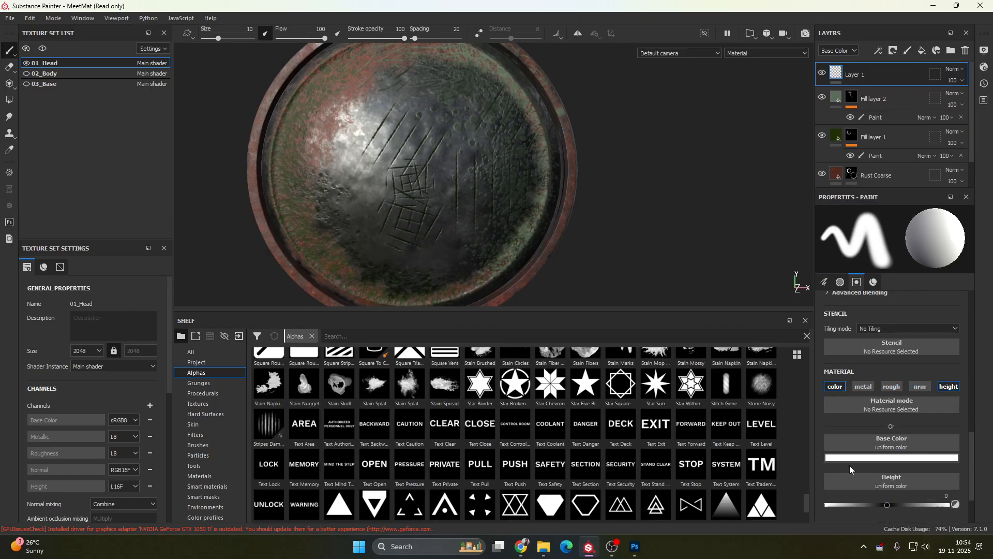
- Set the brush's base color to yellow and its height to 0.3942
{"action": "left_click", "coordinate": [906, 458]}
{"action": "mouse_move", "coordinate": [942, 435]}
{"action": "left_mouse_down"}
{"action": "mouse_move", "coordinate": [940, 363]}
{"action": "mouse_move", "coordinate": [940, 423]}
{"action": "mouse_move", "coordinate": [926, 346]}
{"action": "left_mouse_up"}
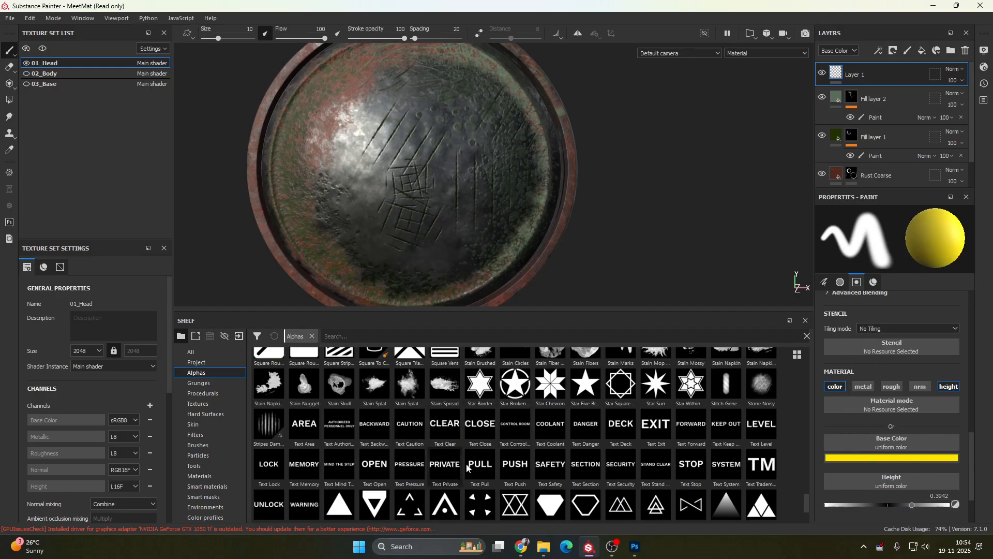
- Stamp the Sign Electromagnetic alpha once on the centre of the head's face with brush size 48.38
{"action": "scroll", "coordinate": [583, 477], "scroll_direction": "up", "scroll_amount": 5}
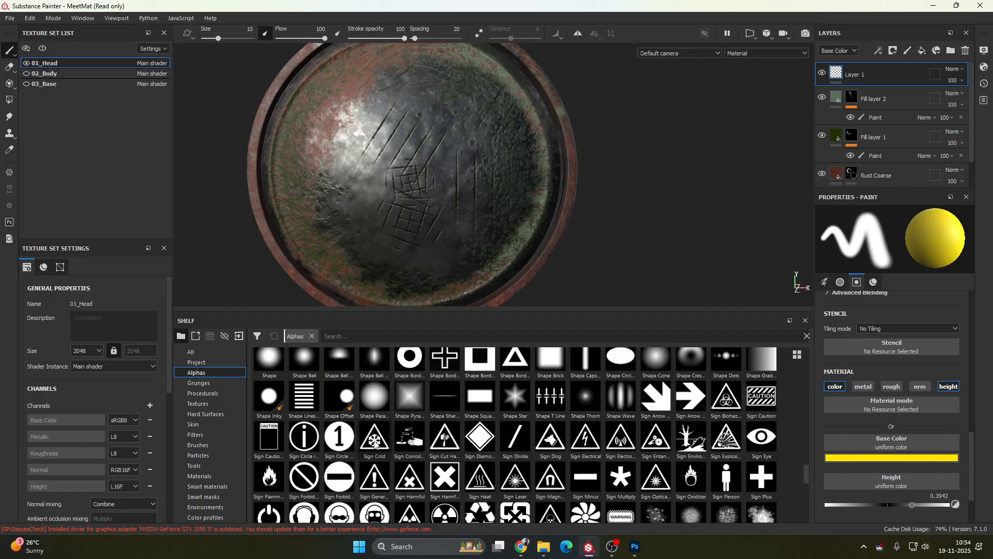
{"action": "mouse_move", "coordinate": [615, 442]}
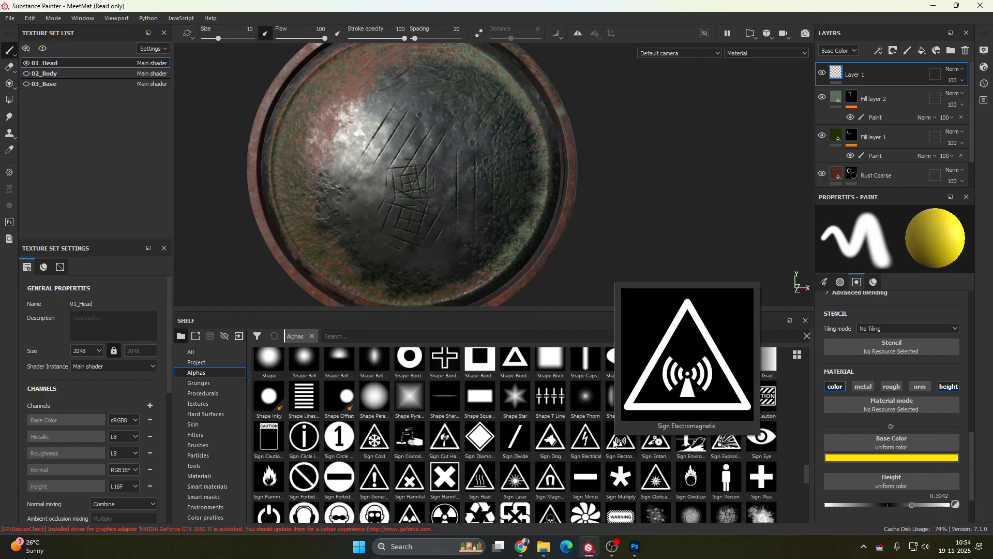
{"action": "left_click", "coordinate": [615, 442]}
{"action": "scroll", "coordinate": [620, 459], "scroll_direction": "down", "scroll_amount": 5}
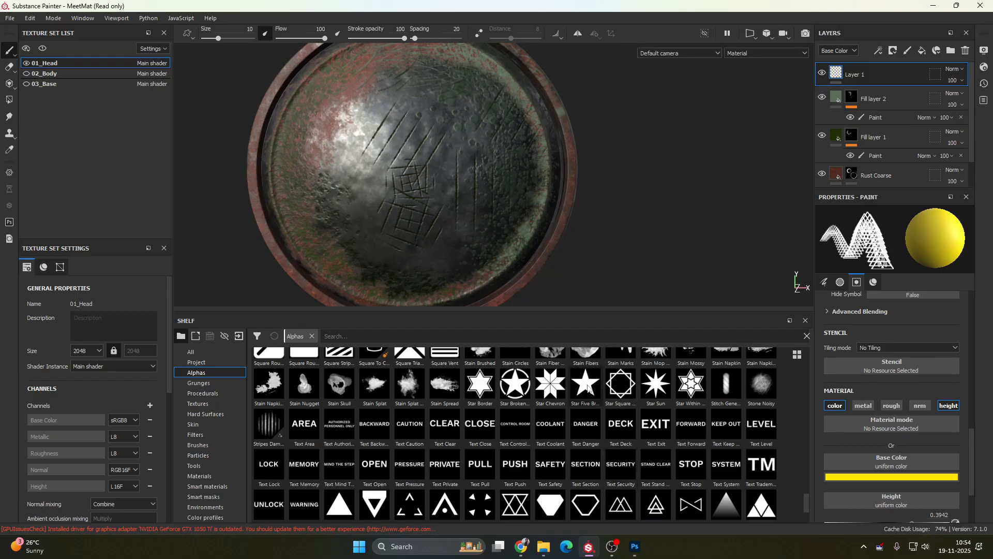
{"action": "scroll", "coordinate": [592, 399], "scroll_direction": "up", "scroll_amount": 3}
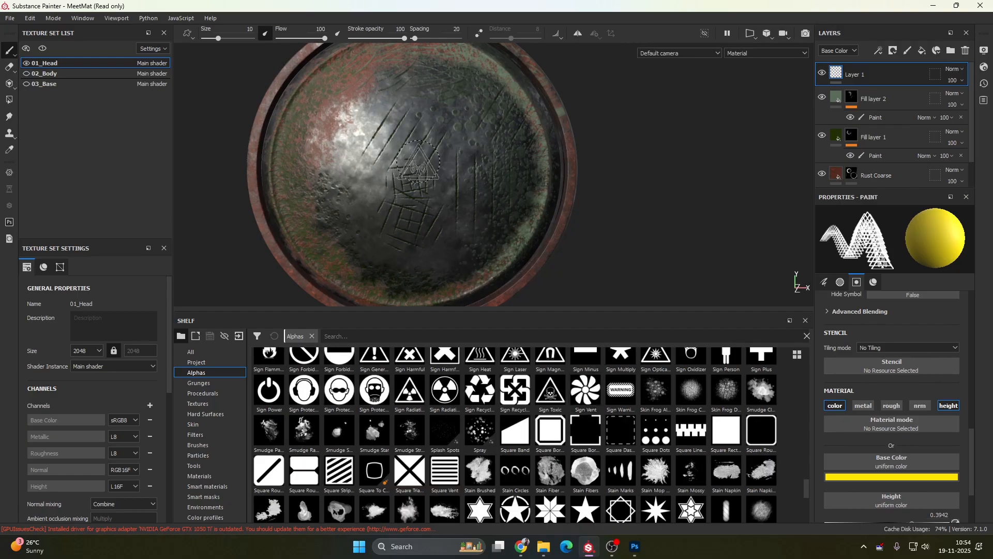
{"action": "scroll", "coordinate": [852, 399], "scroll_direction": "up", "scroll_amount": 3}
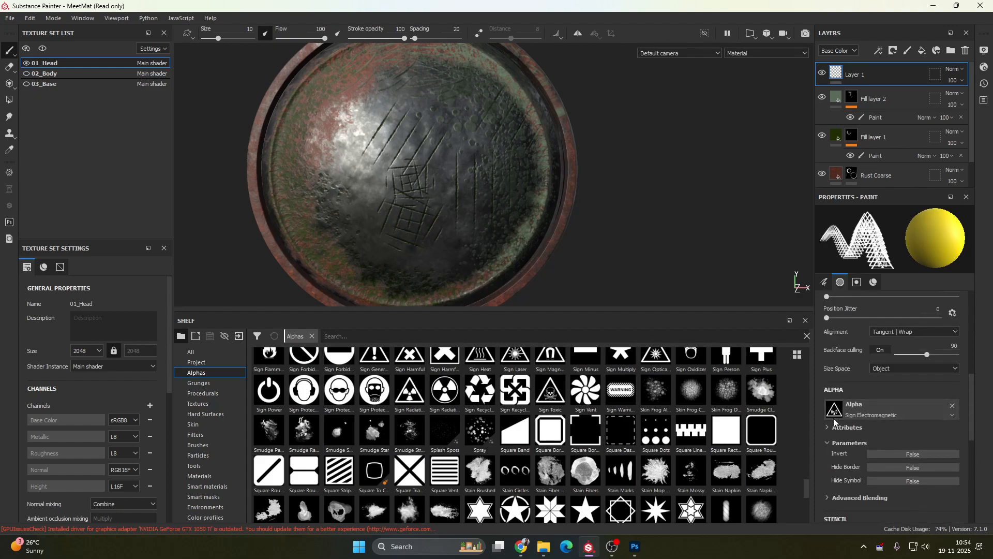
{"action": "mouse_move", "coordinate": [373, 154]}
{"action": "right_mouse_down", "text": "ctrl"}
{"action": "mouse_move", "coordinate": [387, 181]}
{"action": "mouse_move", "coordinate": [405, 174]}
{"action": "mouse_move", "coordinate": [406, 155]}
{"action": "right_mouse_up", "text": "ctrl"}
{"action": "left_click", "coordinate": [406, 156]}
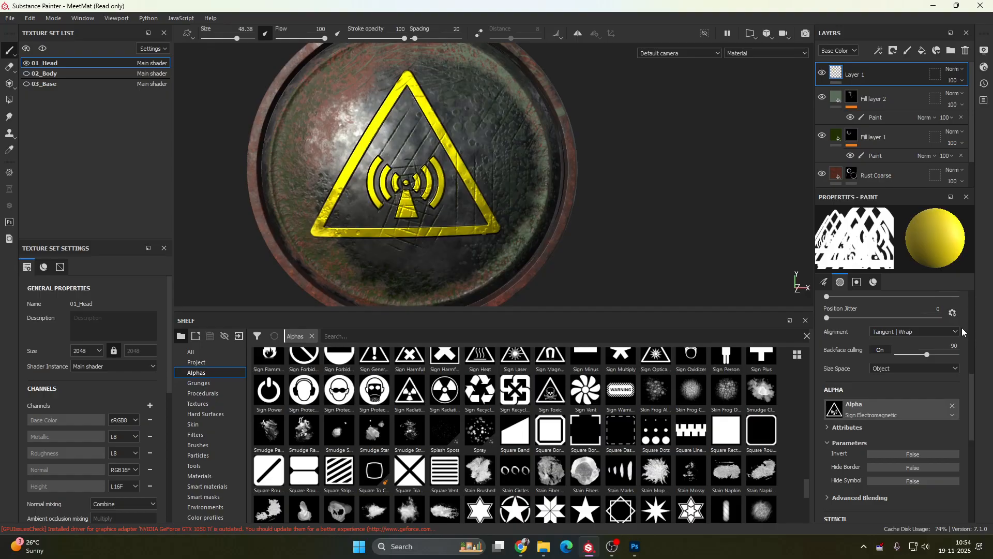
- Examine the relief and color of the stamped yellow warning sign up close, from the side and from a distance
{"action": "left_click_drag", "start_coordinate": [549, 289], "coordinate": [286, 202], "text": "alt"}
{"action": "scroll", "coordinate": [440, 197], "scroll_direction": "down", "scroll_amount": 3}
{"action": "scroll", "coordinate": [463, 196], "scroll_direction": "up", "scroll_amount": 5}
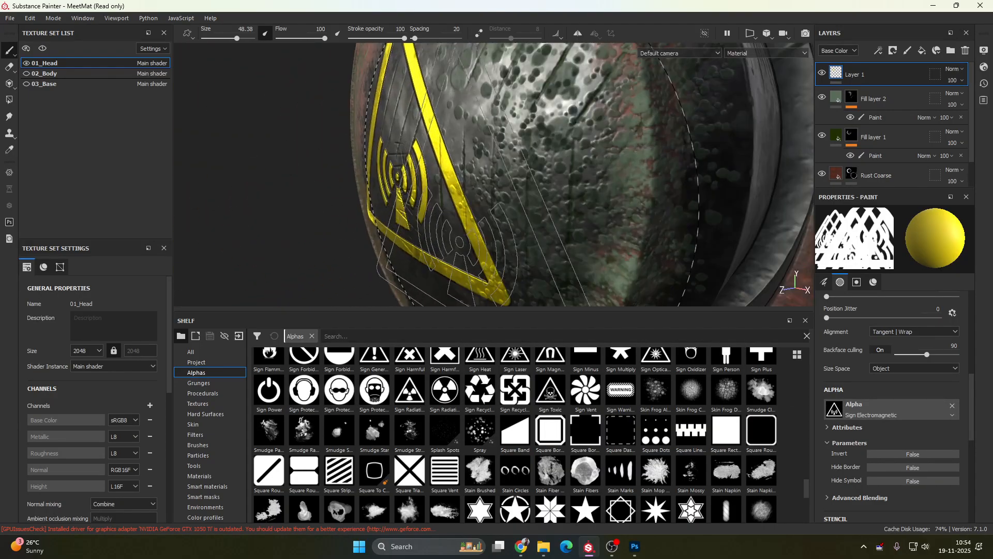
{"action": "scroll", "coordinate": [460, 242], "scroll_direction": "up", "scroll_amount": 2}
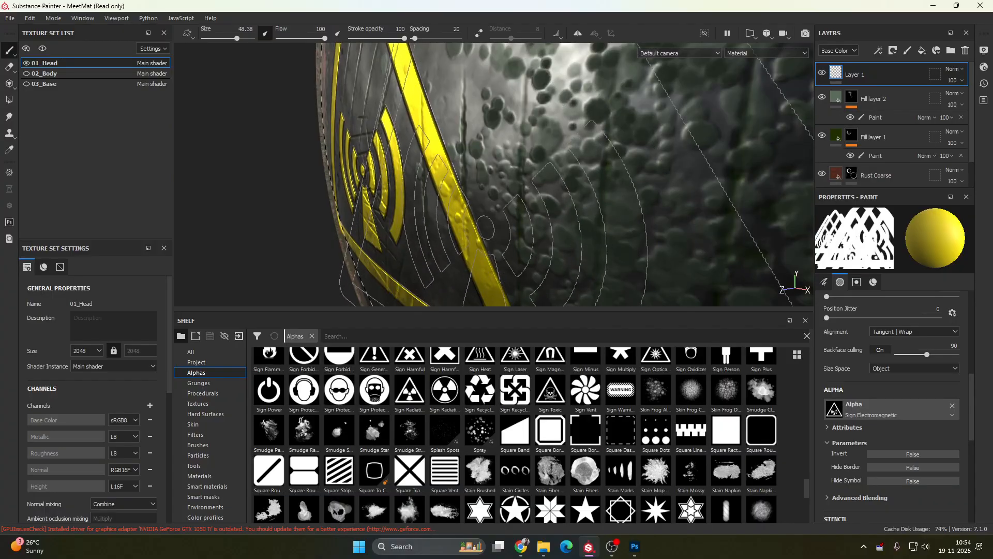
{"action": "scroll", "coordinate": [485, 228], "scroll_direction": "down", "scroll_amount": 5}
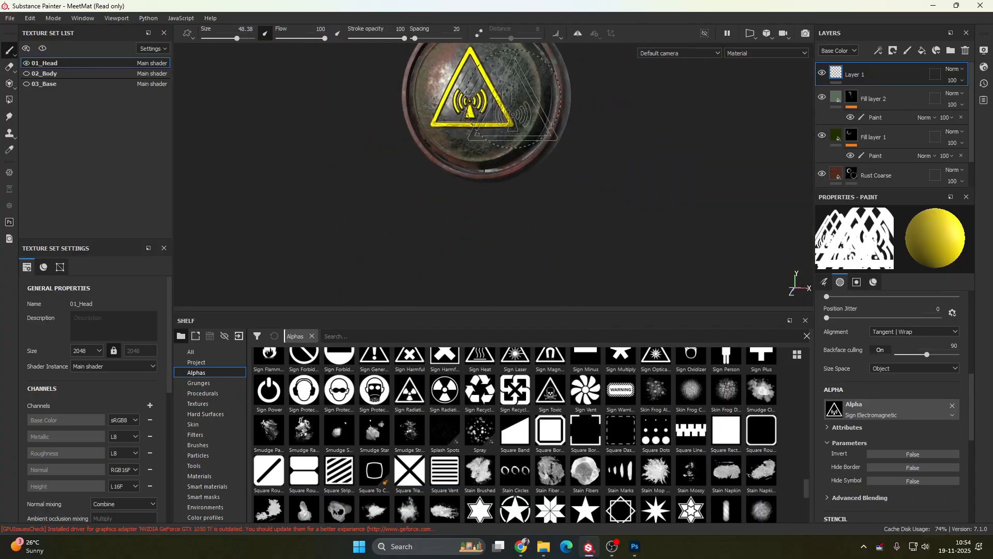
{"action": "middle_click_drag", "start_coordinate": [512, 99], "coordinate": [506, 178], "text": "alt"}
{"action": "scroll", "coordinate": [505, 194], "scroll_direction": "down", "scroll_amount": 2}
{"action": "left_click_drag", "start_coordinate": [491, 199], "coordinate": [510, 201], "text": "alt"}
{"action": "scroll", "coordinate": [504, 202], "scroll_direction": "down", "scroll_amount": 2}
{"action": "scroll", "coordinate": [505, 202], "scroll_direction": "up", "scroll_amount": 2}
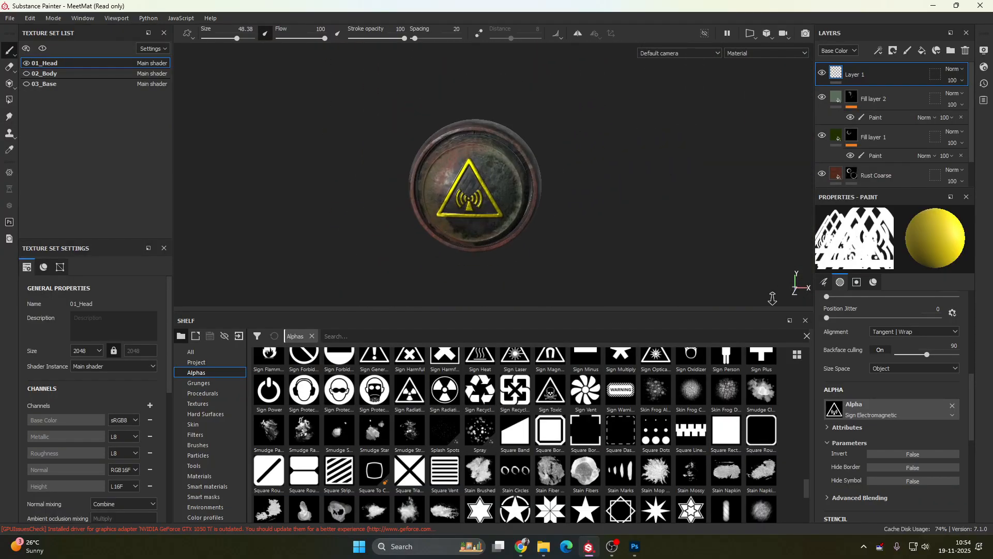
{"action": "right_click_drag", "start_coordinate": [515, 199], "coordinate": [533, 200], "text": "alt"}
{"action": "middle_click_drag", "start_coordinate": [536, 200], "coordinate": [537, 182], "text": "alt"}
{"action": "left_click_drag", "start_coordinate": [513, 197], "coordinate": [527, 190], "text": "alt"}
{"action": "right_click_drag", "start_coordinate": [535, 189], "coordinate": [559, 199], "text": "alt"}
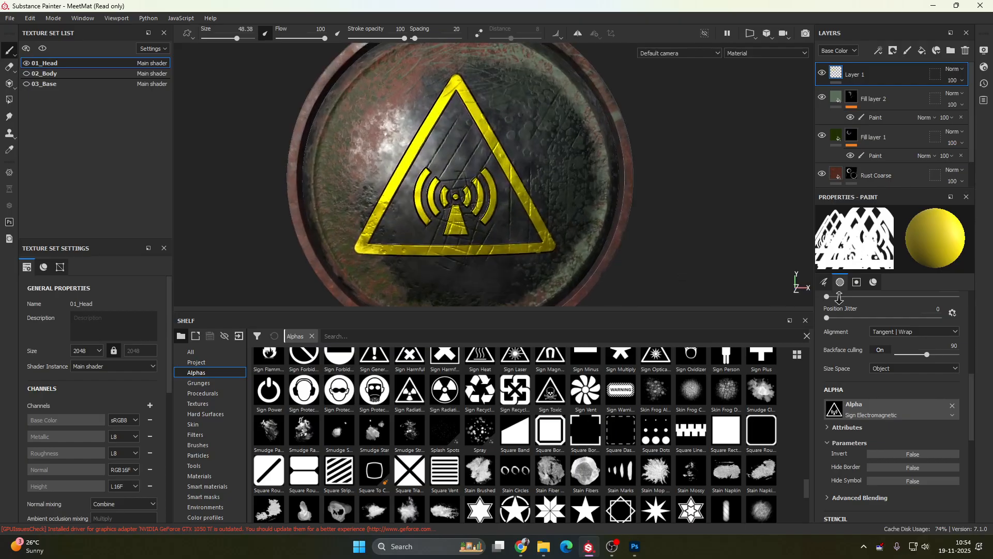
{"action": "right_click_drag", "start_coordinate": [839, 297], "coordinate": [834, 296], "text": "alt"}
{"action": "middle_click_drag", "start_coordinate": [627, 177], "coordinate": [627, 185], "text": "alt"}
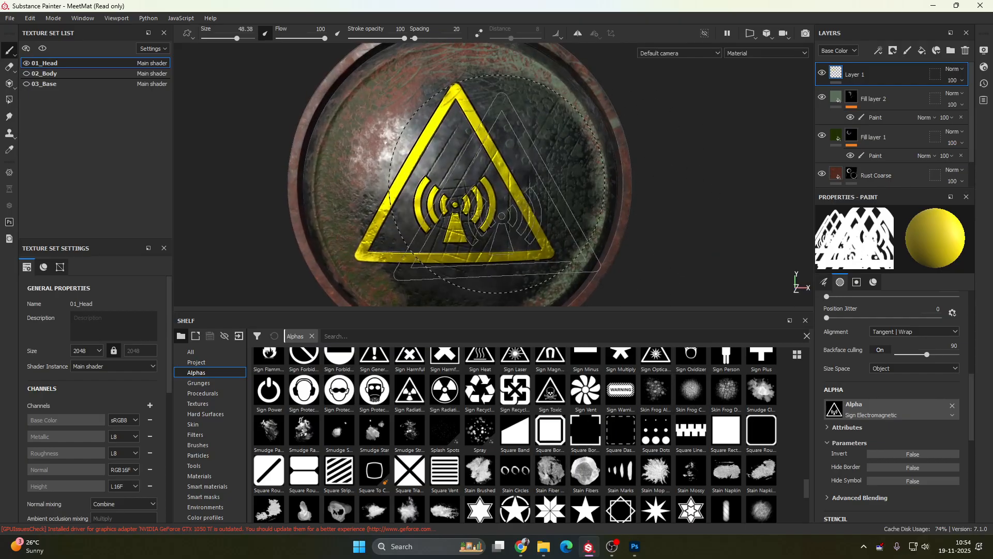
- Choose the Sign Vent alpha for the brush and reduce the brush size to 10
{"action": "left_click", "coordinate": [586, 391]}
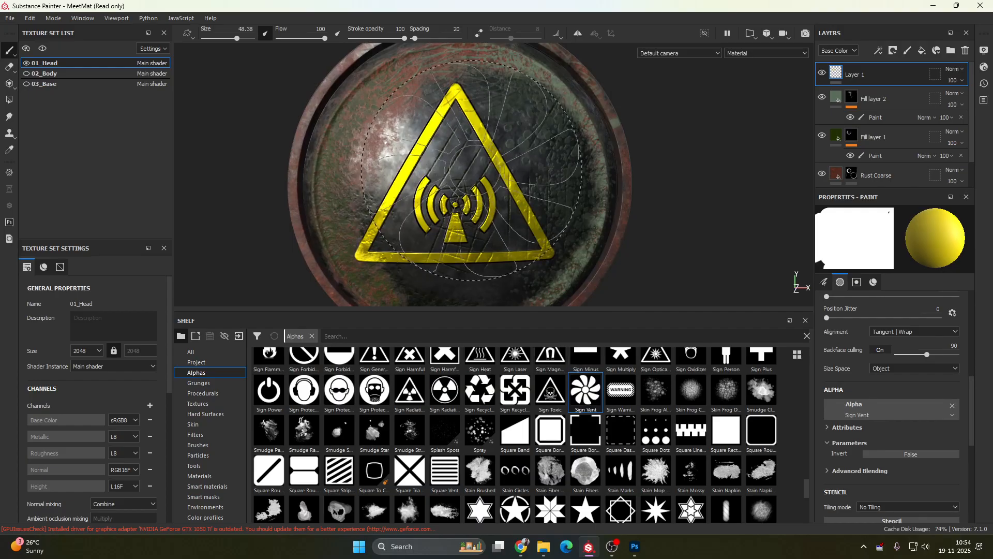
{"action": "mouse_move", "coordinate": [454, 169]}
{"action": "right_mouse_down", "text": "ctrl"}
{"action": "mouse_move", "coordinate": [411, 169]}
{"action": "mouse_move", "coordinate": [446, 169]}
{"action": "mouse_move", "coordinate": [434, 166]}
{"action": "right_mouse_up", "text": "ctrl"}
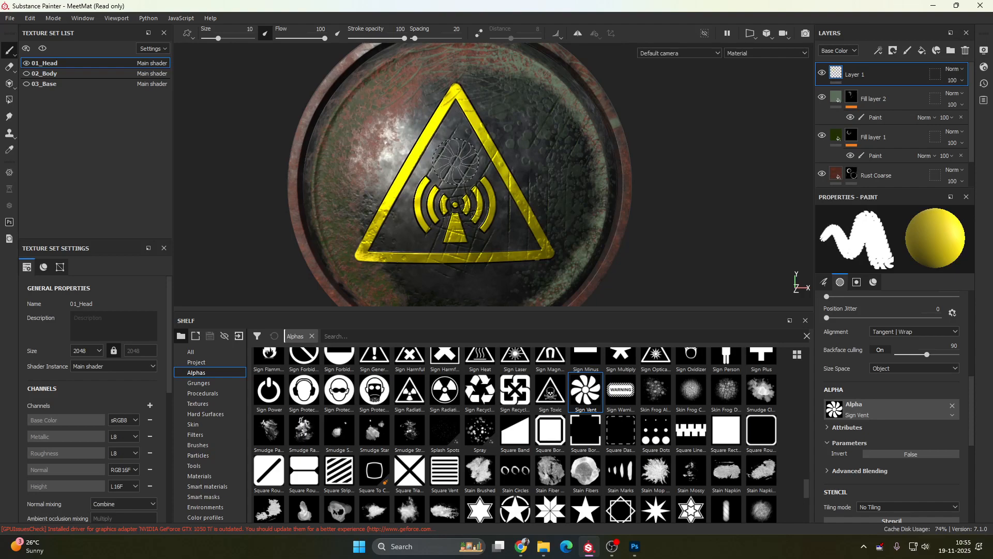
- Set the brush's base color to orange and stamp the vent sign inside the yellow triangle, above the antenna symbol
{"action": "scroll", "coordinate": [899, 483], "scroll_direction": "down", "scroll_amount": 3}
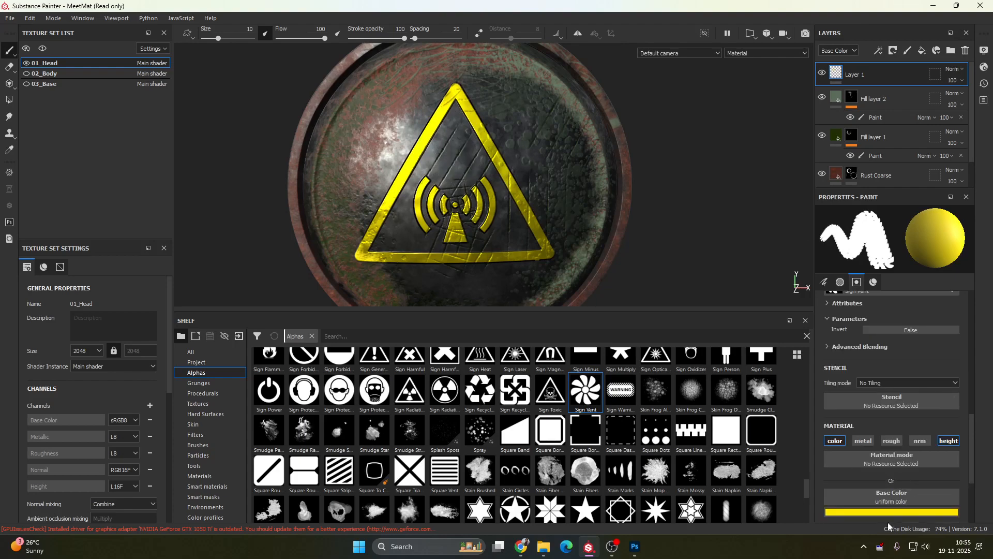
{"action": "left_click", "coordinate": [889, 512]}
{"action": "left_click_drag", "start_coordinate": [938, 476], "coordinate": [940, 486]}
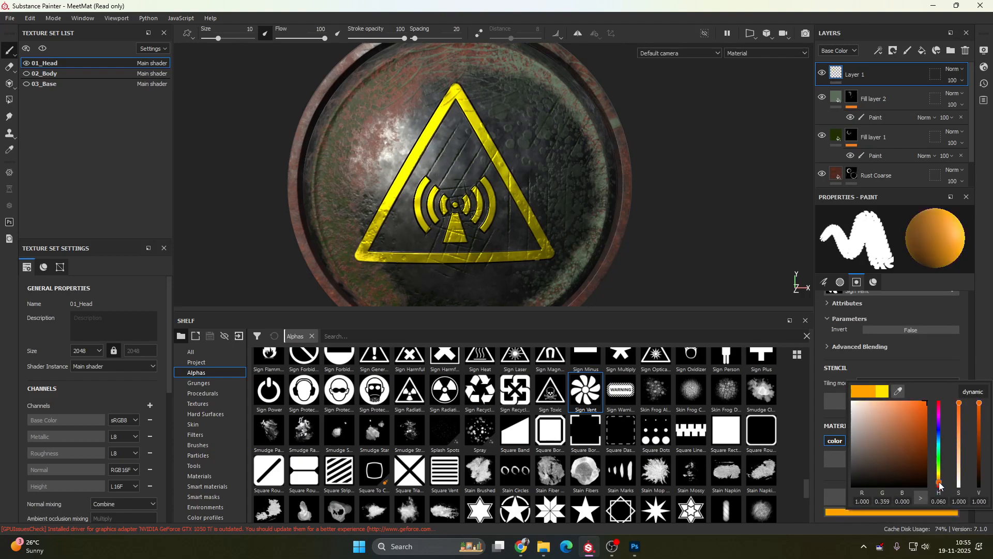
{"action": "left_click", "coordinate": [463, 155]}
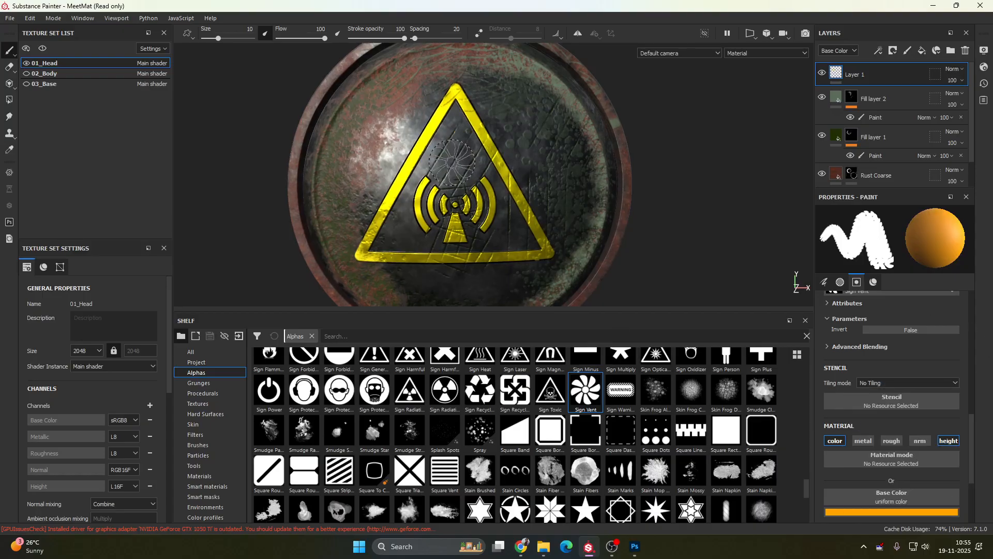
{"action": "left_click", "coordinate": [455, 162]}
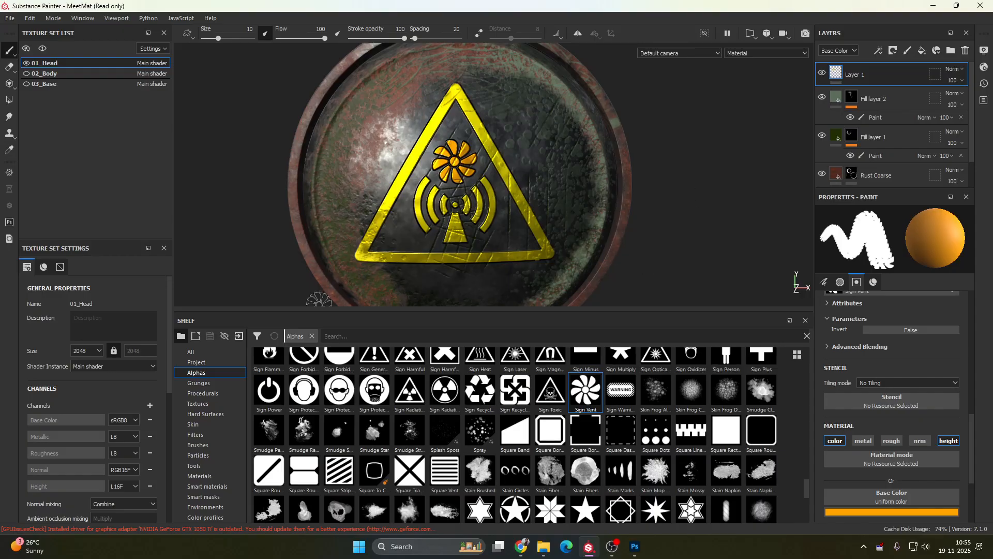
- Choose the Text Authorized Personnel Only alpha from the shelf for the brush
{"action": "scroll", "coordinate": [585, 189], "scroll_direction": "down", "scroll_amount": 5}
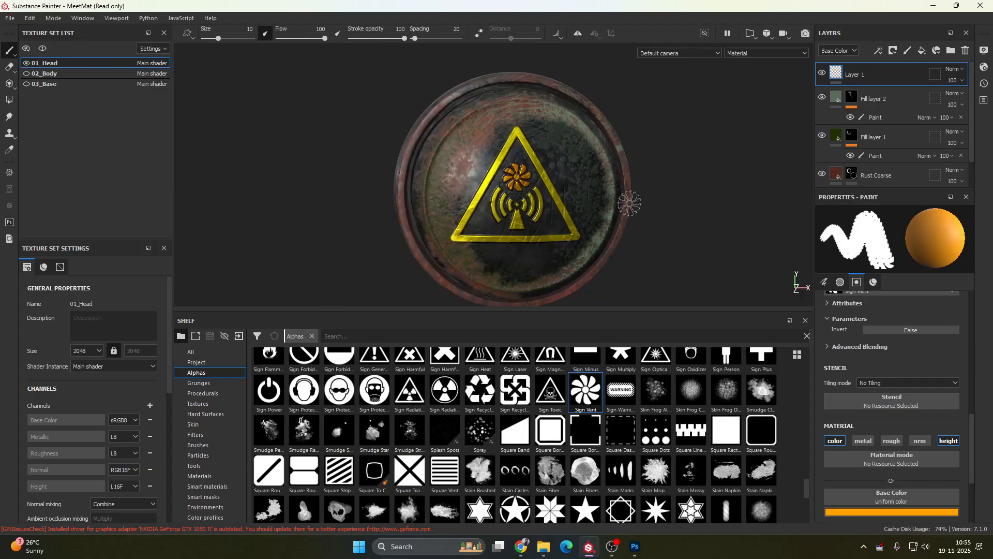
{"action": "left_click_drag", "start_coordinate": [584, 189], "coordinate": [583, 211], "text": "alt"}
{"action": "scroll", "coordinate": [583, 212], "scroll_direction": "down", "scroll_amount": 3}
{"action": "scroll", "coordinate": [583, 211], "scroll_direction": "up", "scroll_amount": 5}
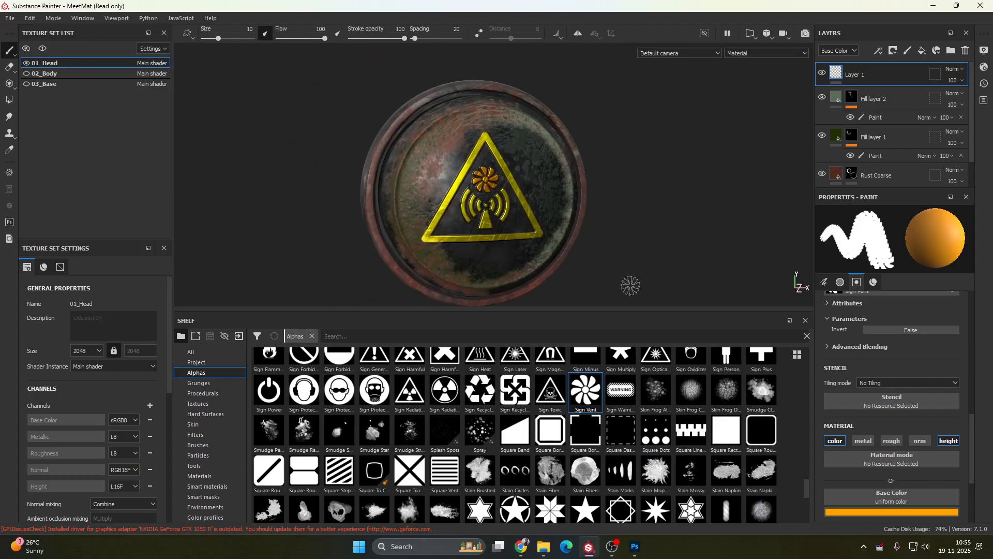
{"action": "scroll", "coordinate": [570, 483], "scroll_direction": "down", "scroll_amount": 10}
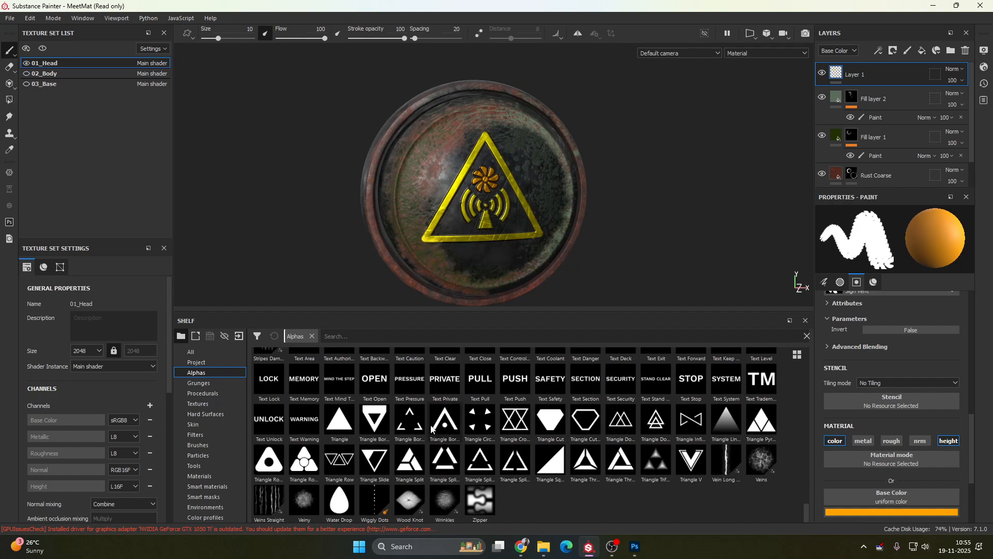
{"action": "mouse_move", "coordinate": [442, 424]}
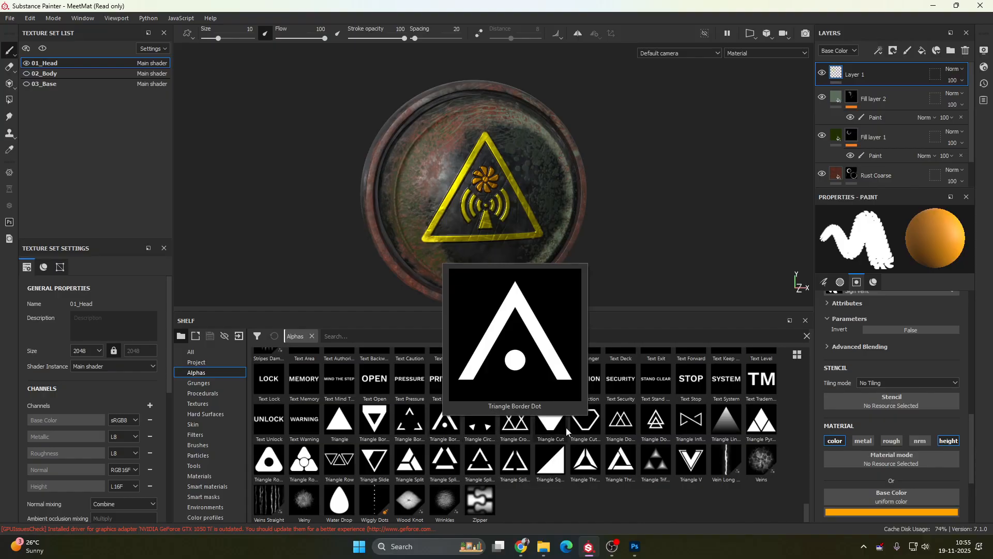
{"action": "scroll", "coordinate": [611, 398], "scroll_direction": "up", "scroll_amount": 5}
{"action": "scroll", "coordinate": [604, 456], "scroll_direction": "down", "scroll_amount": 2}
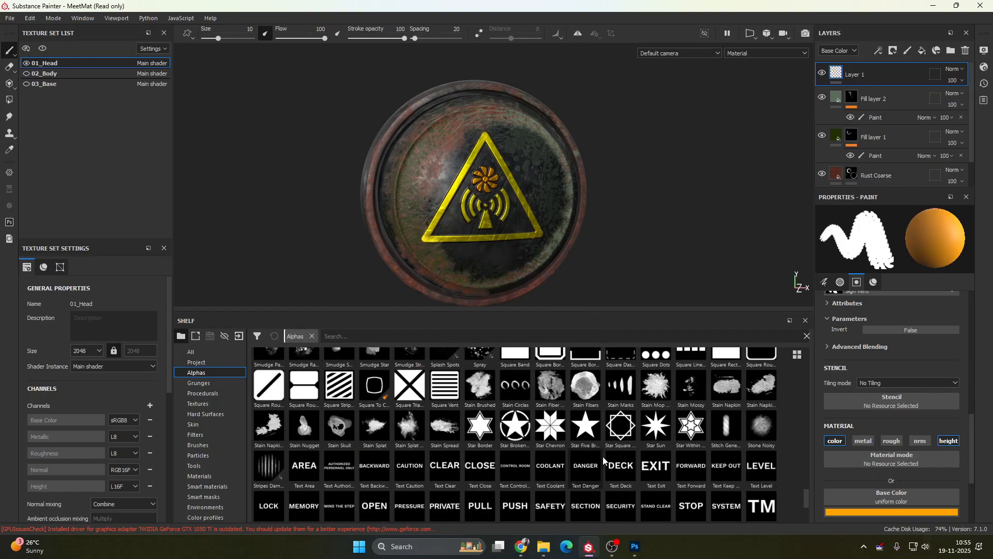
{"action": "left_click", "coordinate": [341, 468]}
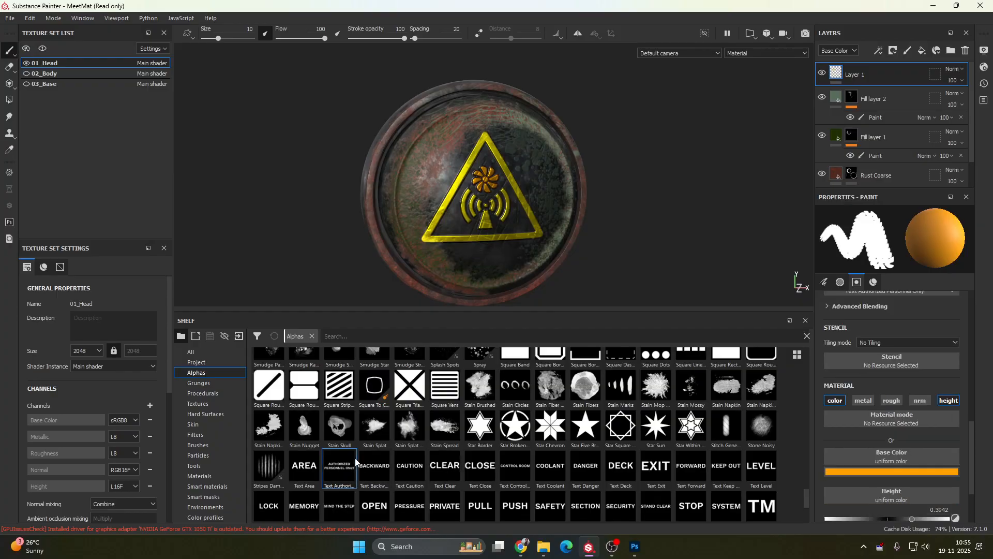
- Increase the brush size to 20.78 to suit the text stamp in the area below the yellow triangle
{"action": "scroll", "coordinate": [507, 220], "scroll_direction": "up", "scroll_amount": 2}
{"action": "scroll", "coordinate": [507, 220], "scroll_direction": "up", "scroll_amount": 3}
{"action": "middle_click_drag", "start_coordinate": [520, 264], "coordinate": [527, 164], "text": "alt"}
{"action": "left_click_drag", "start_coordinate": [527, 164], "coordinate": [512, 199], "text": "alt"}
{"action": "middle_click_drag", "start_coordinate": [513, 201], "coordinate": [551, 233], "text": "alt"}
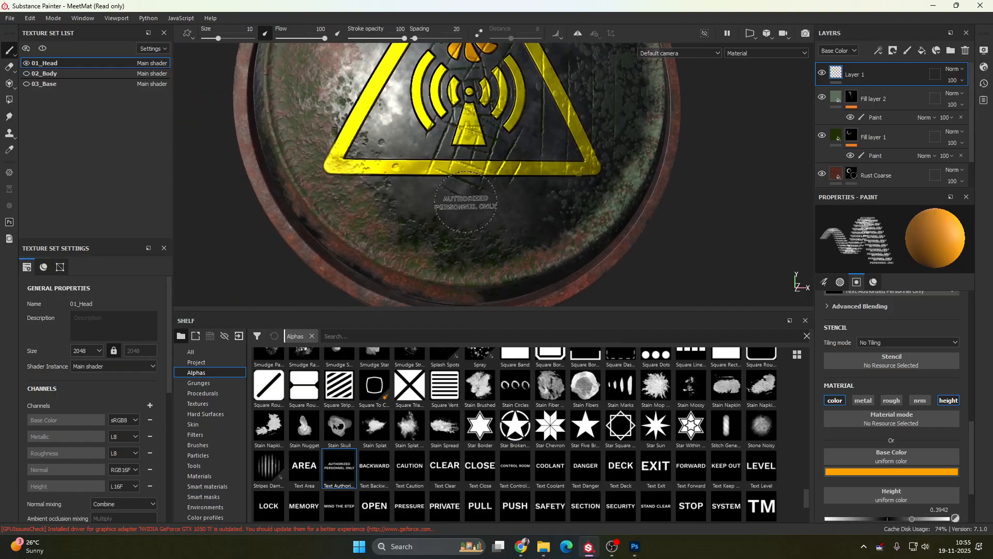
{"action": "right_click_drag", "start_coordinate": [467, 201], "coordinate": [507, 203], "text": "ctrl"}
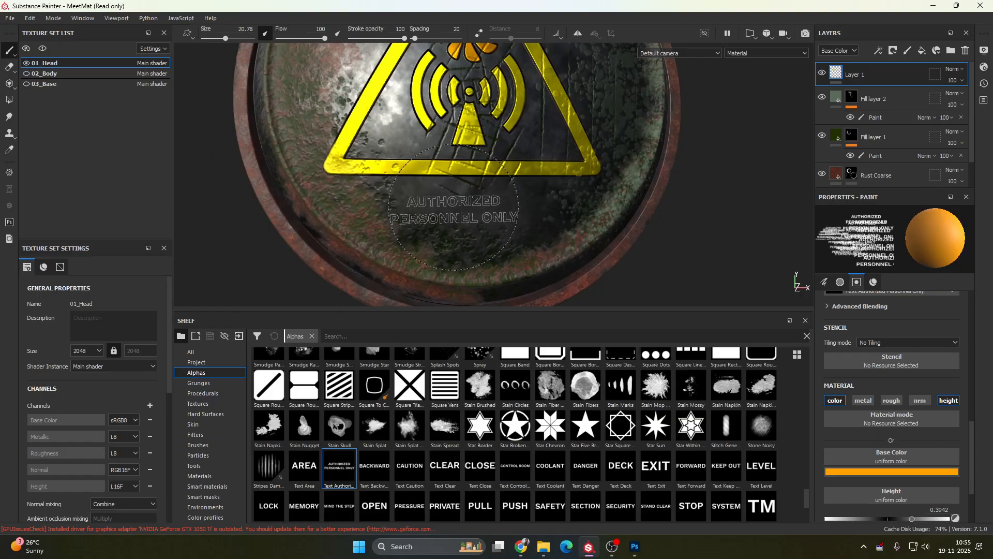
- Try out the brush rotation and flow interactively, ending with the text nearly level at angle 1 and flow 94
{"action": "key", "text": "ctrl"}
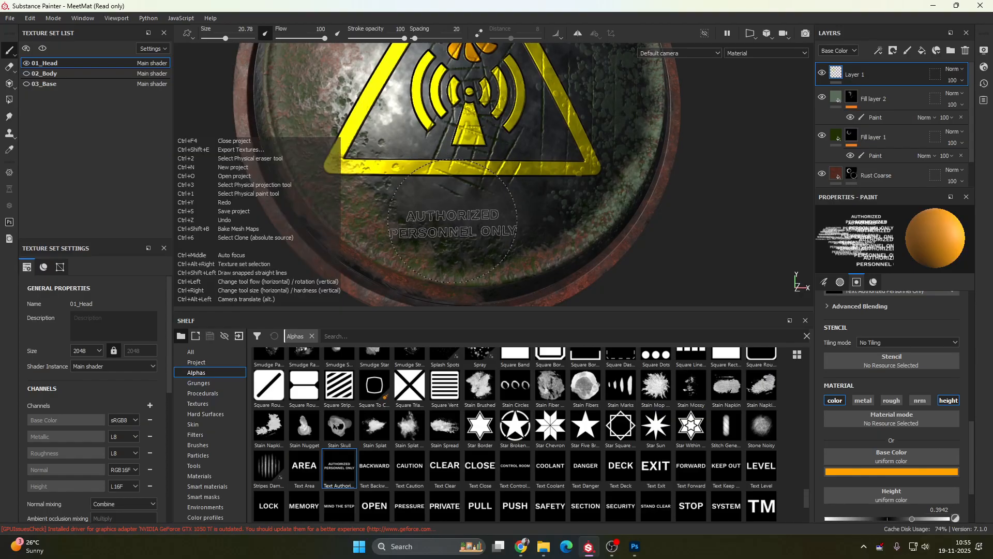
{"action": "left_click_drag", "start_coordinate": [452, 221], "coordinate": [453, 221], "text": "ctrl"}
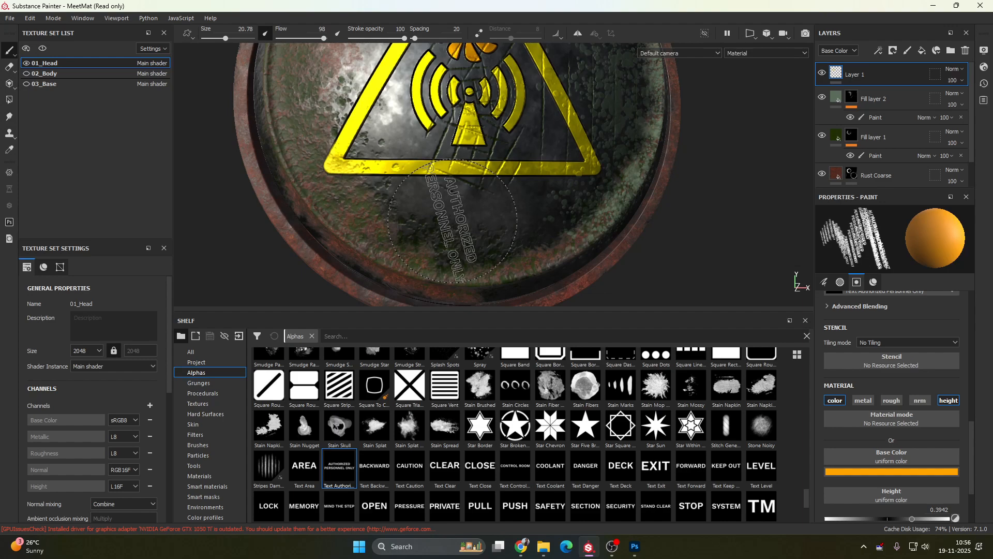
{"action": "left_click_drag", "start_coordinate": [453, 221], "coordinate": [453, 221], "text": "ctrl"}
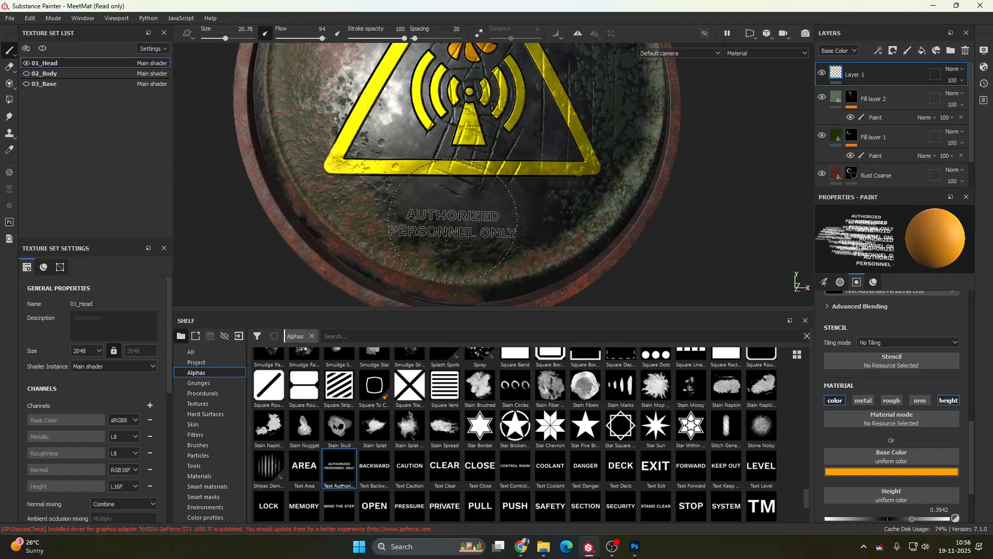
{"action": "scroll", "coordinate": [937, 399], "scroll_direction": "up", "scroll_amount": 5}
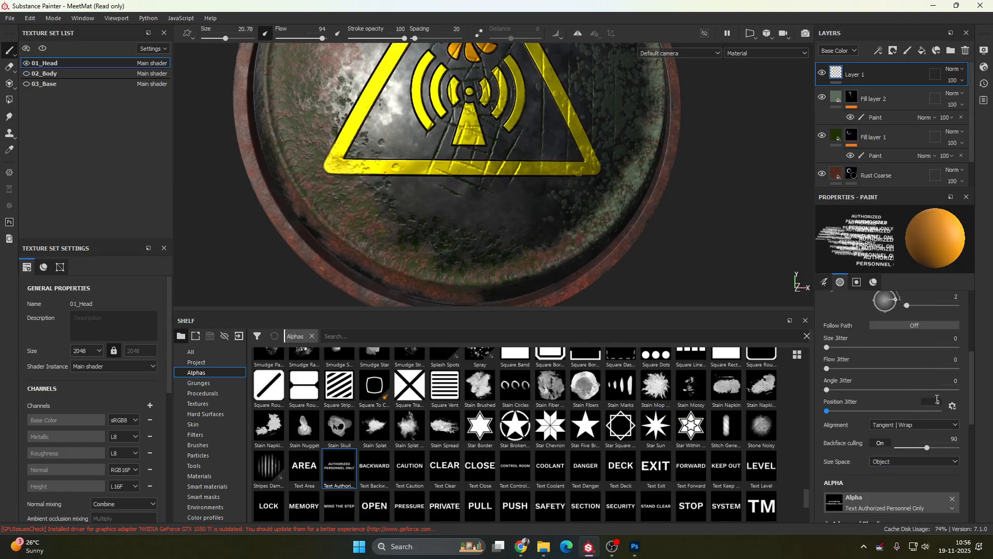
{"action": "scroll", "coordinate": [921, 400], "scroll_direction": "up", "scroll_amount": 2}
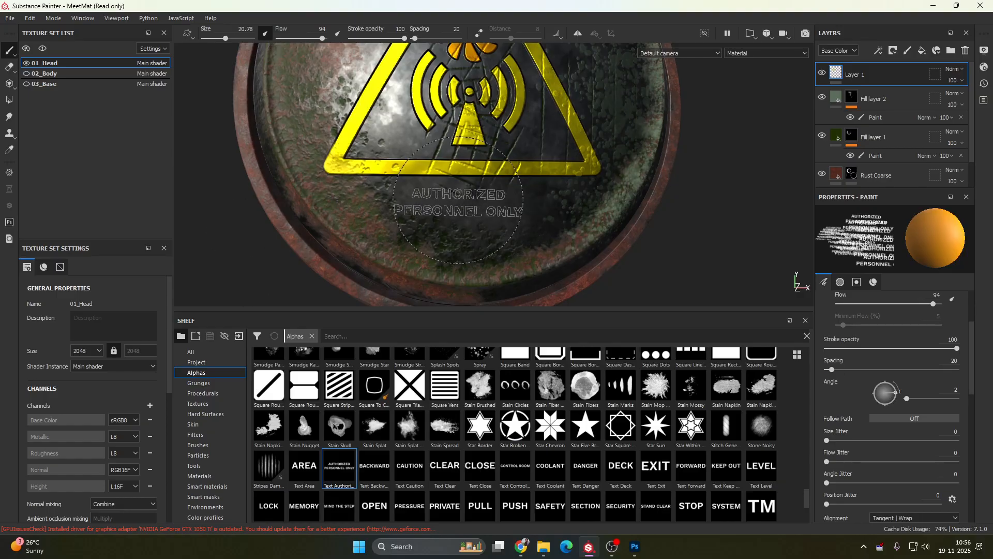
{"action": "left_click_drag", "start_coordinate": [458, 200], "coordinate": [459, 201], "text": "ctrl"}
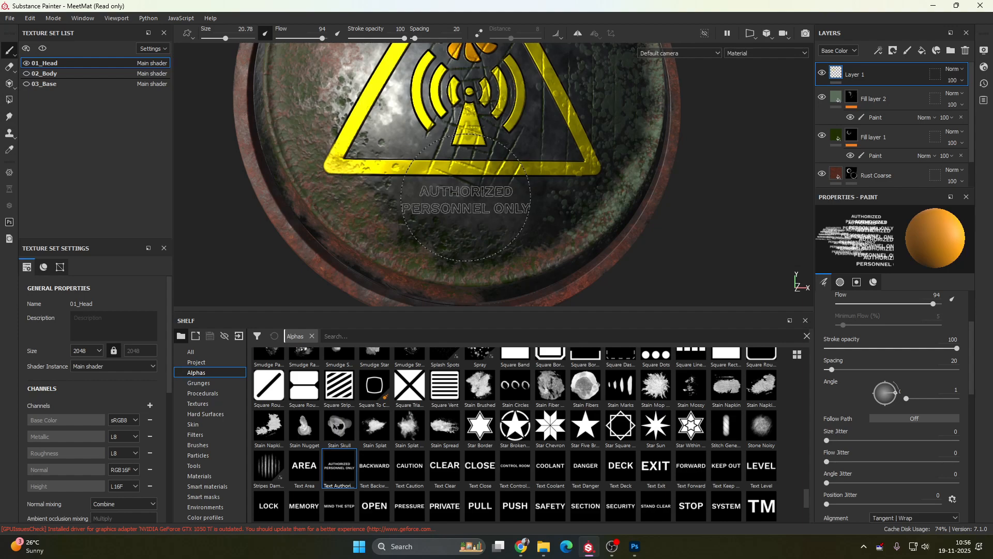
{"action": "left_click", "coordinate": [620, 551]}
{"action": "left_click", "coordinate": [620, 551]}
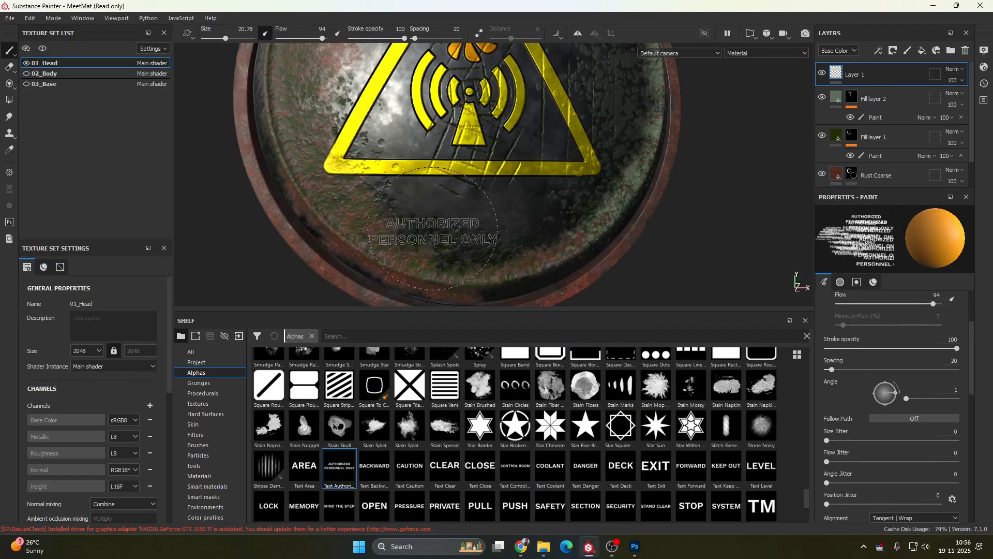
- Turn off the brush's color channel, set its height to -0.4938 and stamp the engraved text once beneath the yellow triangle
{"action": "scroll", "coordinate": [852, 333], "scroll_direction": "down", "scroll_amount": 10}
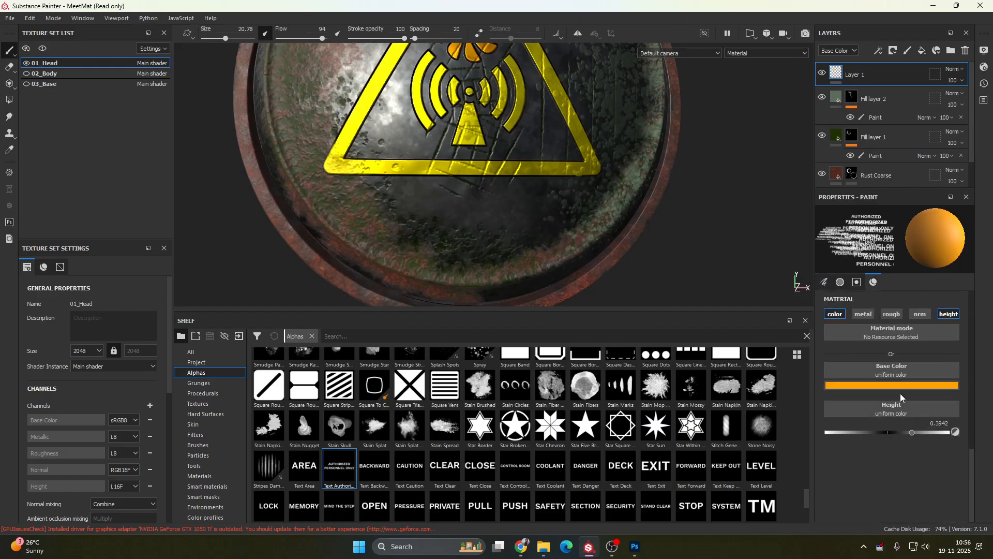
{"action": "left_click", "coordinate": [842, 315]}
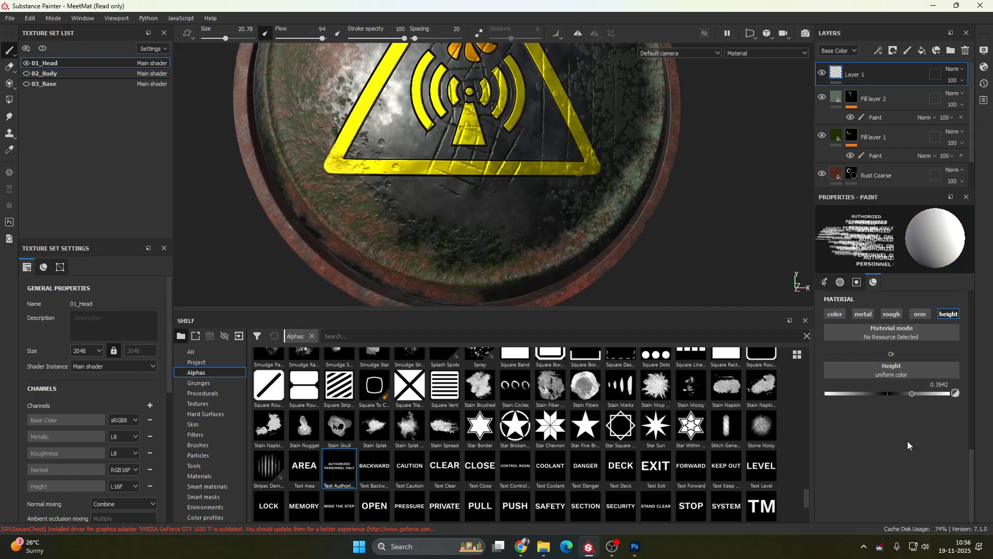
{"action": "left_click_drag", "start_coordinate": [858, 397], "coordinate": [856, 394]}
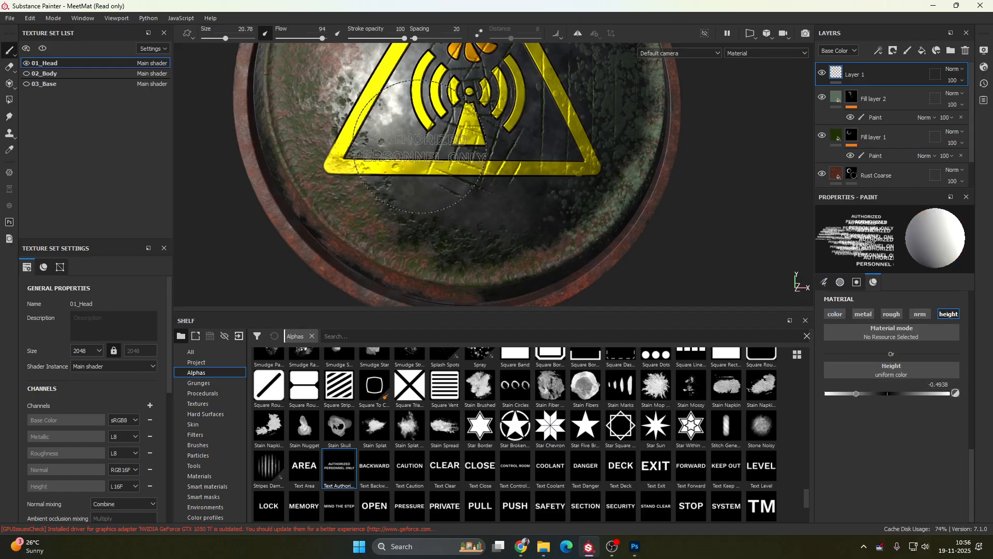
{"action": "left_click", "coordinate": [472, 204]}
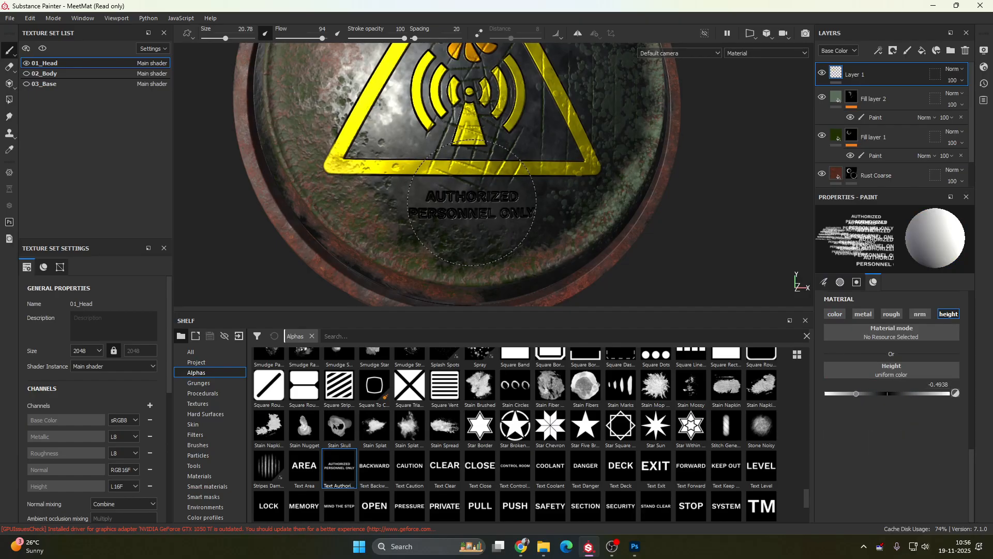
{"action": "right_click_drag", "start_coordinate": [602, 213], "coordinate": [783, 252], "text": "alt"}
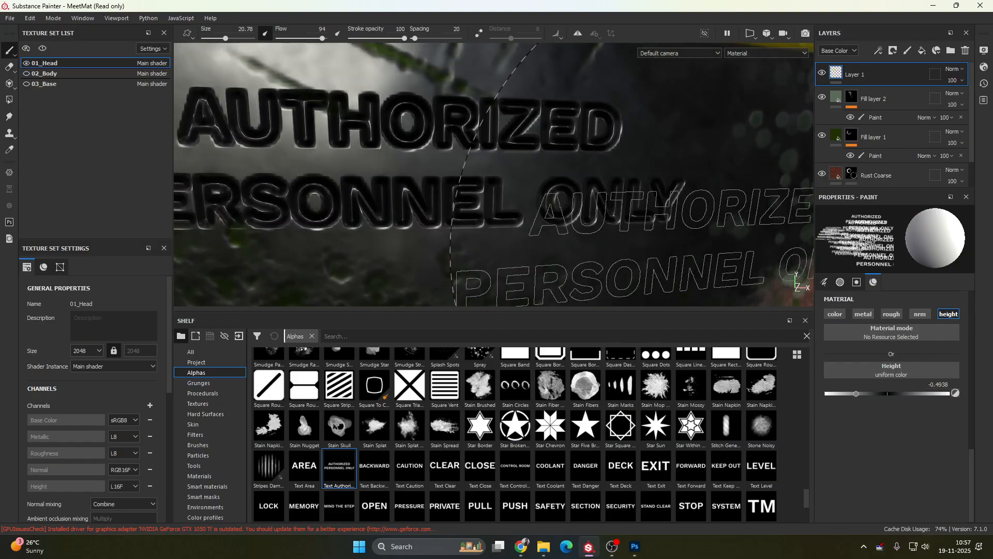
{"action": "scroll", "coordinate": [734, 239], "scroll_direction": "down", "scroll_amount": 8}
{"action": "left_click_drag", "start_coordinate": [734, 239], "coordinate": [572, 235], "text": "alt"}
{"action": "scroll", "coordinate": [538, 499], "scroll_direction": "down", "scroll_amount": 3}
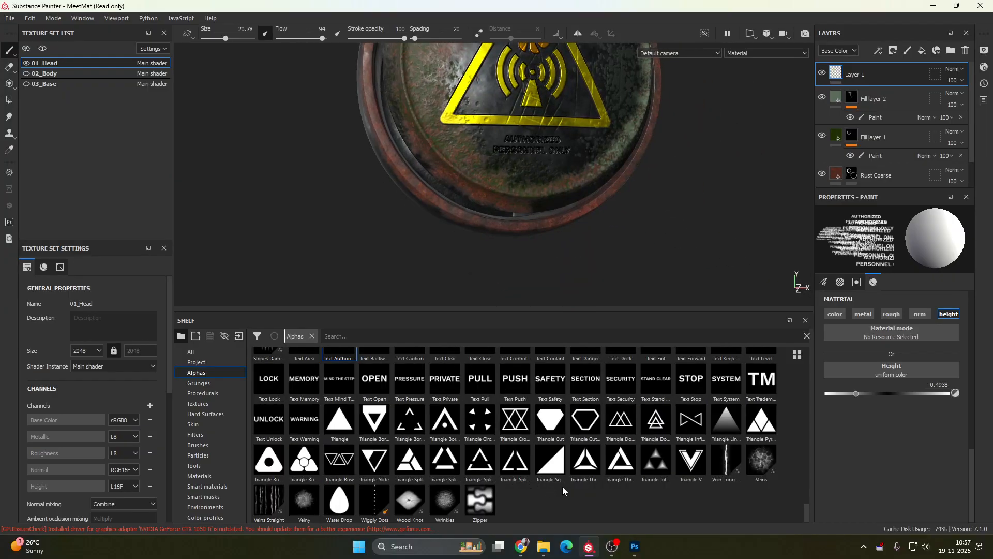
- Search the shelf's alphas for "subst" to find the font alphas
{"action": "scroll", "coordinate": [563, 486], "scroll_direction": "up", "scroll_amount": 3}
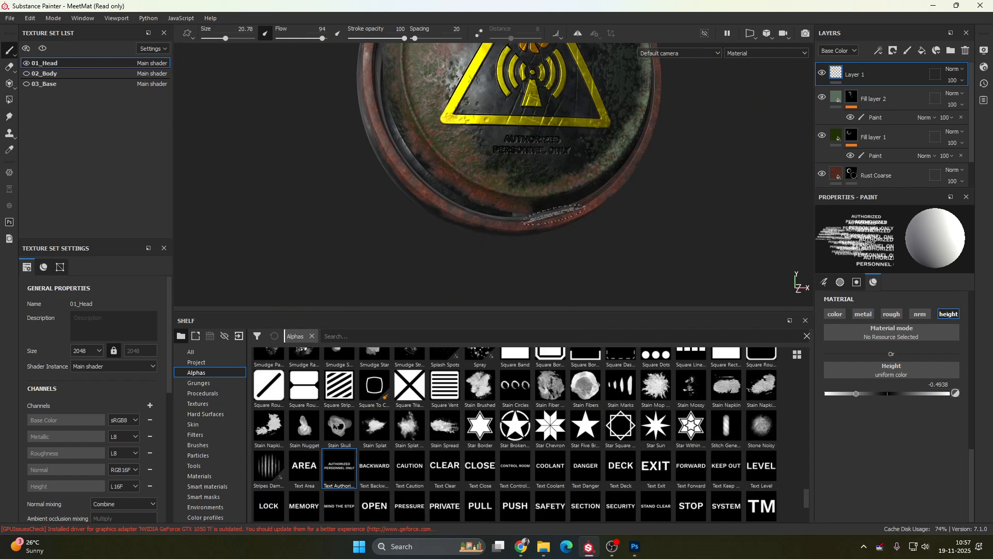
{"action": "left_click", "coordinate": [345, 335]}
{"action": "type", "text": "sub"}
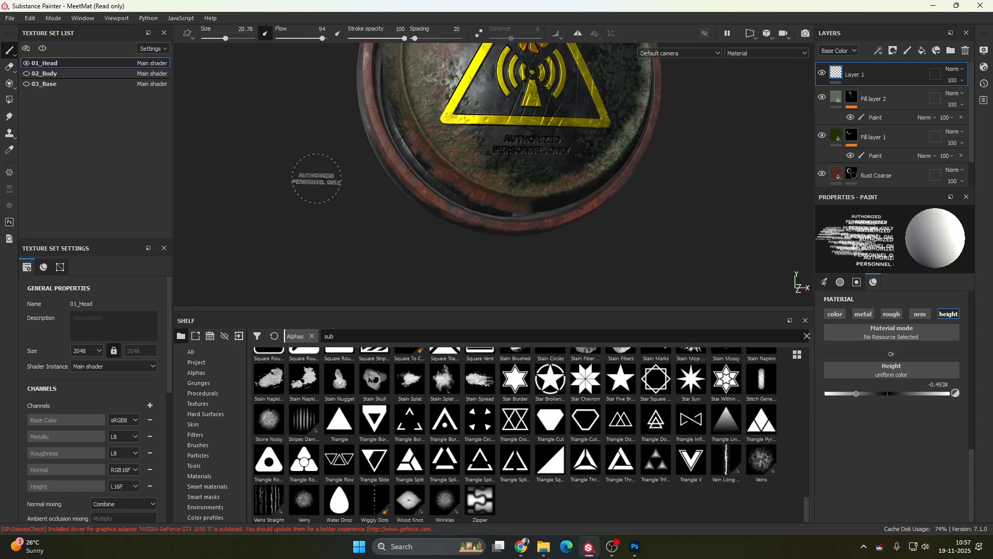
{"action": "scroll", "coordinate": [579, 470], "scroll_direction": "up", "scroll_amount": 15}
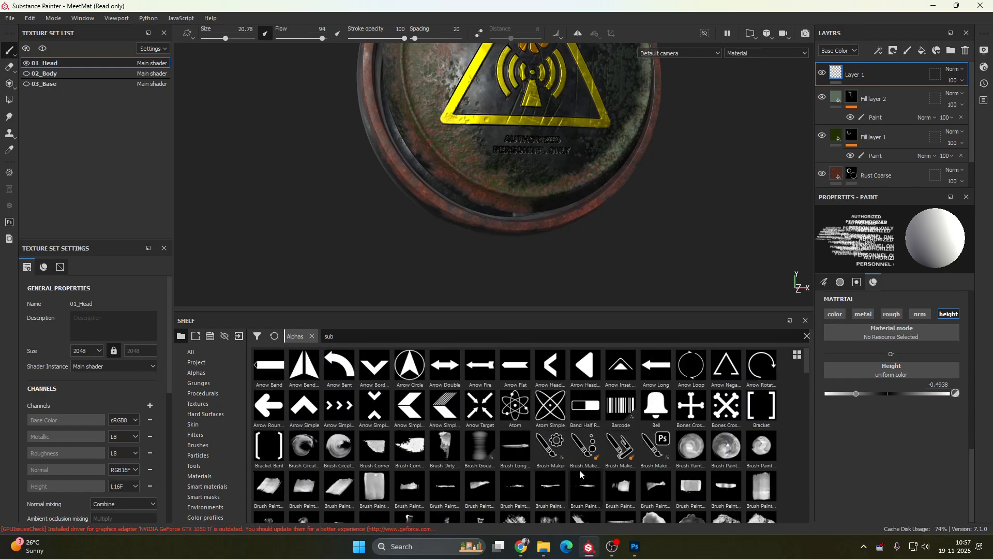
{"action": "scroll", "coordinate": [576, 471], "scroll_direction": "down", "scroll_amount": 12}
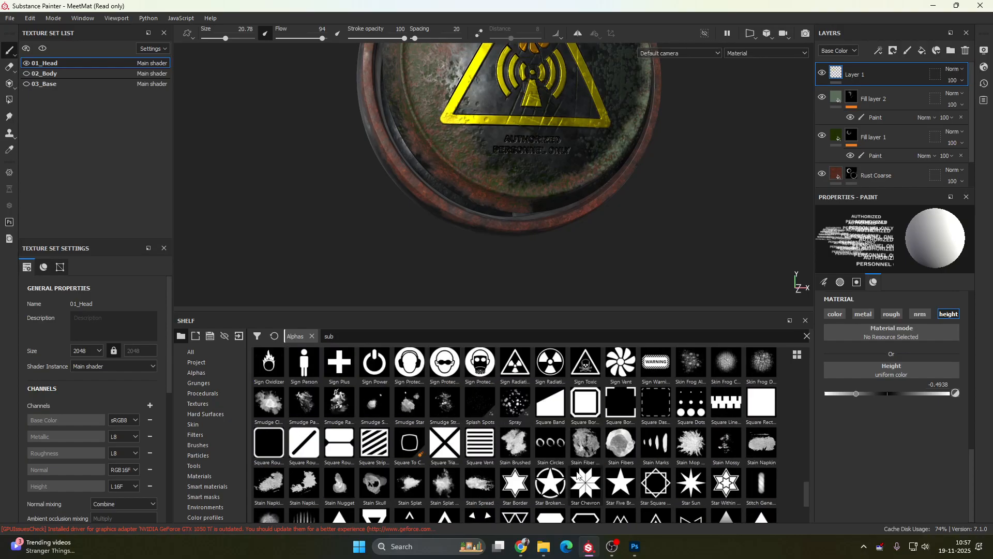
{"action": "scroll", "coordinate": [577, 475], "scroll_direction": "down", "scroll_amount": 3}
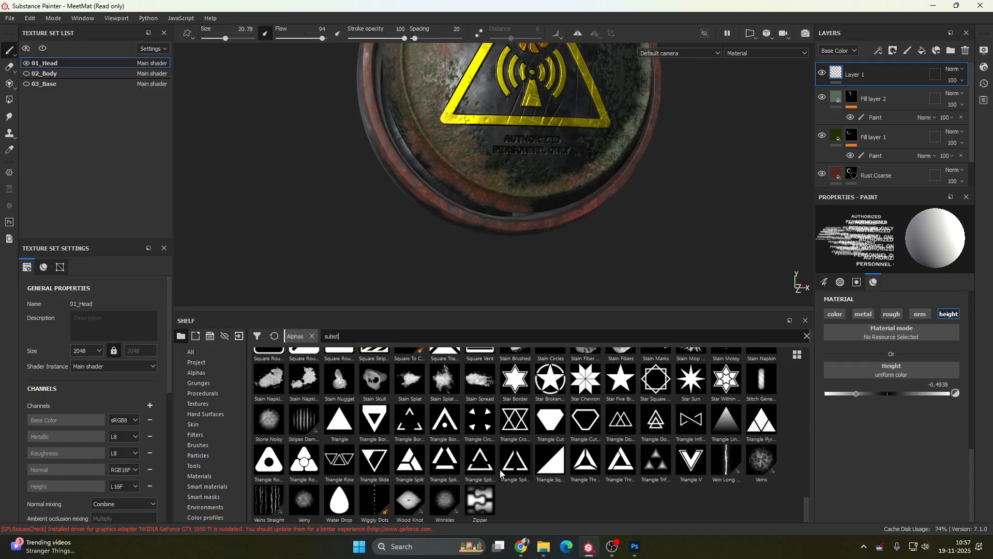
{"action": "mouse_move", "coordinate": [447, 434]}
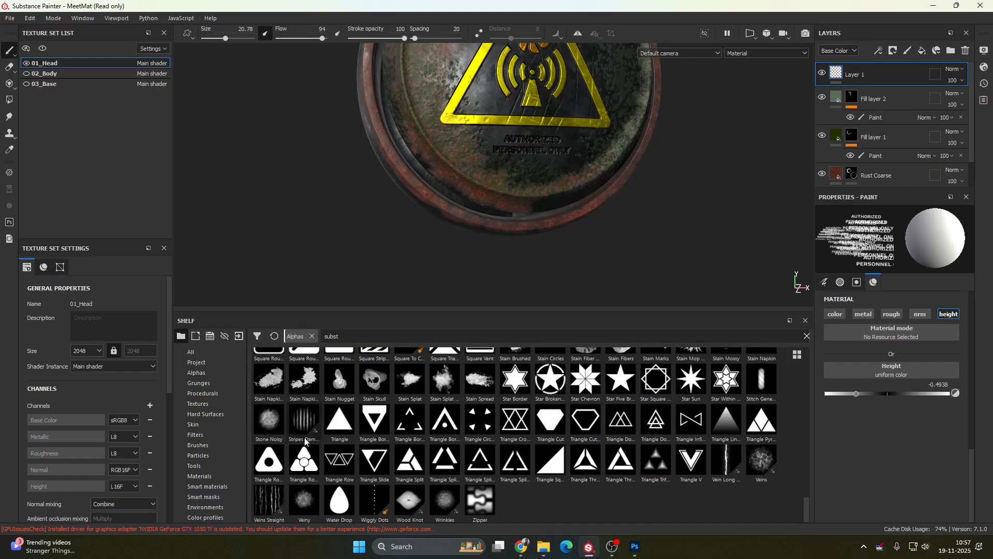
- Clear the shelf search, browse the full list of alphas and choose Font Almendra for the brush
{"action": "left_click", "coordinate": [208, 376]}
{"action": "scroll", "coordinate": [612, 462], "scroll_direction": "down", "scroll_amount": 10}
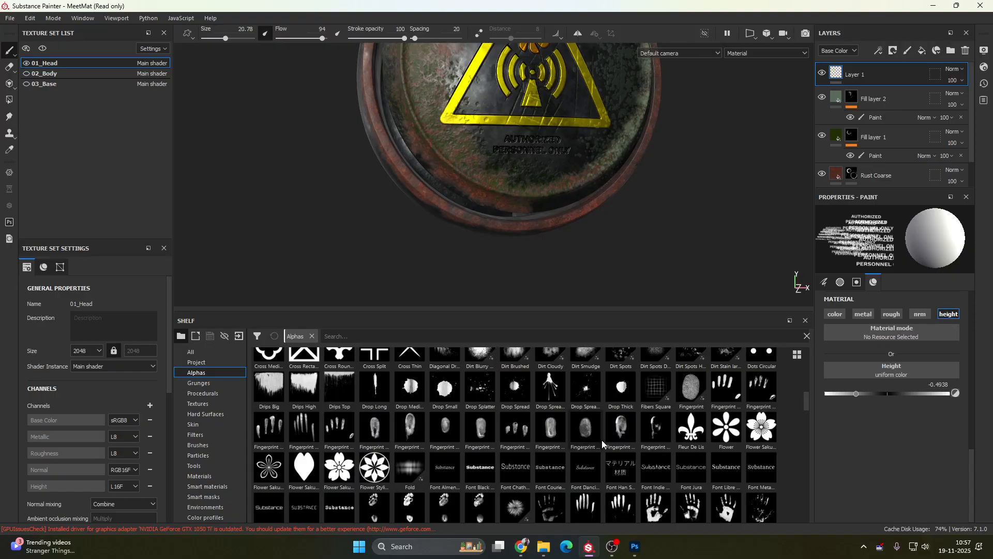
{"action": "scroll", "coordinate": [469, 470], "scroll_direction": "down", "scroll_amount": 3}
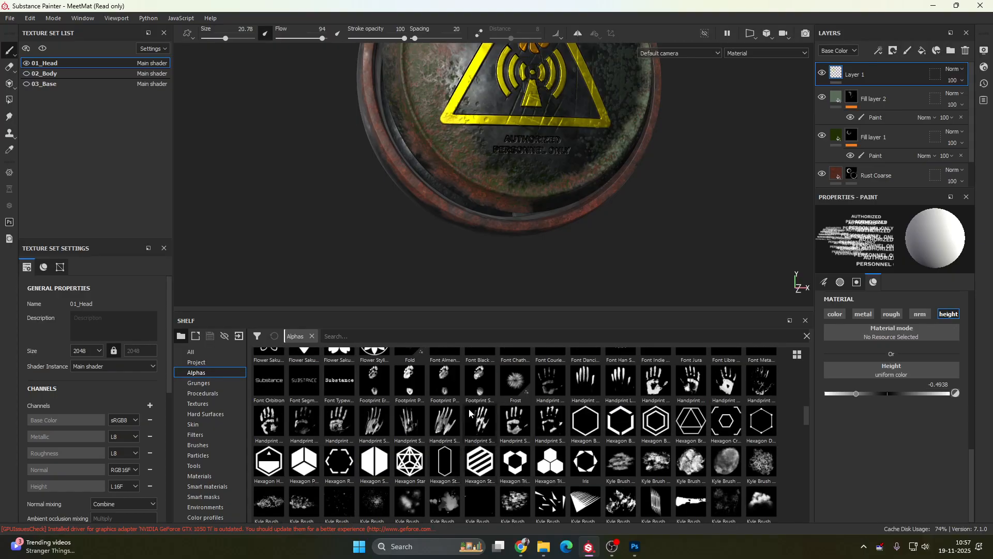
{"action": "scroll", "coordinate": [469, 409], "scroll_direction": "up", "scroll_amount": 3}
{"action": "scroll", "coordinate": [533, 443], "scroll_direction": "up", "scroll_amount": 3}
{"action": "scroll", "coordinate": [545, 446], "scroll_direction": "down", "scroll_amount": 3}
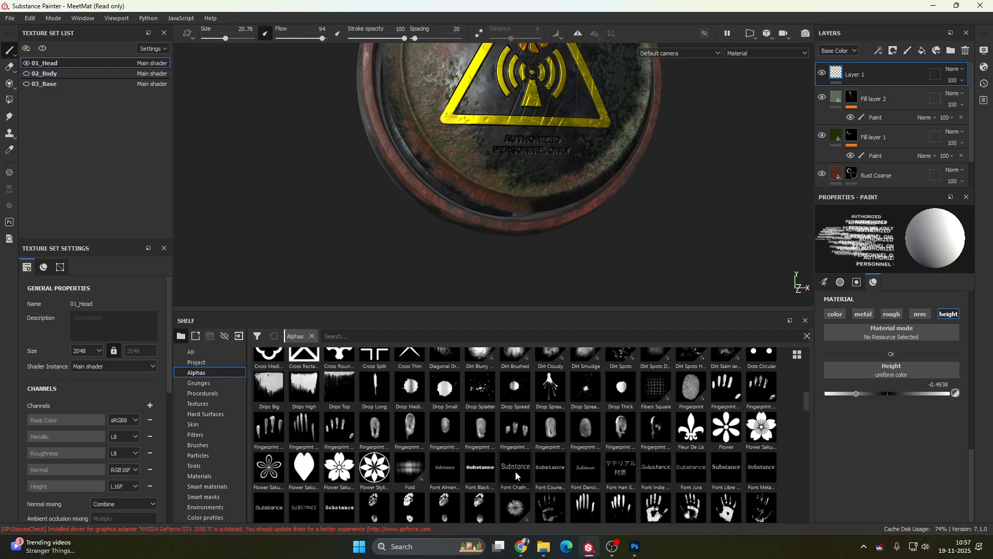
{"action": "mouse_move", "coordinate": [517, 470]}
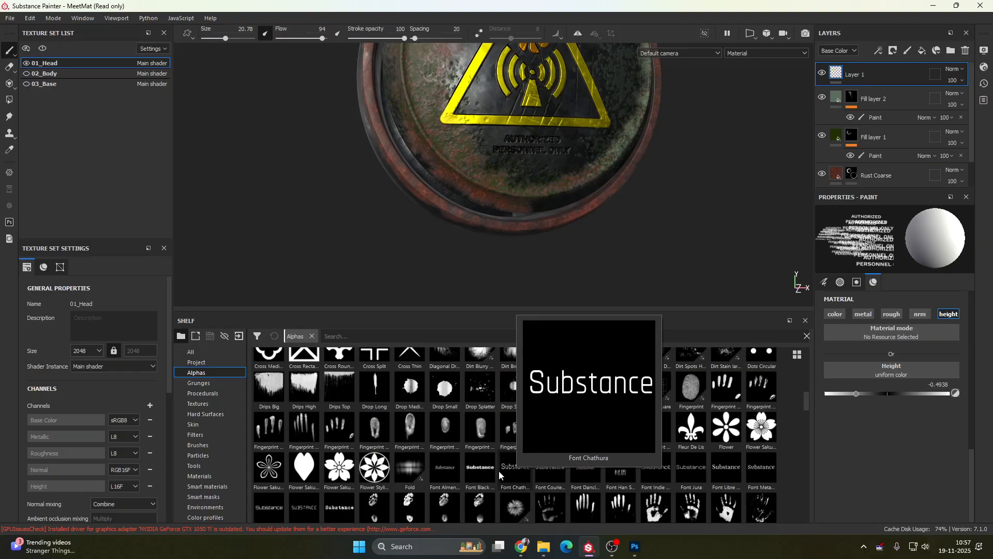
{"action": "mouse_move", "coordinate": [469, 469]}
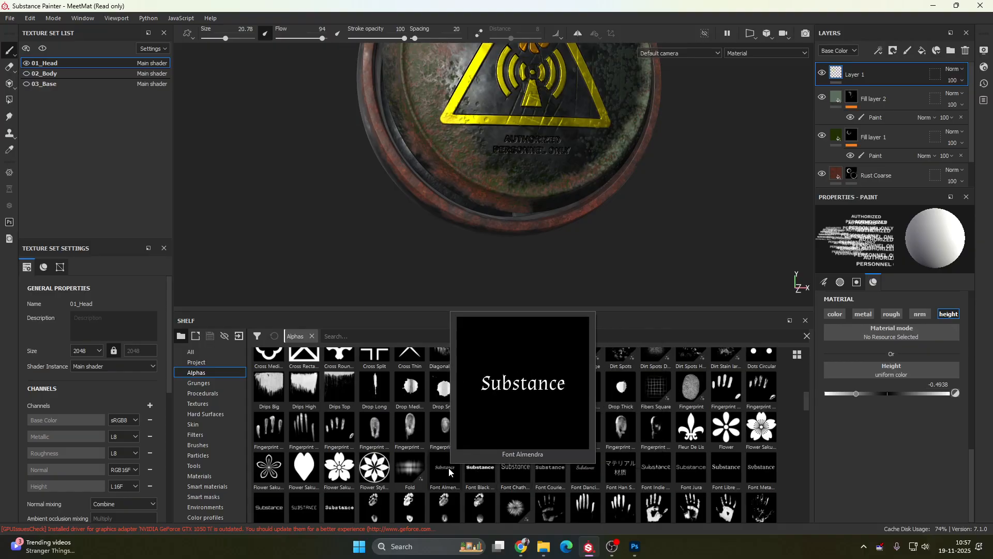
{"action": "left_click", "coordinate": [449, 471]}
- Replace the font alpha's text with "moople"
{"action": "scroll", "coordinate": [882, 402], "scroll_direction": "up", "scroll_amount": 2}
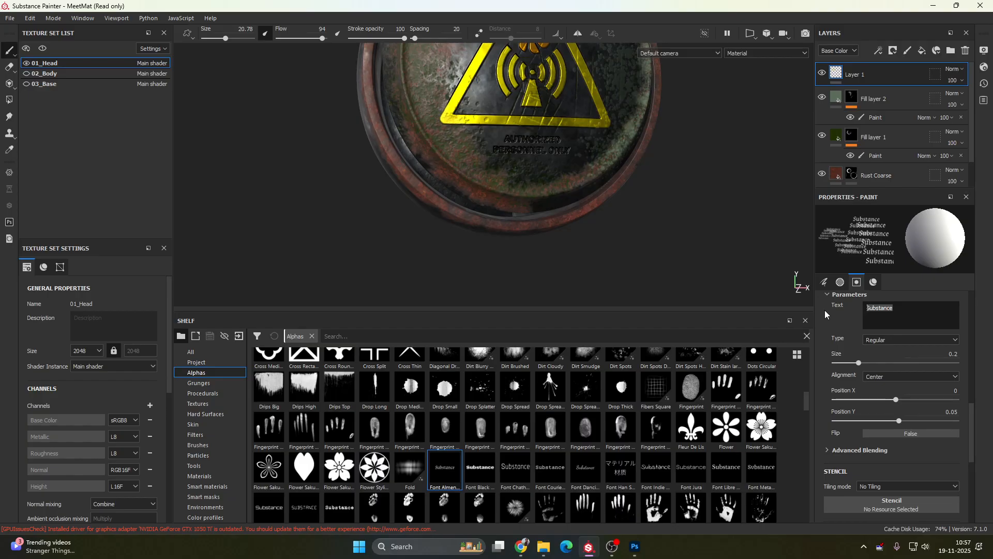
{"action": "type", "text": "moople"}
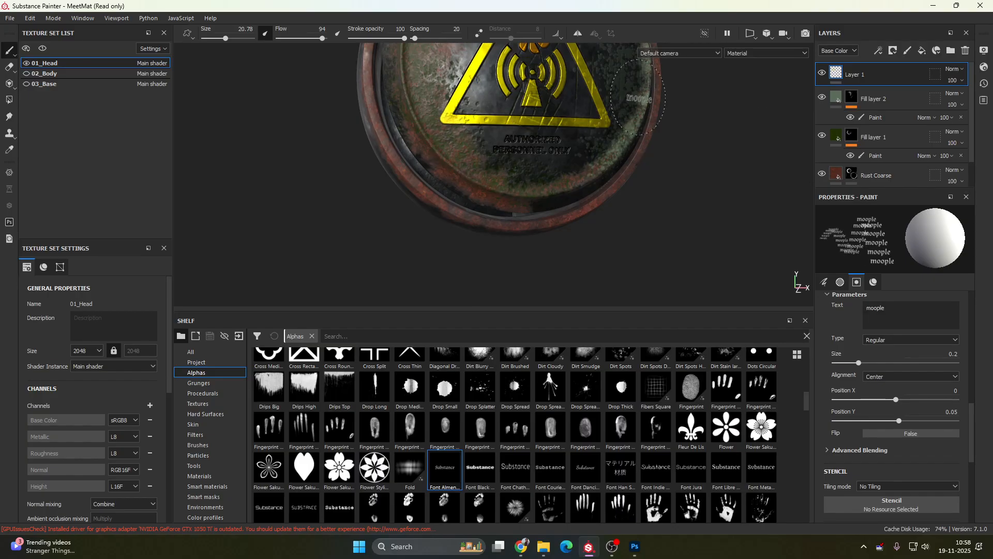
{"action": "middle_click_drag", "start_coordinate": [639, 97], "coordinate": [543, 184], "text": "alt"}
{"action": "mouse_move", "coordinate": [543, 184]}
{"action": "left_mouse_down", "text": "alt"}
{"action": "mouse_move", "coordinate": [467, 181]}
{"action": "mouse_move", "coordinate": [512, 209]}
{"action": "left_mouse_up", "text": "alt"}
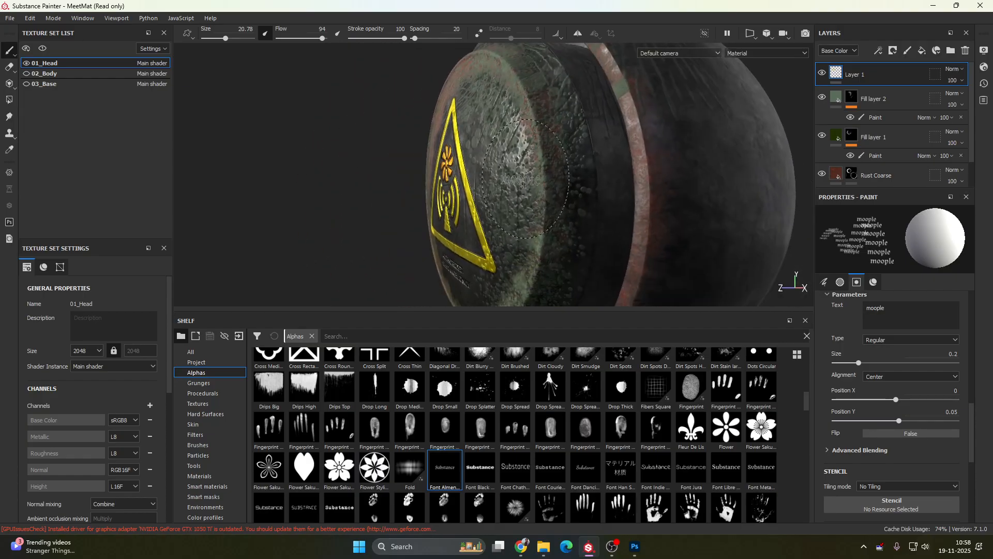
- Stamp the engraved "moople" text once on the dark side of the head, just behind the rusty red rim
{"action": "left_click_drag", "start_coordinate": [502, 176], "coordinate": [673, 186], "text": "alt"}
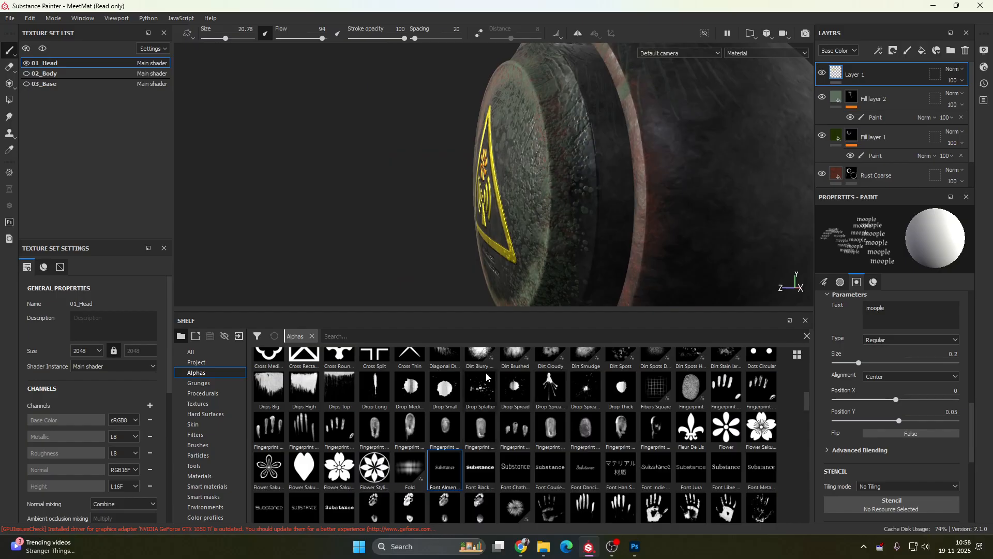
{"action": "scroll", "coordinate": [505, 450], "scroll_direction": "up", "scroll_amount": 5}
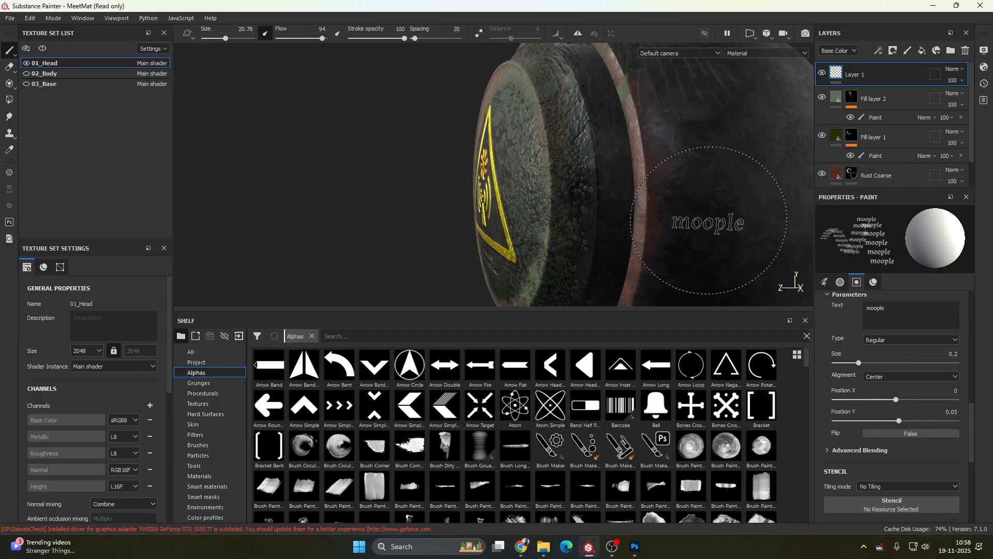
{"action": "left_click", "coordinate": [706, 244]}
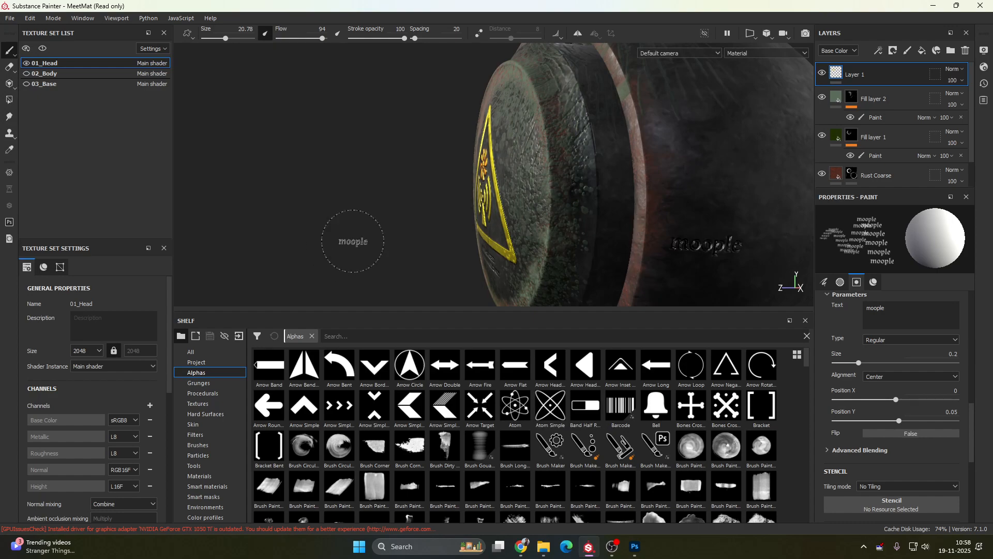
{"action": "left_click_drag", "start_coordinate": [353, 241], "coordinate": [599, 203], "text": "alt"}
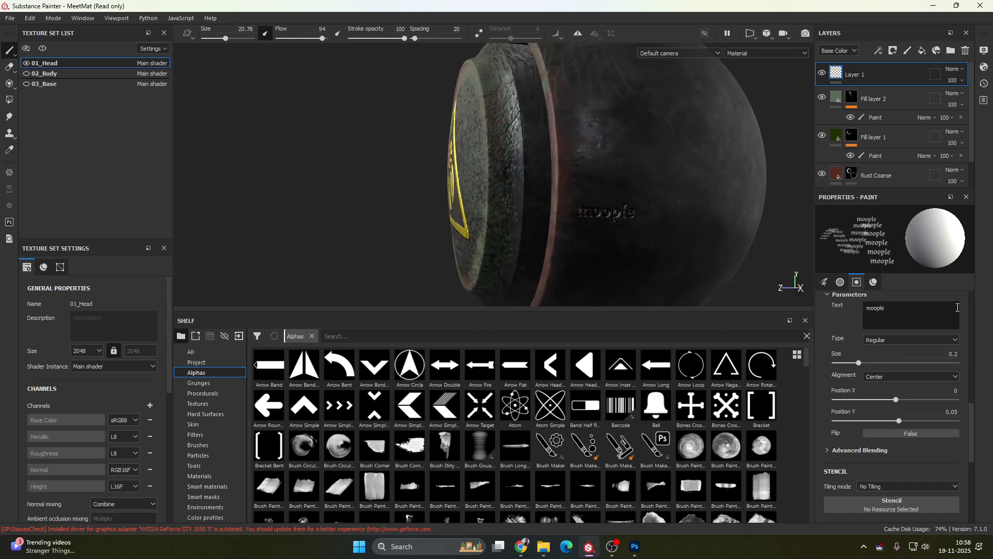
- Try an engraved stamp of "moople" directly beneath the AUTHORIZED PERSONNEL ONLY lettering, and undo it
{"action": "left_click_drag", "start_coordinate": [500, 194], "coordinate": [702, 182], "text": "alt"}
{"action": "middle_click_drag", "start_coordinate": [536, 194], "coordinate": [675, 189], "text": "alt"}
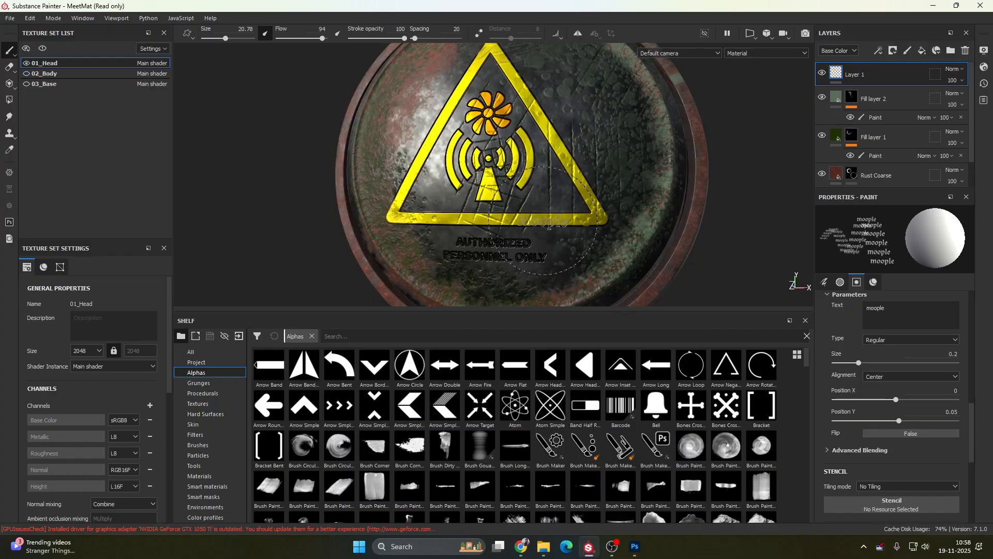
{"action": "middle_click_drag", "start_coordinate": [507, 185], "coordinate": [501, 157], "text": "alt"}
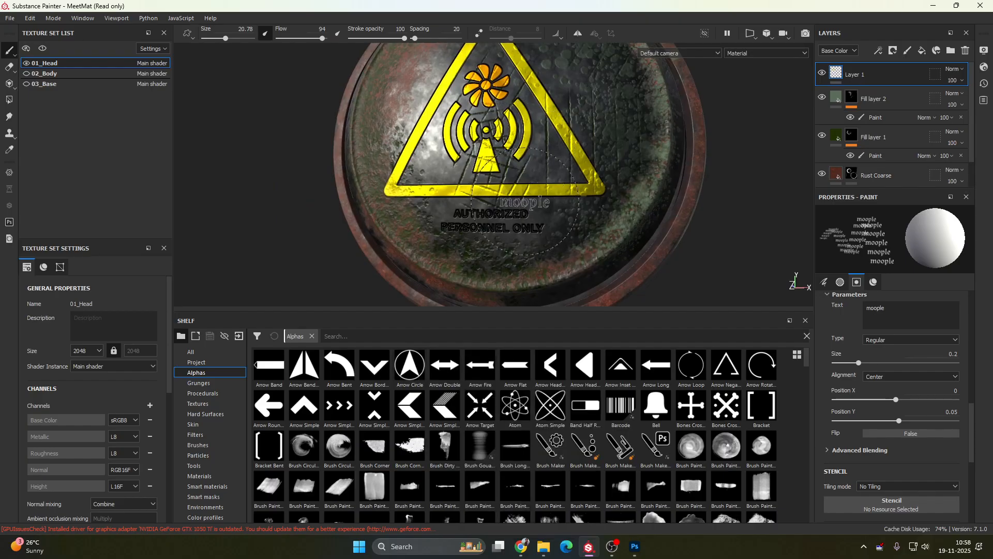
{"action": "left_click_drag", "start_coordinate": [501, 228], "coordinate": [526, 229], "text": "alt"}
{"action": "middle_click_drag", "start_coordinate": [523, 254], "coordinate": [540, 217], "text": "alt"}
{"action": "right_click_drag", "start_coordinate": [541, 217], "coordinate": [505, 223], "text": "alt"}
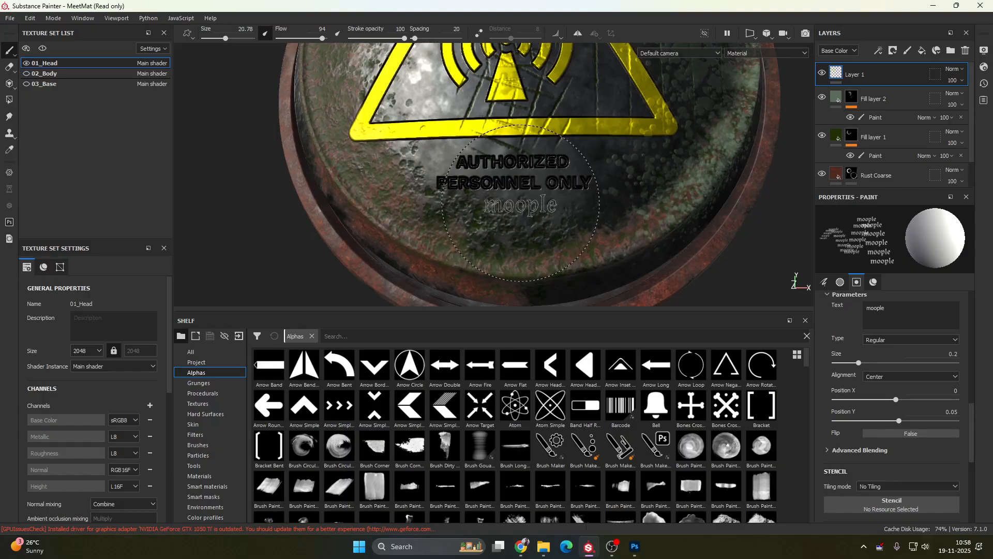
{"action": "left_click", "coordinate": [521, 203]}
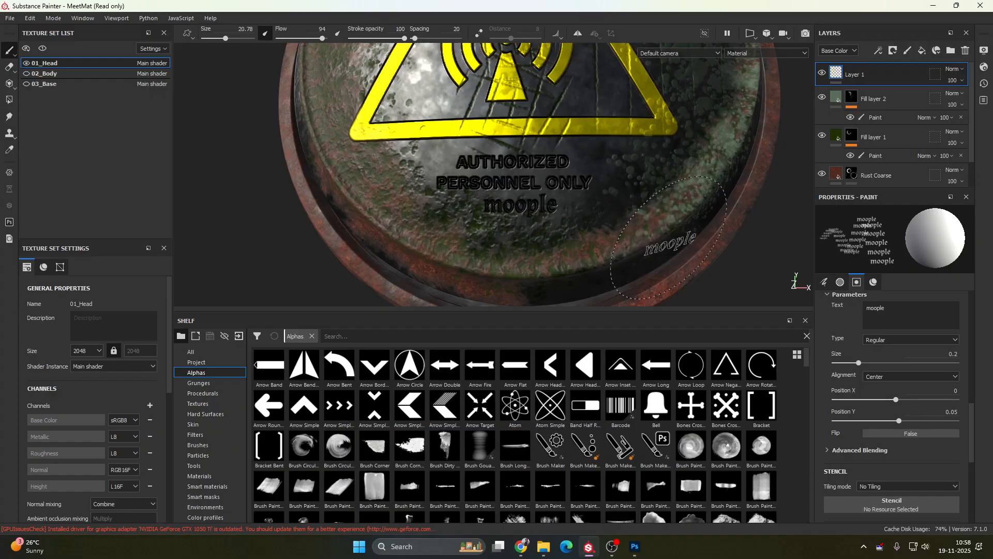
{"action": "key", "text": "ctrl+z"}
- Turn on the brush's orange color channel, set its height to 0.3195 and stamp "moople" once beneath AUTHORIZED PERSONNEL ONLY
{"action": "scroll", "coordinate": [927, 455], "scroll_direction": "down", "scroll_amount": 5}
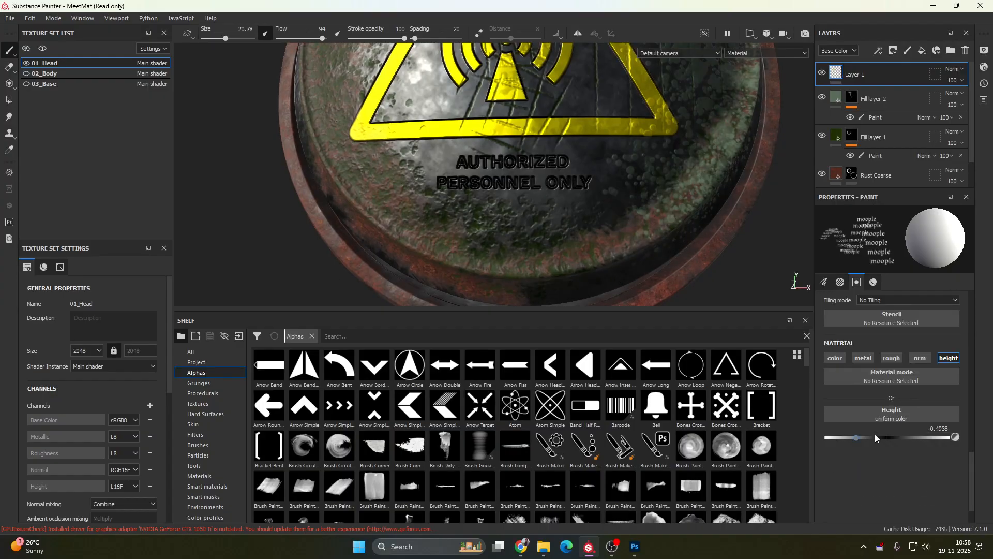
{"action": "left_click", "coordinate": [837, 358]}
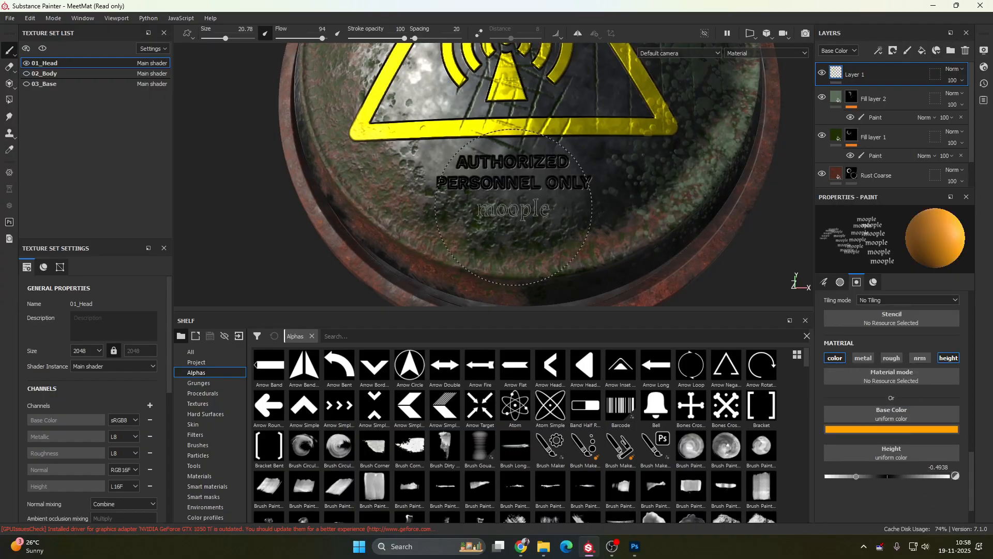
{"action": "left_click", "coordinate": [510, 207]}
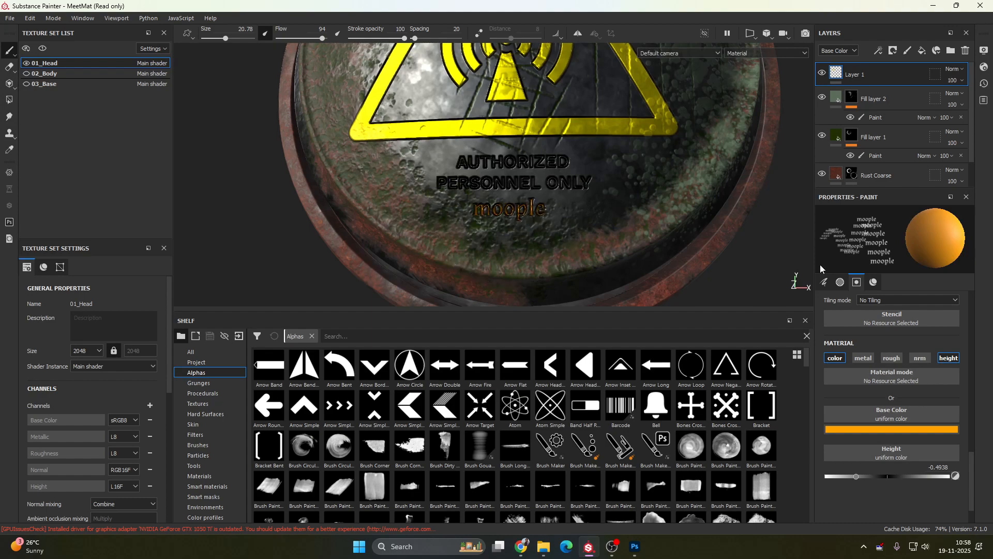
{"action": "key", "text": "ctrl+z"}
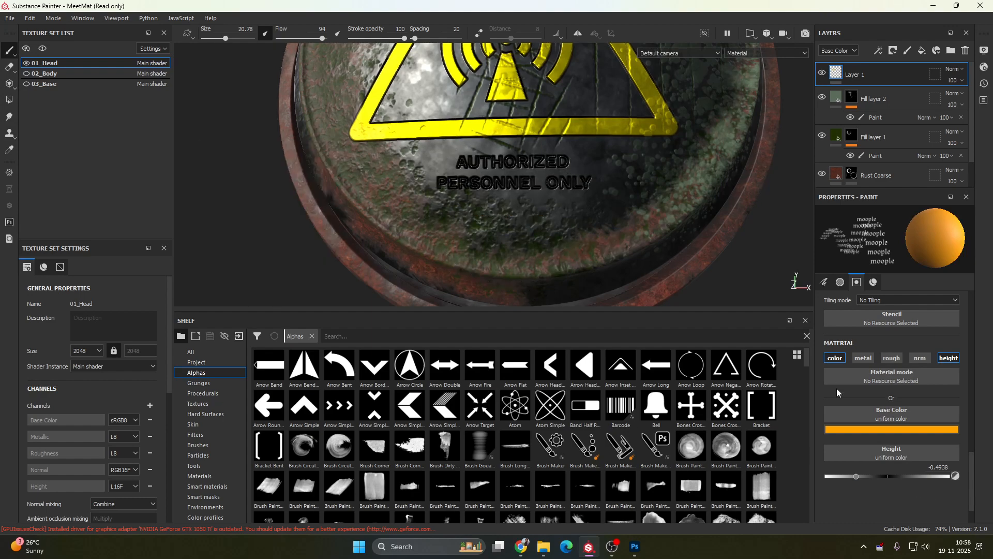
{"action": "left_click_drag", "start_coordinate": [856, 476], "coordinate": [907, 476]}
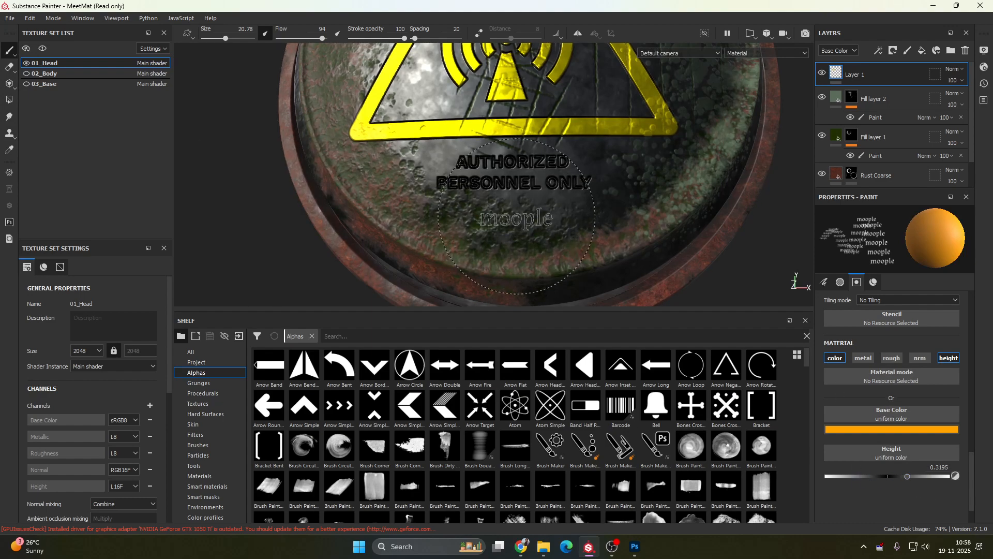
{"action": "left_click", "coordinate": [519, 205]}
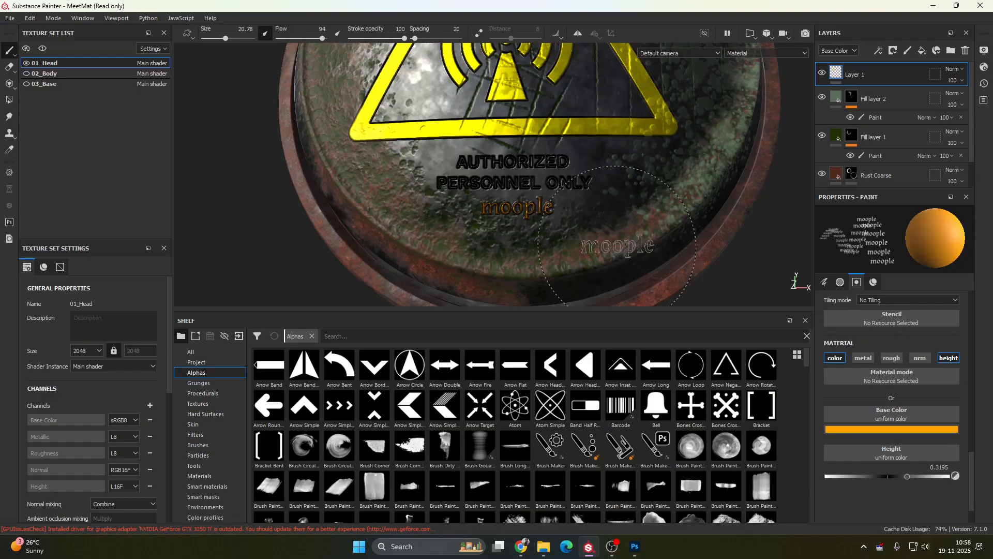
- List the shelf's materials and make the 02_Body texture set visible beneath the head
{"action": "scroll", "coordinate": [717, 194], "scroll_direction": "down", "scroll_amount": 5}
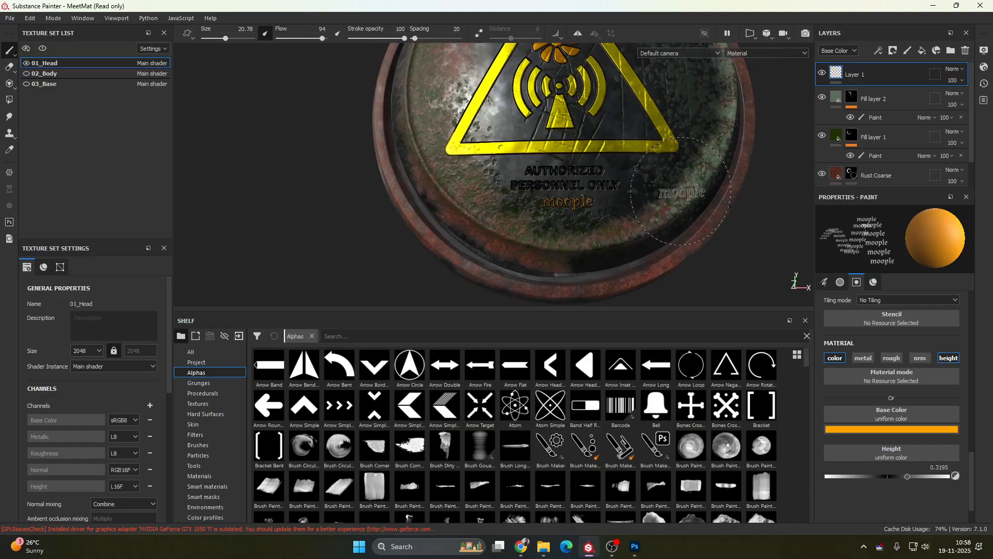
{"action": "mouse_move", "coordinate": [728, 214]}
{"action": "left_mouse_down", "text": "alt"}
{"action": "mouse_move", "coordinate": [662, 207]}
{"action": "mouse_move", "coordinate": [546, 161]}
{"action": "mouse_move", "coordinate": [725, 195]}
{"action": "mouse_move", "coordinate": [290, 189]}
{"action": "left_mouse_up", "text": "alt"}
{"action": "scroll", "coordinate": [546, 162], "scroll_direction": "down", "scroll_amount": 3}
{"action": "middle_click_drag", "start_coordinate": [537, 189], "coordinate": [518, 204], "text": "alt"}
{"action": "right_click_drag", "start_coordinate": [518, 203], "coordinate": [795, 311], "text": "alt"}
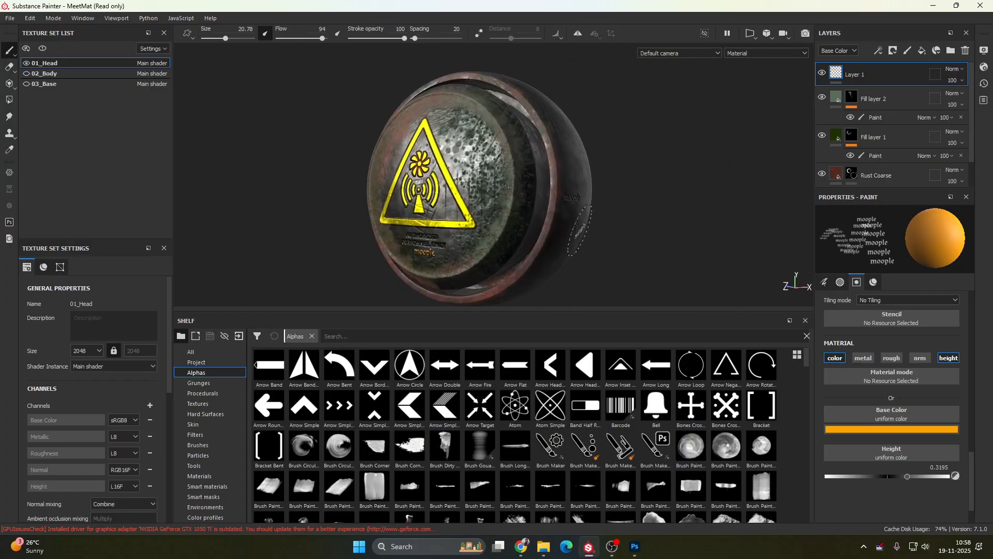
{"action": "middle_click_drag", "start_coordinate": [614, 201], "coordinate": [585, 243], "text": "alt"}
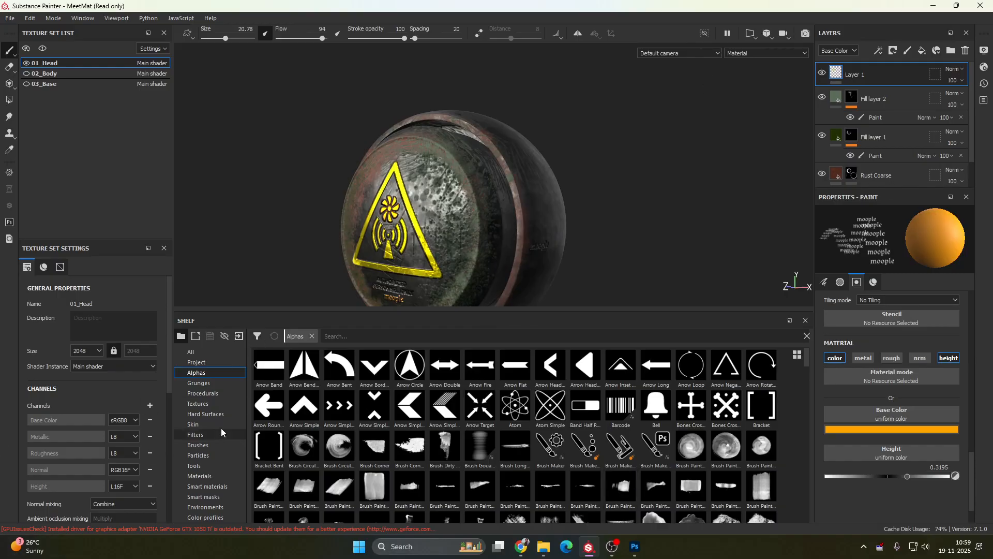
{"action": "left_click", "coordinate": [218, 476]}
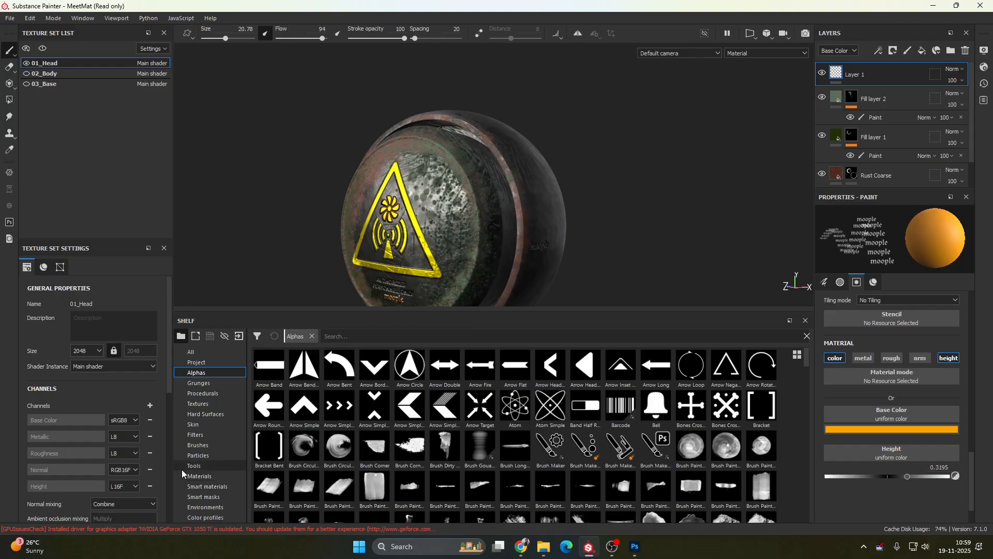
{"action": "left_click", "coordinate": [26, 74]}
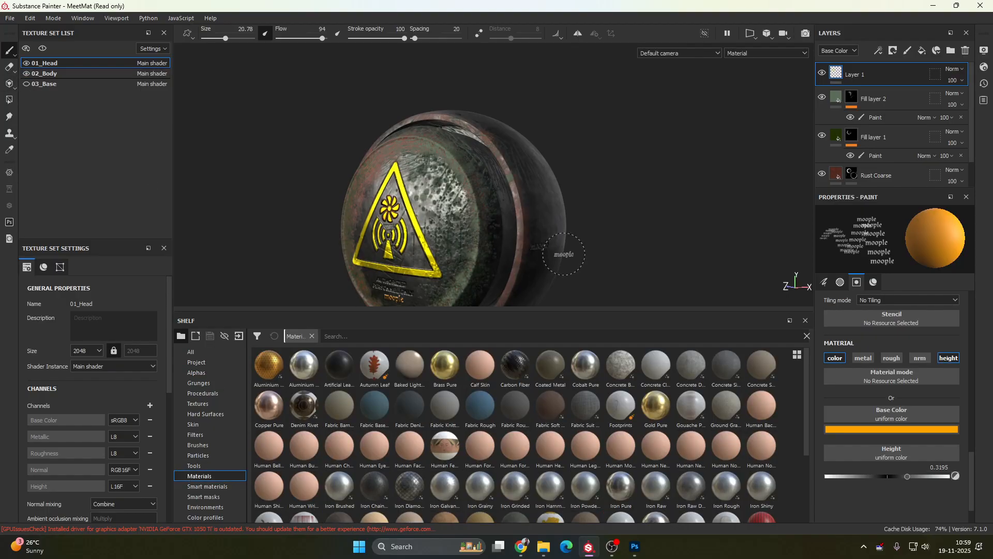
{"action": "middle_click_drag", "start_coordinate": [566, 256], "coordinate": [517, 133], "text": "alt"}
{"action": "left_click_drag", "start_coordinate": [517, 133], "coordinate": [522, 255], "text": "alt"}
{"action": "middle_click_drag", "start_coordinate": [522, 255], "coordinate": [520, 93], "text": "alt"}
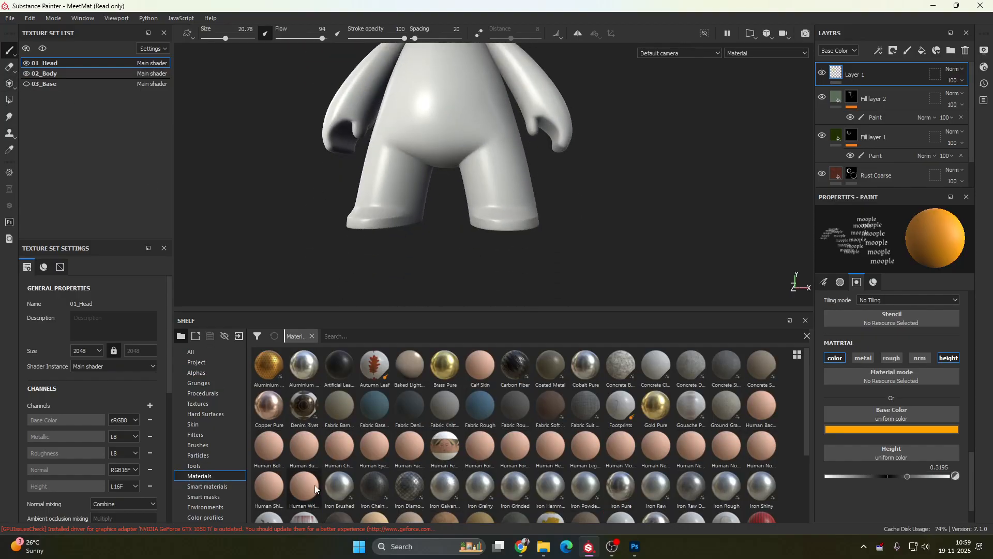
- Browse the shelf's materials and apply Fabric Denim Base to the body
{"action": "scroll", "coordinate": [418, 472], "scroll_direction": "down", "scroll_amount": 3}
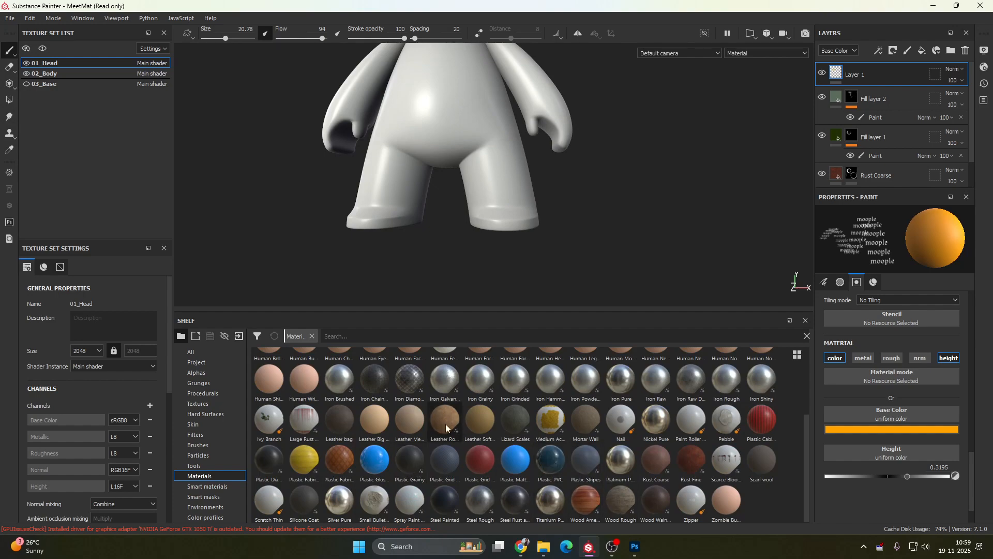
{"action": "scroll", "coordinate": [548, 436], "scroll_direction": "up", "scroll_amount": 3}
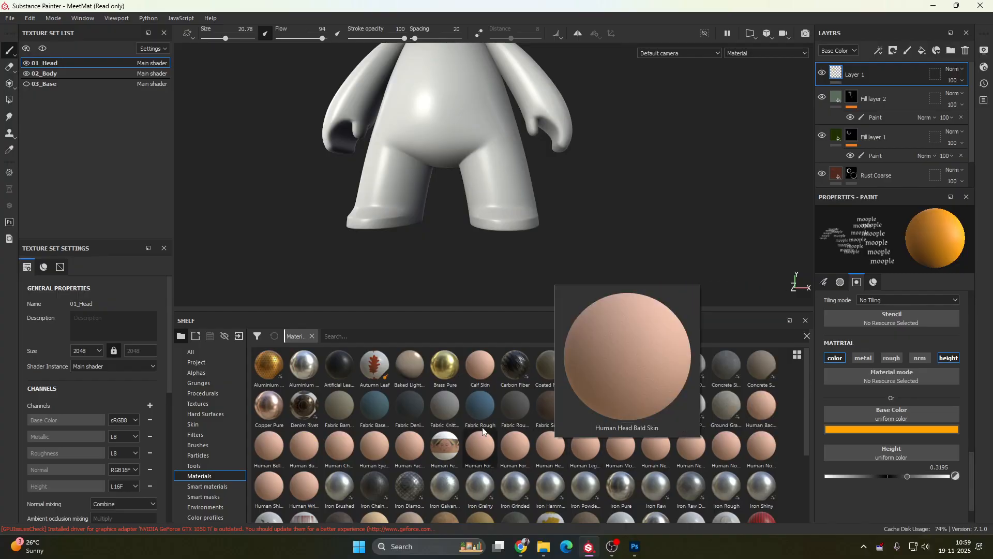
{"action": "left_click_drag", "start_coordinate": [415, 408], "coordinate": [440, 129]}
{"action": "scroll", "coordinate": [551, 231], "scroll_direction": "up", "scroll_amount": 5}
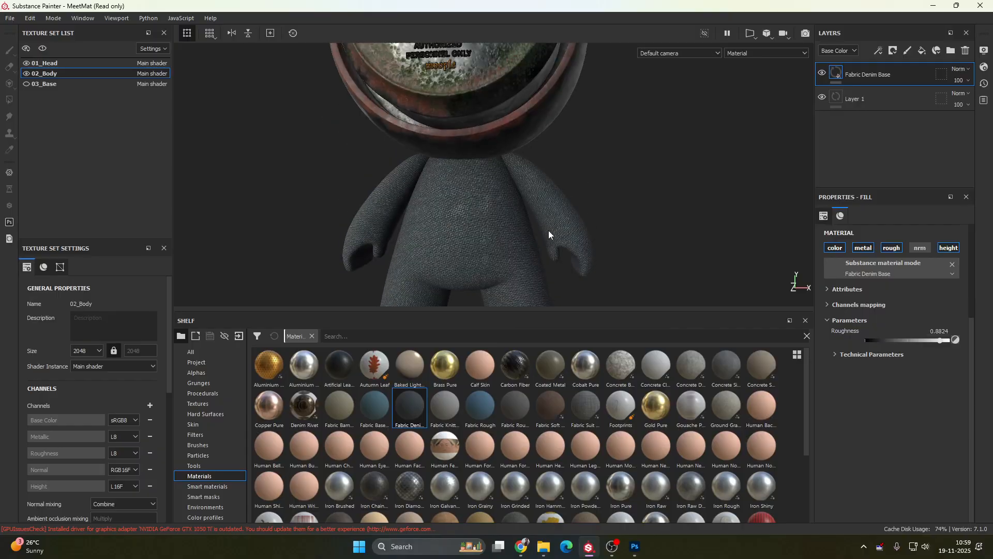
- Set the UV scale of the Fabric Denim Base fill to -1.76 for a finer weave on the body
{"action": "right_click_drag", "start_coordinate": [979, 403], "coordinate": [631, 263], "text": "alt"}
{"action": "middle_click_drag", "start_coordinate": [629, 265], "coordinate": [590, 202], "text": "alt"}
{"action": "right_click_drag", "start_coordinate": [590, 201], "coordinate": [614, 193], "text": "alt"}
{"action": "middle_click_drag", "start_coordinate": [614, 193], "coordinate": [659, 215], "text": "alt"}
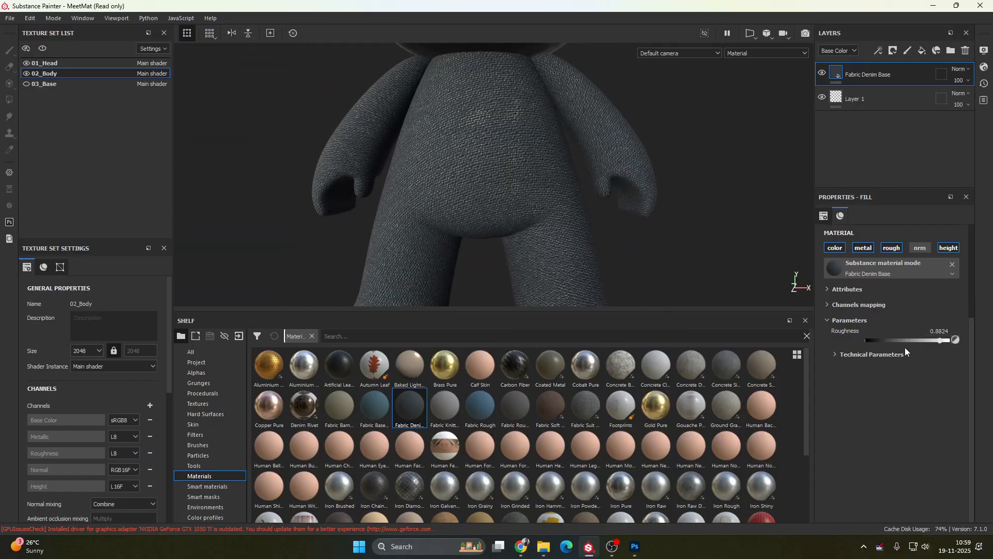
{"action": "scroll", "coordinate": [879, 325], "scroll_direction": "up", "scroll_amount": 3}
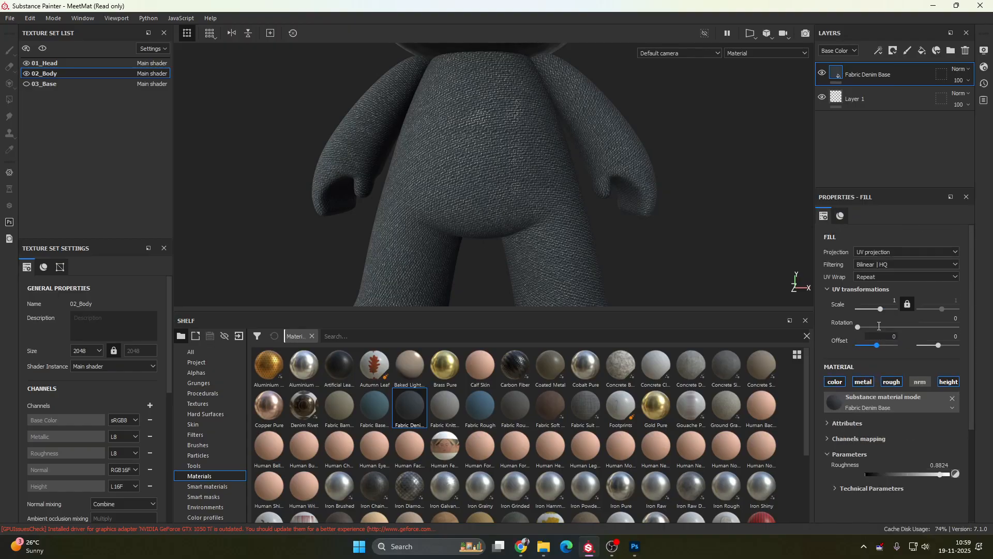
{"action": "left_click_drag", "start_coordinate": [879, 311], "coordinate": [872, 312]}
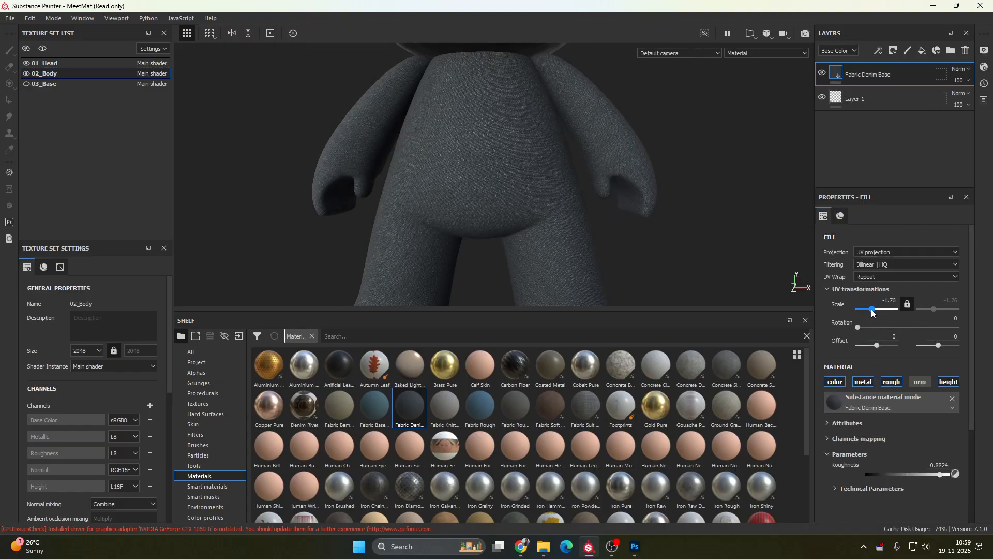
{"action": "left_click_drag", "start_coordinate": [524, 173], "coordinate": [621, 218], "text": "alt"}
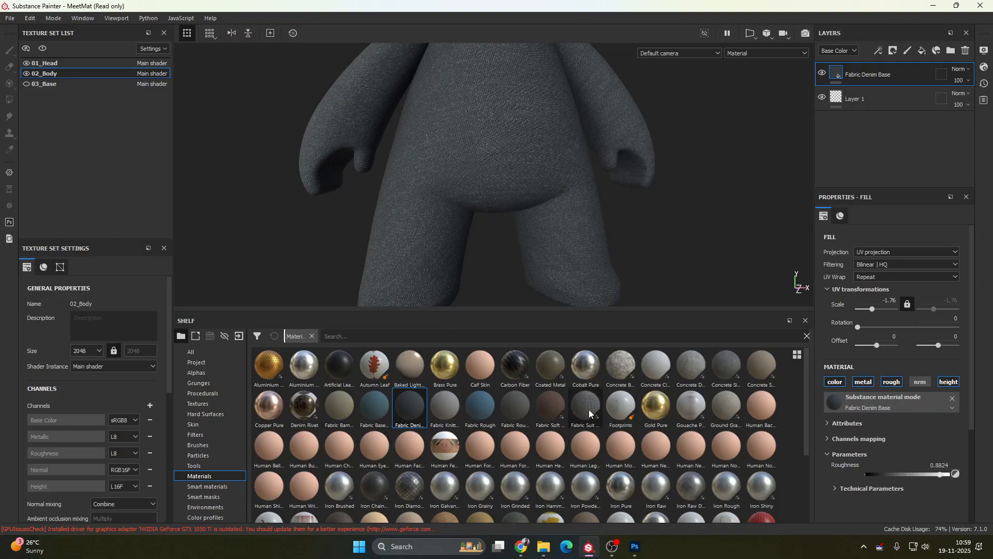
- Apply the Fabric Soft Denim material to the body above the Fabric Denim Base layer and set its UV scale to -5.59
{"action": "mouse_move", "coordinate": [548, 404]}
{"action": "left_click_drag", "start_coordinate": [547, 404], "coordinate": [497, 180]}
{"action": "scroll", "coordinate": [496, 179], "scroll_direction": "down", "scroll_amount": 1}
{"action": "middle_click_drag", "start_coordinate": [504, 168], "coordinate": [530, 250], "text": "alt"}
{"action": "key", "text": "ctrl"}
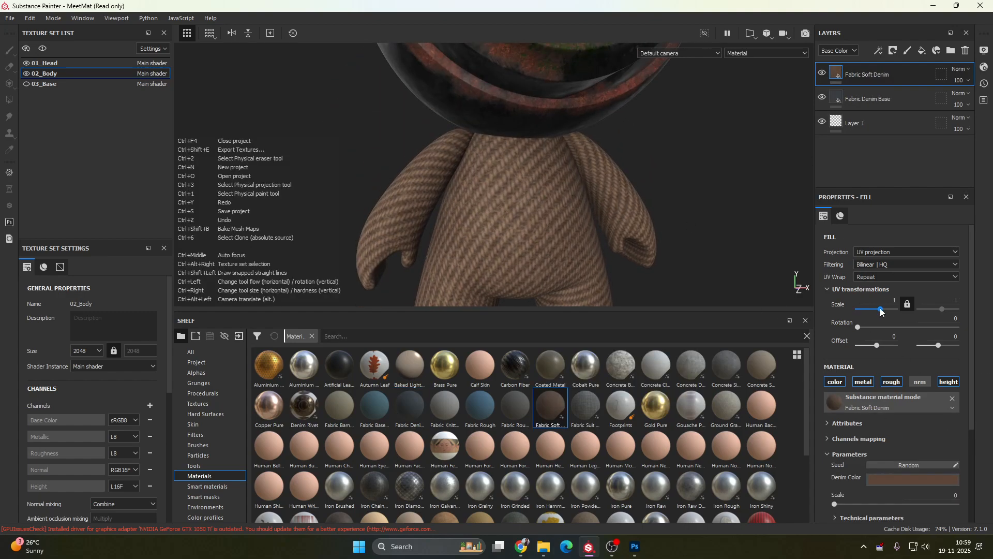
{"action": "left_click_drag", "start_coordinate": [881, 311], "coordinate": [870, 309]}
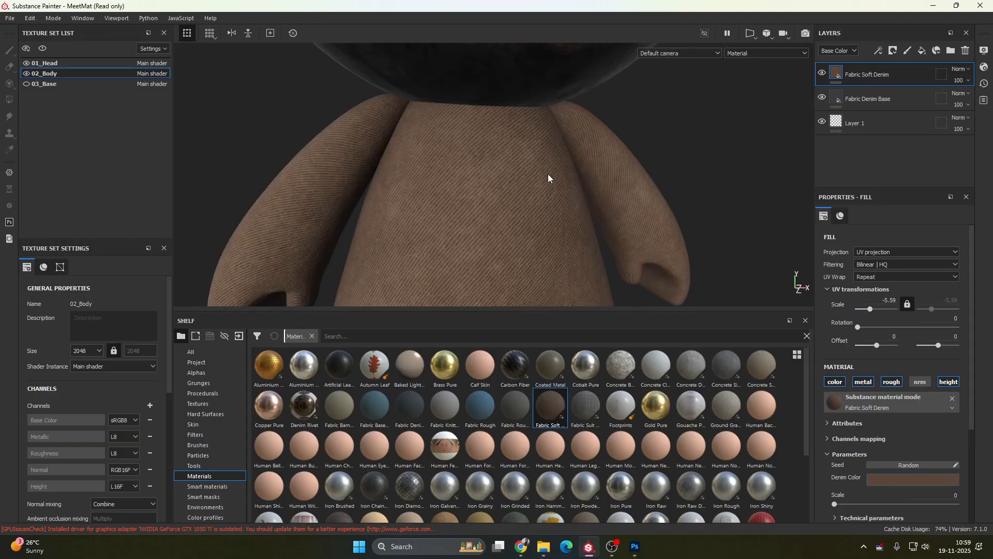
{"action": "scroll", "coordinate": [547, 179], "scroll_direction": "down", "scroll_amount": 5}
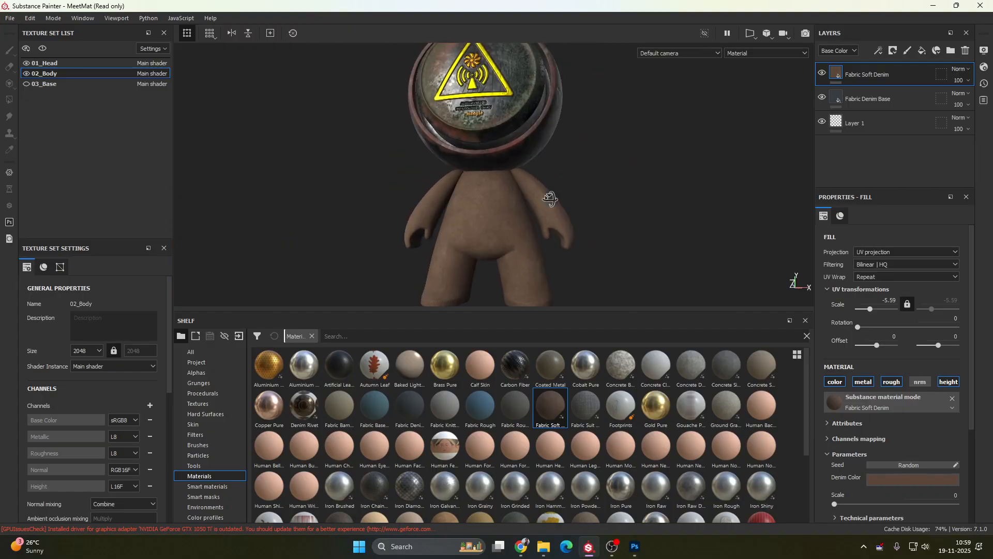
- Delete the body's empty Layer 1 and add a black mask to the Fabric Soft Denim layer
{"action": "left_click", "coordinate": [894, 121]}
{"action": "key", "text": "Delete"}
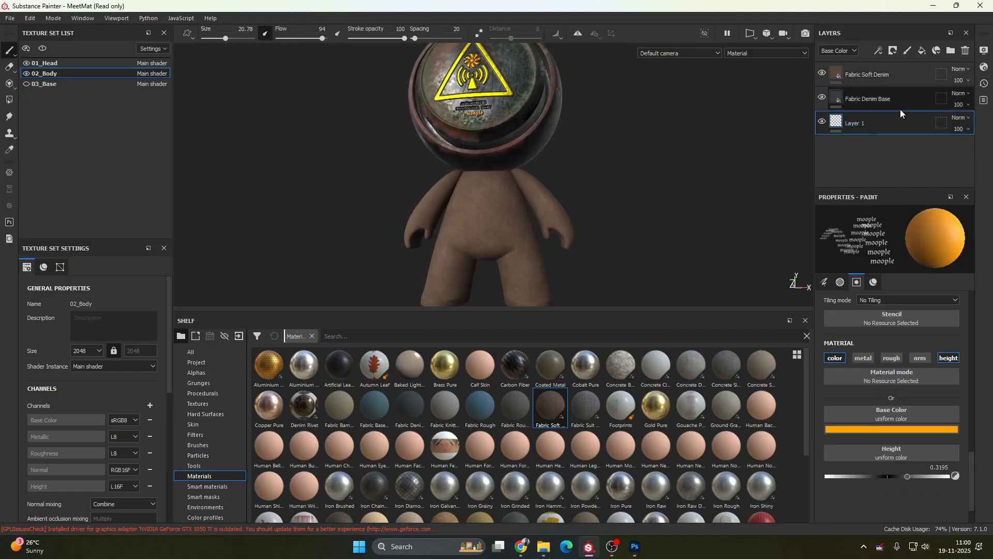
{"action": "left_click", "coordinate": [900, 67]}
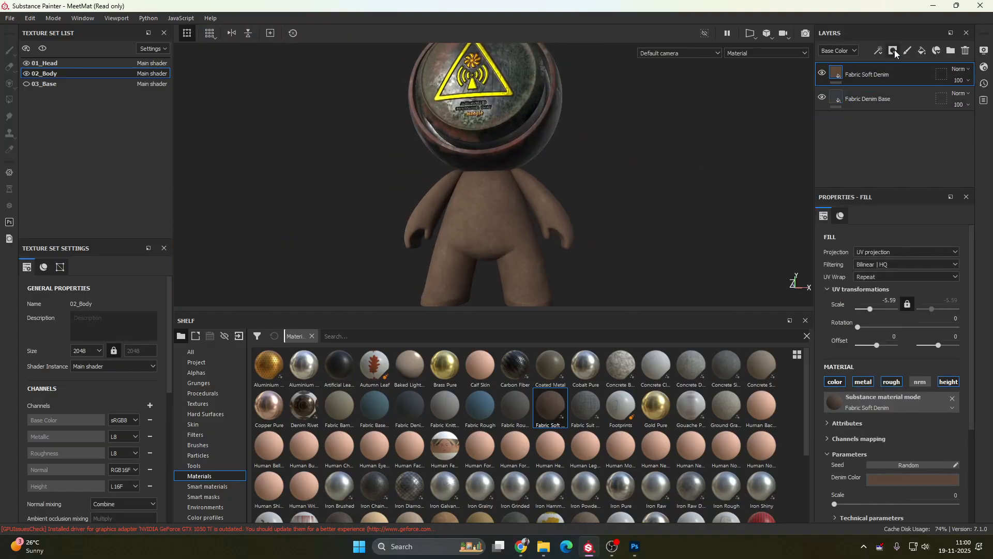
{"action": "left_click", "coordinate": [895, 50]}
{"action": "left_click", "coordinate": [917, 77]}
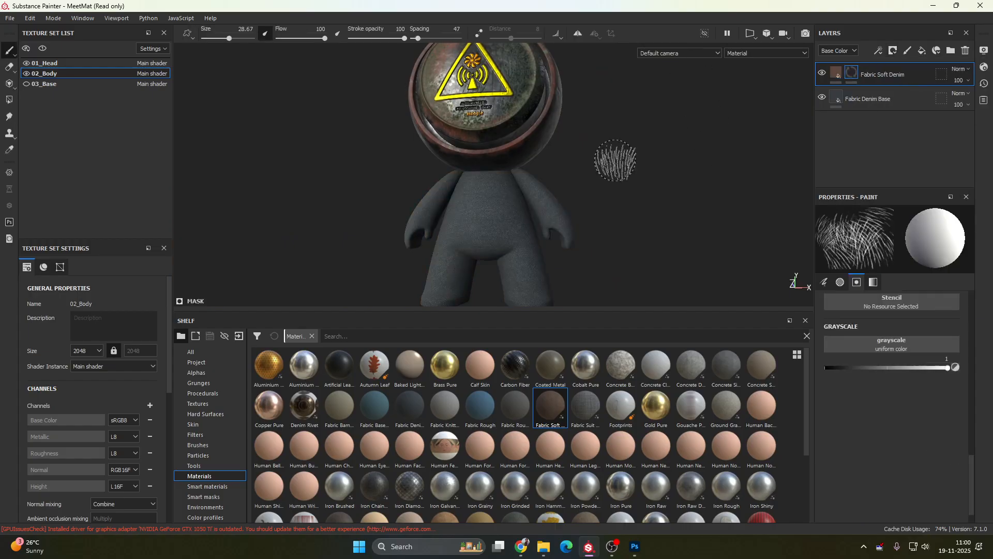
- Choose the Basic Hard brush from the shelf for painting the Fabric Soft Denim mask on the body
{"action": "middle_click_drag", "start_coordinate": [510, 261], "coordinate": [550, 206], "text": "alt"}
{"action": "scroll", "coordinate": [548, 200], "scroll_direction": "up", "scroll_amount": 1}
{"action": "left_click_drag", "start_coordinate": [521, 192], "coordinate": [347, 160], "text": "alt"}
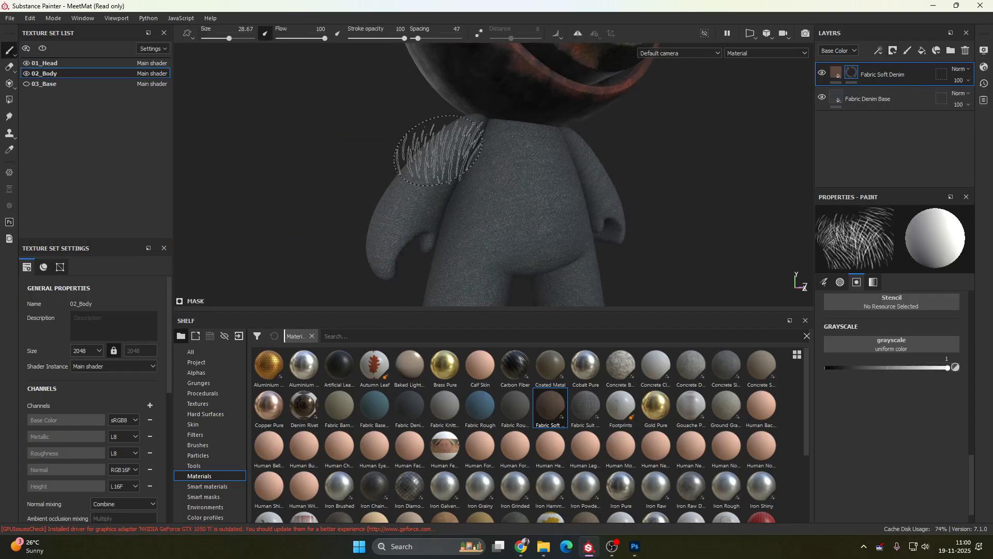
{"action": "left_click", "coordinate": [200, 446]}
{"action": "left_click", "coordinate": [588, 369]}
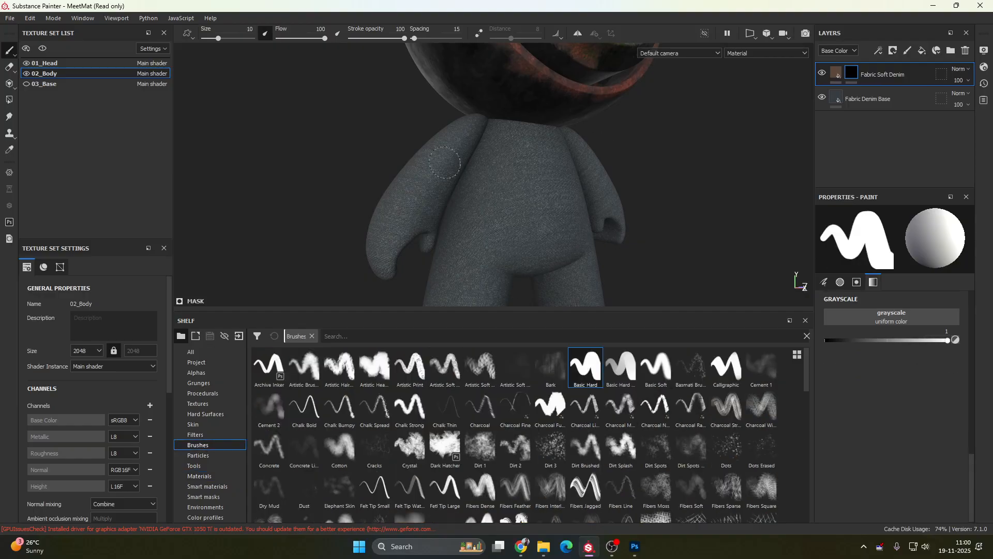
- Paint the Fabric Soft Denim mask white over one arm, using the split 3D/2D view to cover its UV island
{"action": "mouse_move", "coordinate": [458, 155]}
{"action": "left_mouse_down"}
{"action": "mouse_move", "coordinate": [398, 218]}
{"action": "mouse_move", "coordinate": [445, 132]}
{"action": "mouse_move", "coordinate": [384, 237]}
{"action": "mouse_move", "coordinate": [384, 268]}
{"action": "mouse_move", "coordinate": [373, 250]}
{"action": "mouse_move", "coordinate": [594, 248]}
{"action": "mouse_move", "coordinate": [372, 169]}
{"action": "left_mouse_up"}
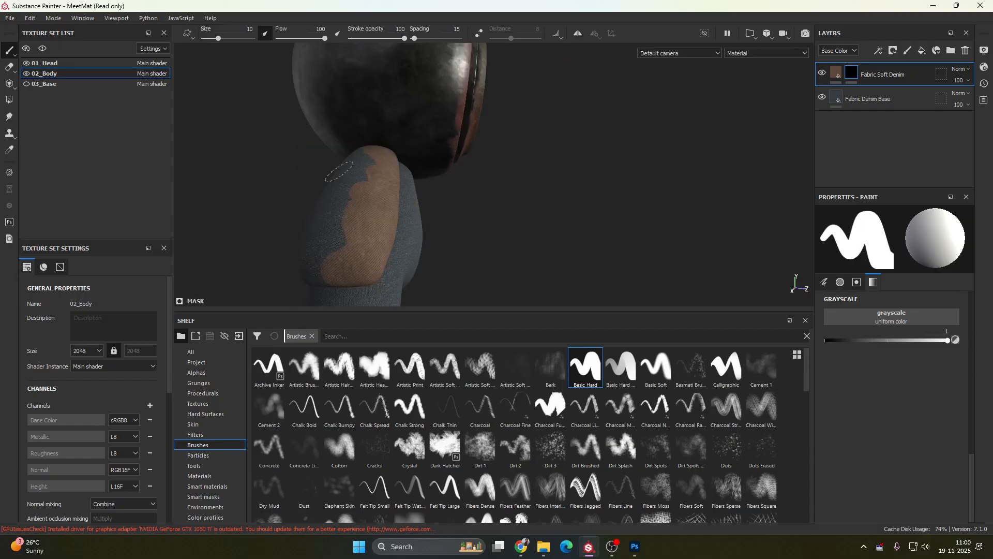
{"action": "key", "text": "F1"}
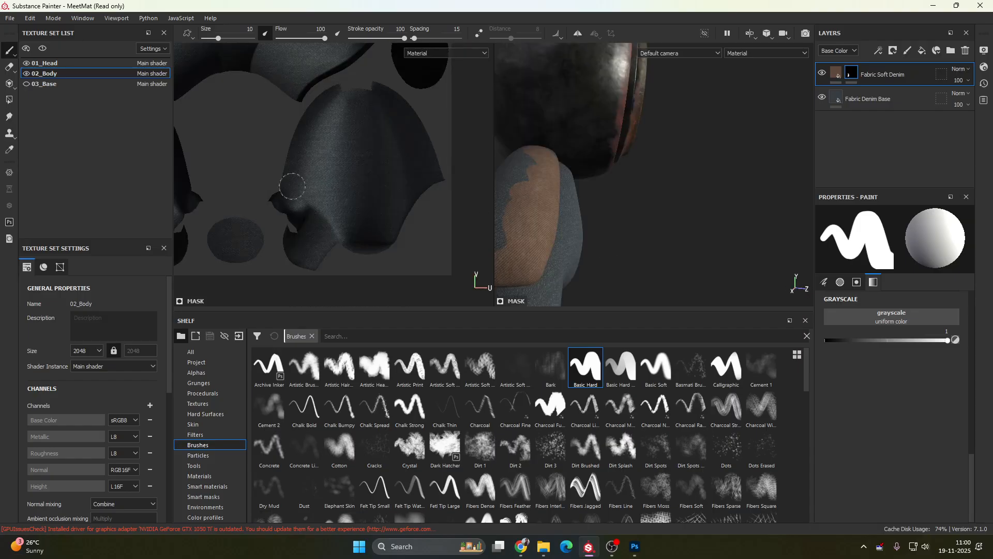
{"action": "right_click_drag", "start_coordinate": [292, 186], "coordinate": [202, 170], "text": "alt"}
{"action": "middle_click_drag", "start_coordinate": [201, 170], "coordinate": [365, 199], "text": "alt"}
{"action": "mouse_move", "coordinate": [365, 199]}
{"action": "right_mouse_down", "text": "alt"}
{"action": "mouse_move", "coordinate": [339, 198]}
{"action": "mouse_move", "coordinate": [370, 190]}
{"action": "right_mouse_up", "text": "alt"}
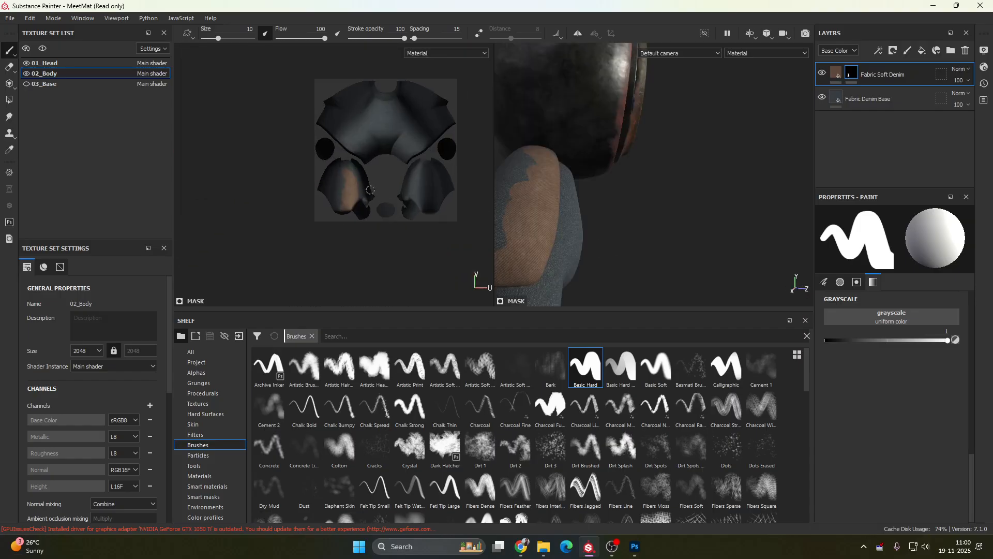
{"action": "scroll", "coordinate": [370, 191], "scroll_direction": "up", "scroll_amount": 3}
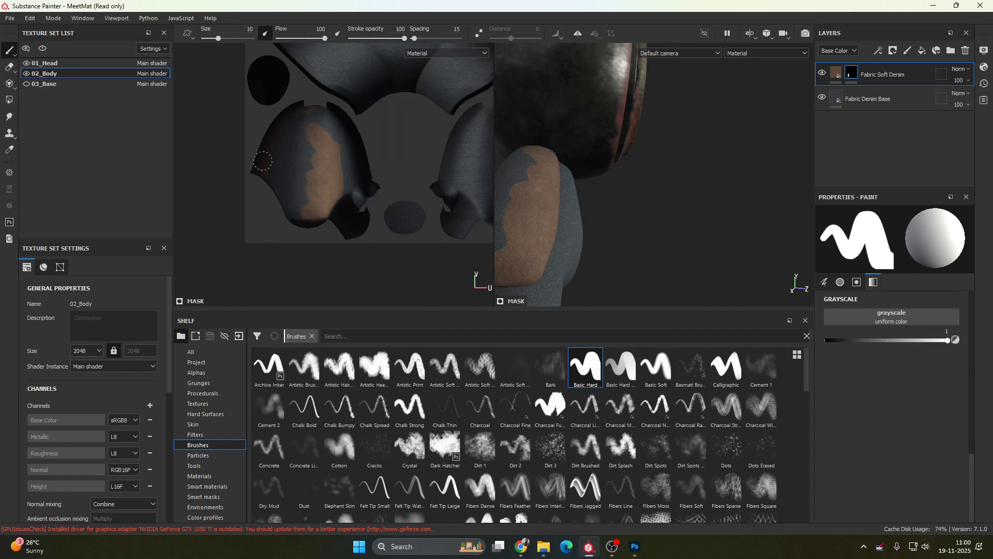
{"action": "mouse_move", "coordinate": [263, 161]}
{"action": "left_mouse_down"}
{"action": "mouse_move", "coordinate": [279, 207]}
{"action": "mouse_move", "coordinate": [298, 147]}
{"action": "mouse_move", "coordinate": [322, 136]}
{"action": "left_mouse_up"}
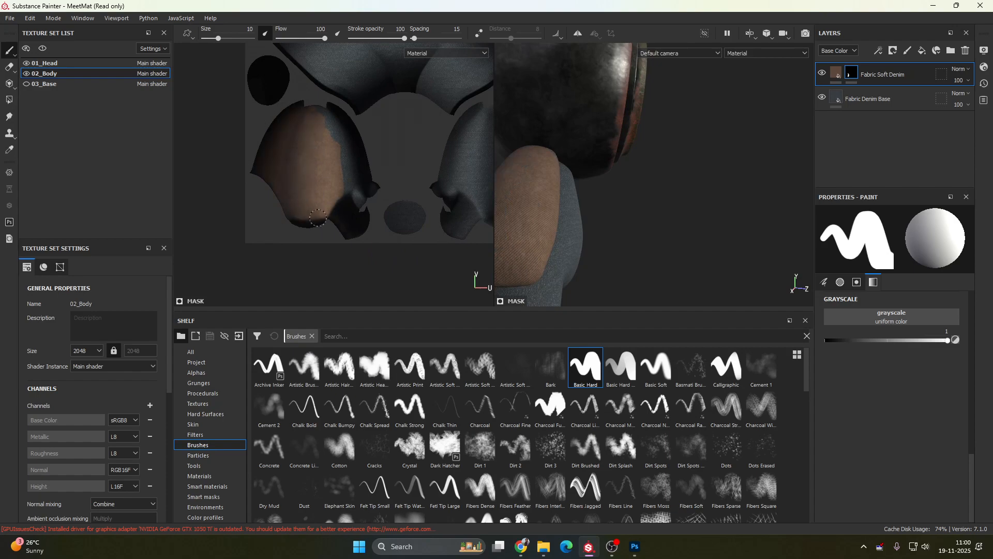
{"action": "mouse_move", "coordinate": [318, 218]}
{"action": "left_mouse_down"}
{"action": "mouse_move", "coordinate": [352, 170]}
{"action": "mouse_move", "coordinate": [356, 205]}
{"action": "left_mouse_up"}
{"action": "left_click_drag", "start_coordinate": [357, 156], "coordinate": [339, 158]}
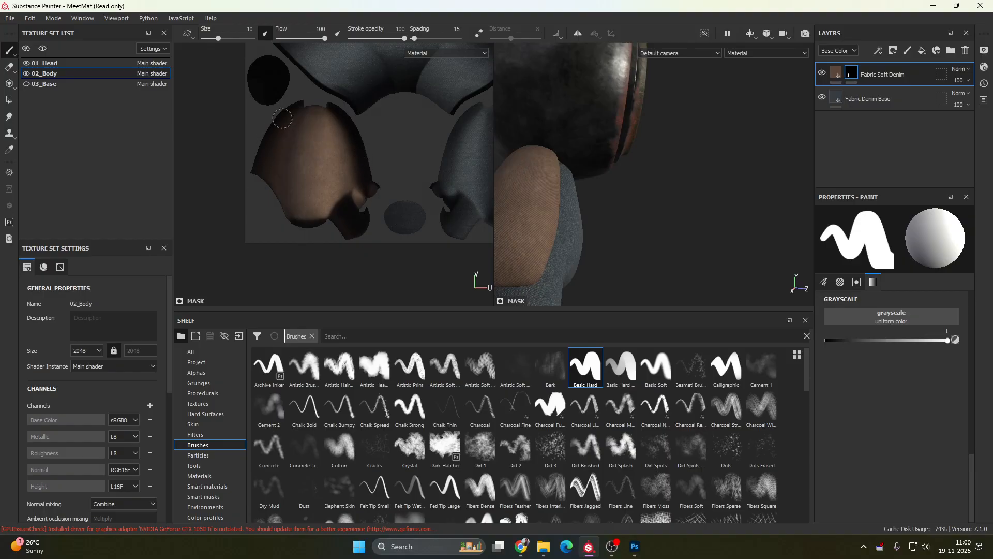
- Paint the mask black where the soft denim spills onto the torso beside the painted arm's shoulder
{"action": "mouse_move", "coordinate": [670, 213]}
{"action": "left_mouse_down", "text": "alt"}
{"action": "mouse_move", "coordinate": [752, 184]}
{"action": "mouse_move", "coordinate": [661, 195]}
{"action": "mouse_move", "coordinate": [456, 189]}
{"action": "mouse_move", "coordinate": [518, 290]}
{"action": "mouse_move", "coordinate": [665, 248]}
{"action": "mouse_move", "coordinate": [670, 221]}
{"action": "left_mouse_up", "text": "alt"}
{"action": "scroll", "coordinate": [670, 221], "scroll_direction": "up", "scroll_amount": 5}
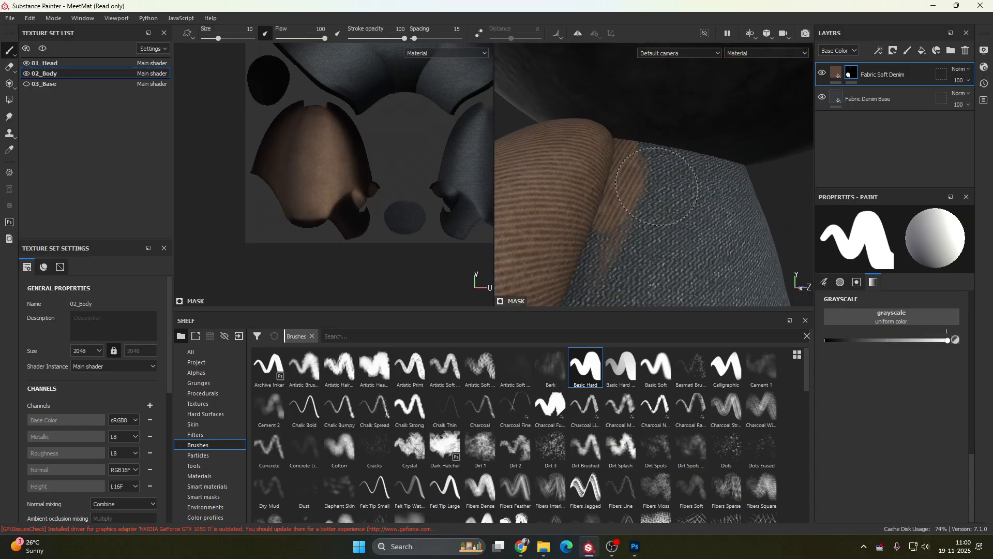
{"action": "key", "text": "x"}
{"action": "left_click_drag", "start_coordinate": [655, 163], "coordinate": [642, 220]}
{"action": "middle_click_drag", "start_coordinate": [406, 105], "coordinate": [299, 262], "text": "alt"}
{"action": "left_click_drag", "start_coordinate": [273, 115], "coordinate": [264, 135]}
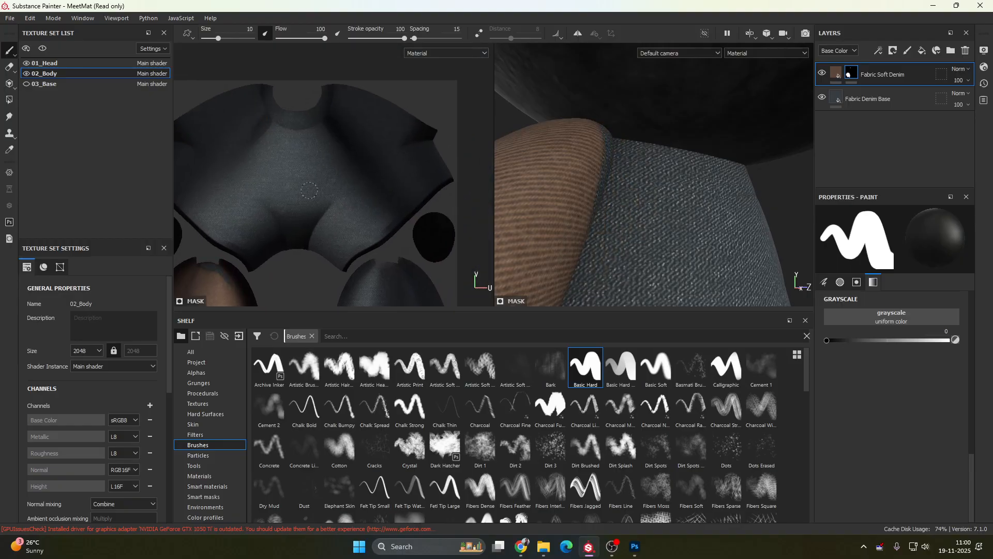
- Paint the mask white again over the bare patch at the upper end of the arm's UV island
{"action": "middle_click_drag", "start_coordinate": [312, 200], "coordinate": [330, 161], "text": "alt"}
{"action": "middle_click_drag", "start_coordinate": [311, 226], "coordinate": [340, 195], "text": "alt"}
{"action": "right_click_drag", "start_coordinate": [340, 195], "coordinate": [419, 253], "text": "alt"}
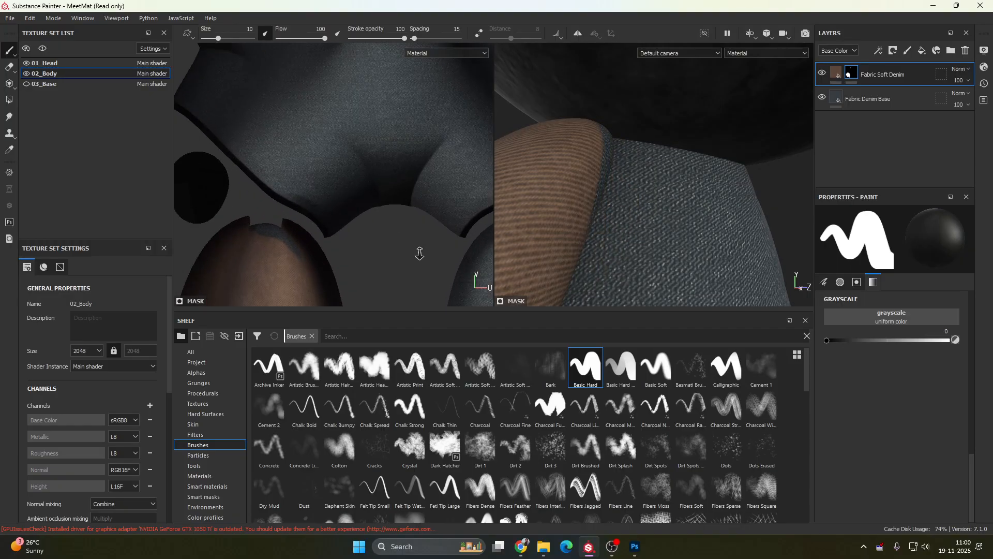
{"action": "mouse_move", "coordinate": [407, 190]}
{"action": "middle_mouse_down", "text": "alt"}
{"action": "mouse_move", "coordinate": [397, 156]}
{"action": "mouse_move", "coordinate": [386, 275]}
{"action": "middle_mouse_up", "text": "alt"}
{"action": "middle_click_drag", "start_coordinate": [342, 67], "coordinate": [330, 169], "text": "alt"}
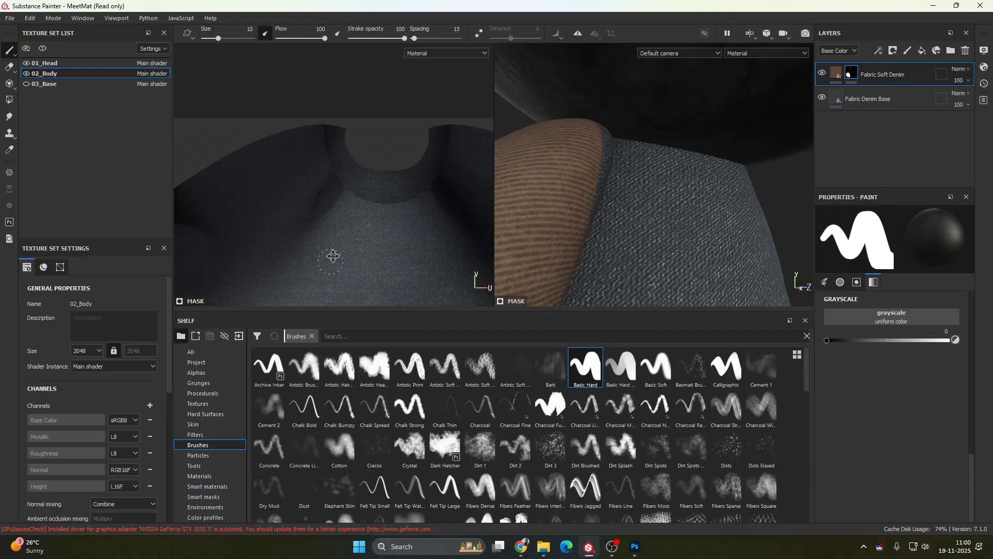
{"action": "mouse_move", "coordinate": [332, 256]}
{"action": "middle_mouse_down", "text": "alt"}
{"action": "mouse_move", "coordinate": [384, 177]}
{"action": "mouse_move", "coordinate": [337, 204]}
{"action": "middle_mouse_up", "text": "alt"}
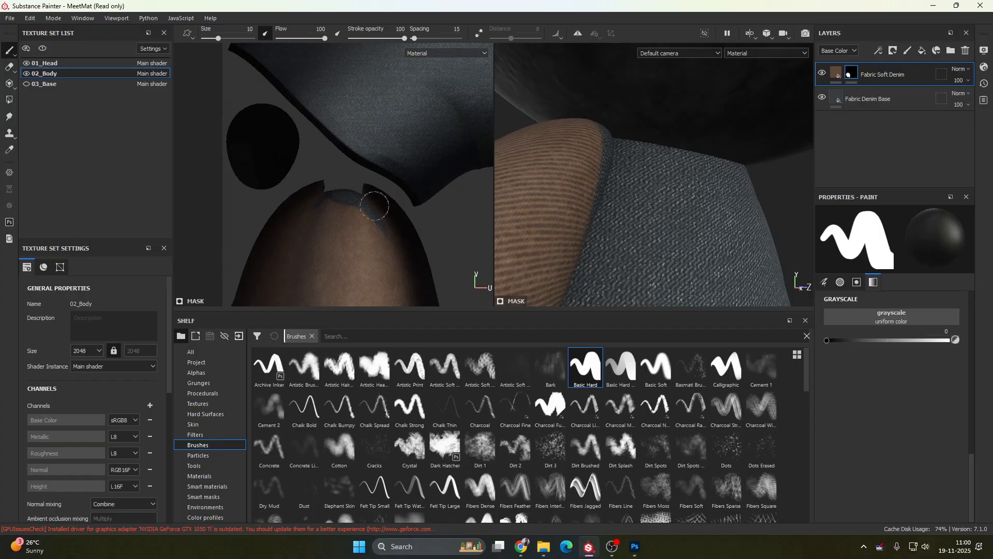
{"action": "key", "text": "x"}
{"action": "left_click_drag", "start_coordinate": [353, 199], "coordinate": [387, 228]}
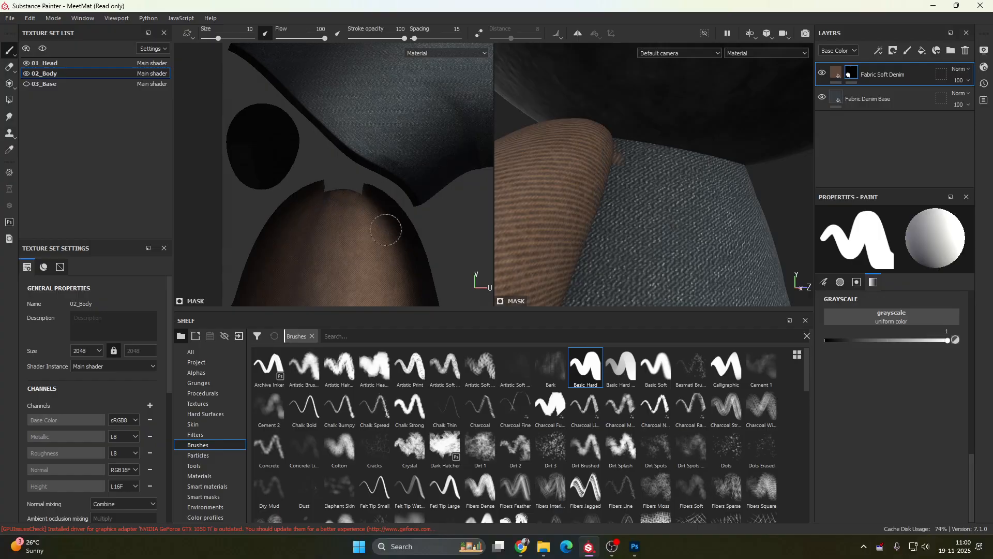
- Paint out the small soft denim spot on the torso's UV island beside the neck opening with black
{"action": "middle_click_drag", "start_coordinate": [409, 145], "coordinate": [345, 368], "text": "alt"}
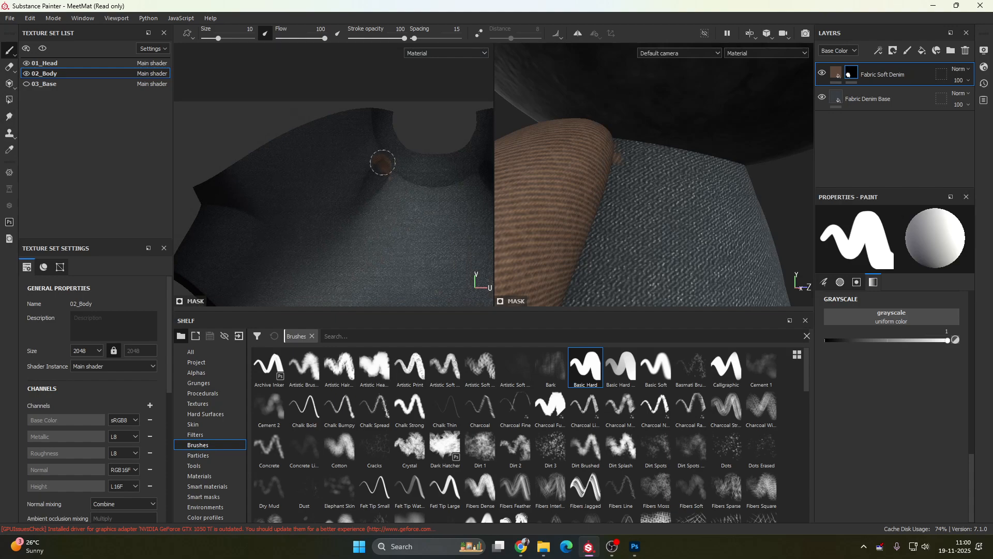
{"action": "key", "text": "x"}
{"action": "left_click_drag", "start_coordinate": [384, 162], "coordinate": [392, 175]}
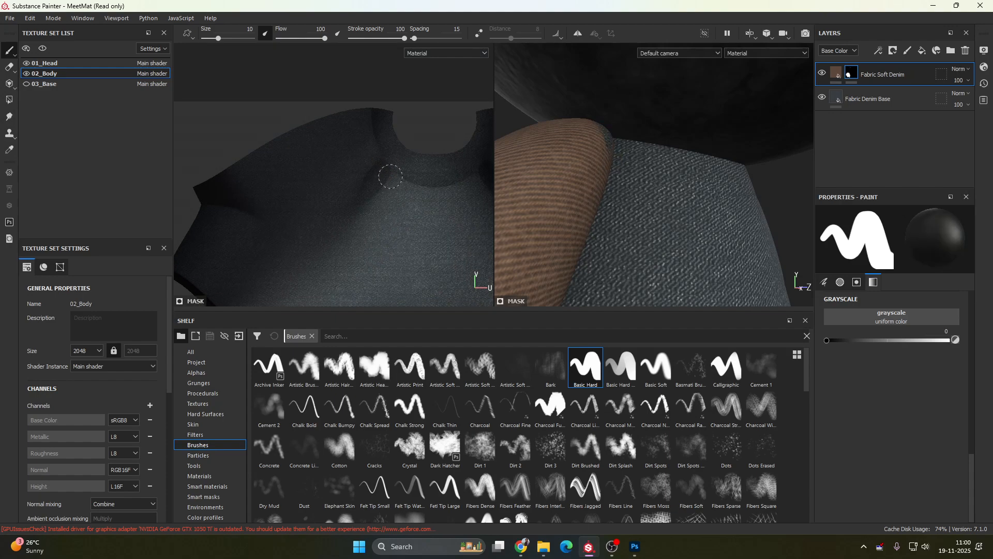
- Reduce the brush size to 2.44 and paint the mask white over the bare denim on the front of the shoulder
{"action": "middle_click_drag", "start_coordinate": [397, 228], "coordinate": [428, 67], "text": "alt"}
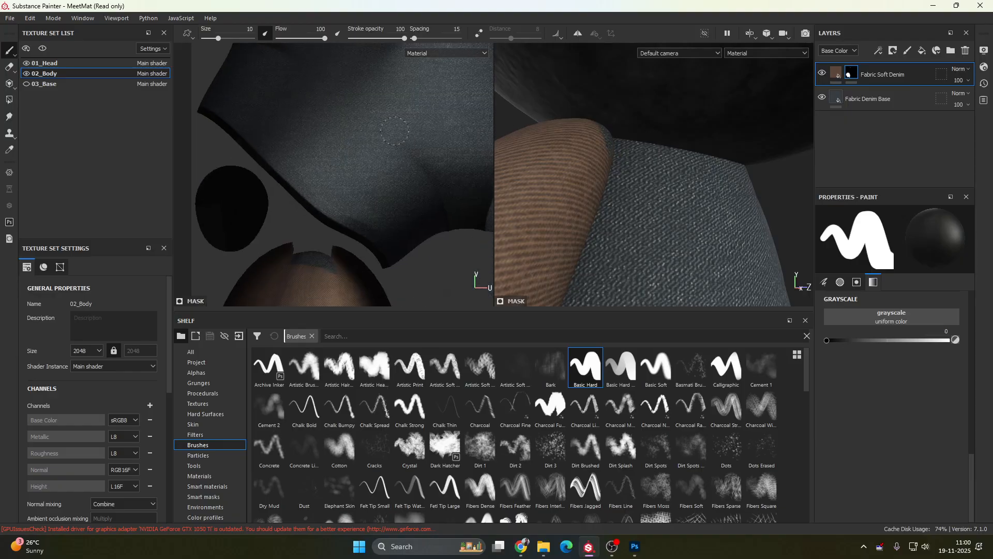
{"action": "middle_click_drag", "start_coordinate": [332, 253], "coordinate": [341, 230], "text": "alt"}
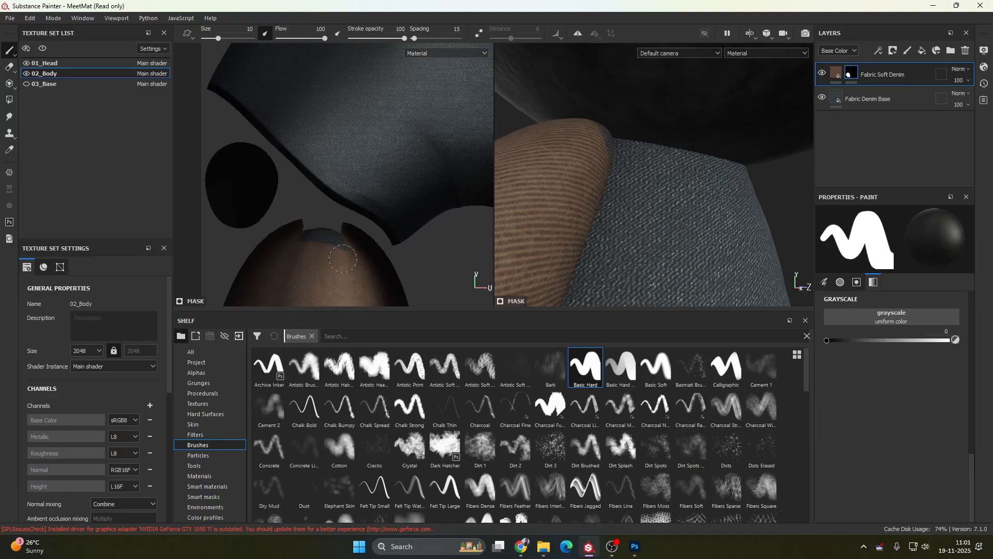
{"action": "mouse_move", "coordinate": [561, 162]}
{"action": "left_mouse_down", "text": "alt"}
{"action": "mouse_move", "coordinate": [557, 171]}
{"action": "mouse_move", "coordinate": [591, 185]}
{"action": "left_mouse_up", "text": "alt"}
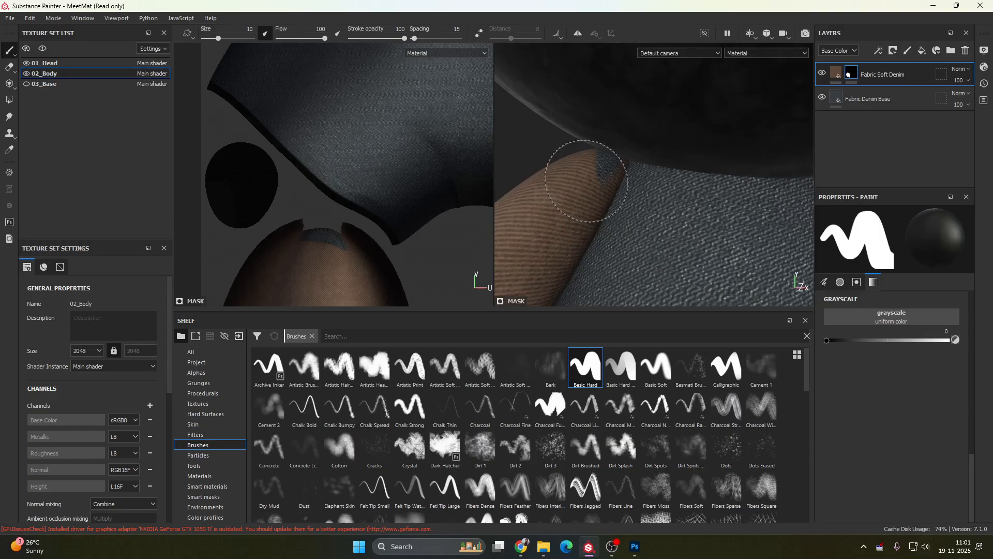
{"action": "right_click_drag", "start_coordinate": [576, 176], "coordinate": [553, 176], "text": "ctrl"}
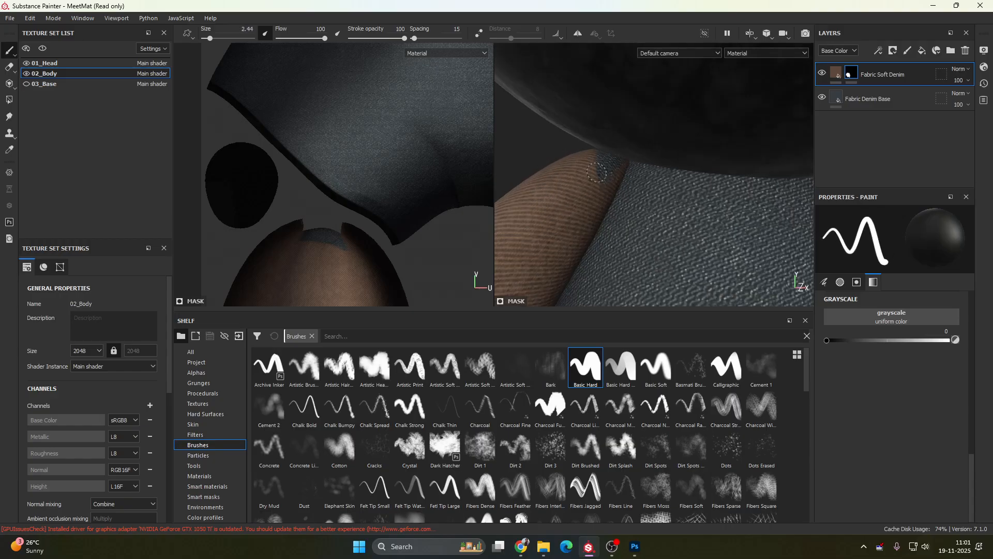
{"action": "key", "text": "x"}
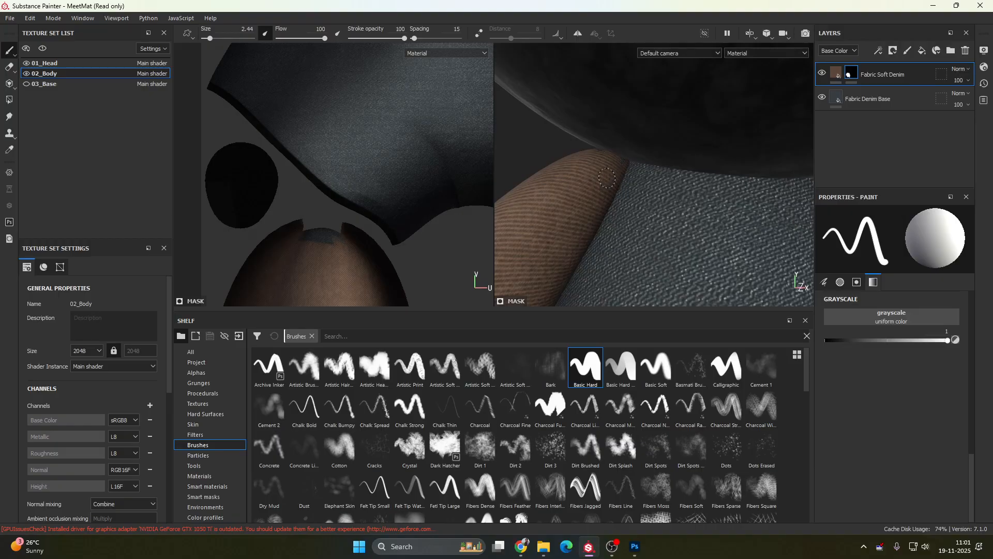
- Paint the remaining bare denim on the back and upper side of the shoulder white with the small brush
{"action": "left_click_drag", "start_coordinate": [628, 157], "coordinate": [621, 194], "text": "alt"}
{"action": "middle_click_drag", "start_coordinate": [620, 194], "coordinate": [633, 238], "text": "alt"}
{"action": "left_click_drag", "start_coordinate": [708, 290], "coordinate": [550, 215], "text": "alt"}
{"action": "right_click_drag", "start_coordinate": [550, 215], "coordinate": [574, 223], "text": "alt"}
{"action": "mouse_move", "coordinate": [574, 223]}
{"action": "left_mouse_down", "text": "alt"}
{"action": "mouse_move", "coordinate": [672, 211]}
{"action": "mouse_move", "coordinate": [634, 206]}
{"action": "mouse_move", "coordinate": [585, 263]}
{"action": "mouse_move", "coordinate": [567, 230]}
{"action": "mouse_move", "coordinate": [536, 249]}
{"action": "mouse_move", "coordinate": [553, 274]}
{"action": "left_mouse_up", "text": "alt"}
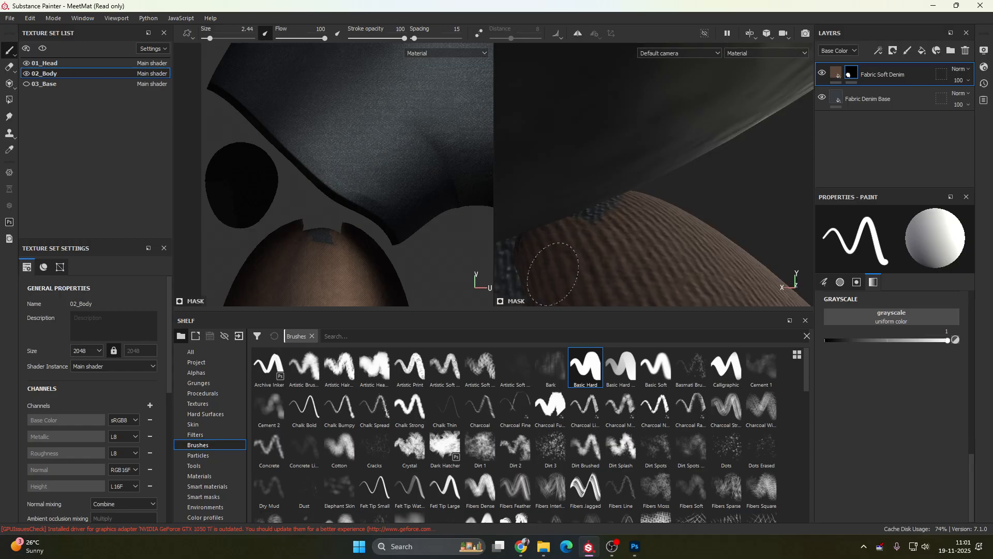
{"action": "left_click_drag", "start_coordinate": [602, 216], "coordinate": [664, 178], "text": "alt"}
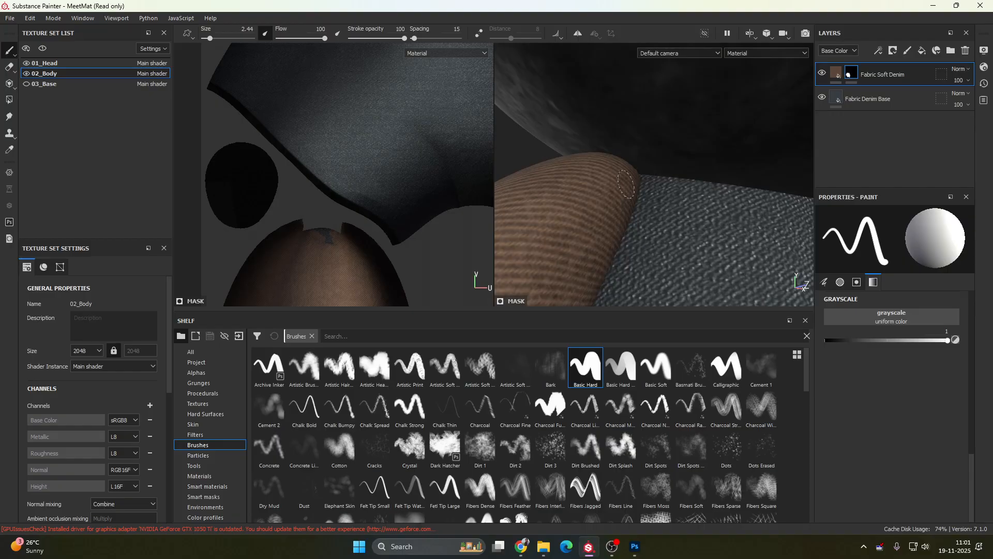
{"action": "scroll", "coordinate": [608, 225], "scroll_direction": "down", "scroll_amount": 1}
{"action": "scroll", "coordinate": [316, 224], "scroll_direction": "down", "scroll_amount": 1}
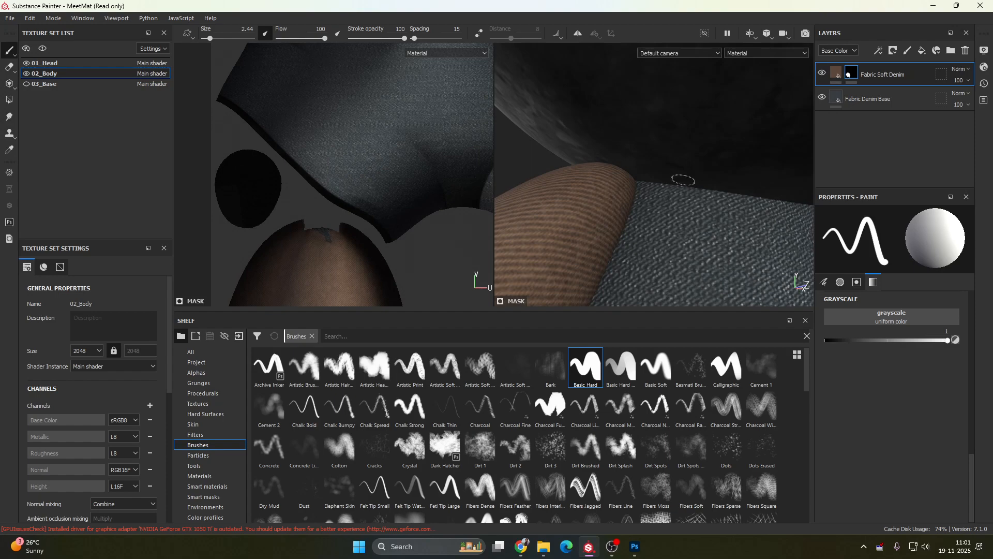
- Bring the unpainted arm and its UV island into view and enlarge the brush to size 14.1
{"action": "middle_click_drag", "start_coordinate": [414, 197], "coordinate": [217, 124], "text": "alt"}
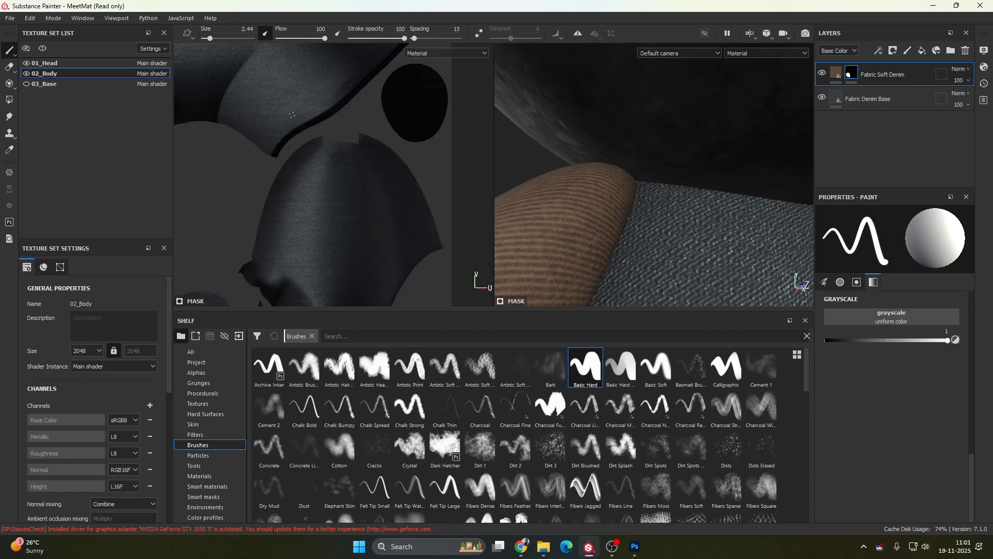
{"action": "scroll", "coordinate": [339, 180], "scroll_direction": "up", "scroll_amount": 2}
{"action": "scroll", "coordinate": [338, 181], "scroll_direction": "down", "scroll_amount": 1}
{"action": "scroll", "coordinate": [338, 180], "scroll_direction": "down", "scroll_amount": 3}
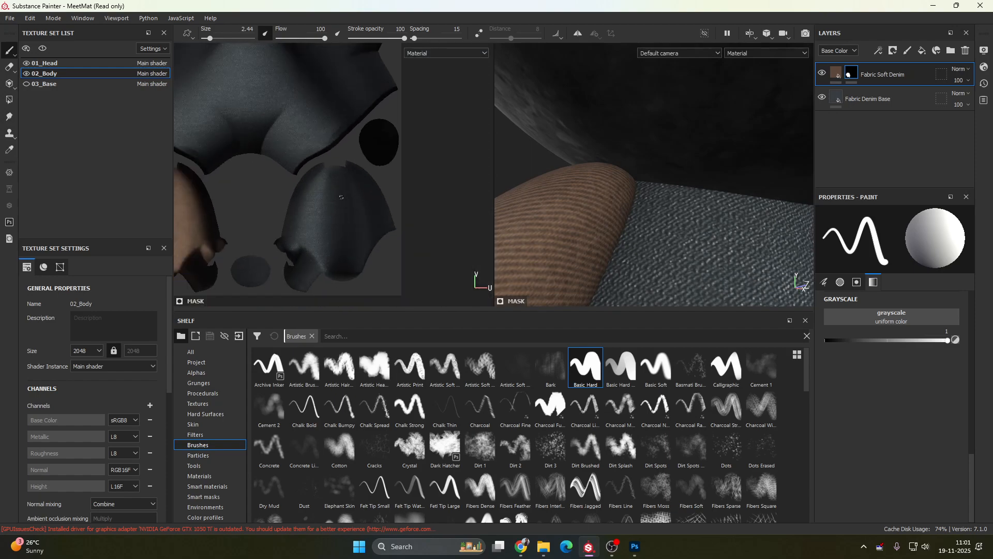
{"action": "key", "text": "bracketright"}
{"action": "key", "text": "bracketright"}
{"action": "key", "text": "bracketright"}
{"action": "key", "text": "bracketright"}
{"action": "key", "text": "bracketright"}
{"action": "key", "text": "bracketright"}
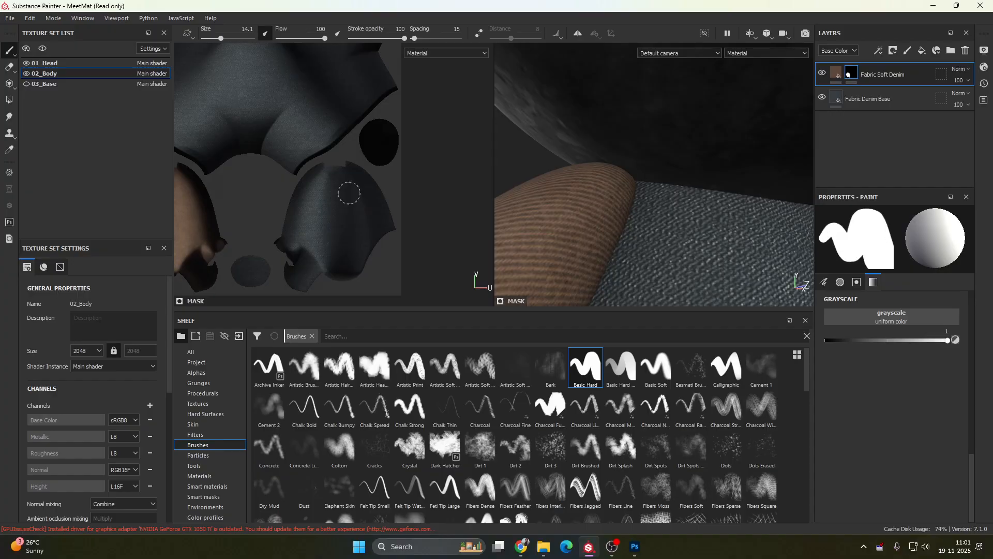
{"action": "scroll", "coordinate": [616, 191], "scroll_direction": "down", "scroll_amount": 10}
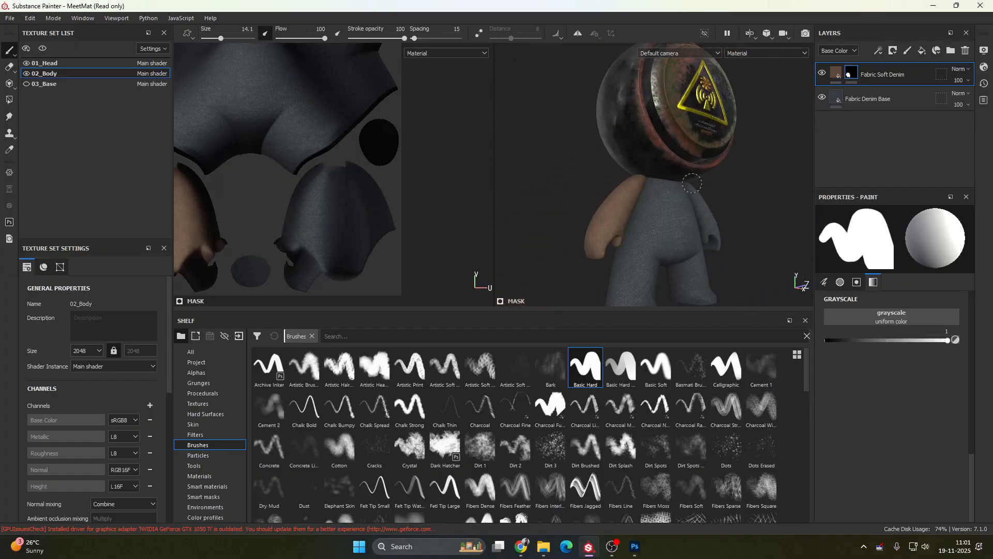
{"action": "left_click_drag", "start_coordinate": [692, 183], "coordinate": [637, 222], "text": "alt"}
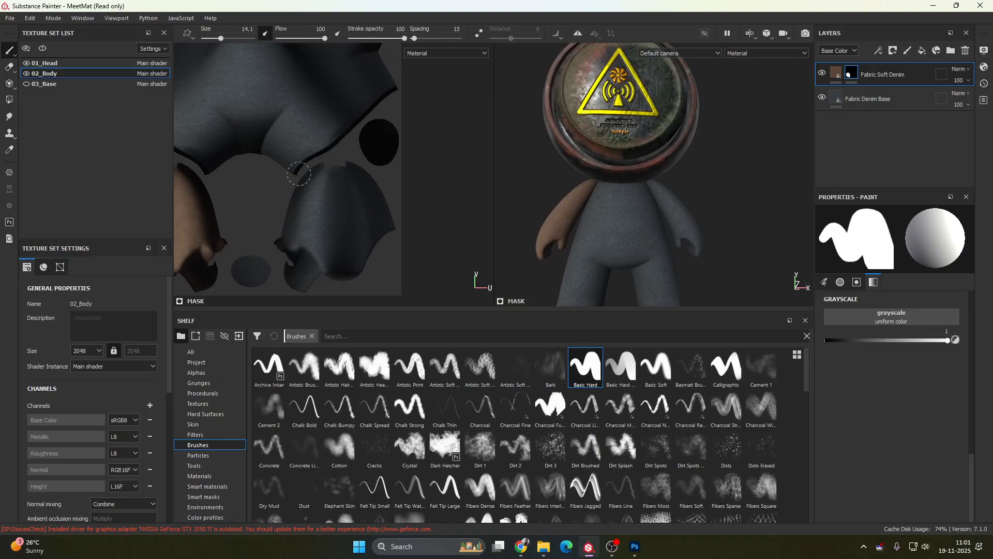
- Use Polygon Fill in triangle mode to fill part of the unpainted arm's UV island in the Fabric Soft Denim mask
{"action": "left_click", "coordinate": [8, 99]}
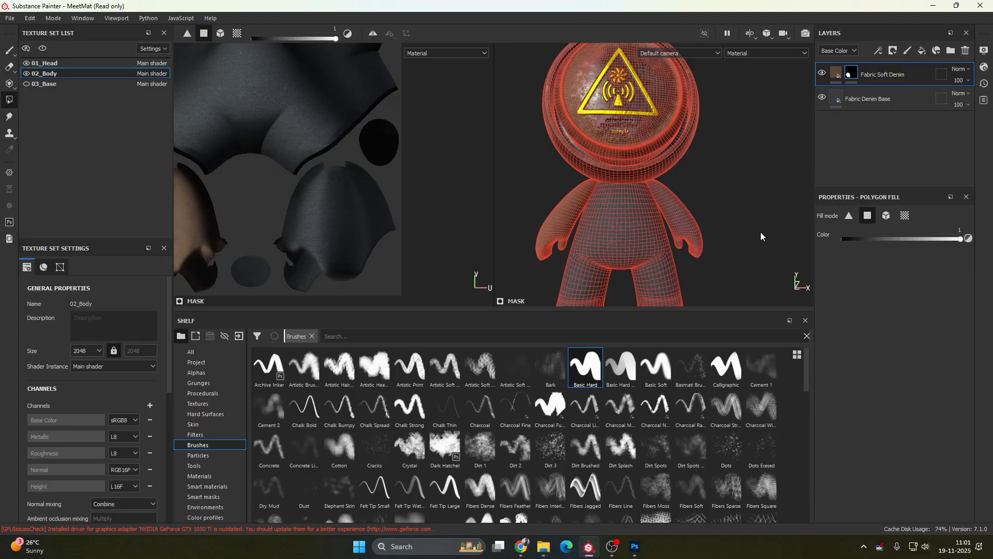
{"action": "left_click", "coordinate": [849, 215]}
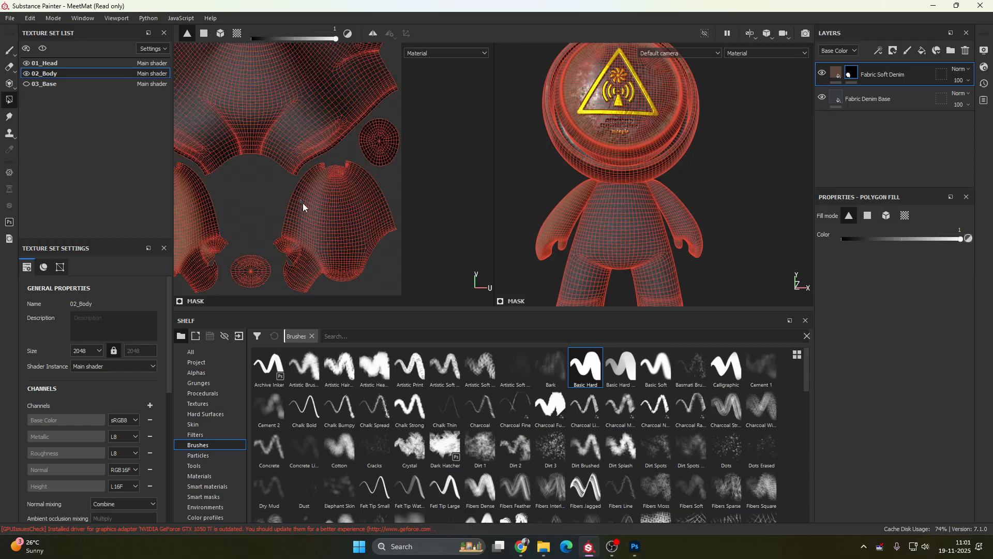
{"action": "left_click_drag", "start_coordinate": [314, 215], "coordinate": [328, 233]}
{"action": "scroll", "coordinate": [307, 228], "scroll_direction": "up", "scroll_amount": 6}
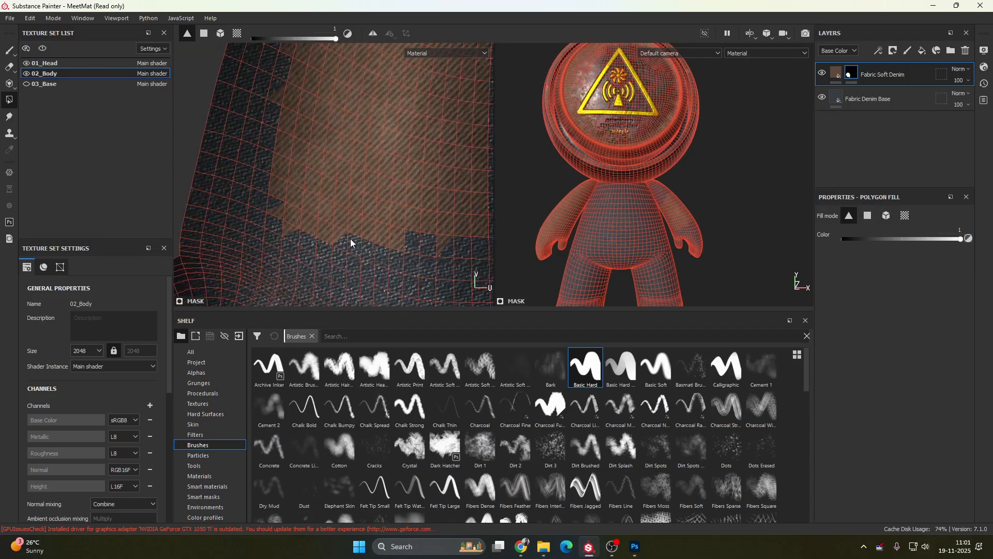
{"action": "scroll", "coordinate": [336, 238], "scroll_direction": "up", "scroll_amount": 3}
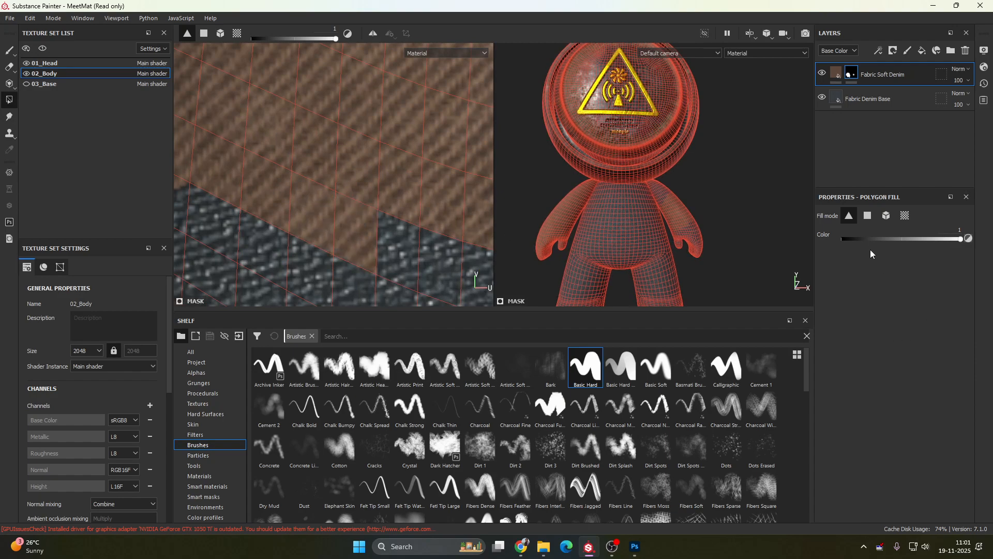
- Switch Polygon Fill to quad mode and fill the remaining area of the arm's UV island below the shoulder
{"action": "left_click", "coordinate": [869, 217]}
{"action": "left_click_drag", "start_coordinate": [401, 230], "coordinate": [466, 286]}
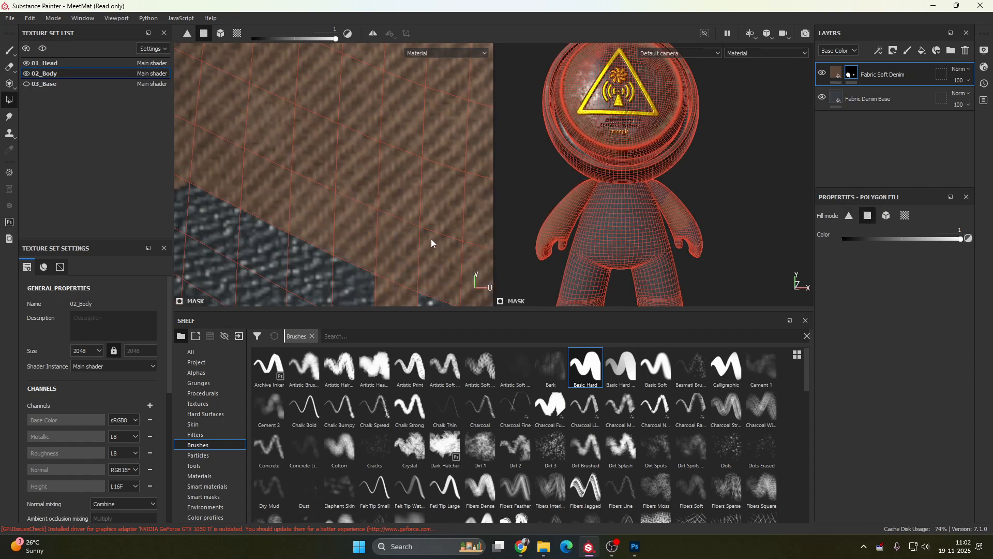
{"action": "scroll", "coordinate": [429, 235], "scroll_direction": "up", "scroll_amount": 2}
{"action": "scroll", "coordinate": [426, 228], "scroll_direction": "down", "scroll_amount": 6}
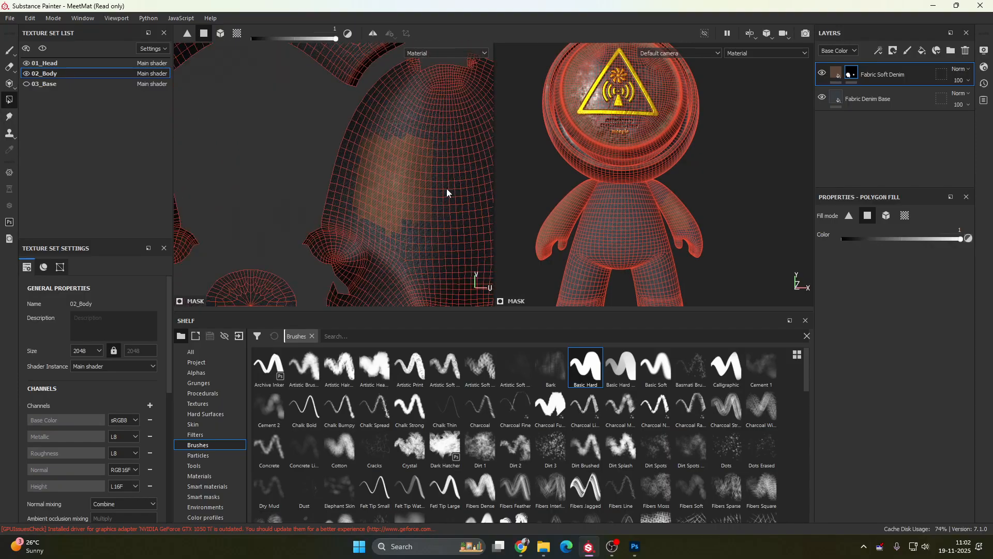
{"action": "scroll", "coordinate": [425, 228], "scroll_direction": "down", "scroll_amount": 4}
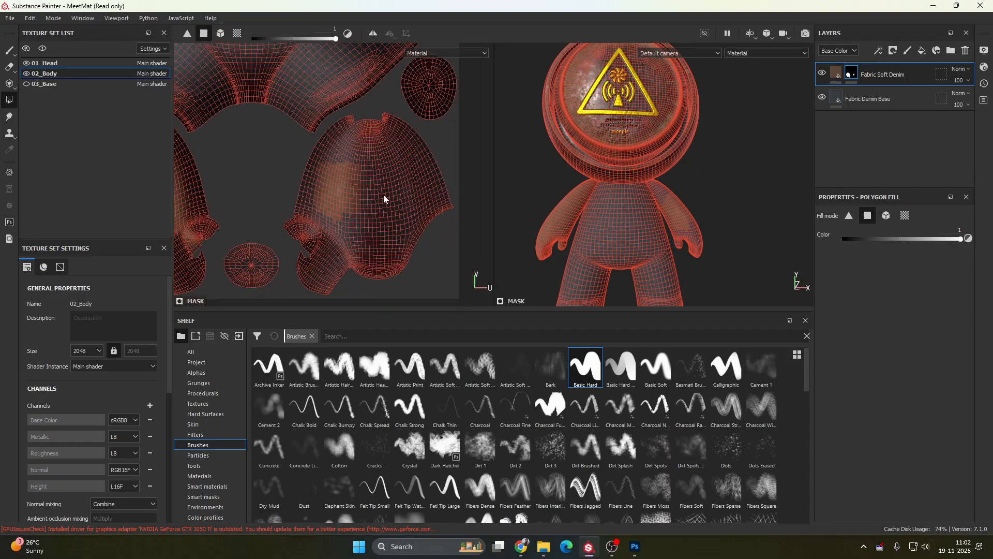
{"action": "left_click_drag", "start_coordinate": [290, 145], "coordinate": [541, 310]}
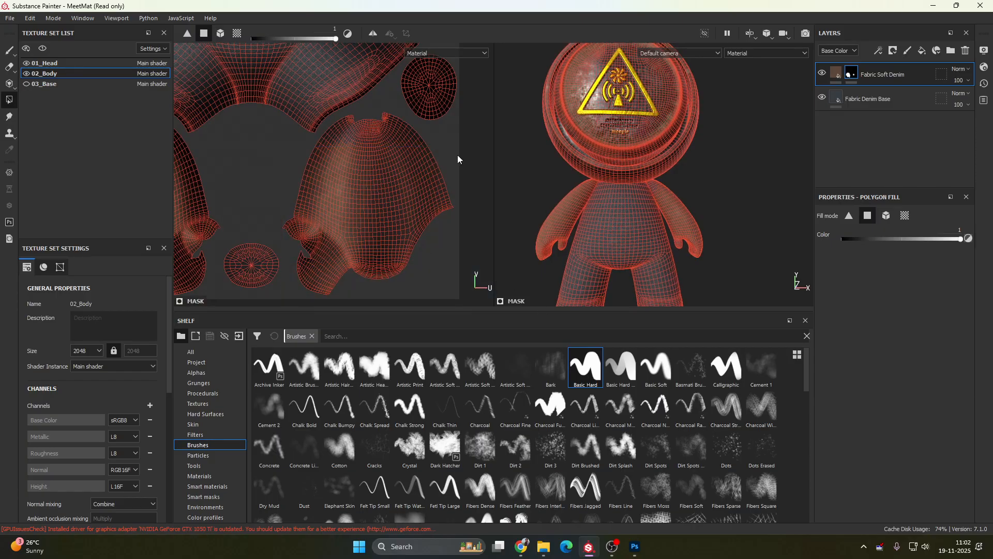
- Use Polygon Fill in mesh mode to fill both arms completely in the Fabric Soft Denim mask, including the top of their UV islands
{"action": "left_click", "coordinate": [890, 216]}
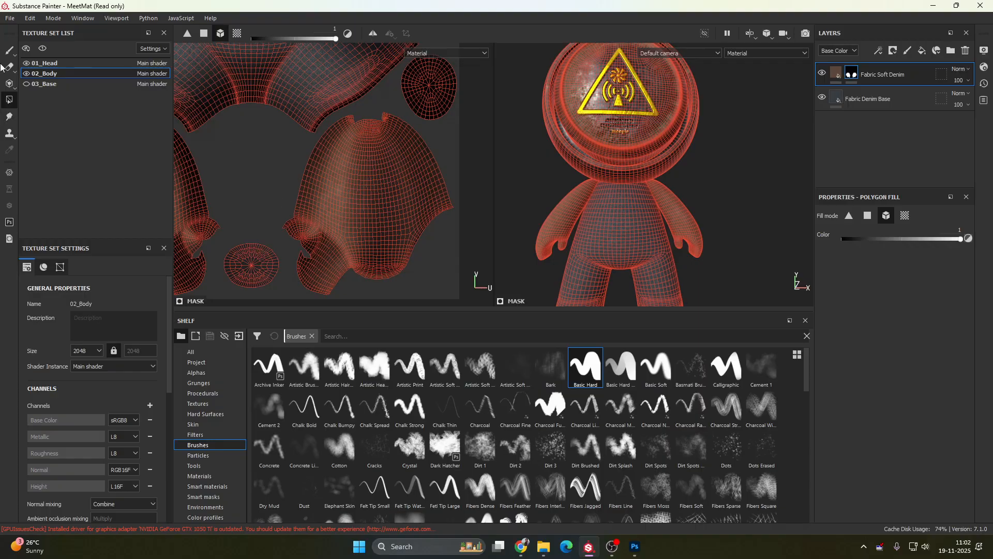
{"action": "left_click", "coordinate": [9, 51]}
{"action": "scroll", "coordinate": [709, 228], "scroll_direction": "down", "scroll_amount": 3}
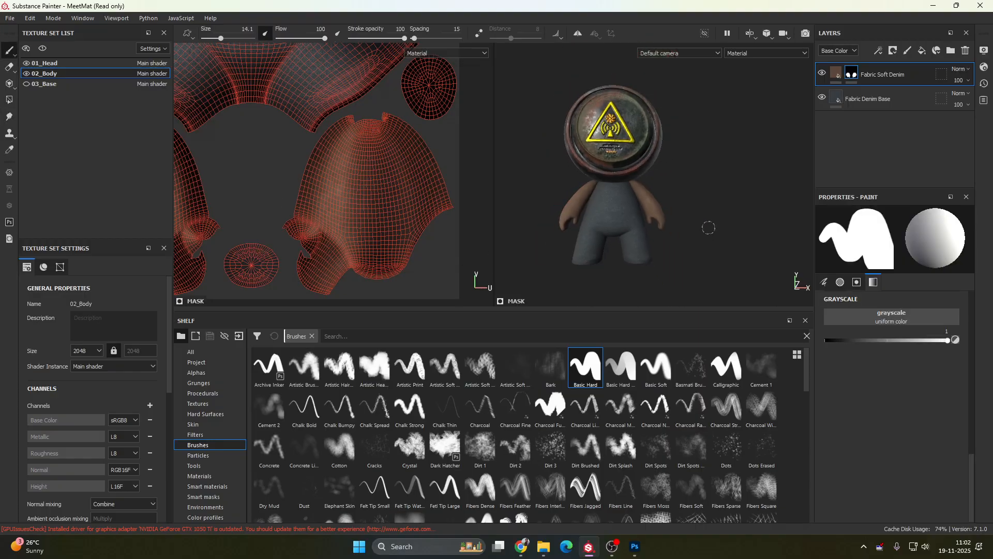
{"action": "scroll", "coordinate": [708, 227], "scroll_direction": "up", "scroll_amount": 5}
{"action": "mouse_move", "coordinate": [709, 222]}
{"action": "left_mouse_down", "text": "alt"}
{"action": "mouse_move", "coordinate": [515, 212]}
{"action": "mouse_move", "coordinate": [682, 207]}
{"action": "mouse_move", "coordinate": [759, 193]}
{"action": "mouse_move", "coordinate": [658, 215]}
{"action": "mouse_move", "coordinate": [548, 197]}
{"action": "left_mouse_up", "text": "alt"}
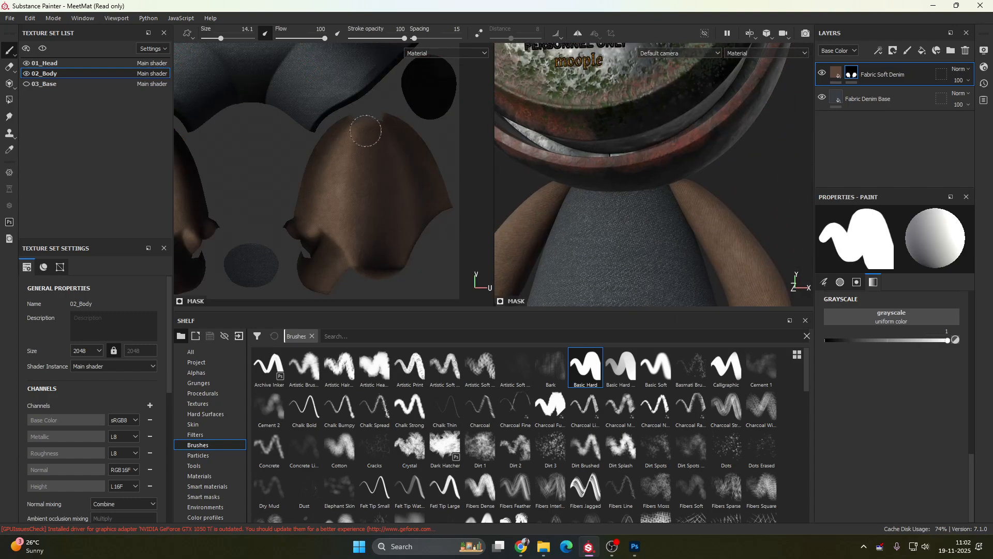
{"action": "left_click_drag", "start_coordinate": [747, 226], "coordinate": [625, 207], "text": "alt"}
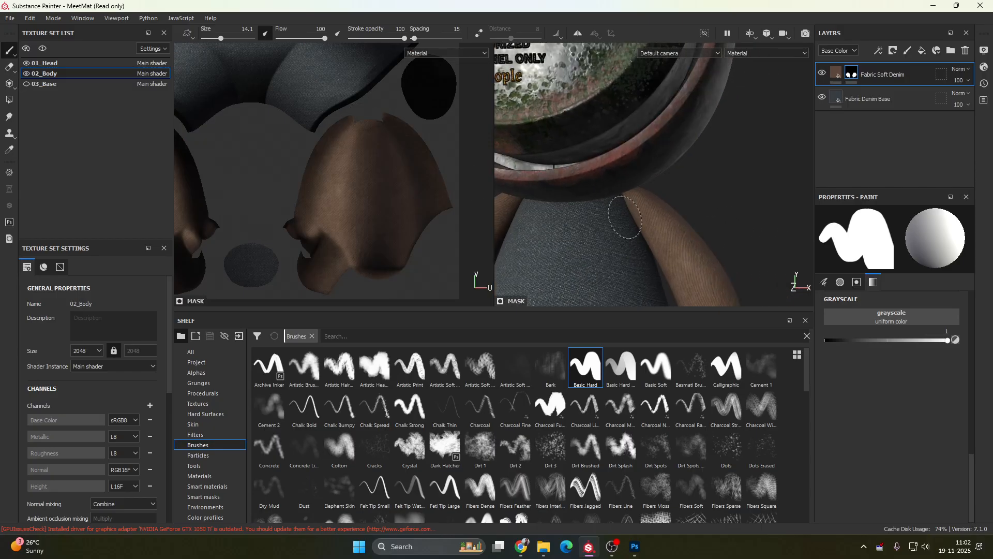
{"action": "middle_click_drag", "start_coordinate": [269, 181], "coordinate": [380, 204], "text": "alt"}
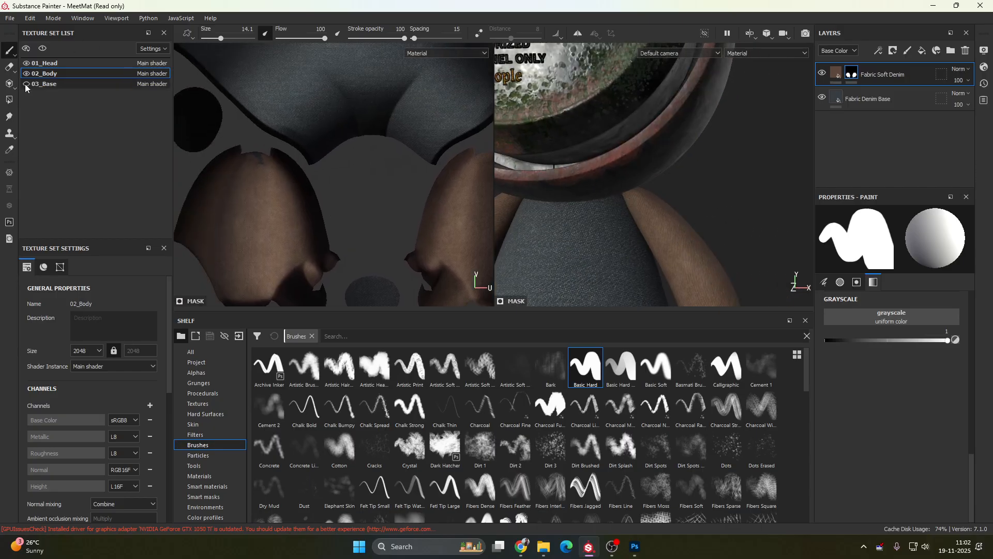
{"action": "left_click", "coordinate": [9, 100]}
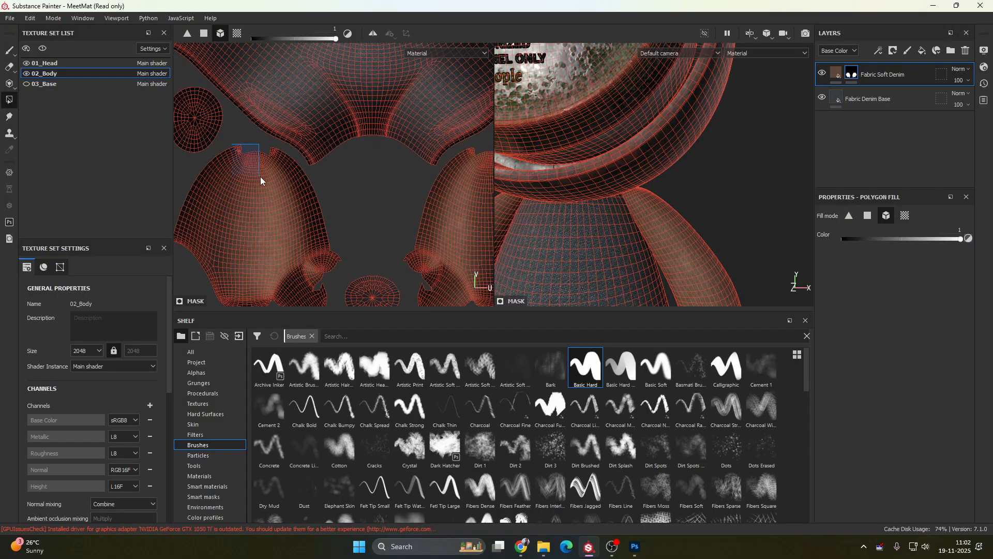
{"action": "left_click_drag", "start_coordinate": [260, 177], "coordinate": [260, 176]}
- Examine the shoulder seams on the model and the arm and torso UV islands for gaps in the mask
{"action": "left_click_drag", "start_coordinate": [663, 257], "coordinate": [776, 220], "text": "alt"}
{"action": "scroll", "coordinate": [578, 172], "scroll_direction": "down", "scroll_amount": 2}
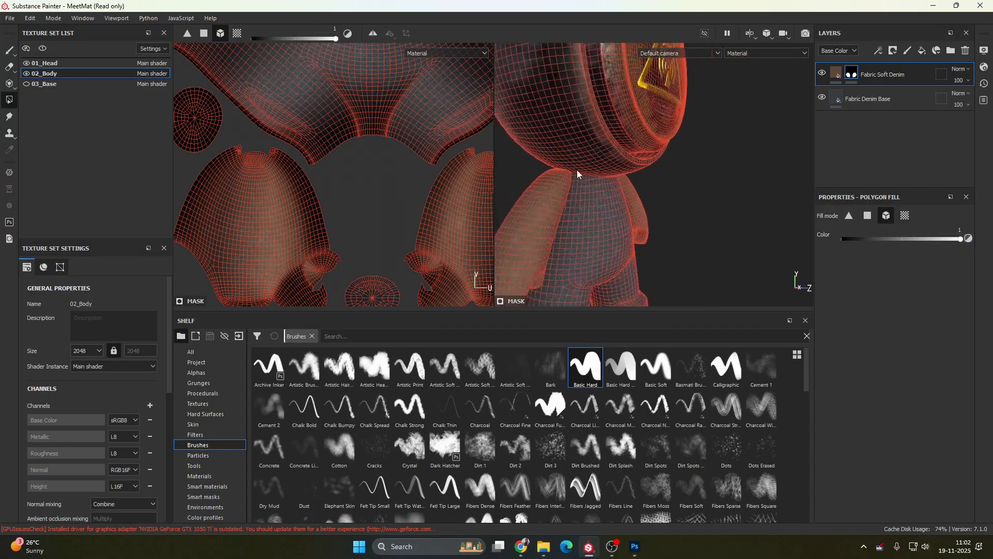
{"action": "scroll", "coordinate": [578, 173], "scroll_direction": "up", "scroll_amount": 6}
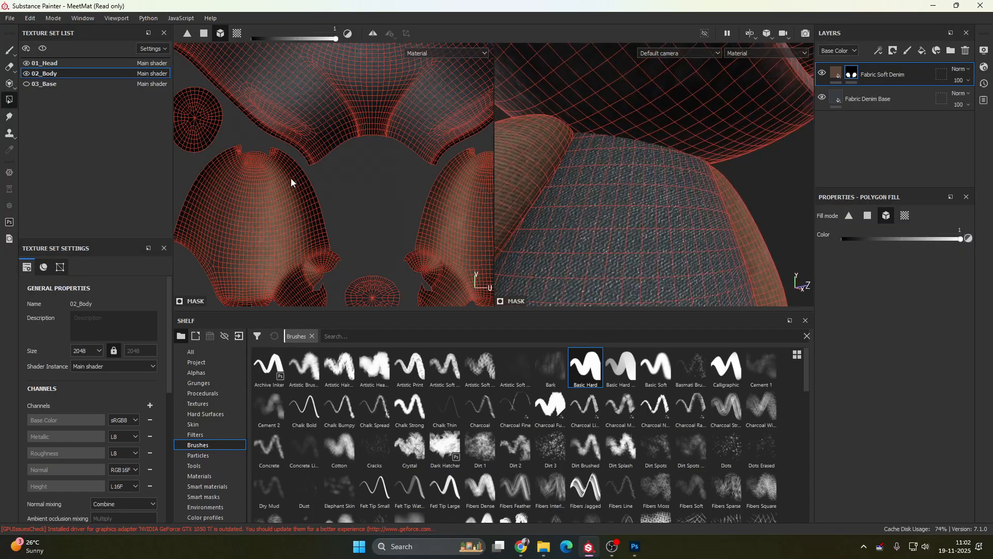
{"action": "middle_click_drag", "start_coordinate": [291, 182], "coordinate": [283, 238]}
{"action": "left_click", "coordinate": [9, 50]}
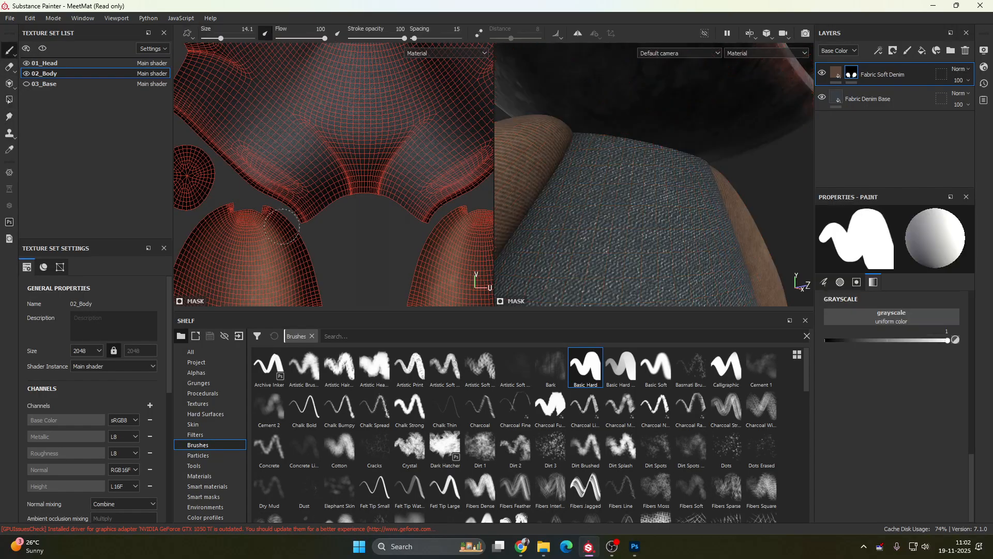
{"action": "scroll", "coordinate": [282, 226], "scroll_direction": "down", "scroll_amount": 2}
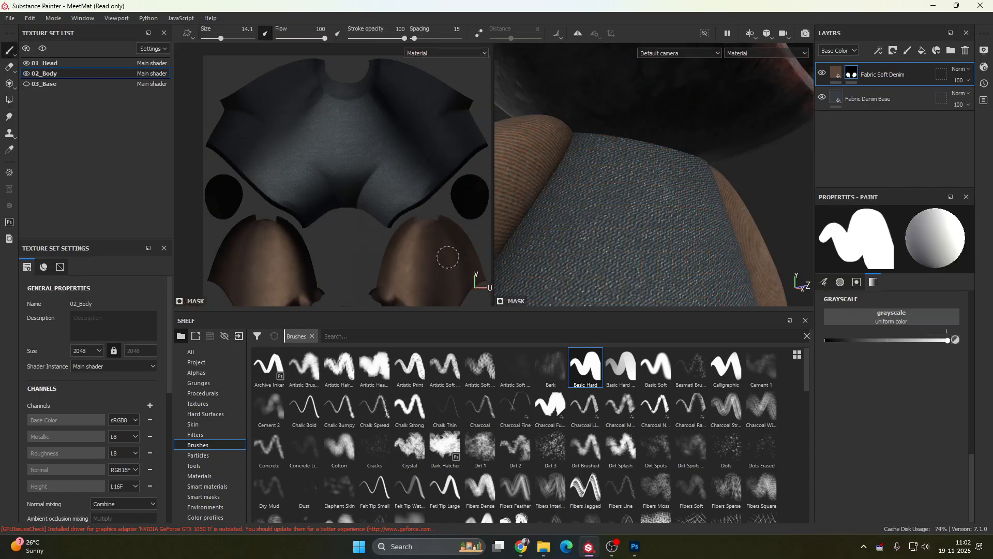
{"action": "scroll", "coordinate": [380, 169], "scroll_direction": "up", "scroll_amount": 2}
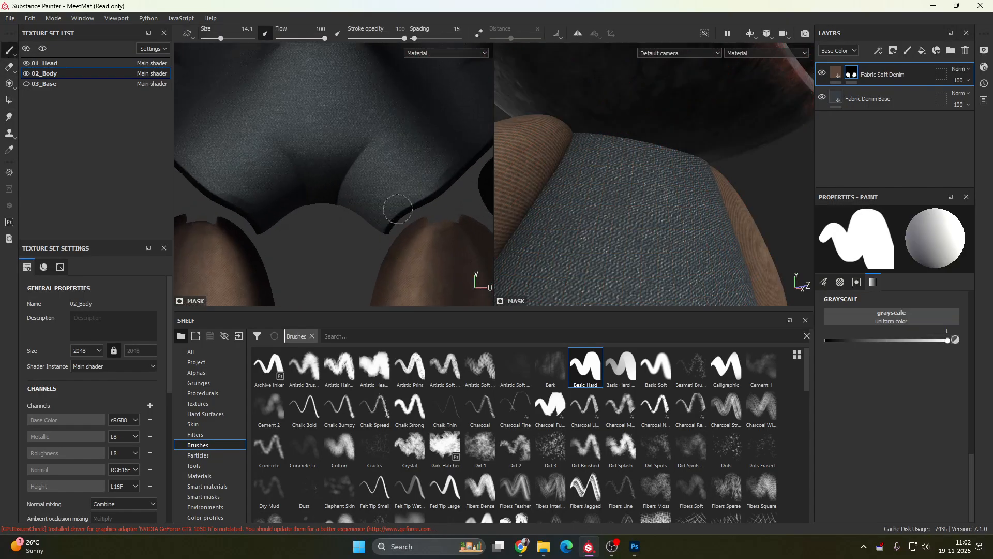
{"action": "scroll", "coordinate": [409, 199], "scroll_direction": "down", "scroll_amount": 6}
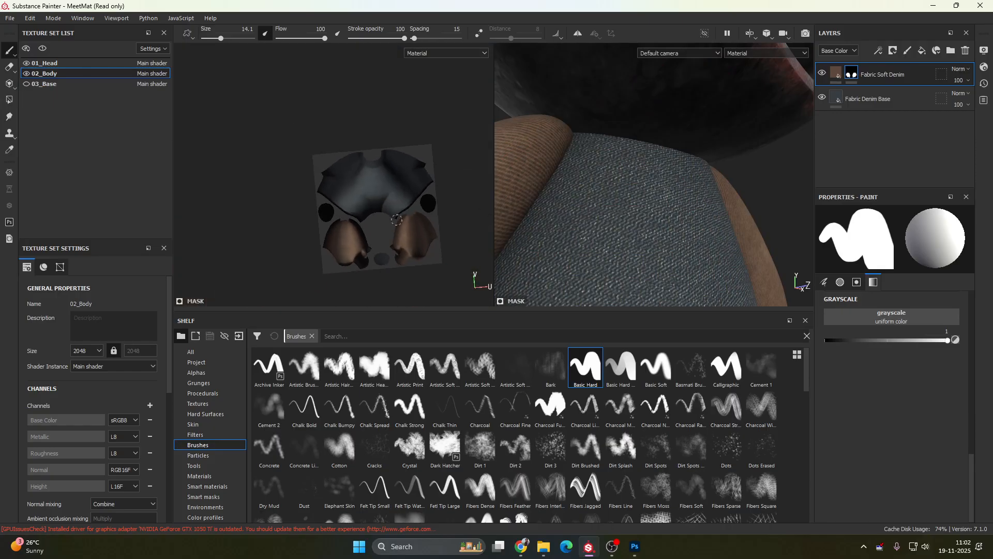
{"action": "mouse_move", "coordinate": [397, 220]}
{"action": "left_mouse_down", "text": "alt"}
{"action": "mouse_move", "coordinate": [382, 221]}
{"action": "mouse_move", "coordinate": [402, 207]}
{"action": "left_mouse_up", "text": "alt"}
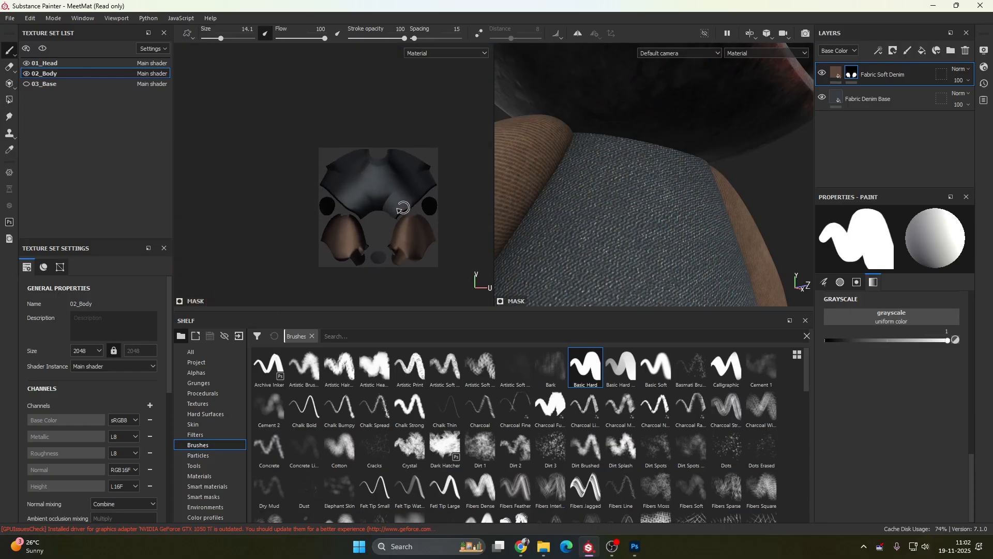
- Fill the bottom band of one leg in the Fabric Soft Denim mask using Polygon Fill in quad mode
{"action": "left_click", "coordinate": [10, 99]}
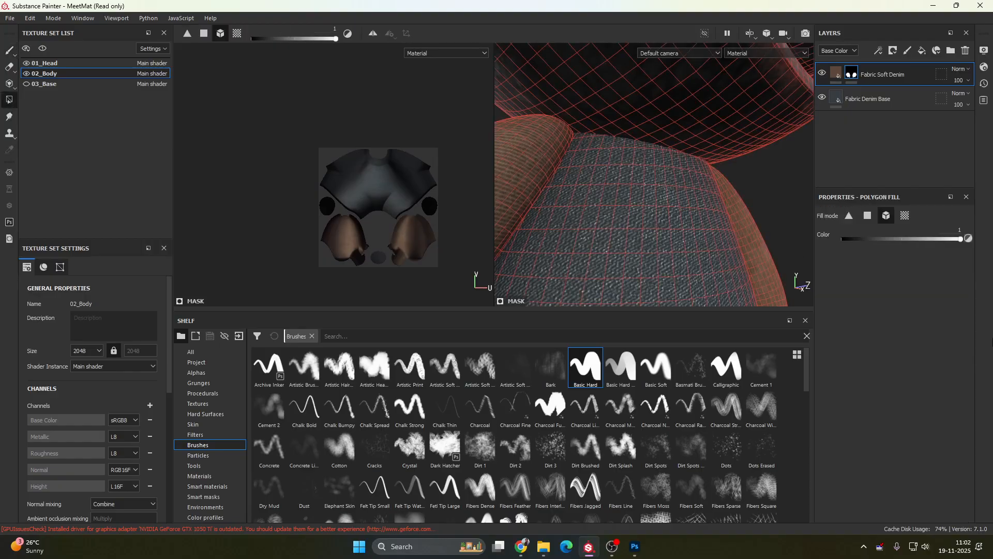
{"action": "left_click", "coordinate": [868, 216]}
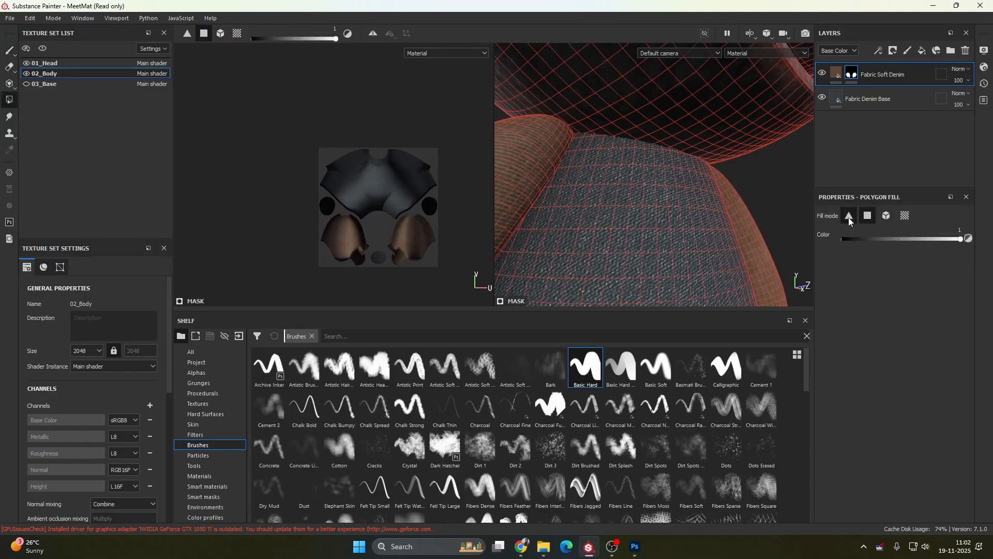
{"action": "left_click", "coordinate": [849, 217]}
{"action": "left_click", "coordinate": [885, 218]}
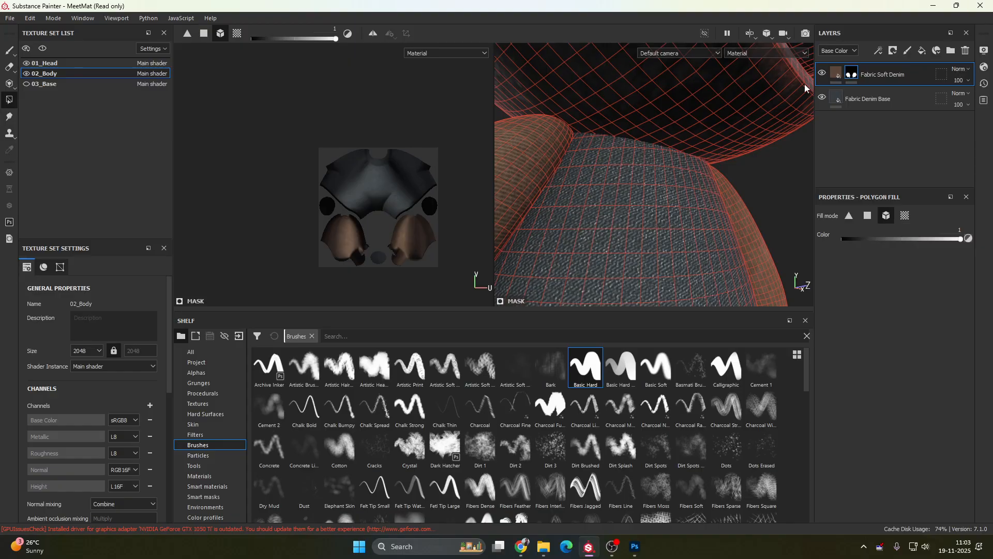
{"action": "left_click_drag", "start_coordinate": [631, 213], "coordinate": [532, 46], "text": "alt"}
{"action": "middle_click_drag", "start_coordinate": [532, 45], "coordinate": [659, 102], "text": "alt"}
{"action": "left_click_drag", "start_coordinate": [659, 102], "coordinate": [618, 255], "text": "alt"}
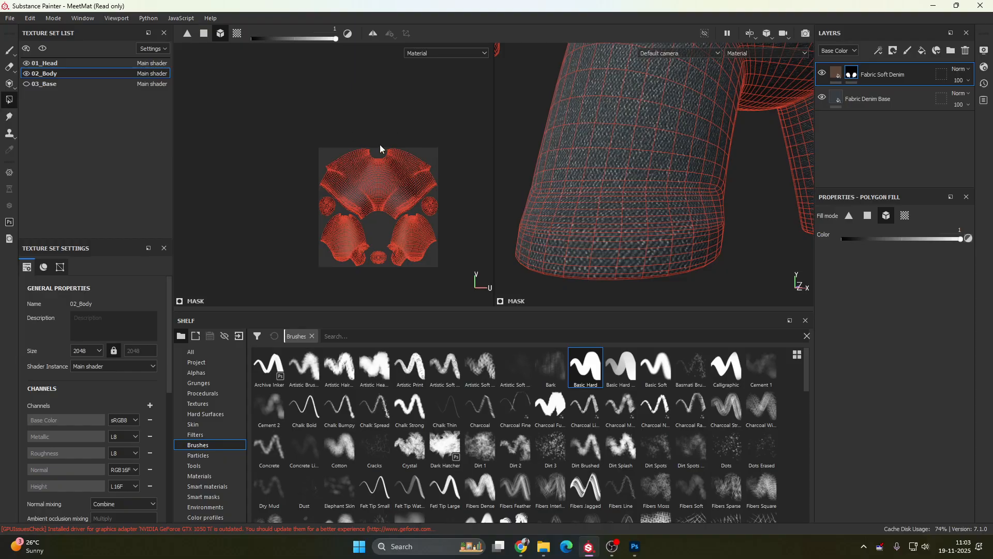
{"action": "left_click_drag", "start_coordinate": [629, 237], "coordinate": [627, 214], "text": "alt"}
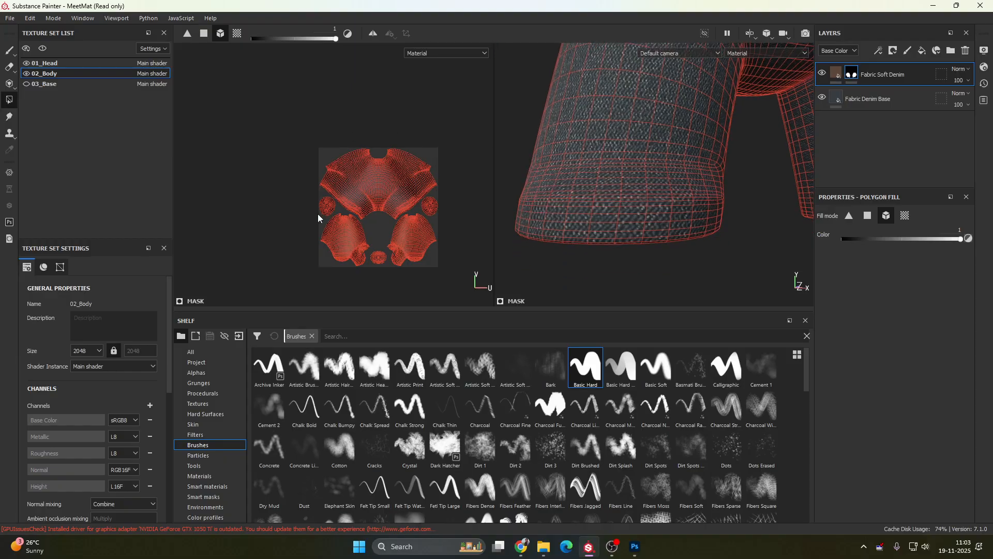
{"action": "left_click", "coordinate": [874, 216]}
{"action": "scroll", "coordinate": [351, 138], "scroll_direction": "down", "scroll_amount": 3}
{"action": "scroll", "coordinate": [362, 166], "scroll_direction": "up", "scroll_amount": 8}
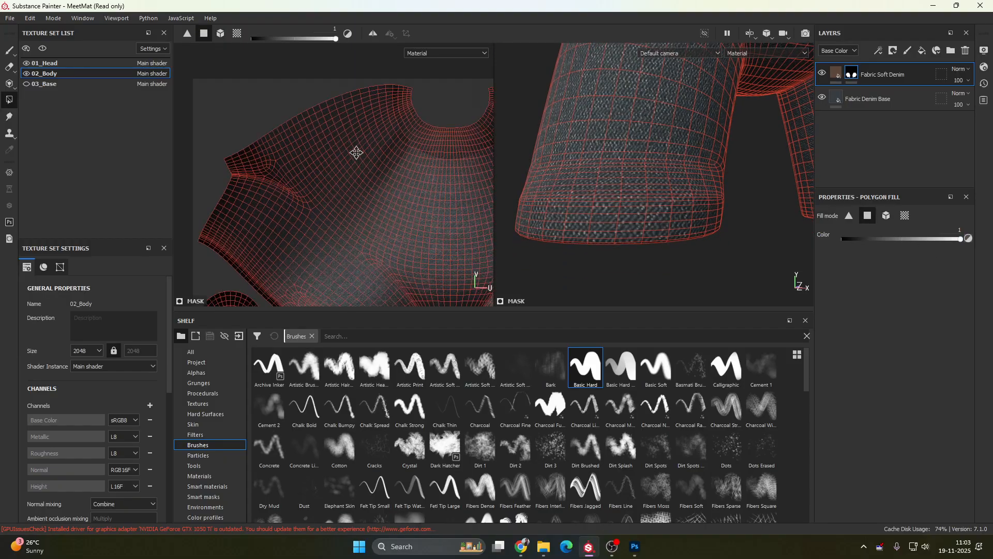
{"action": "scroll", "coordinate": [356, 153], "scroll_direction": "up", "scroll_amount": 2}
{"action": "left_click_drag", "start_coordinate": [635, 231], "coordinate": [669, 234], "text": "alt"}
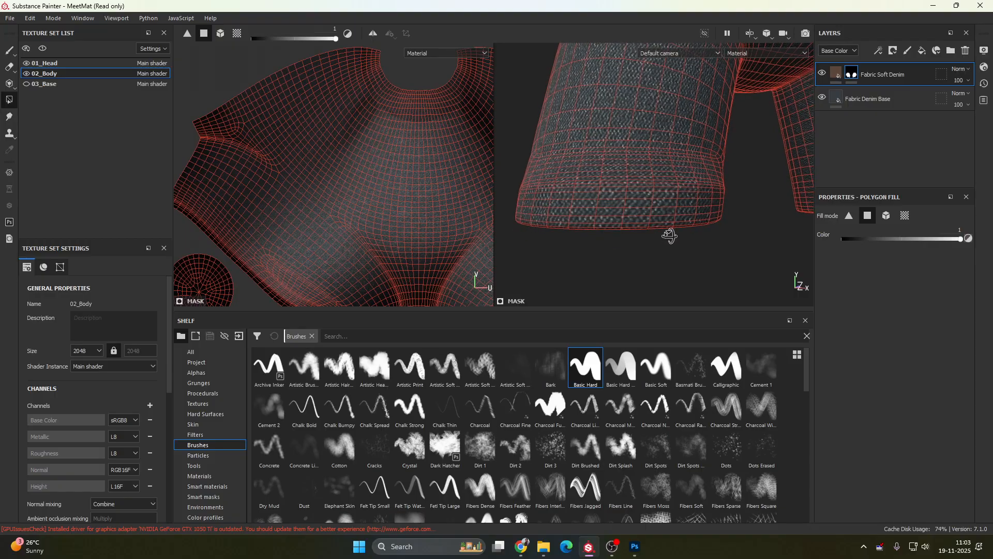
{"action": "left_click_drag", "start_coordinate": [512, 206], "coordinate": [743, 263]}
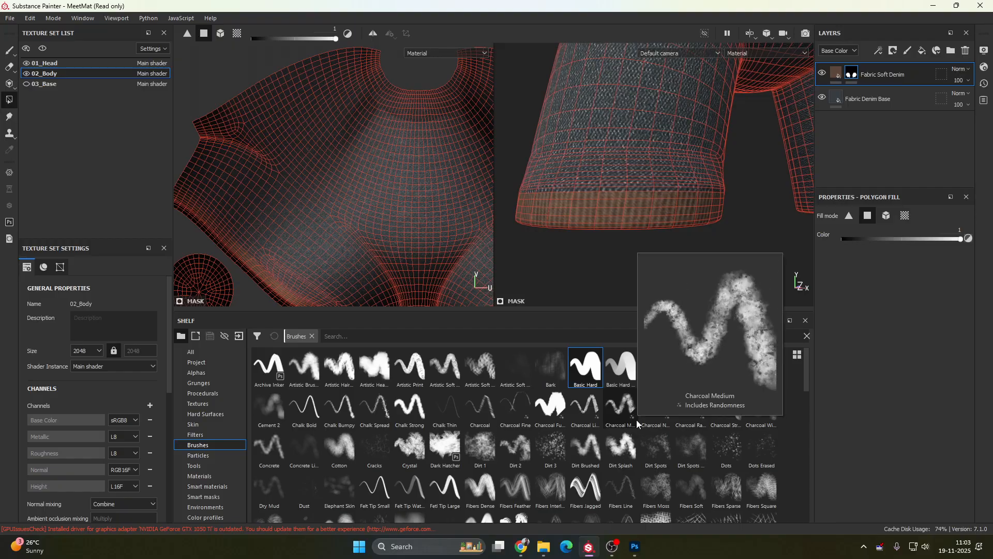
- Check the filled band in the UV layout and fill the matching bottom band of the other leg with quad Polygon Fill
{"action": "middle_click_drag", "start_coordinate": [270, 247], "coordinate": [396, 125], "text": "alt"}
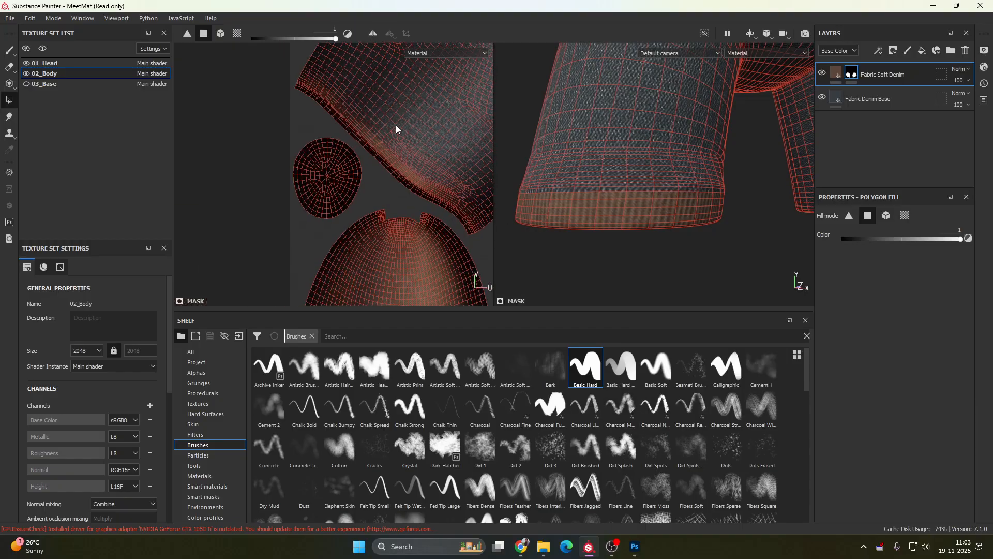
{"action": "right_click_drag", "start_coordinate": [396, 126], "coordinate": [417, 150], "text": "alt"}
{"action": "middle_click_drag", "start_coordinate": [417, 150], "coordinate": [376, 208], "text": "alt"}
{"action": "middle_click_drag", "start_coordinate": [267, 150], "coordinate": [380, 332], "text": "alt"}
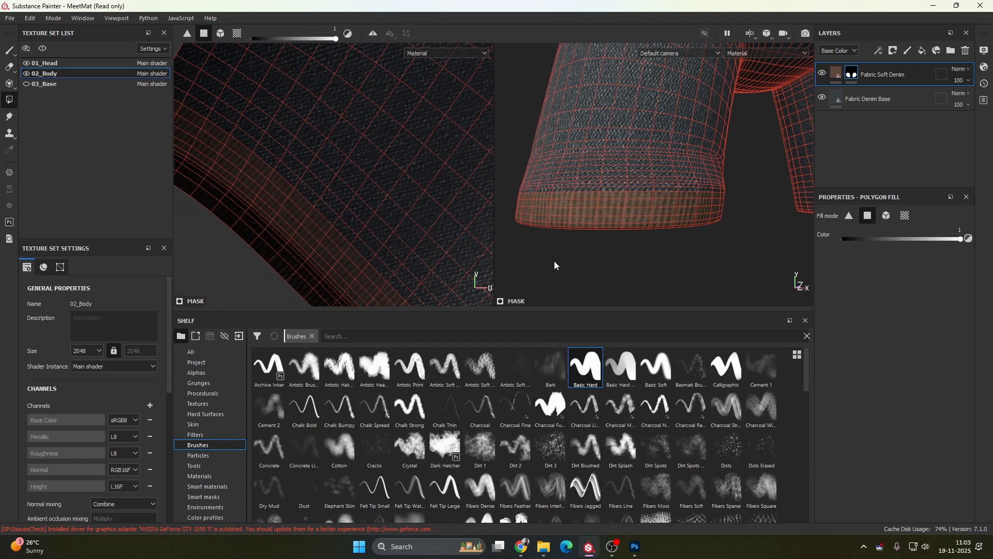
{"action": "left_click_drag", "start_coordinate": [699, 202], "coordinate": [812, 256], "text": "alt"}
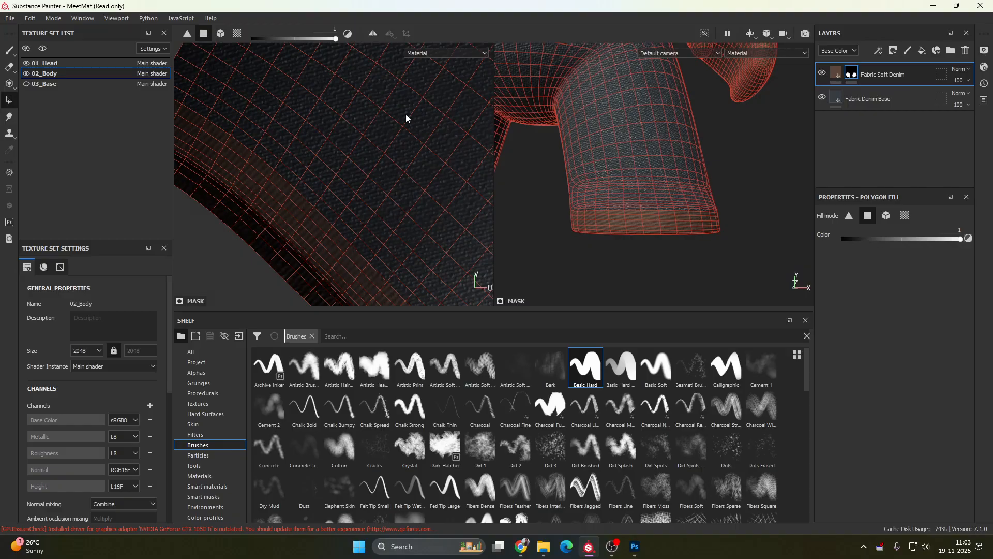
- Show only the 3D view with the Paint tool active and examine the leg hems, arms and torso from several angles
{"action": "key", "text": "F2"}
{"action": "middle_click_drag", "start_coordinate": [441, 156], "coordinate": [513, 307], "text": "alt"}
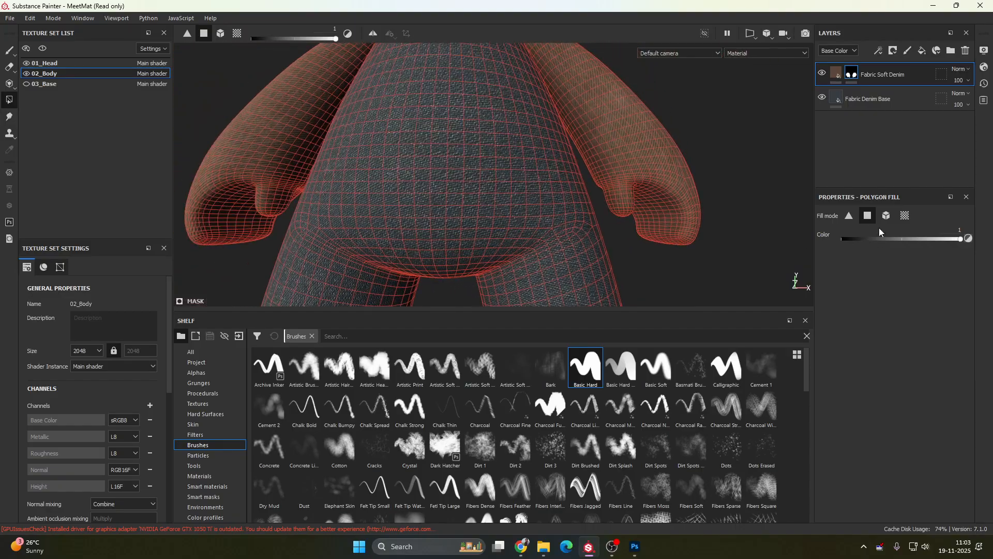
{"action": "left_click", "coordinate": [7, 50]}
{"action": "mouse_move", "coordinate": [538, 124]}
{"action": "left_mouse_down", "text": "alt"}
{"action": "mouse_move", "coordinate": [581, 144]}
{"action": "mouse_move", "coordinate": [528, 195]}
{"action": "left_mouse_up", "text": "alt"}
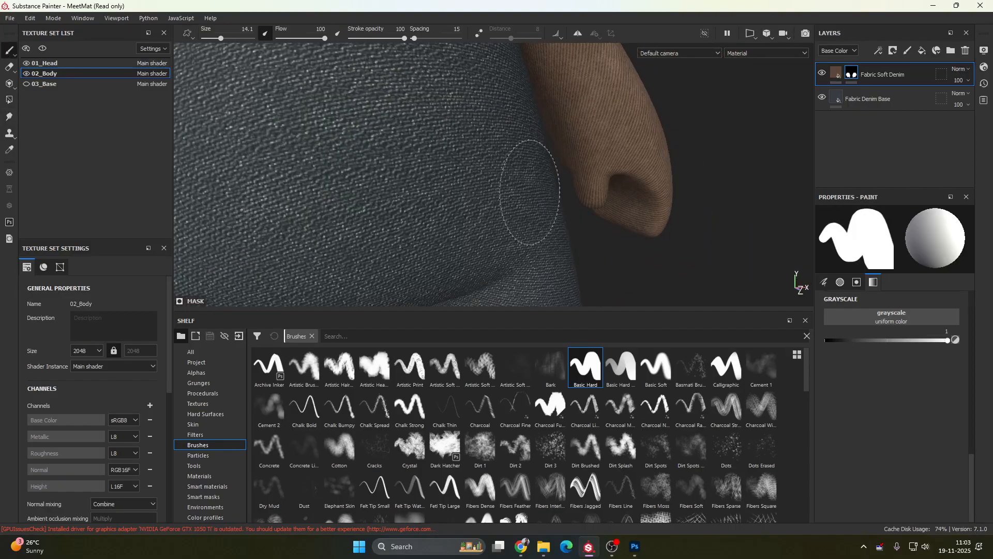
{"action": "middle_click_drag", "start_coordinate": [528, 259], "coordinate": [554, 64], "text": "alt"}
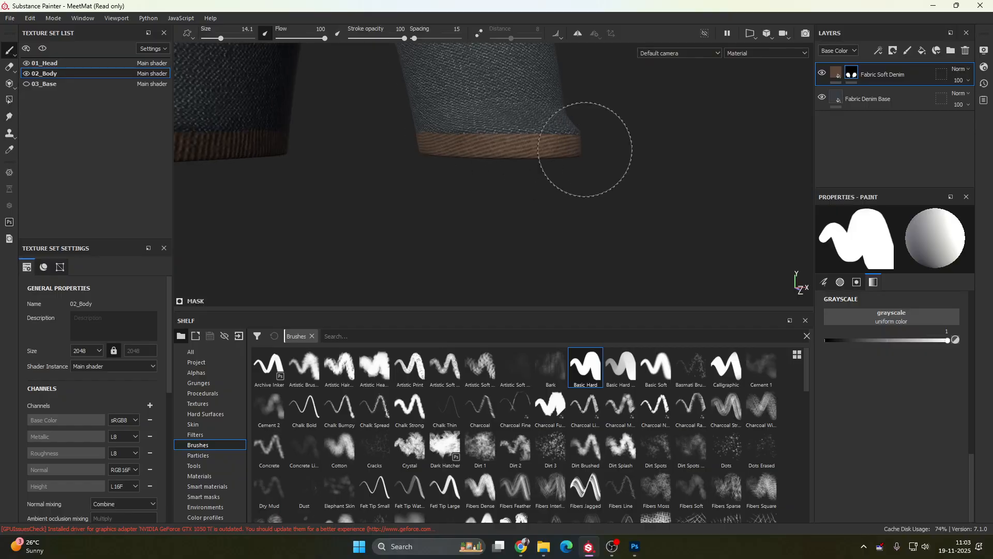
{"action": "middle_click_drag", "start_coordinate": [409, 160], "coordinate": [656, 185], "text": "alt"}
{"action": "scroll", "coordinate": [489, 157], "scroll_direction": "down", "scroll_amount": 6}
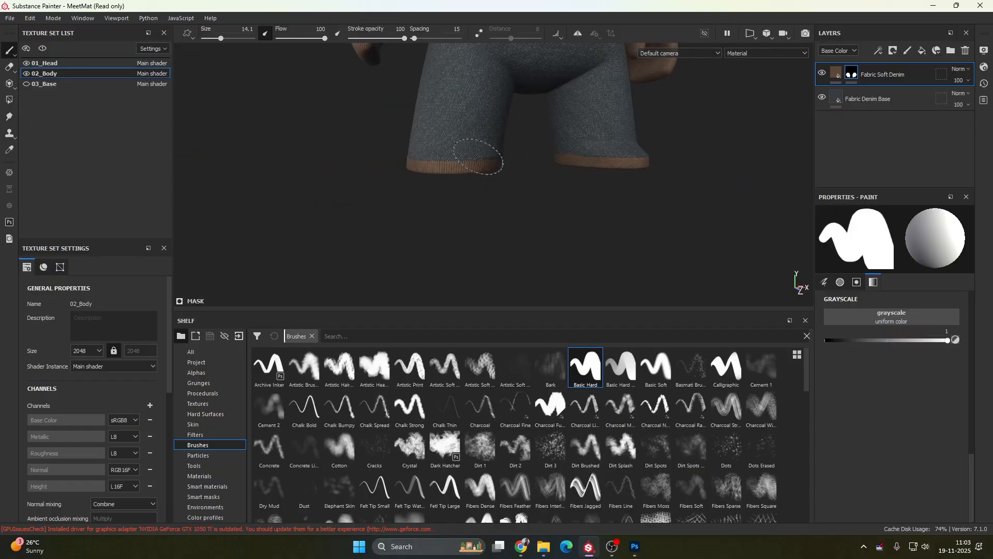
{"action": "middle_click_drag", "start_coordinate": [552, 128], "coordinate": [512, 220], "text": "alt"}
{"action": "left_click_drag", "start_coordinate": [513, 221], "coordinate": [481, 172], "text": "alt"}
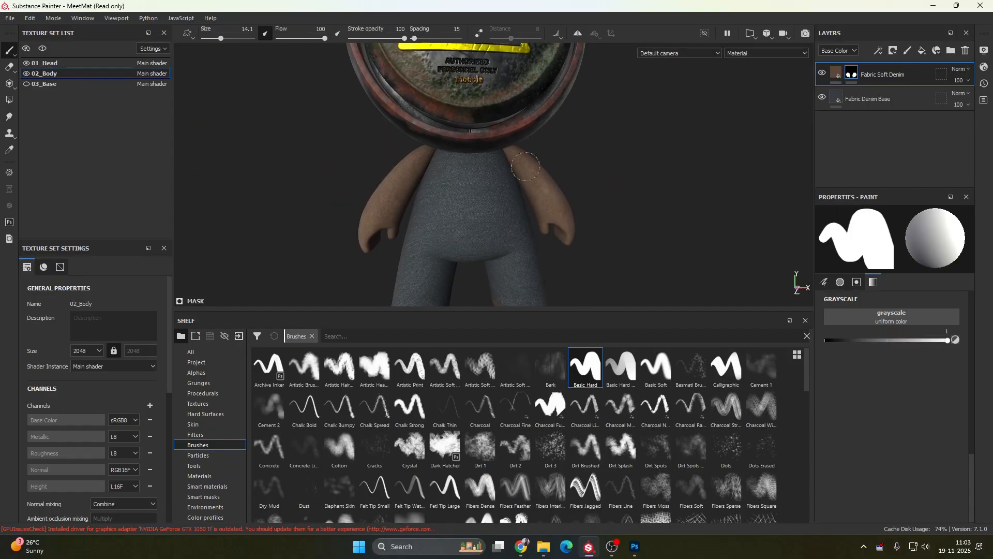
{"action": "middle_click_drag", "start_coordinate": [529, 133], "coordinate": [519, 200], "text": "alt"}
{"action": "mouse_move", "coordinate": [445, 173]}
{"action": "left_mouse_down", "text": "alt"}
{"action": "mouse_move", "coordinate": [476, 186]}
{"action": "mouse_move", "coordinate": [583, 188]}
{"action": "mouse_move", "coordinate": [437, 166]}
{"action": "mouse_move", "coordinate": [444, 193]}
{"action": "mouse_move", "coordinate": [440, 166]}
{"action": "left_mouse_up", "text": "alt"}
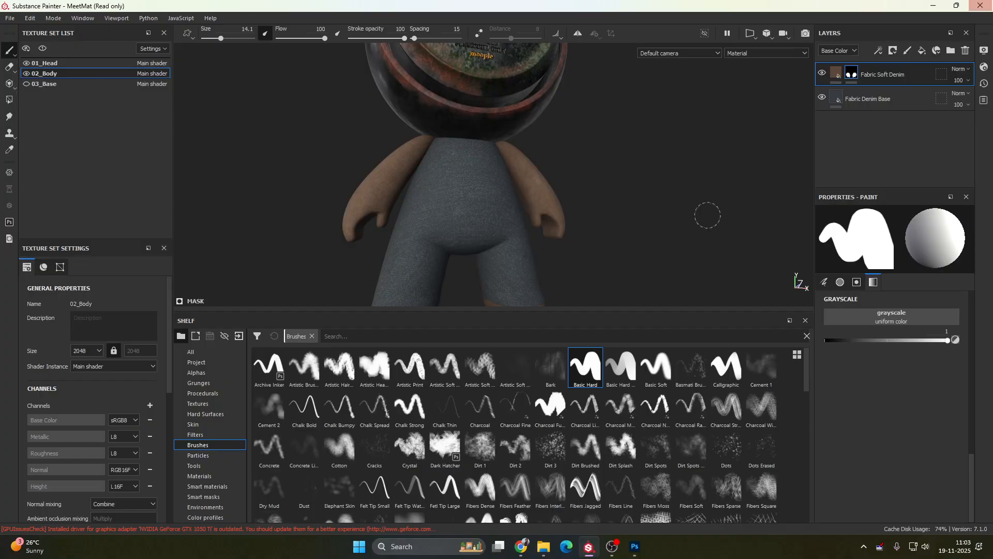
{"action": "left_click_drag", "start_coordinate": [707, 215], "coordinate": [523, 119], "text": "alt"}
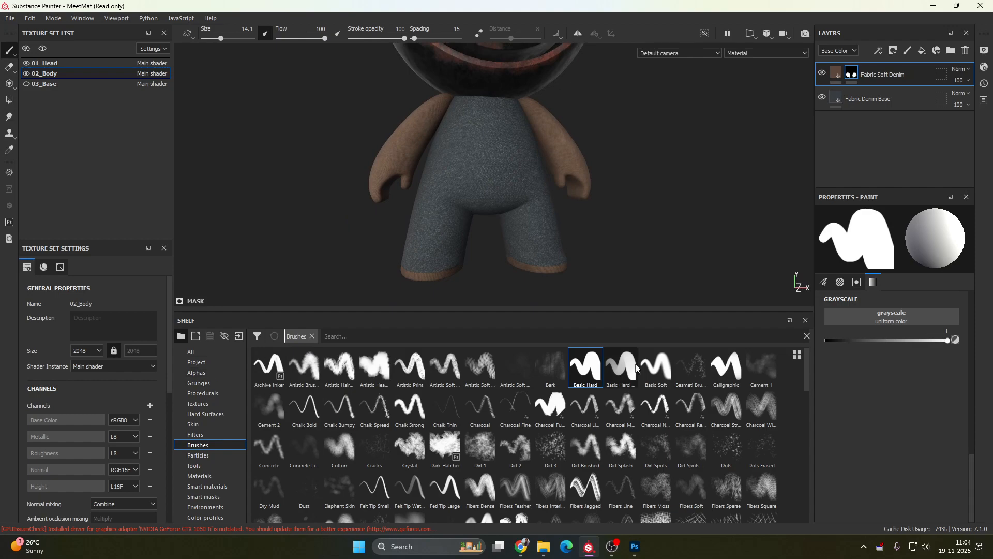
- Browse the shelf's Grunges, Procedurals and Smart masks, and return to the Grunges
{"action": "left_click", "coordinate": [196, 375]}
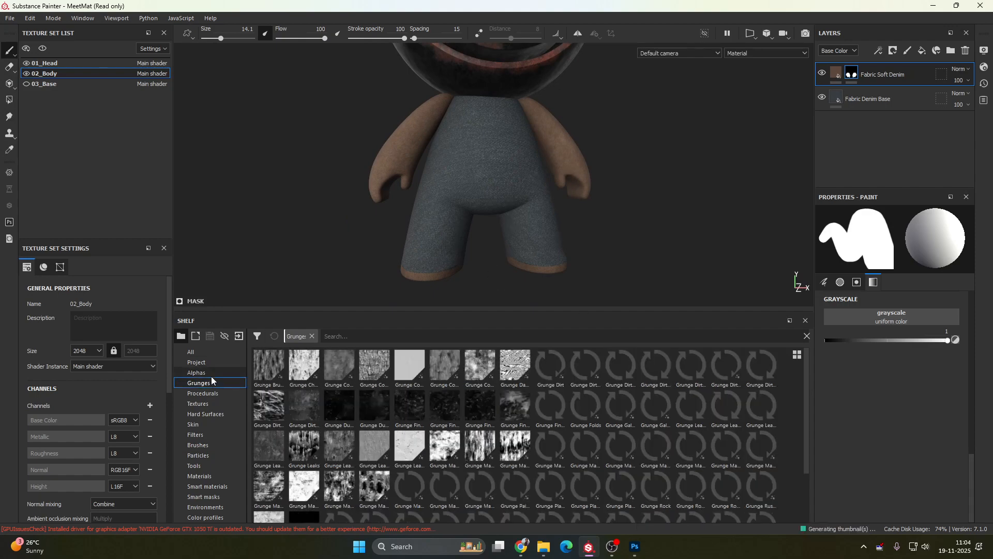
{"action": "left_click", "coordinate": [210, 384]}
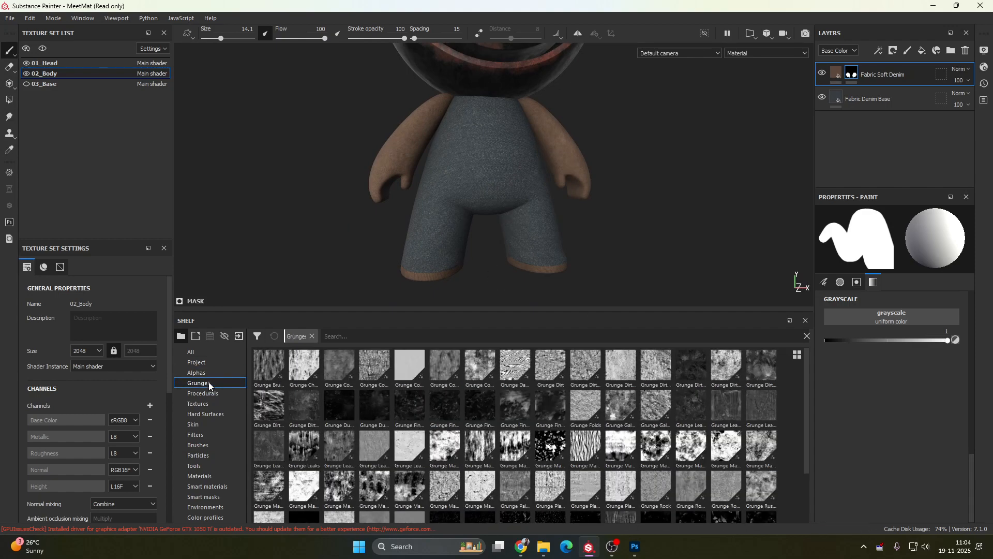
{"action": "left_click", "coordinate": [205, 394]}
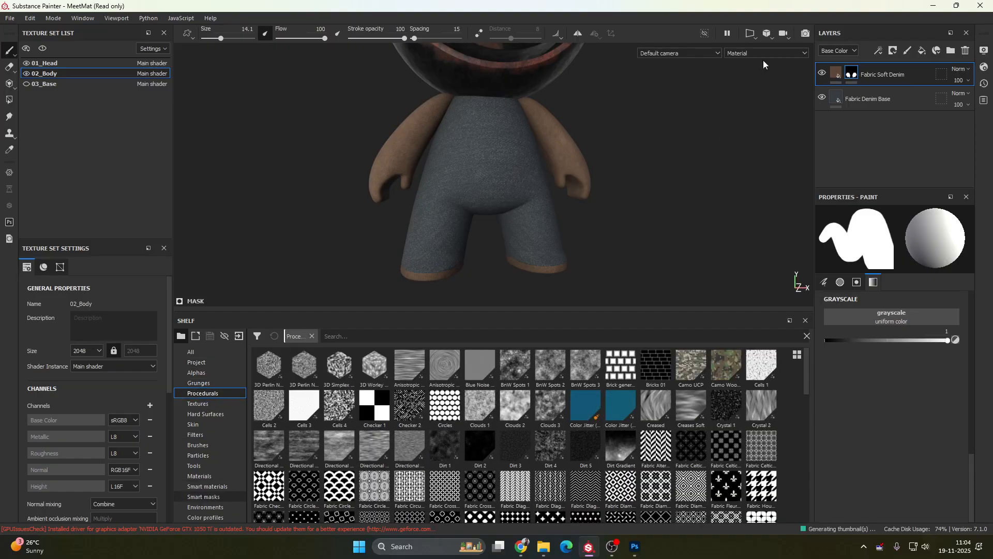
{"action": "left_click", "coordinate": [203, 497]}
{"action": "left_click", "coordinate": [206, 383]}
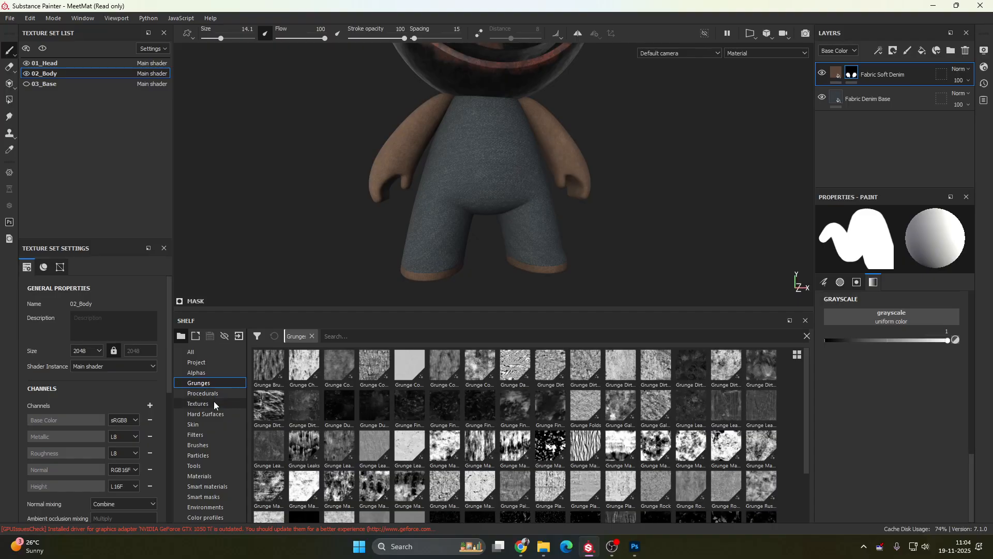
- Browse the shelf's Textures and Smart materials, enlarge the shelf, and examine the denim on the torso and arms
{"action": "left_click", "coordinate": [214, 404]}
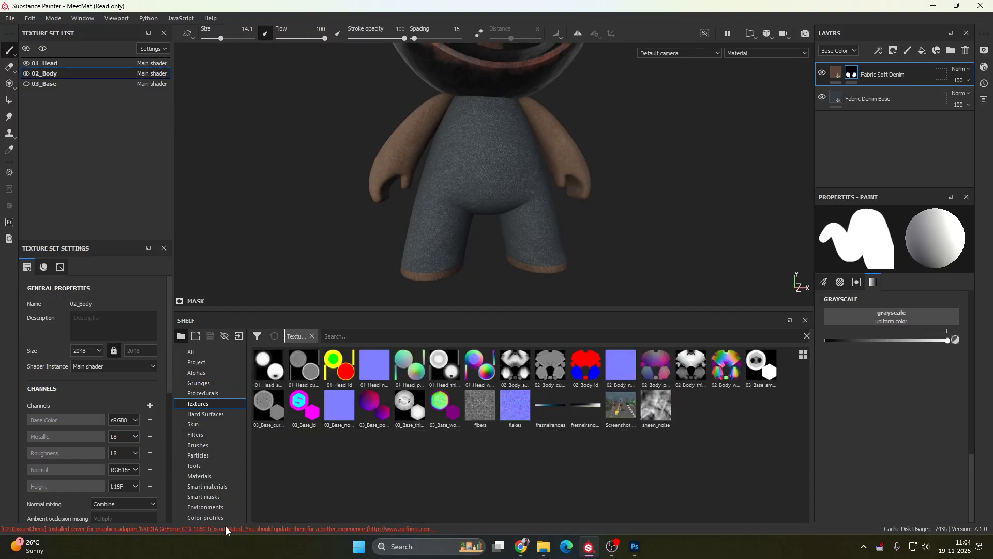
{"action": "left_click", "coordinate": [207, 486]}
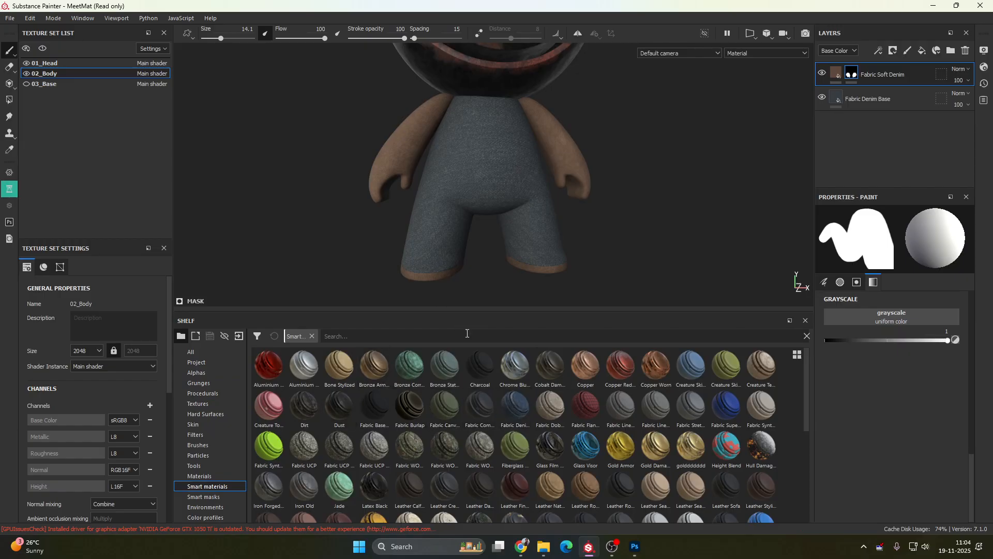
{"action": "left_click_drag", "start_coordinate": [477, 300], "coordinate": [479, 278]}
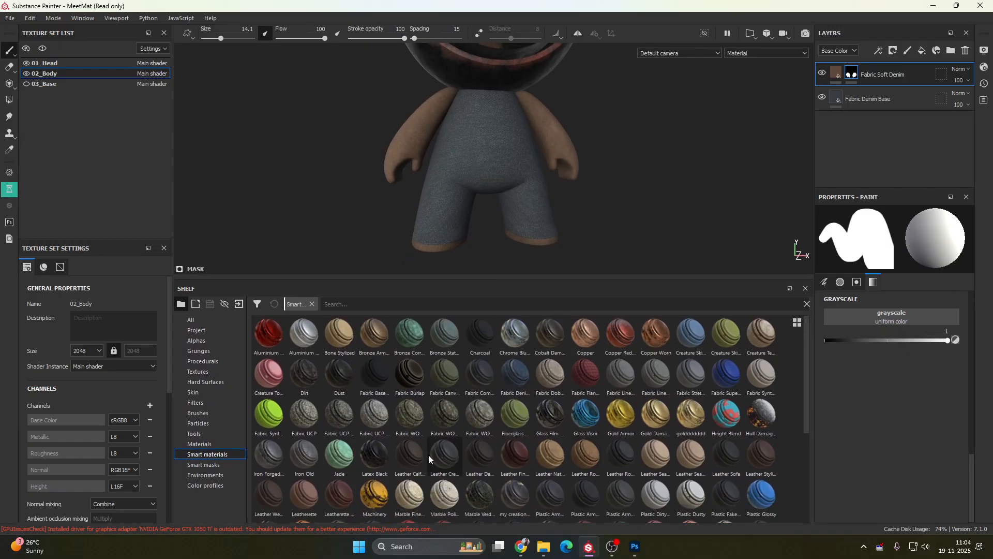
{"action": "scroll", "coordinate": [525, 194], "scroll_direction": "down", "scroll_amount": 2}
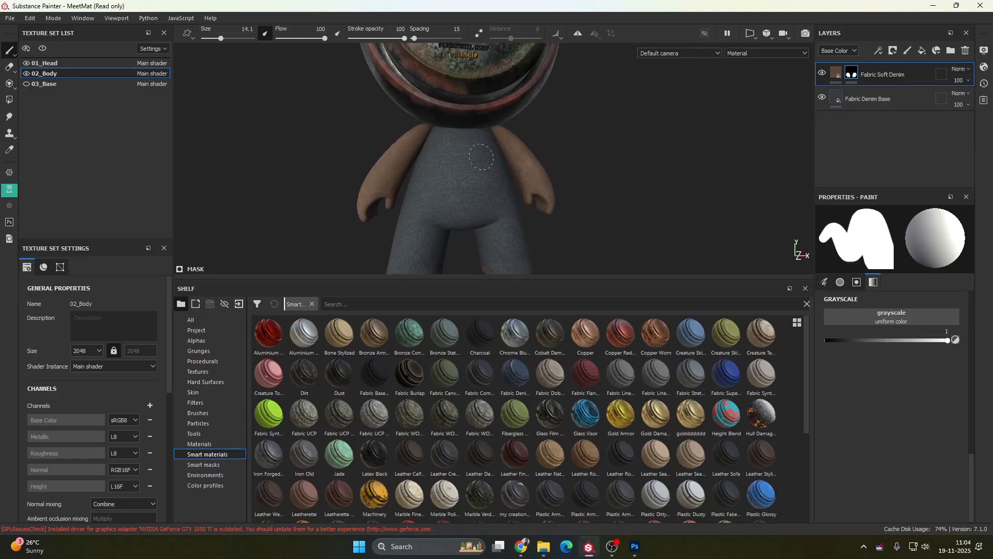
{"action": "scroll", "coordinate": [526, 194], "scroll_direction": "up", "scroll_amount": 5}
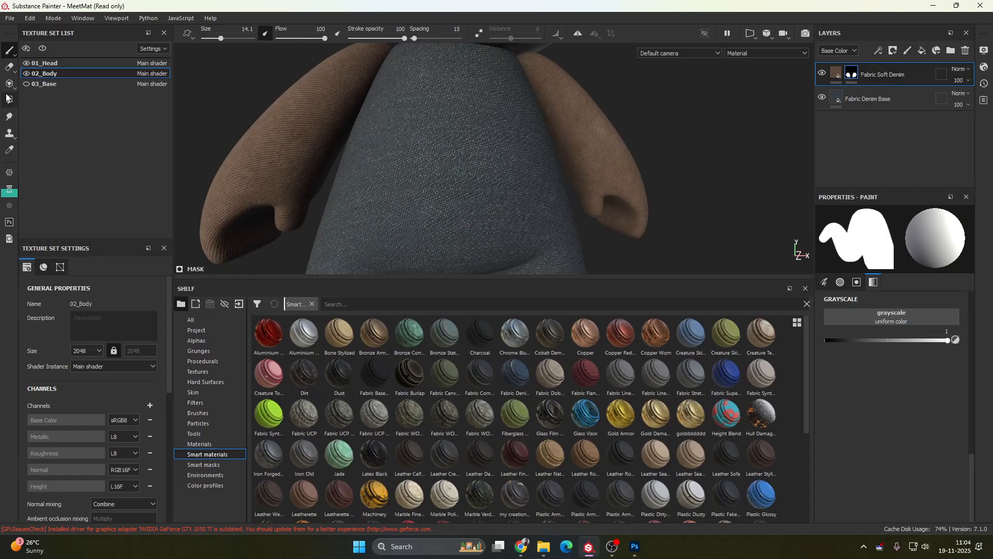
{"action": "scroll", "coordinate": [505, 184], "scroll_direction": "down", "scroll_amount": 6}
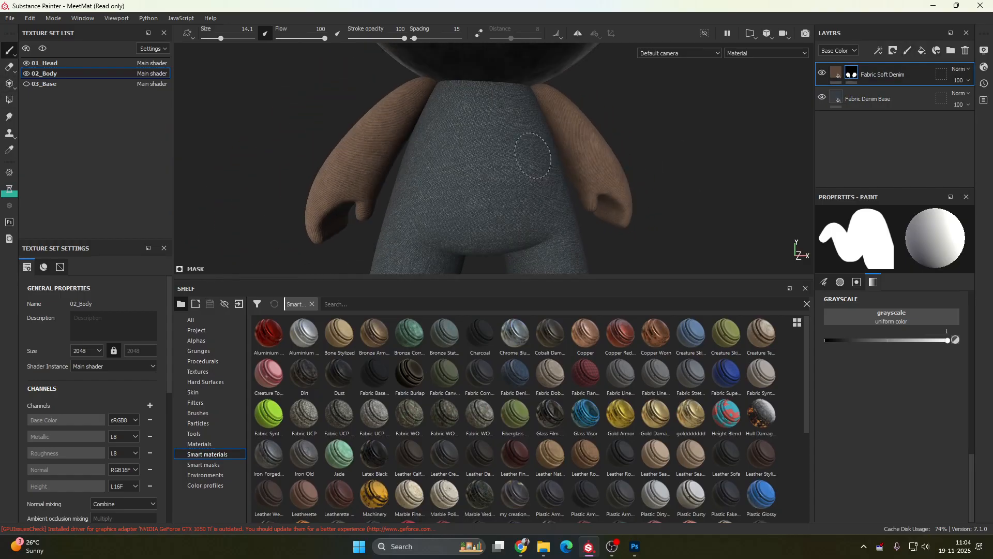
{"action": "middle_click_drag", "start_coordinate": [602, 199], "coordinate": [574, 196], "text": "alt"}
{"action": "left_click_drag", "start_coordinate": [573, 196], "coordinate": [602, 222], "text": "alt"}
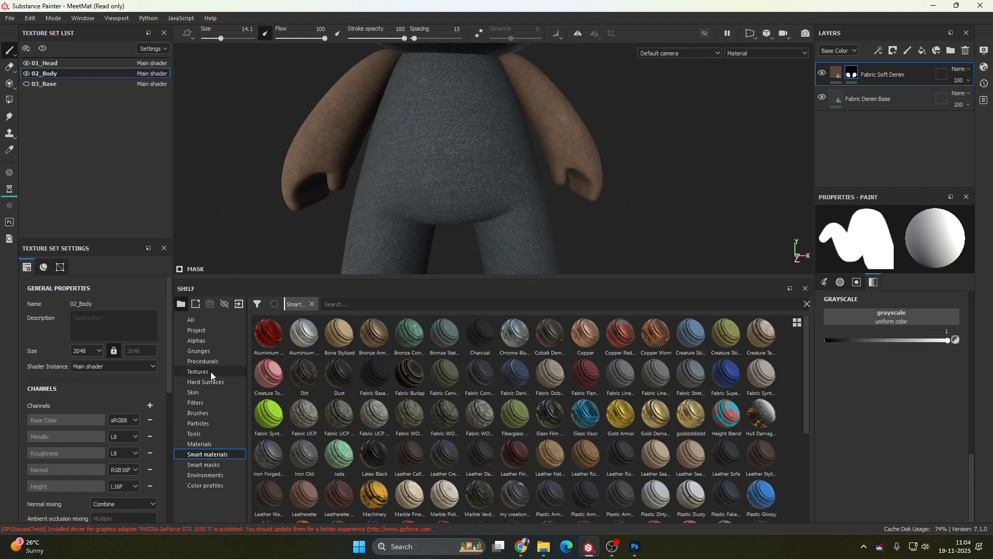
- Add a paint layer above Fabric Soft Denim and stamp the Arrow Circle alpha in orange on the chest at brush size 35.48
{"action": "left_click", "coordinate": [205, 342]}
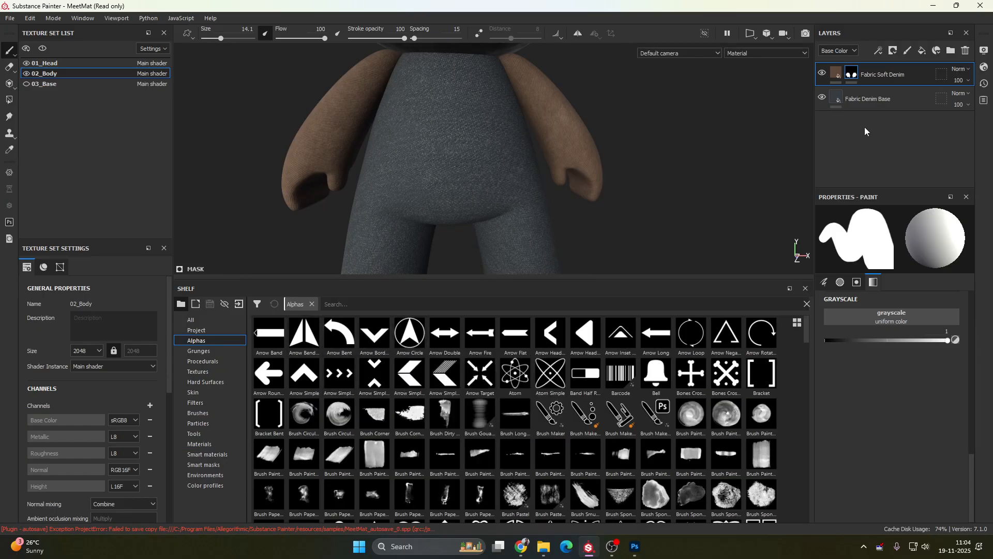
{"action": "left_click", "coordinate": [908, 52]}
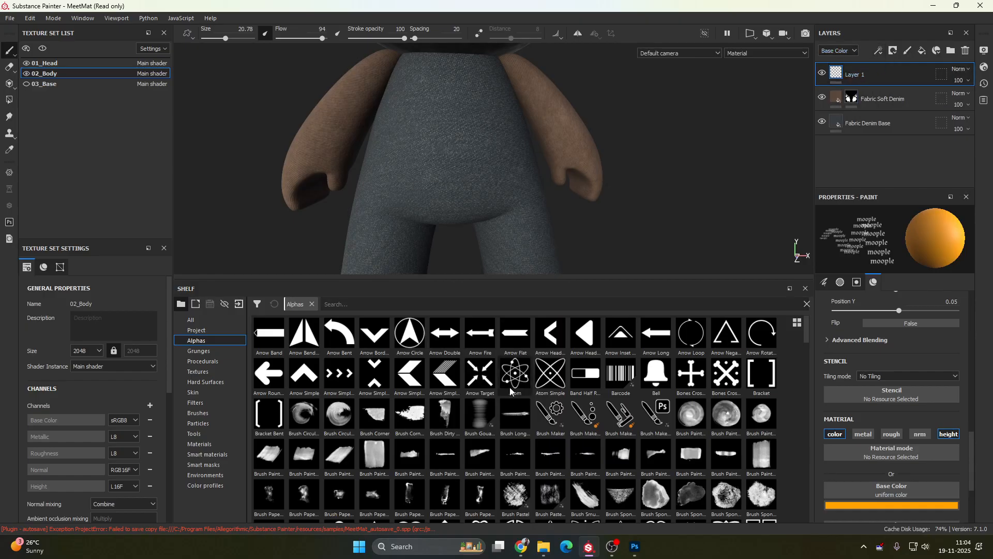
{"action": "left_click", "coordinate": [410, 333]}
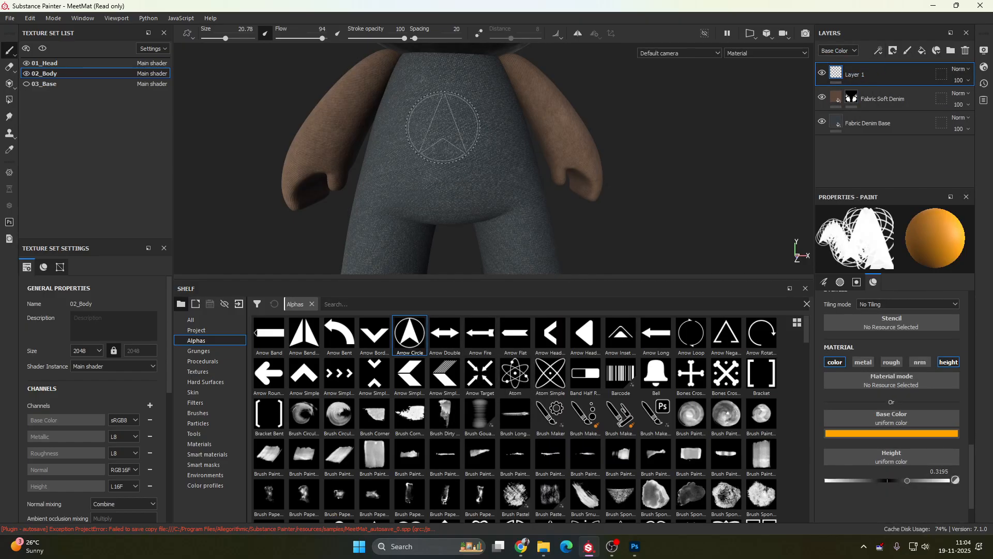
{"action": "right_click_drag", "start_coordinate": [444, 125], "coordinate": [470, 125], "text": "ctrl"}
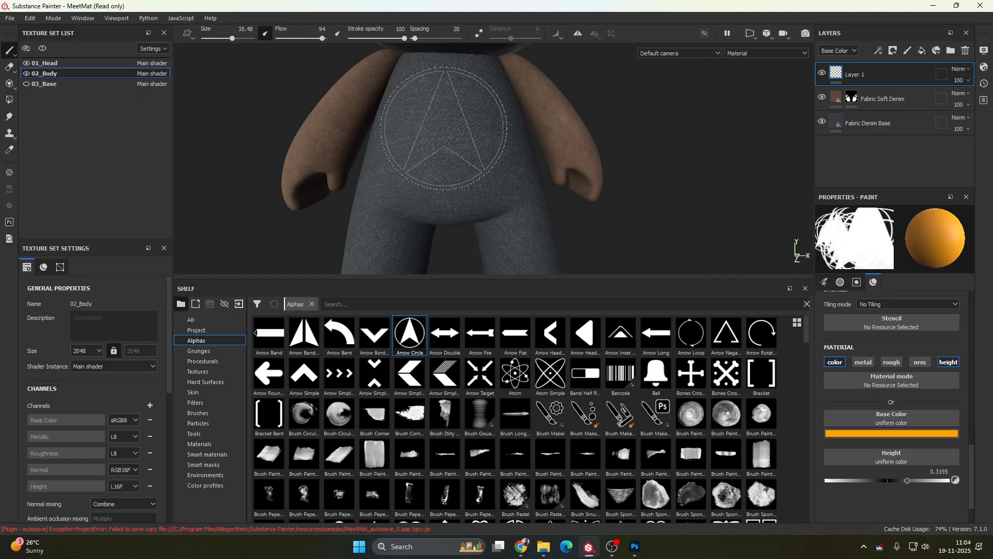
{"action": "left_click", "coordinate": [444, 124]}
{"action": "scroll", "coordinate": [640, 176], "scroll_direction": "up", "scroll_amount": 2}
{"action": "scroll", "coordinate": [583, 182], "scroll_direction": "up", "scroll_amount": 3}
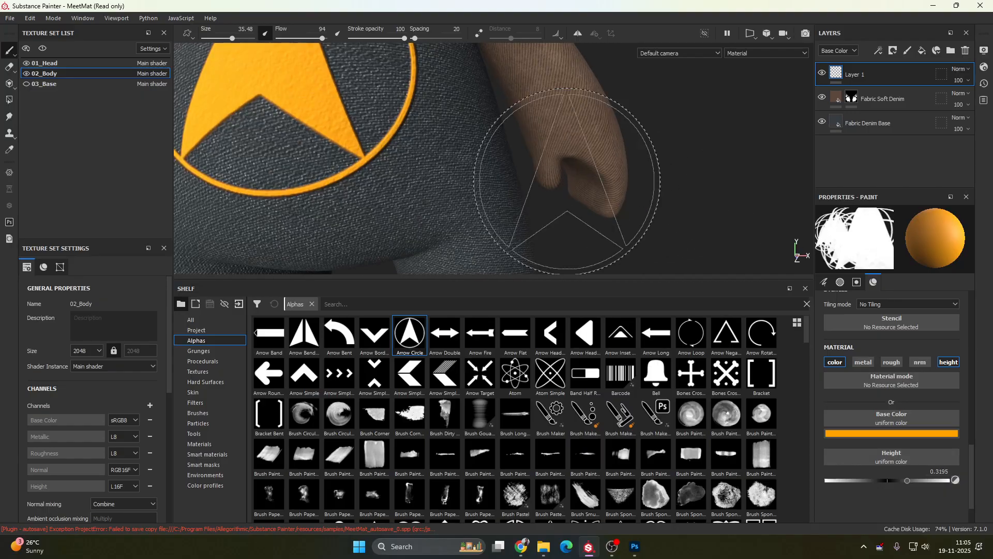
{"action": "scroll", "coordinate": [566, 183], "scroll_direction": "down", "scroll_amount": 7}
{"action": "mouse_move", "coordinate": [571, 189]}
{"action": "left_mouse_down", "text": "alt"}
{"action": "mouse_move", "coordinate": [663, 198]}
{"action": "mouse_move", "coordinate": [566, 199]}
{"action": "left_mouse_up", "text": "alt"}
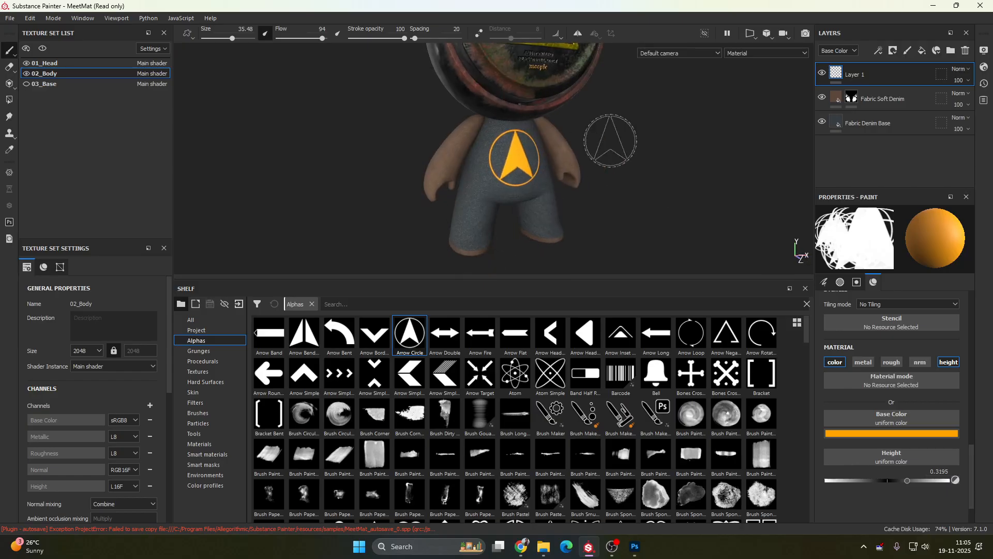
{"action": "middle_click_drag", "start_coordinate": [611, 141], "coordinate": [618, 212], "text": "alt"}
{"action": "mouse_move", "coordinate": [606, 181]}
{"action": "left_mouse_down", "text": "alt"}
{"action": "mouse_move", "coordinate": [581, 180]}
{"action": "mouse_move", "coordinate": [581, 204]}
{"action": "left_mouse_up", "text": "alt"}
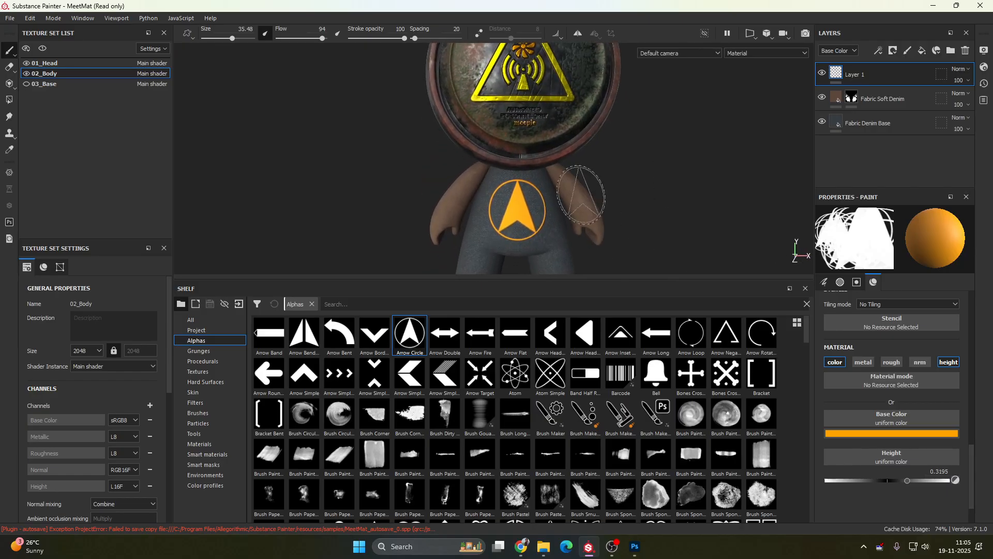
{"action": "middle_click_drag", "start_coordinate": [595, 228], "coordinate": [591, 170], "text": "alt"}
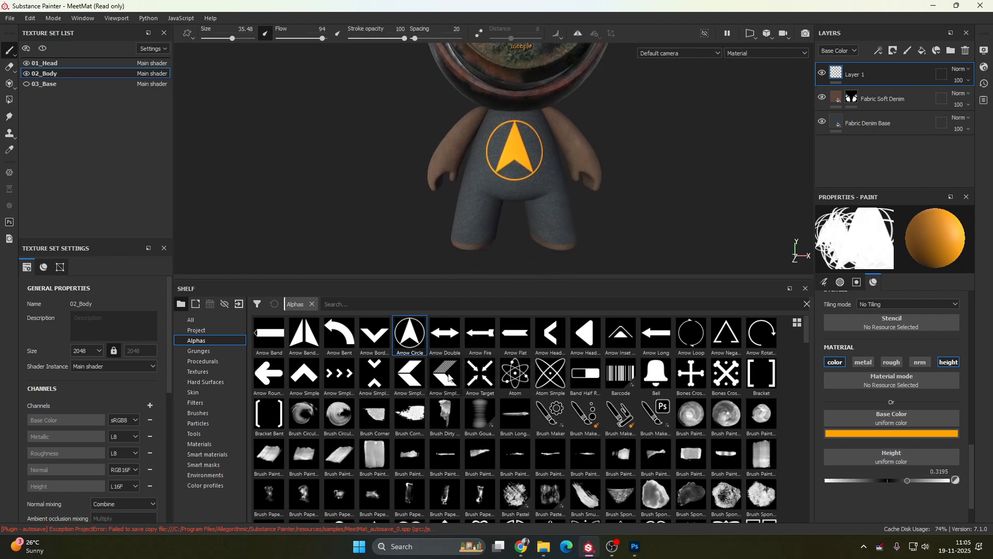
- Stamp the Arrow Long alpha at brush size 20.78 on the front of each leg, rotated to point down along the leg
{"action": "left_click", "coordinate": [656, 334]}
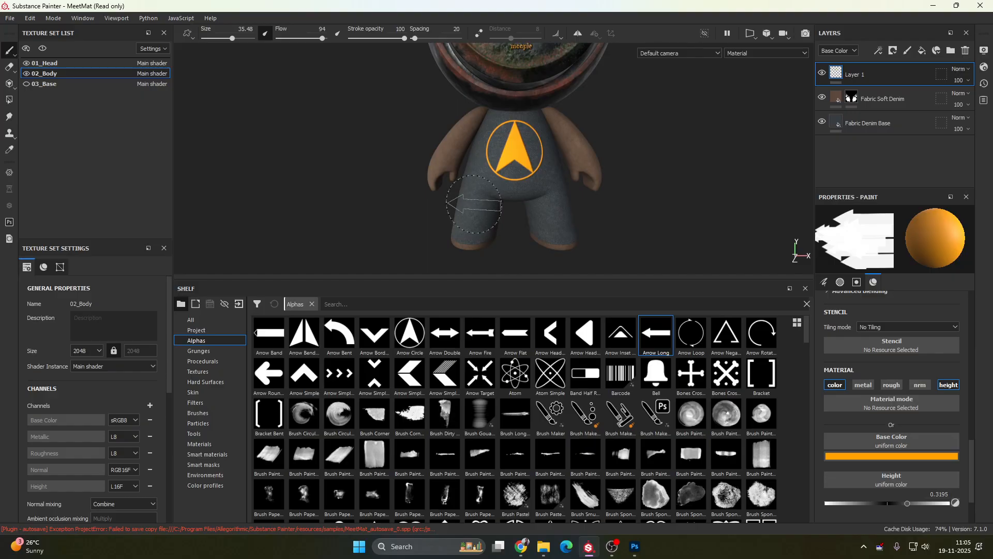
{"action": "mouse_move", "coordinate": [474, 203]}
{"action": "left_mouse_down", "text": "ctrl"}
{"action": "mouse_move", "coordinate": [474, 240]}
{"action": "mouse_move", "coordinate": [474, 212]}
{"action": "mouse_move", "coordinate": [474, 228]}
{"action": "left_mouse_up", "text": "ctrl"}
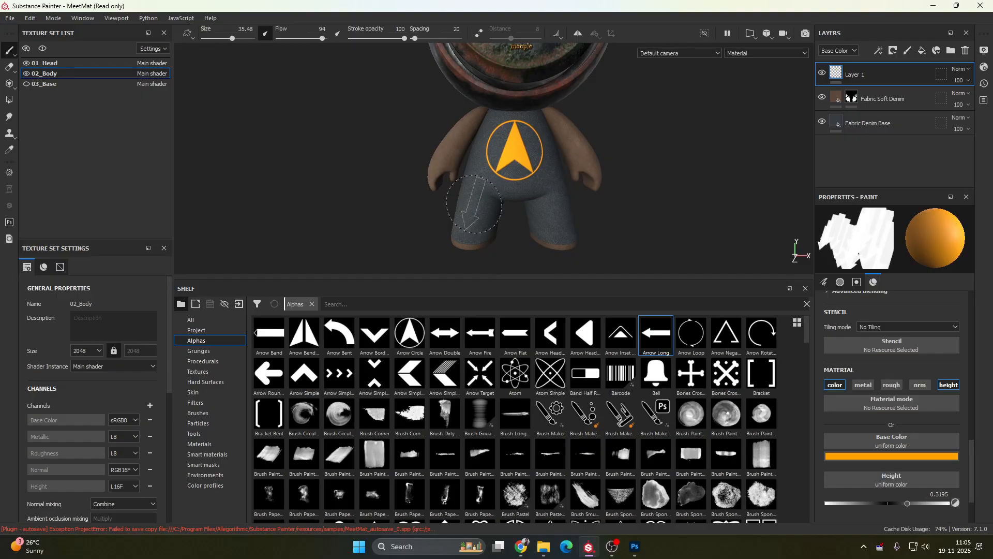
{"action": "mouse_move", "coordinate": [471, 212]}
{"action": "right_mouse_down", "text": "ctrl"}
{"action": "mouse_move", "coordinate": [450, 211]}
{"action": "mouse_move", "coordinate": [464, 211]}
{"action": "right_mouse_up", "text": "ctrl"}
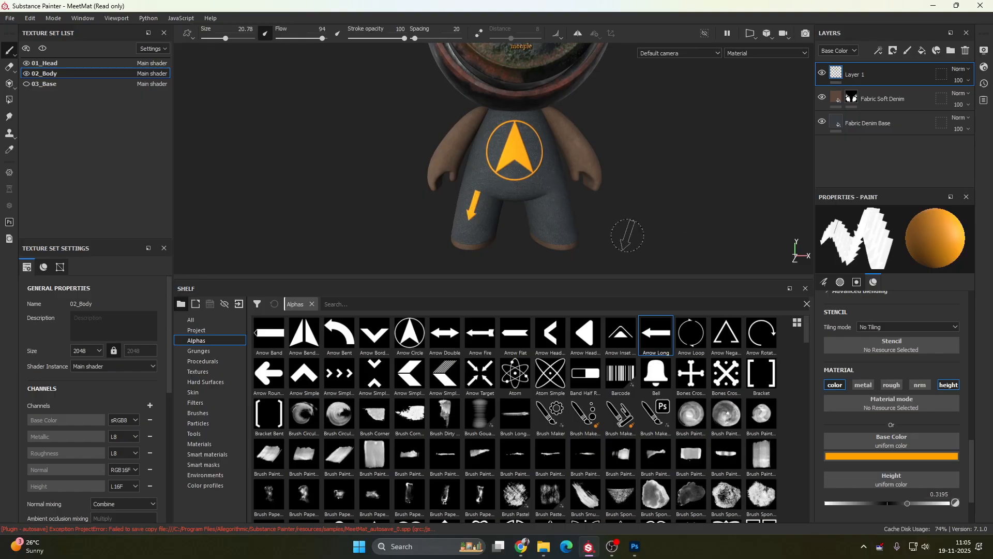
{"action": "left_click_drag", "start_coordinate": [552, 205], "coordinate": [551, 186], "text": "ctrl"}
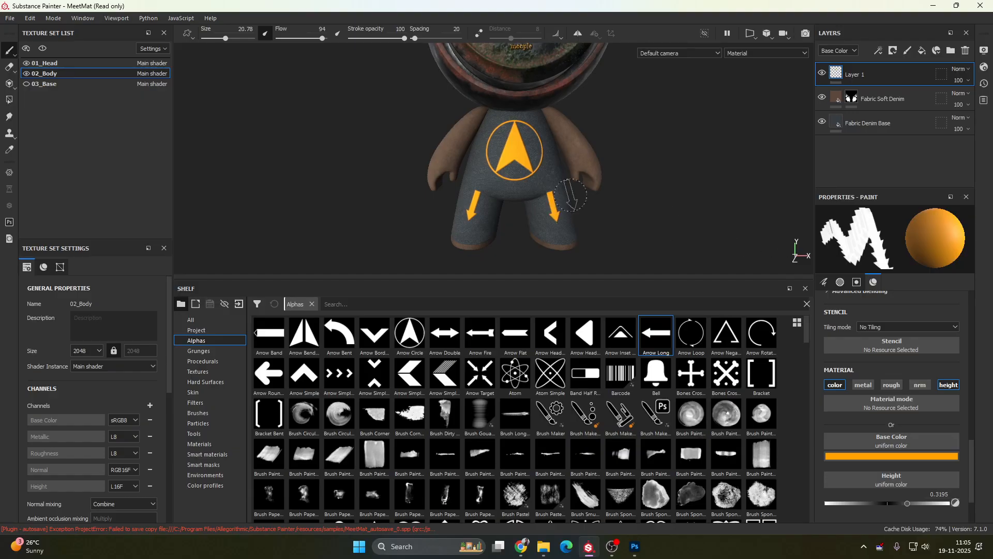
{"action": "mouse_move", "coordinate": [571, 195]}
{"action": "left_mouse_down", "text": "alt"}
{"action": "mouse_move", "coordinate": [647, 192]}
{"action": "mouse_move", "coordinate": [440, 166]}
{"action": "mouse_move", "coordinate": [644, 187]}
{"action": "mouse_move", "coordinate": [613, 180]}
{"action": "left_mouse_up", "text": "alt"}
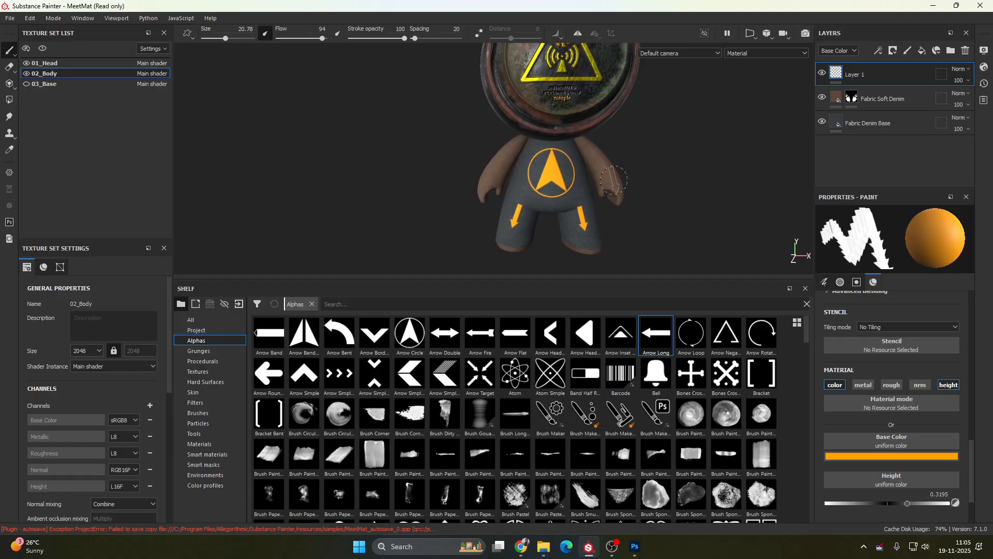
{"action": "scroll", "coordinate": [614, 180], "scroll_direction": "up", "scroll_amount": 5}
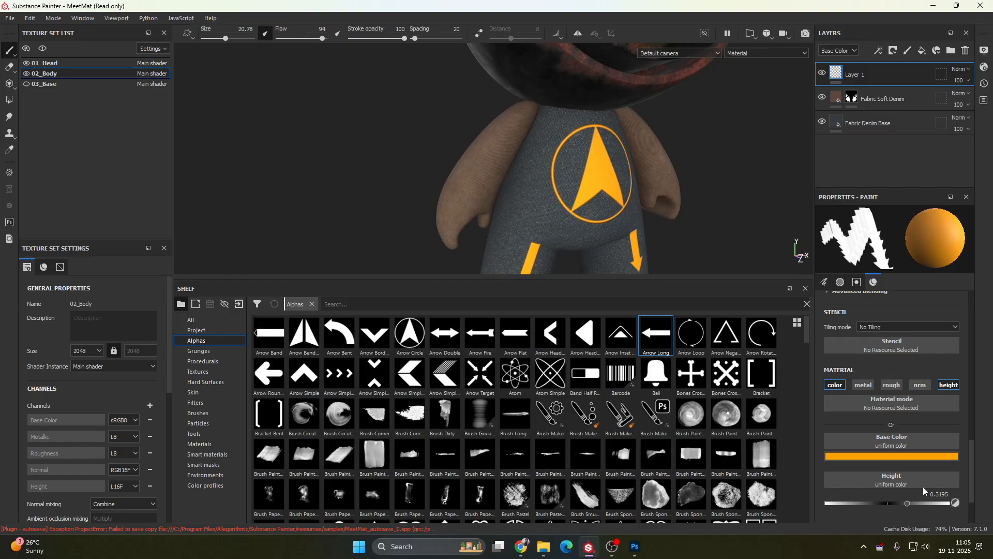
- Set the brush's base color to a near-black green with hue 0.240, saturation 1.000 and value 0.007
{"action": "left_click", "coordinate": [891, 455]}
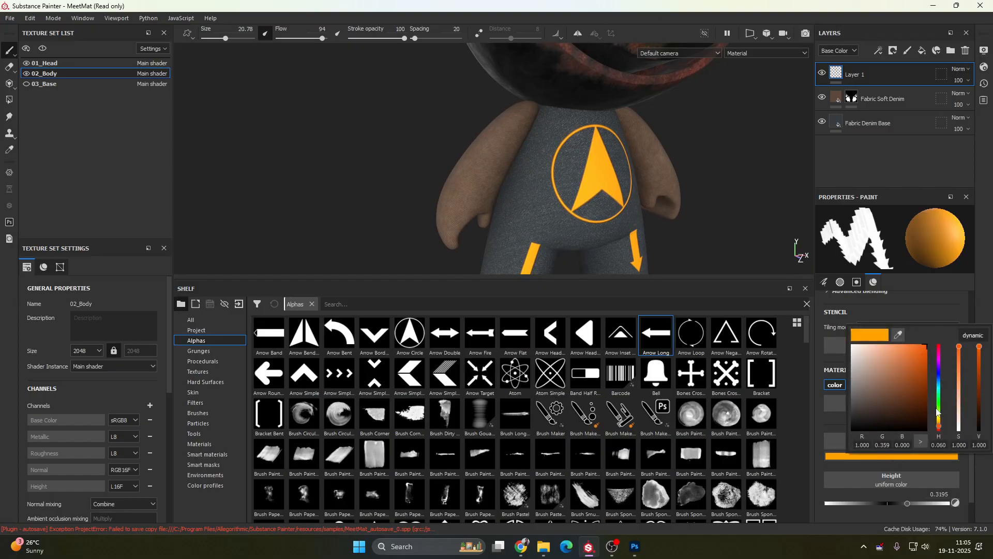
{"action": "left_click", "coordinate": [938, 413]}
{"action": "left_click", "coordinate": [925, 415]}
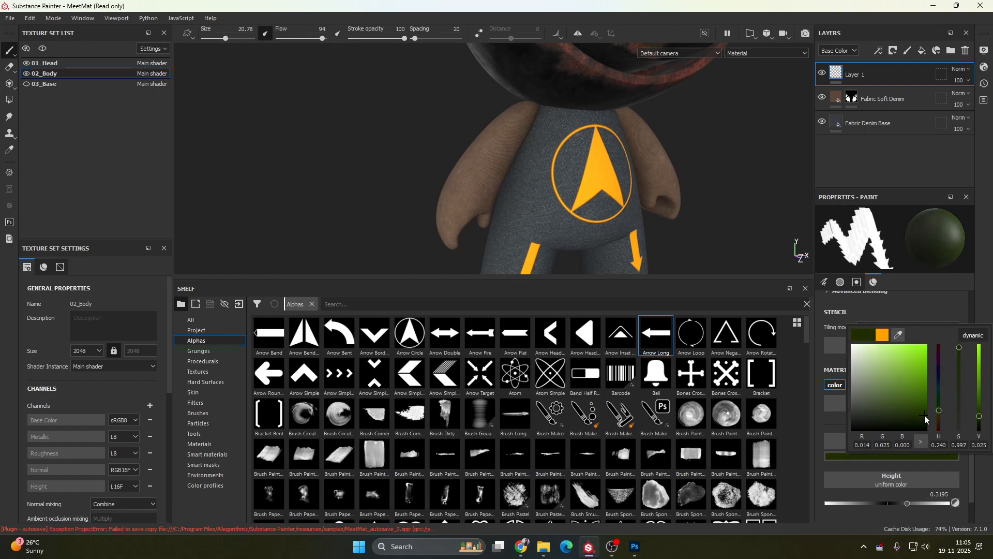
{"action": "left_click", "coordinate": [604, 455]}
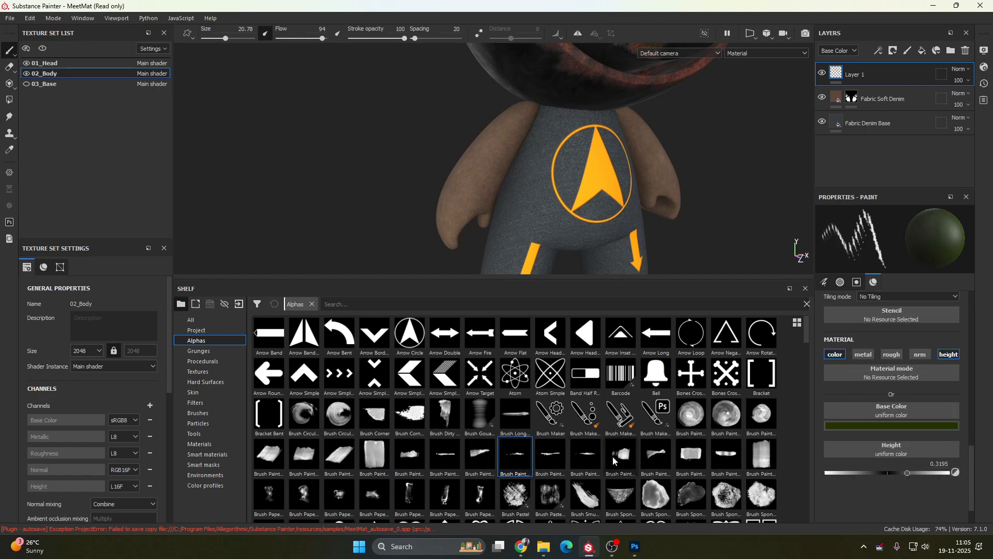
{"action": "scroll", "coordinate": [623, 464], "scroll_direction": "down", "scroll_amount": 5}
{"action": "scroll", "coordinate": [623, 462], "scroll_direction": "down", "scroll_amount": 10}
{"action": "scroll", "coordinate": [624, 462], "scroll_direction": "up", "scroll_amount": 10}
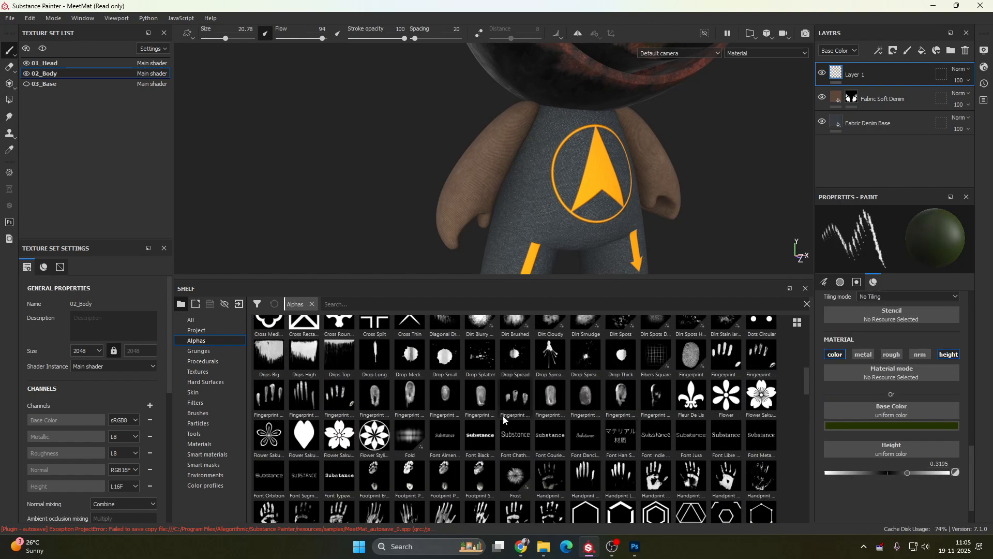
{"action": "left_click", "coordinate": [873, 427]}
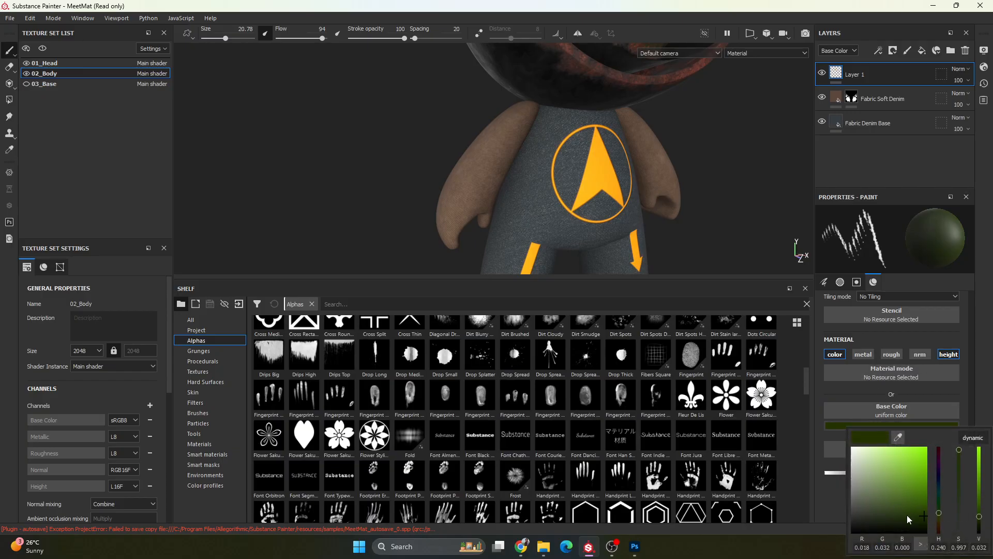
{"action": "left_click_drag", "start_coordinate": [907, 515], "coordinate": [938, 526]}
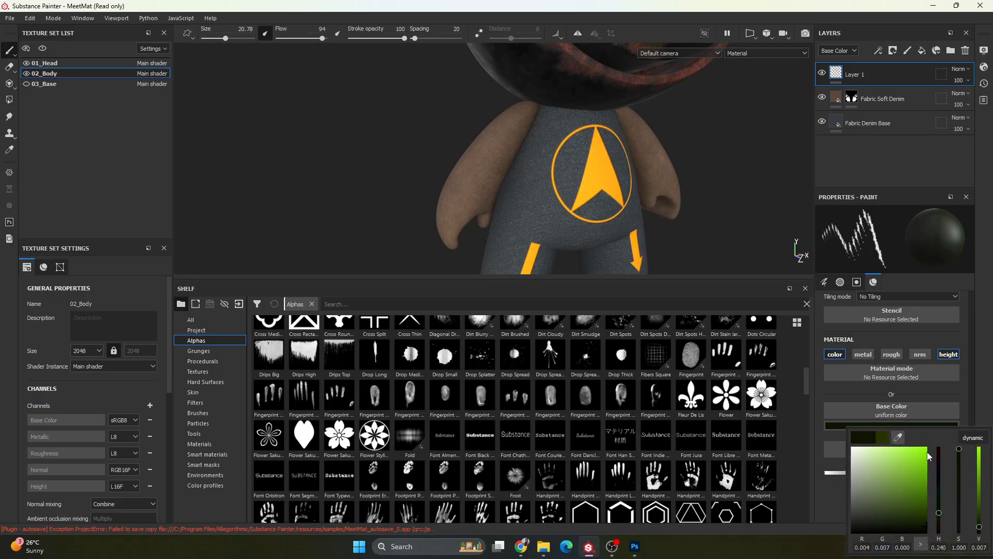
{"action": "left_click", "coordinate": [952, 393]}
- Look through the alphas and choose the Arrow Simple alpha with three chevrons for the brush
{"action": "scroll", "coordinate": [529, 471], "scroll_direction": "down", "scroll_amount": 10}
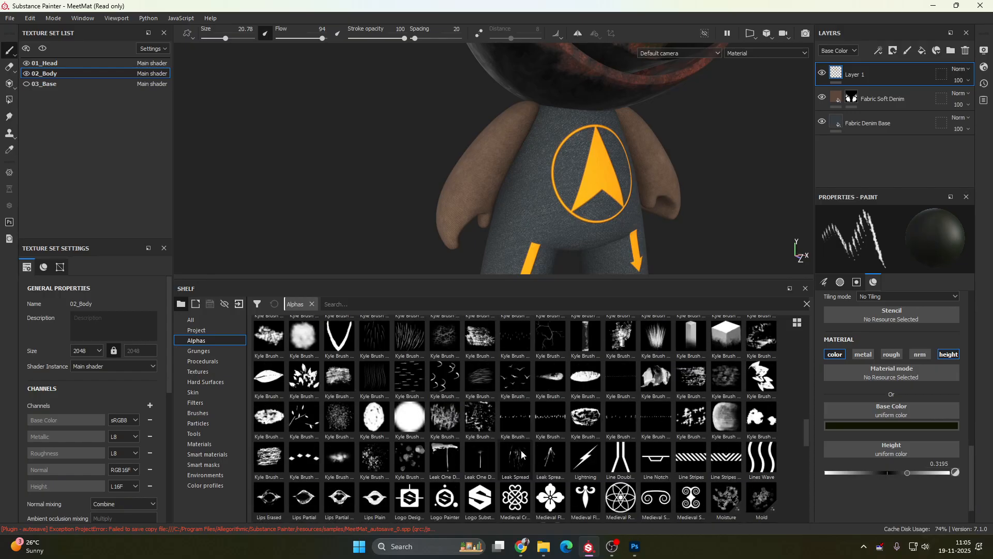
{"action": "scroll", "coordinate": [632, 443], "scroll_direction": "down", "scroll_amount": 15}
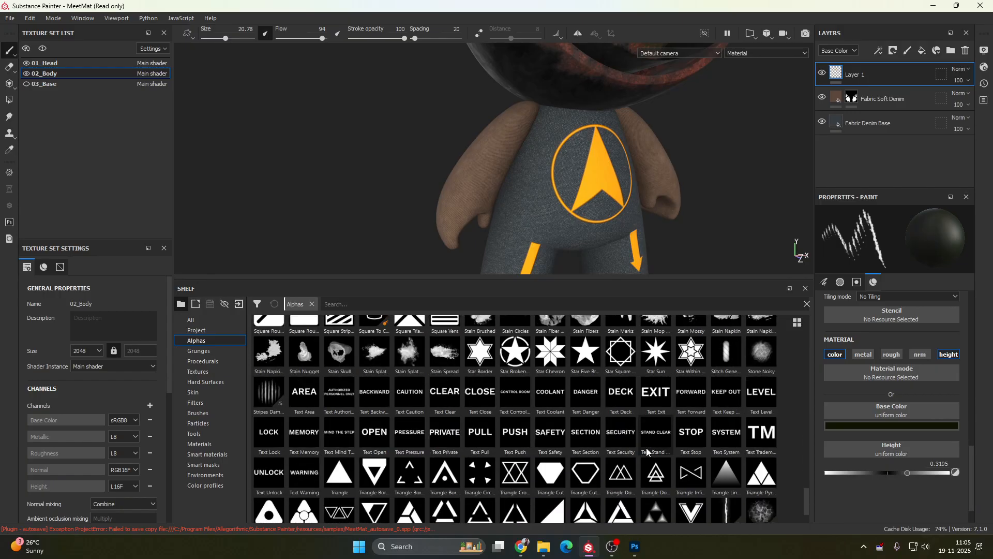
{"action": "scroll", "coordinate": [534, 458], "scroll_direction": "down", "scroll_amount": 8}
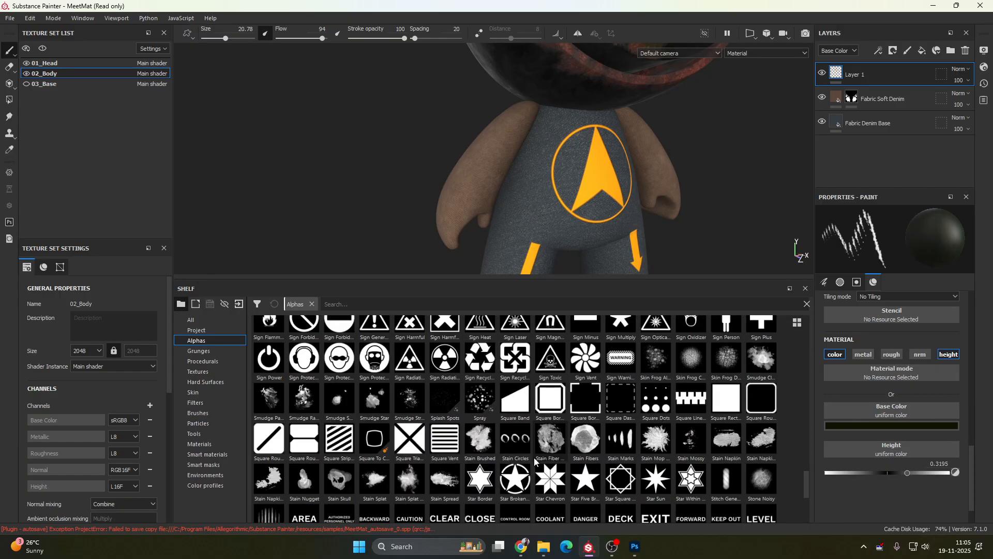
{"action": "scroll", "coordinate": [520, 461], "scroll_direction": "up", "scroll_amount": 20}
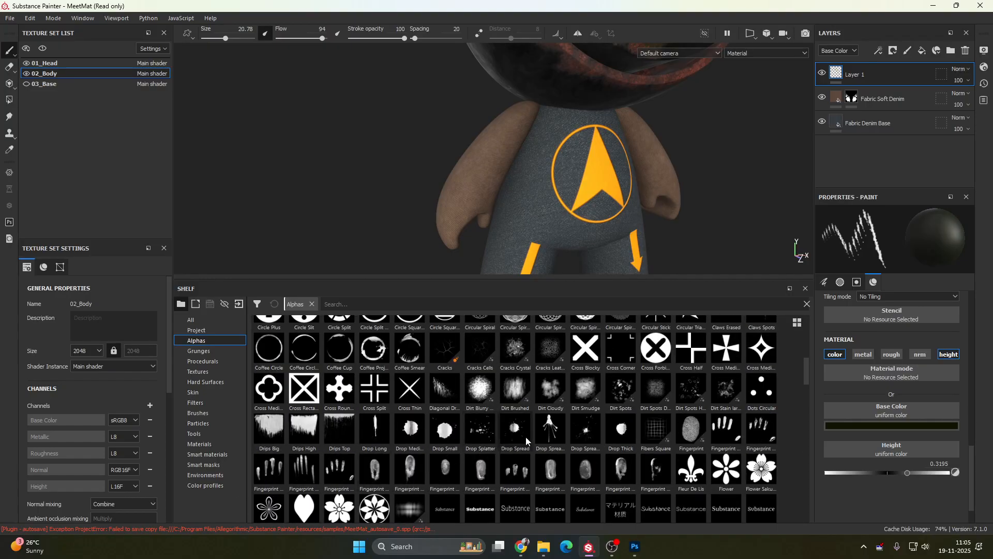
{"action": "scroll", "coordinate": [532, 437], "scroll_direction": "up", "scroll_amount": 6}
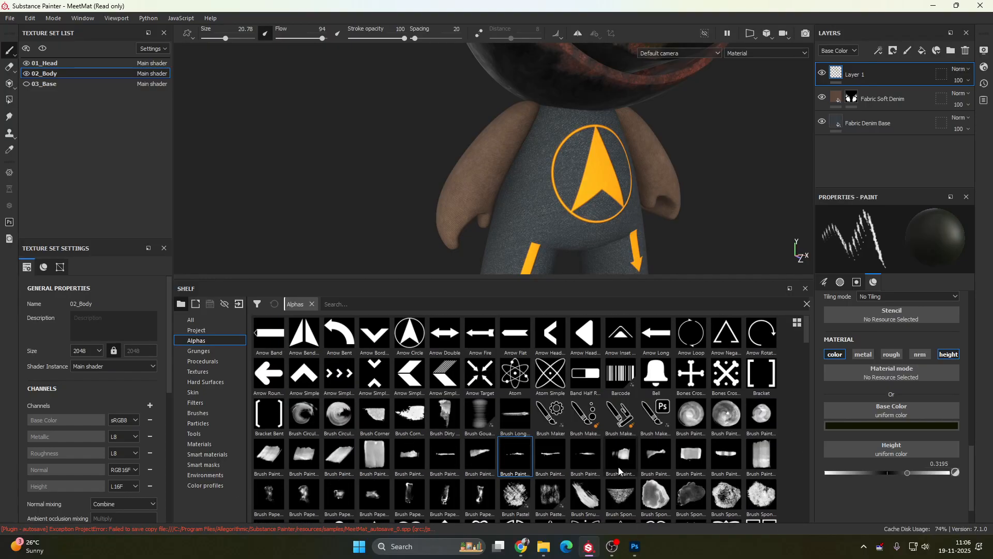
{"action": "scroll", "coordinate": [618, 465], "scroll_direction": "down", "scroll_amount": 4}
{"action": "scroll", "coordinate": [466, 436], "scroll_direction": "up", "scroll_amount": 4}
{"action": "left_click", "coordinate": [346, 376]}
{"action": "scroll", "coordinate": [512, 168], "scroll_direction": "down", "scroll_amount": 3}
{"action": "scroll", "coordinate": [468, 179], "scroll_direction": "up", "scroll_amount": 6}
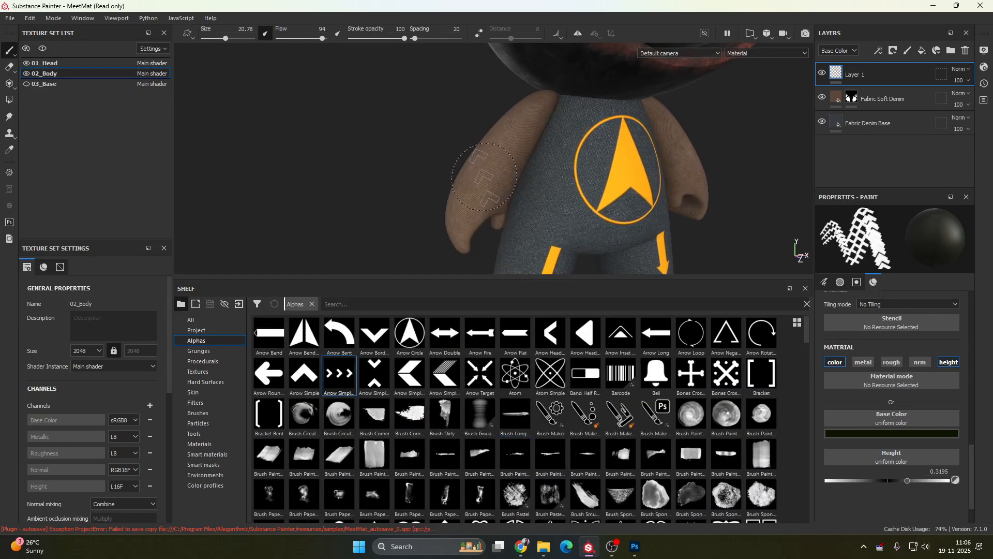
- Stamp the three-chevron Arrow Simple alpha at brush size 20.78 around the outer and back sides of the character's right forearm
{"action": "mouse_move", "coordinate": [465, 179]}
{"action": "left_mouse_down", "text": "alt"}
{"action": "mouse_move", "coordinate": [441, 198]}
{"action": "mouse_move", "coordinate": [442, 181]}
{"action": "left_mouse_up", "text": "alt"}
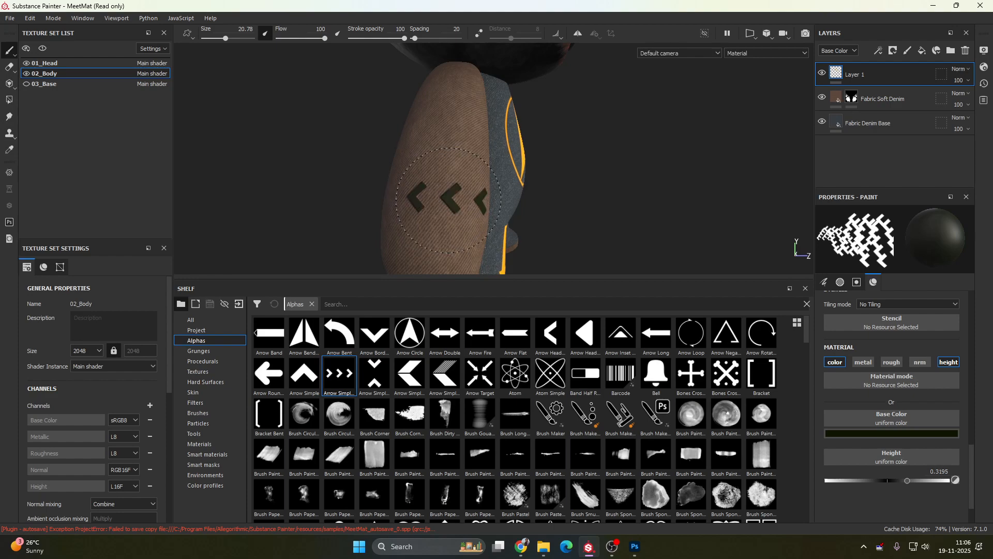
{"action": "mouse_move", "coordinate": [435, 199]}
{"action": "left_mouse_down", "text": "alt"}
{"action": "mouse_move", "coordinate": [546, 196]}
{"action": "mouse_move", "coordinate": [418, 212]}
{"action": "left_mouse_up", "text": "alt"}
{"action": "middle_click_drag", "start_coordinate": [418, 212], "coordinate": [470, 180], "text": "alt"}
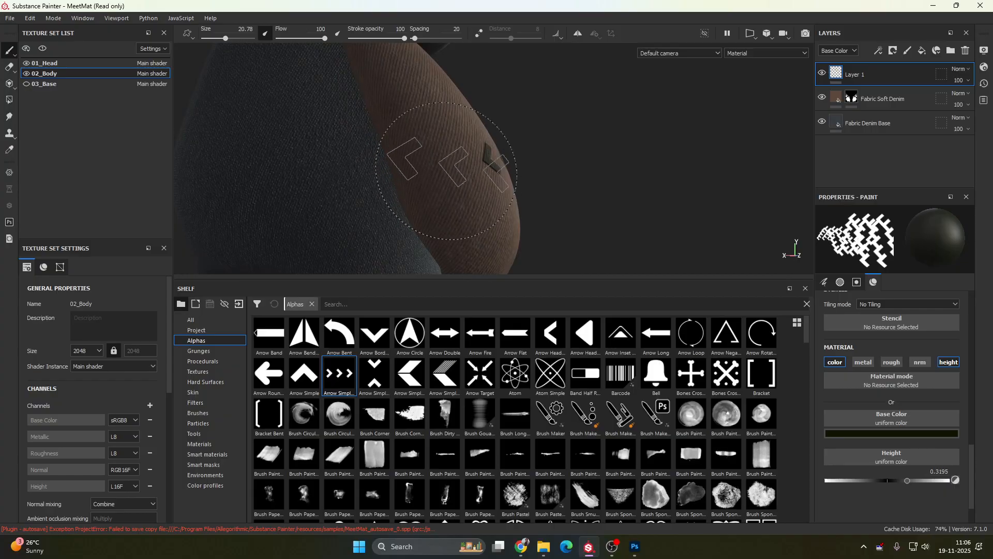
{"action": "mouse_move", "coordinate": [426, 170]}
{"action": "left_mouse_down", "text": "ctrl"}
{"action": "mouse_move", "coordinate": [419, 184]}
{"action": "mouse_move", "coordinate": [429, 176]}
{"action": "mouse_move", "coordinate": [434, 187]}
{"action": "left_mouse_up", "text": "ctrl"}
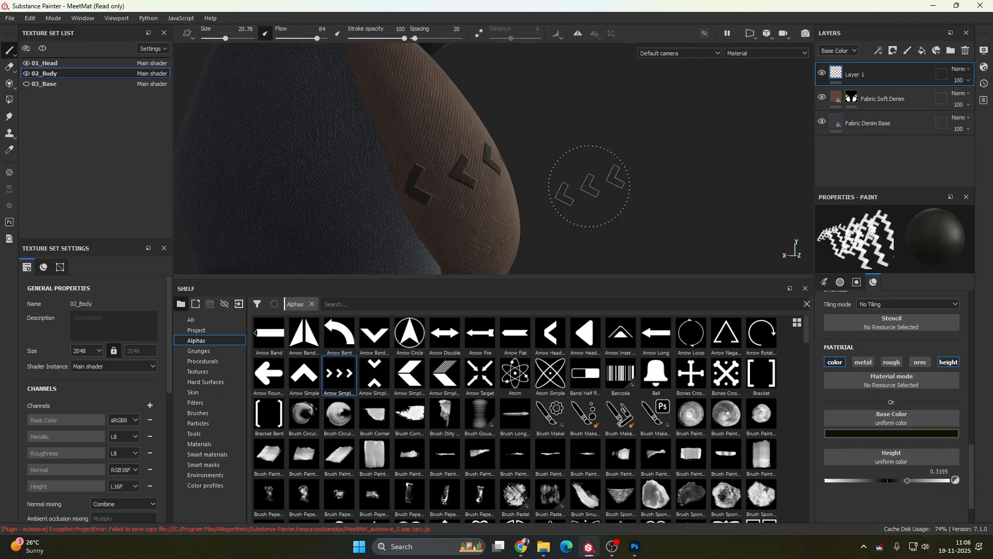
- Extend the chevron band around the front of the right forearm to the thumb with the same alpha, rotated to follow the arm
{"action": "mouse_move", "coordinate": [590, 186]}
{"action": "left_mouse_down", "text": "alt"}
{"action": "mouse_move", "coordinate": [761, 162]}
{"action": "mouse_move", "coordinate": [364, 166]}
{"action": "mouse_move", "coordinate": [643, 166]}
{"action": "mouse_move", "coordinate": [418, 157]}
{"action": "mouse_move", "coordinate": [480, 154]}
{"action": "left_mouse_up", "text": "alt"}
{"action": "scroll", "coordinate": [480, 154], "scroll_direction": "down", "scroll_amount": 4}
{"action": "scroll", "coordinate": [480, 154], "scroll_direction": "up", "scroll_amount": 8}
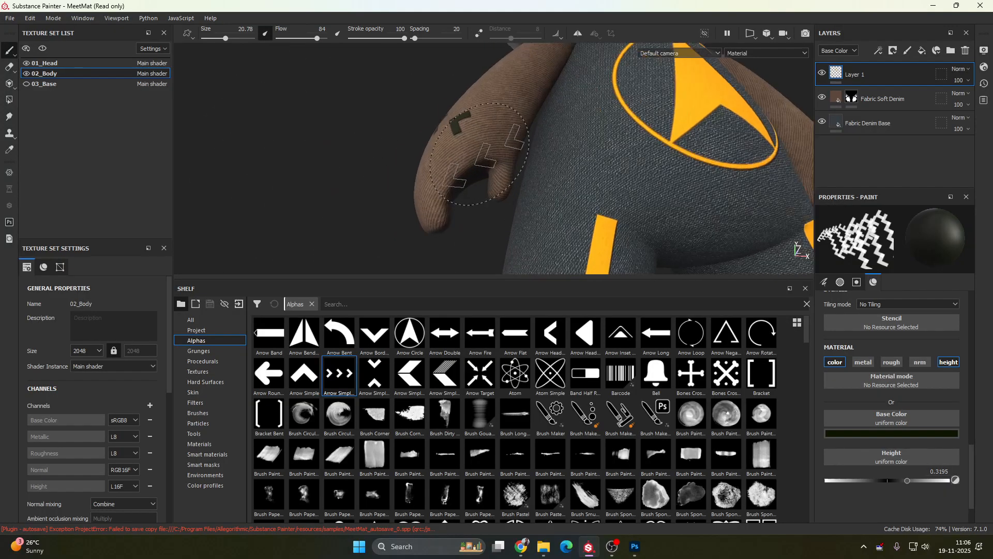
{"action": "scroll", "coordinate": [480, 154], "scroll_direction": "up", "scroll_amount": 2}
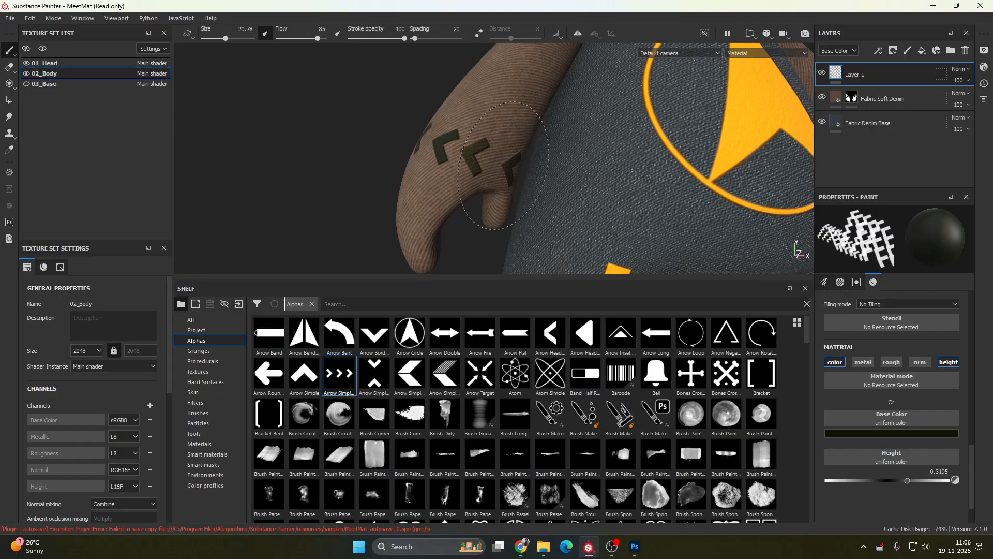
{"action": "mouse_move", "coordinate": [504, 166]}
{"action": "left_mouse_down", "text": "alt"}
{"action": "mouse_move", "coordinate": [469, 146]}
{"action": "mouse_move", "coordinate": [582, 167]}
{"action": "left_mouse_up", "text": "alt"}
{"action": "left_click_drag", "start_coordinate": [580, 164], "coordinate": [514, 200], "text": "alt"}
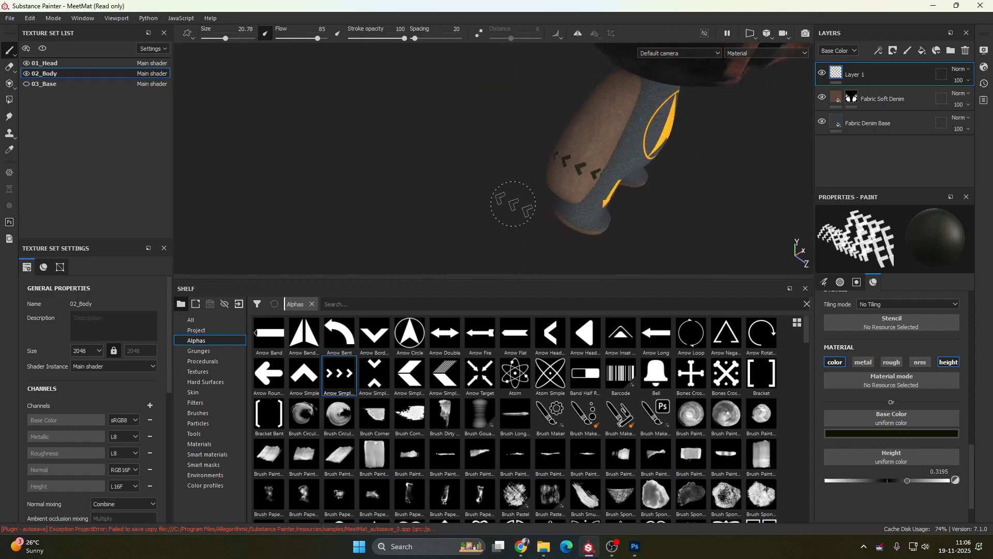
- Choose the star-shaped alpha made of five triangles and stamp it at brush size 11.3 above the chevrons on the right arm
{"action": "middle_click_drag", "start_coordinate": [573, 141], "coordinate": [515, 197], "text": "alt"}
{"action": "mouse_move", "coordinate": [564, 202]}
{"action": "left_mouse_down", "text": "alt"}
{"action": "mouse_move", "coordinate": [519, 204]}
{"action": "mouse_move", "coordinate": [622, 169]}
{"action": "left_mouse_up", "text": "alt"}
{"action": "scroll", "coordinate": [522, 205], "scroll_direction": "up", "scroll_amount": 2}
{"action": "scroll", "coordinate": [524, 205], "scroll_direction": "up", "scroll_amount": 2}
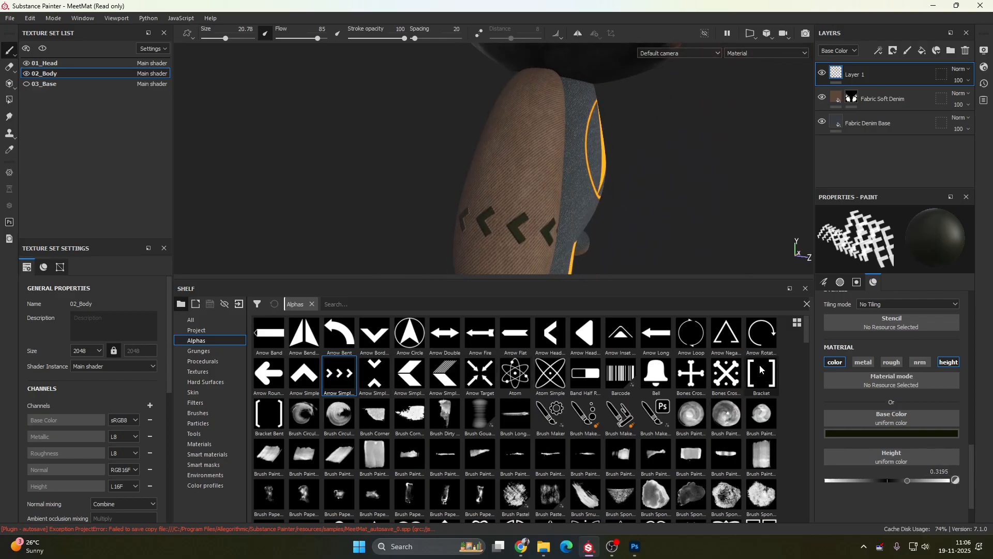
{"action": "scroll", "coordinate": [660, 435], "scroll_direction": "down", "scroll_amount": 4}
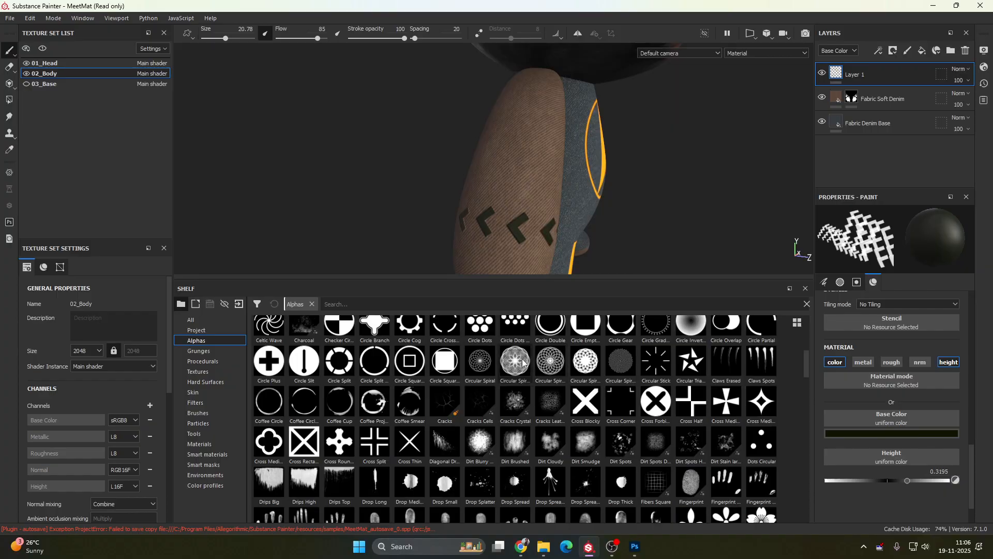
{"action": "left_click", "coordinate": [692, 361]}
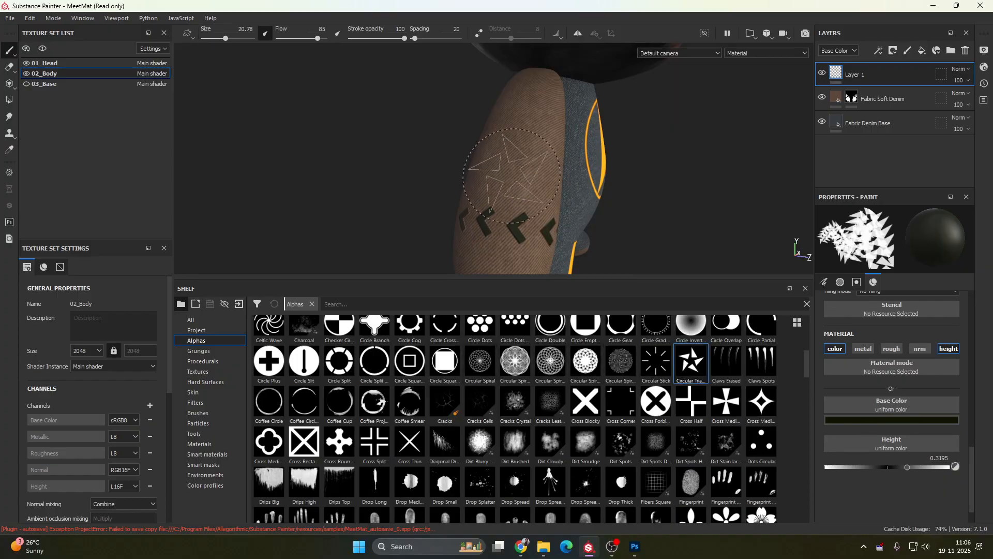
{"action": "right_click_drag", "start_coordinate": [510, 174], "coordinate": [487, 175], "text": "ctrl"}
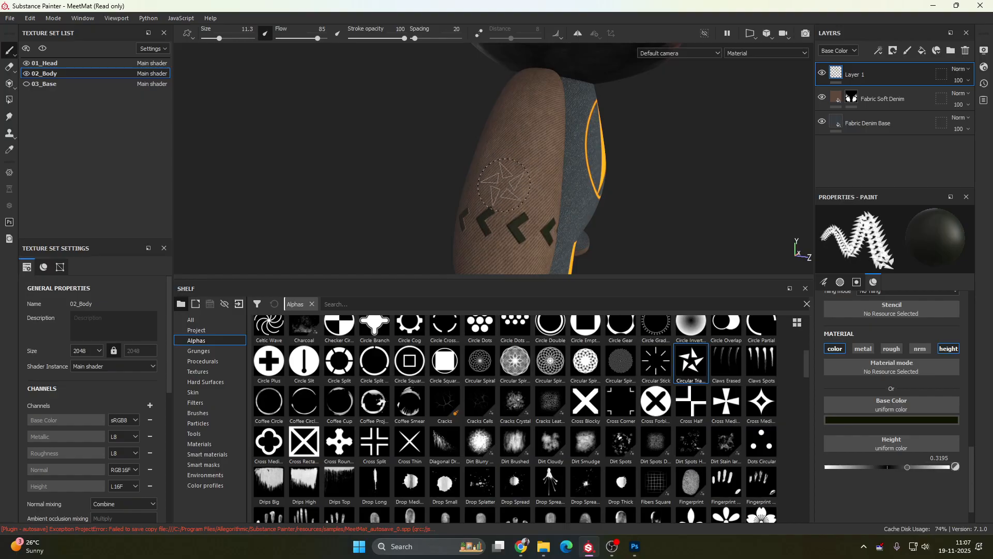
{"action": "left_click", "coordinate": [505, 182]}
{"action": "scroll", "coordinate": [645, 180], "scroll_direction": "down", "scroll_amount": 2}
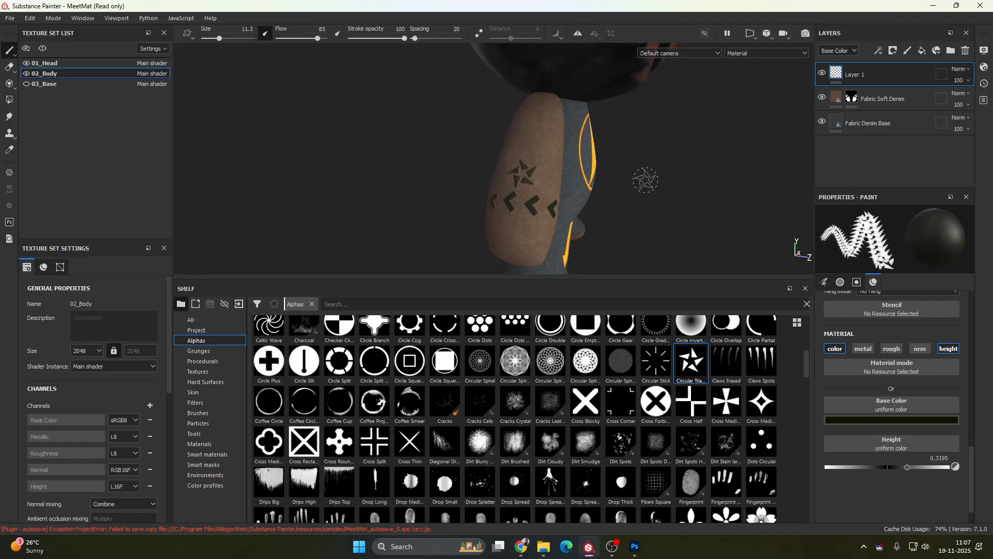
- Add a new paint layer above Layer 1 for detailing the legs and cuffs
{"action": "mouse_move", "coordinate": [645, 181]}
{"action": "left_mouse_down", "text": "alt"}
{"action": "mouse_move", "coordinate": [552, 213]}
{"action": "mouse_move", "coordinate": [594, 183]}
{"action": "mouse_move", "coordinate": [600, 196]}
{"action": "left_mouse_up", "text": "alt"}
{"action": "right_click_drag", "start_coordinate": [600, 197], "coordinate": [522, 177], "text": "alt"}
{"action": "left_click_drag", "start_coordinate": [554, 131], "coordinate": [518, 193], "text": "alt"}
{"action": "right_click_drag", "start_coordinate": [523, 192], "coordinate": [533, 199], "text": "alt"}
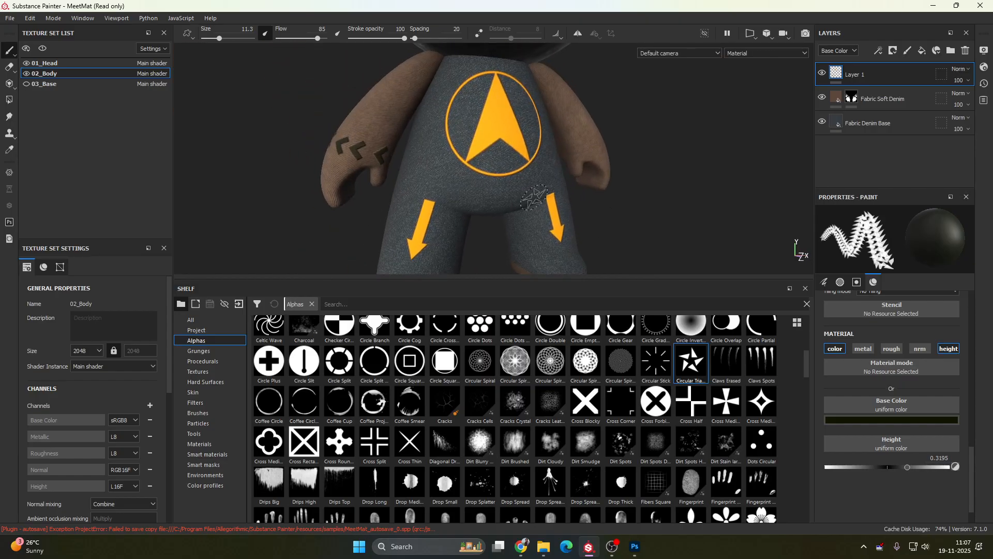
{"action": "middle_click_drag", "start_coordinate": [519, 202], "coordinate": [536, 150], "text": "alt"}
{"action": "right_click_drag", "start_coordinate": [514, 178], "coordinate": [564, 168], "text": "alt"}
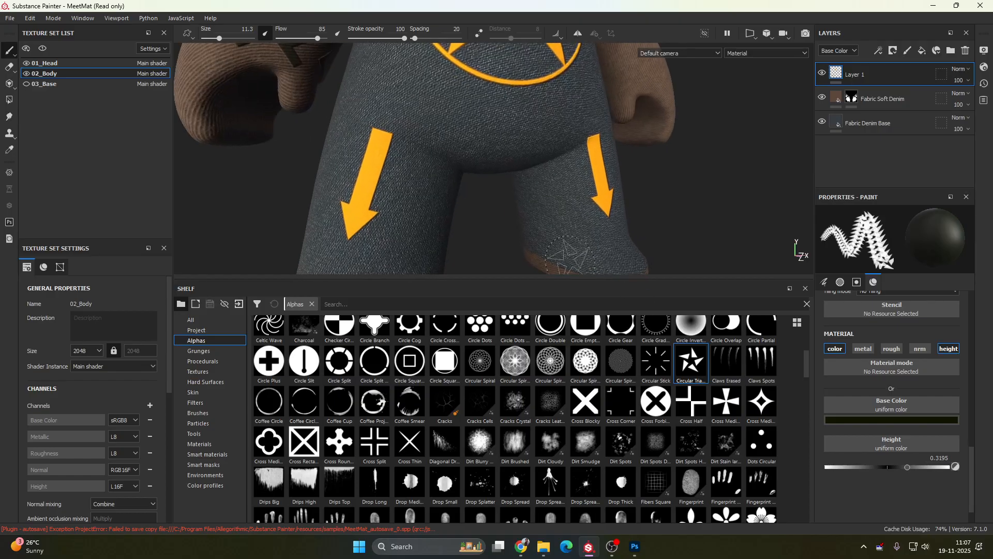
{"action": "middle_click_drag", "start_coordinate": [456, 254], "coordinate": [522, 175], "text": "alt"}
{"action": "mouse_move", "coordinate": [522, 175]}
{"action": "left_mouse_down", "text": "alt"}
{"action": "mouse_move", "coordinate": [527, 166]}
{"action": "mouse_move", "coordinate": [541, 173]}
{"action": "left_mouse_up", "text": "alt"}
{"action": "left_click_drag", "start_coordinate": [464, 258], "coordinate": [459, 202], "text": "alt"}
{"action": "middle_click_drag", "start_coordinate": [568, 175], "coordinate": [557, 191], "text": "alt"}
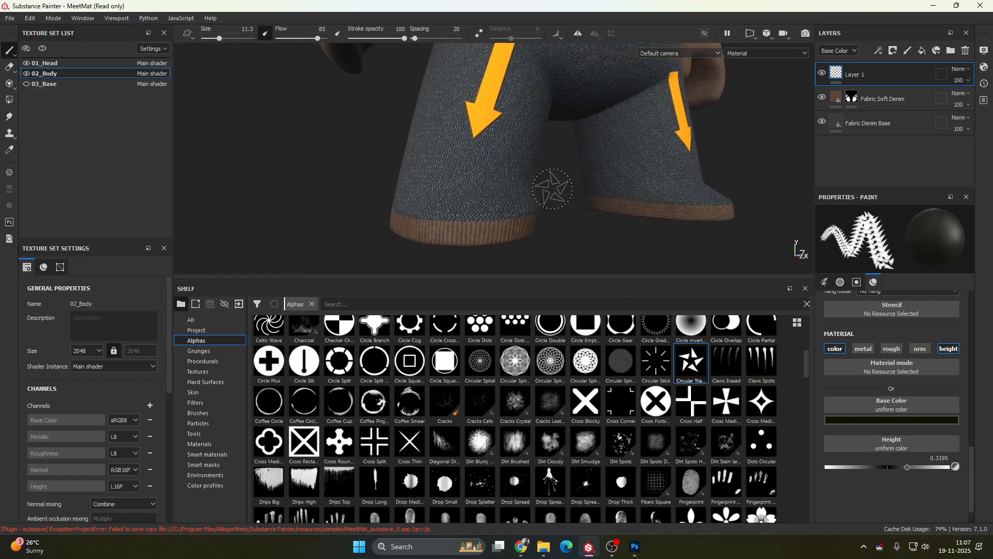
{"action": "left_click", "coordinate": [908, 50]}
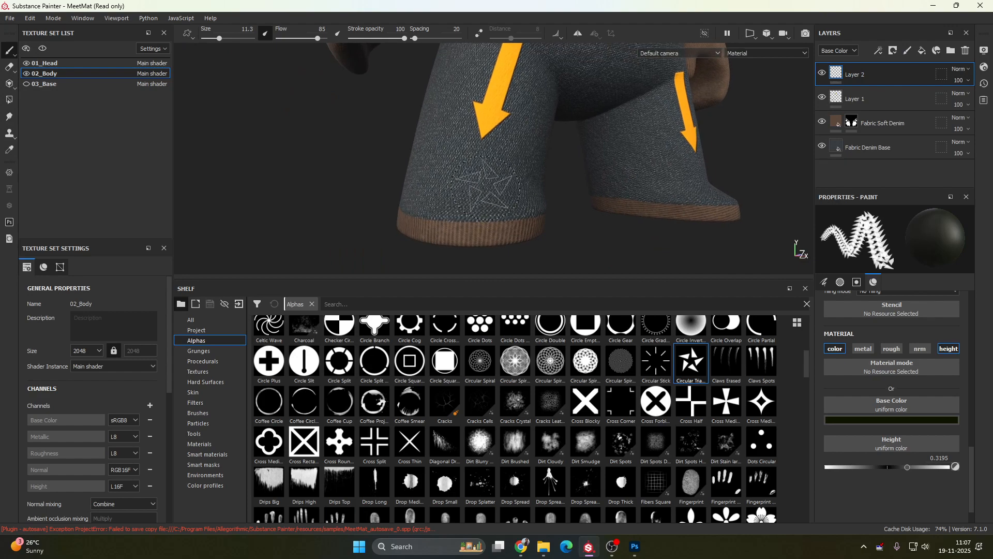
- Set the brush's base color to a muted blue with hue 0.557, saturation 0.714 and value 0.310
{"action": "left_click", "coordinate": [929, 420]}
{"action": "left_click", "coordinate": [898, 431]}
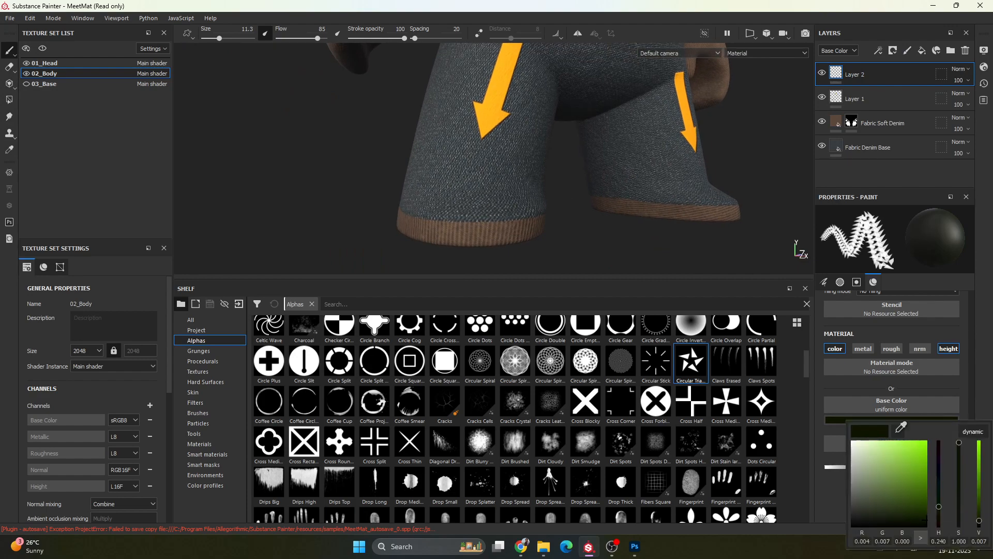
{"action": "left_click", "coordinate": [705, 251]}
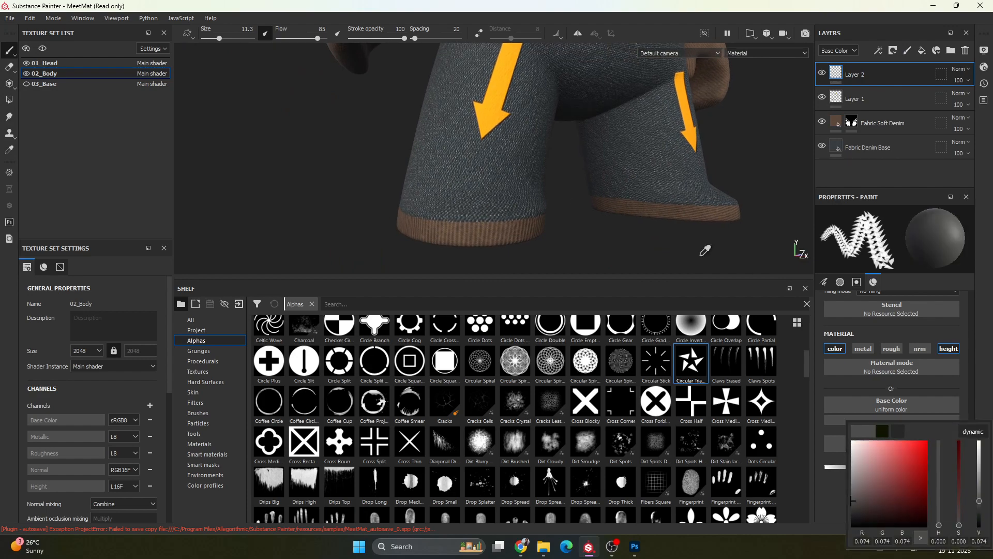
{"action": "left_click", "coordinate": [439, 197]}
{"action": "left_click_drag", "start_coordinate": [857, 483], "coordinate": [883, 475]}
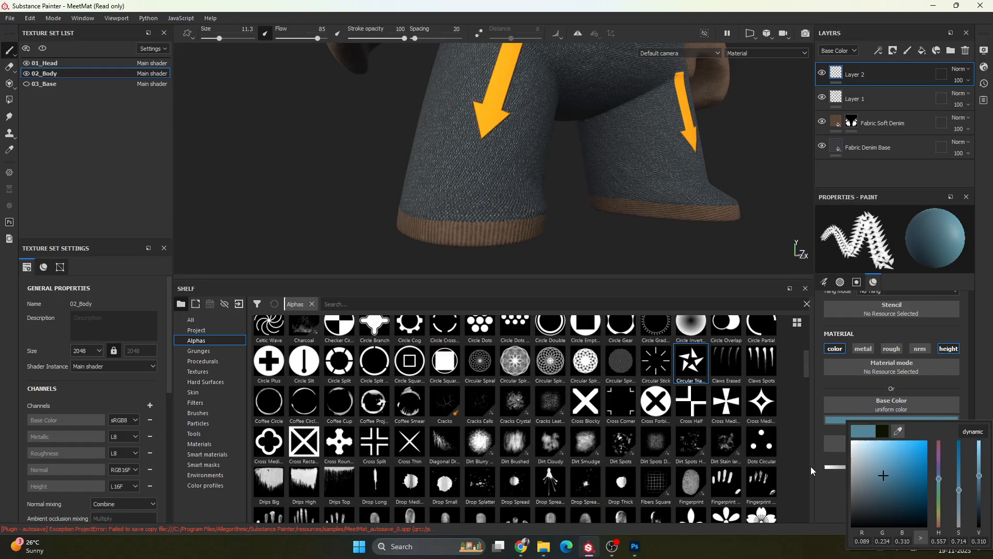
- Choose the Stitches Straight tool and turn on symmetry for painting on both legs
{"action": "left_click", "coordinate": [213, 434]}
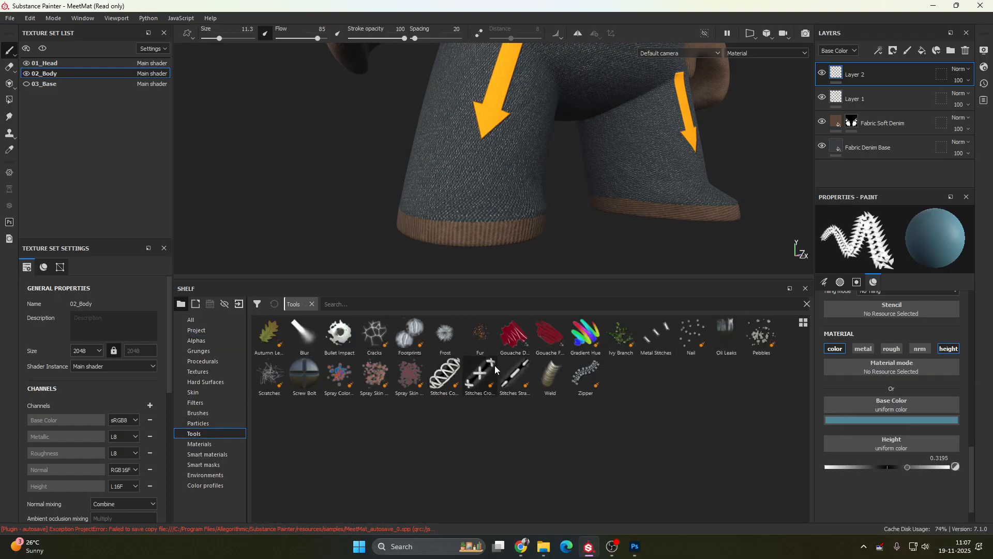
{"action": "left_click", "coordinate": [514, 375]}
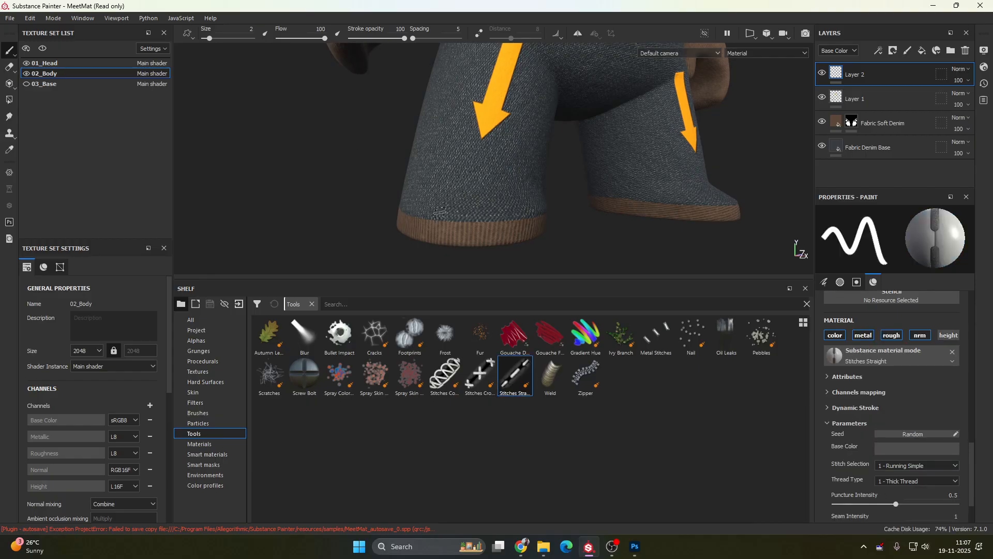
{"action": "scroll", "coordinate": [442, 213], "scroll_direction": "up", "scroll_amount": 5}
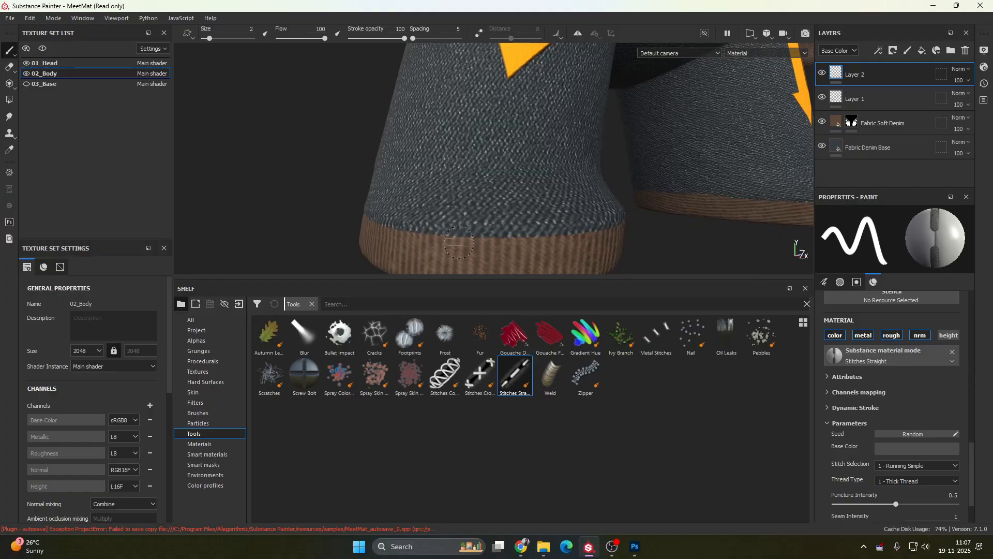
{"action": "left_click", "coordinate": [578, 35]}
{"action": "mouse_move", "coordinate": [599, 245]}
{"action": "left_mouse_down", "text": "alt"}
{"action": "mouse_move", "coordinate": [610, 225]}
{"action": "mouse_move", "coordinate": [568, 224]}
{"action": "mouse_move", "coordinate": [586, 214]}
{"action": "mouse_move", "coordinate": [579, 195]}
{"action": "mouse_move", "coordinate": [587, 210]}
{"action": "left_mouse_up", "text": "alt"}
{"action": "right_click", "coordinate": [579, 196]}
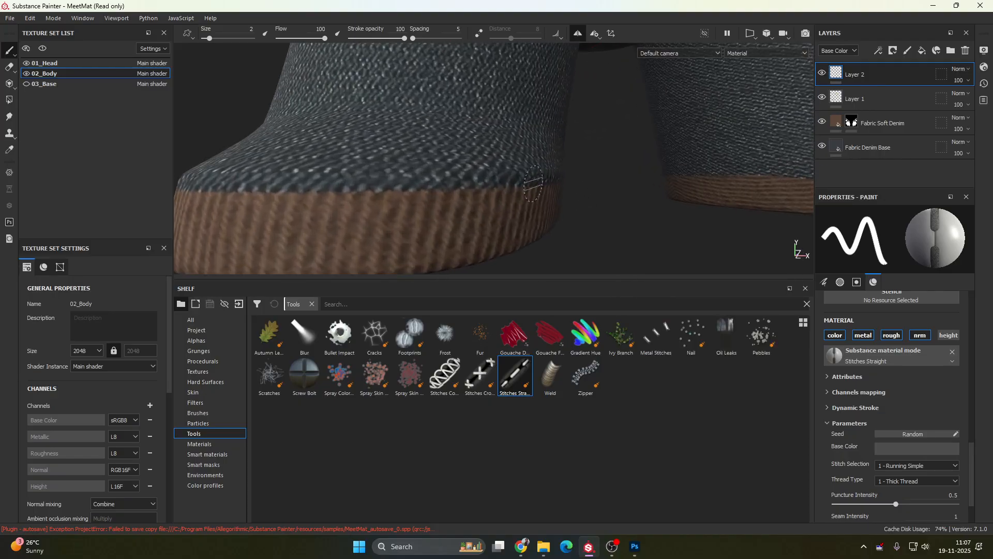
- Paint a mirrored row of straight stitches at brush size 2 across the crotch between the two legs
{"action": "left_click_drag", "start_coordinate": [533, 183], "coordinate": [553, 185], "text": "alt"}
{"action": "right_click_drag", "start_coordinate": [552, 185], "coordinate": [518, 194], "text": "alt"}
{"action": "middle_click_drag", "start_coordinate": [554, 151], "coordinate": [543, 199], "text": "alt"}
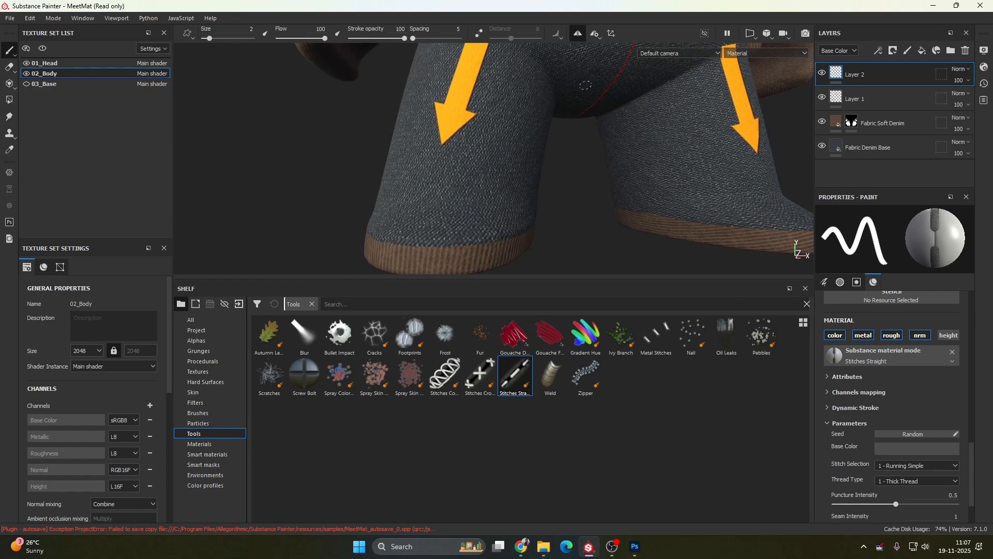
{"action": "left_click_drag", "start_coordinate": [586, 86], "coordinate": [505, 66]}
{"action": "middle_click_drag", "start_coordinate": [625, 124], "coordinate": [584, 157], "text": "alt"}
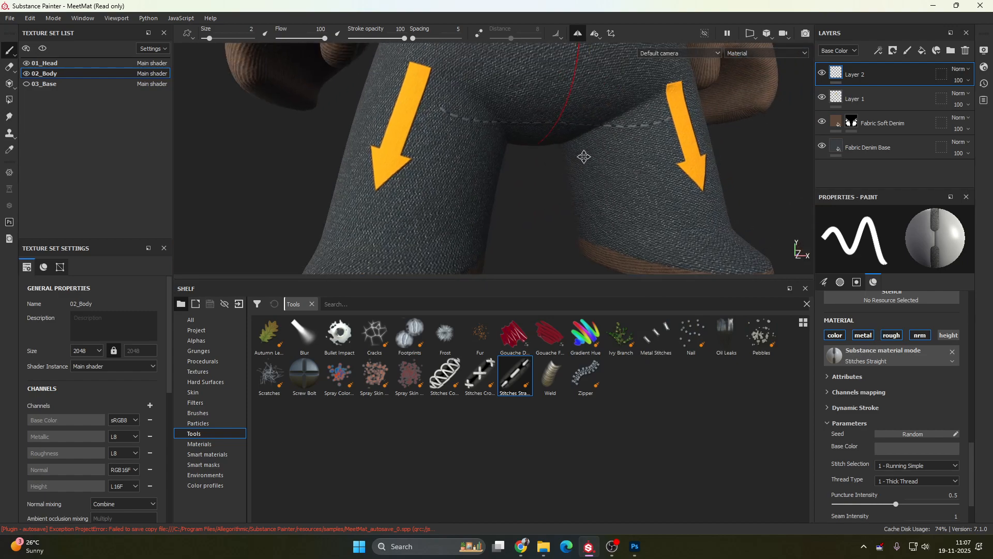
- Paint straight stitches along the seam between denim and brown cuff, around the front and outer front of the right leg
{"action": "middle_click_drag", "start_coordinate": [528, 195], "coordinate": [588, 115], "text": "alt"}
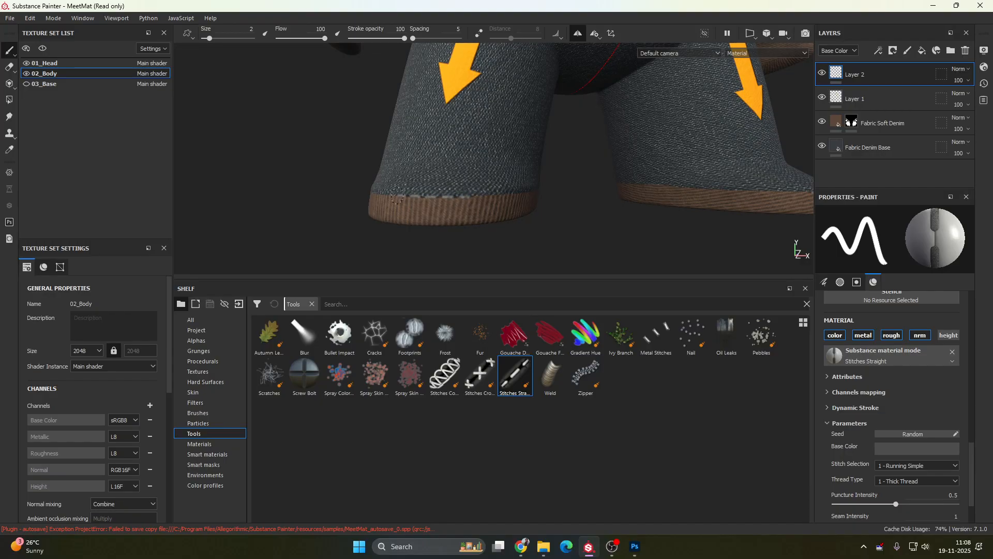
{"action": "mouse_move", "coordinate": [601, 186]}
{"action": "left_mouse_down", "text": "alt"}
{"action": "mouse_move", "coordinate": [476, 177]}
{"action": "mouse_move", "coordinate": [586, 169]}
{"action": "mouse_move", "coordinate": [609, 187]}
{"action": "left_mouse_up", "text": "alt"}
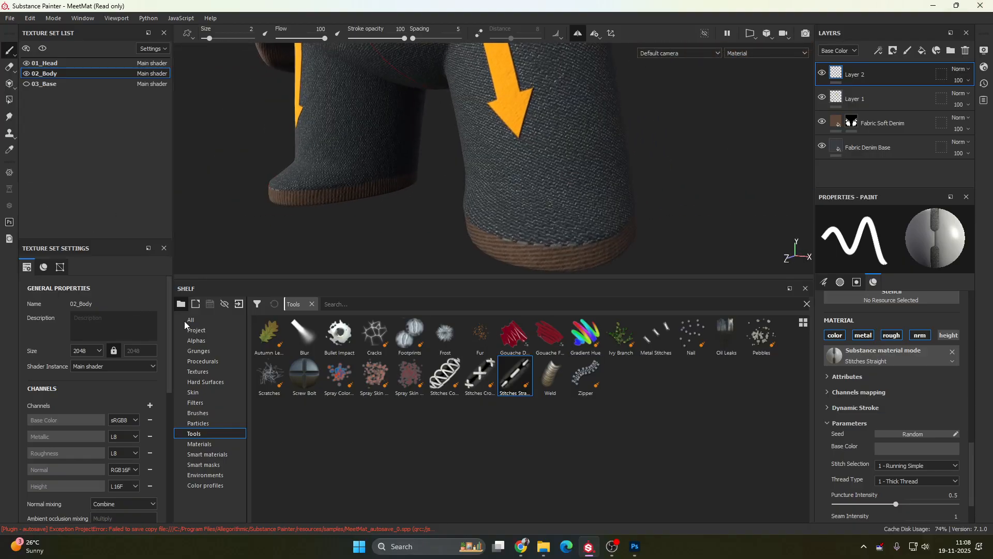
{"action": "left_click_drag", "start_coordinate": [245, 247], "coordinate": [455, 218], "text": "alt"}
{"action": "scroll", "coordinate": [570, 199], "scroll_direction": "up", "scroll_amount": 5}
{"action": "middle_click_drag", "start_coordinate": [683, 204], "coordinate": [522, 191], "text": "alt"}
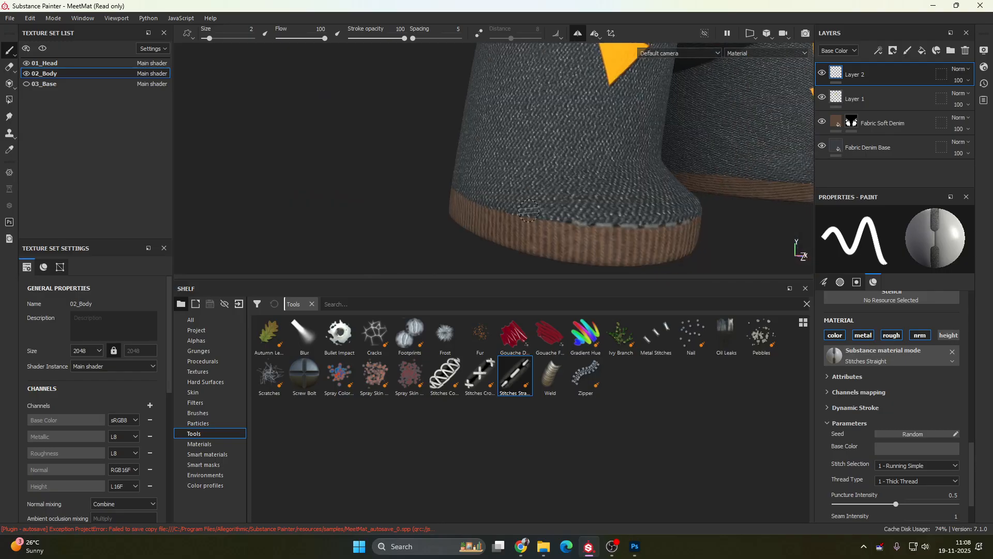
{"action": "left_click_drag", "start_coordinate": [528, 211], "coordinate": [559, 218], "text": "alt"}
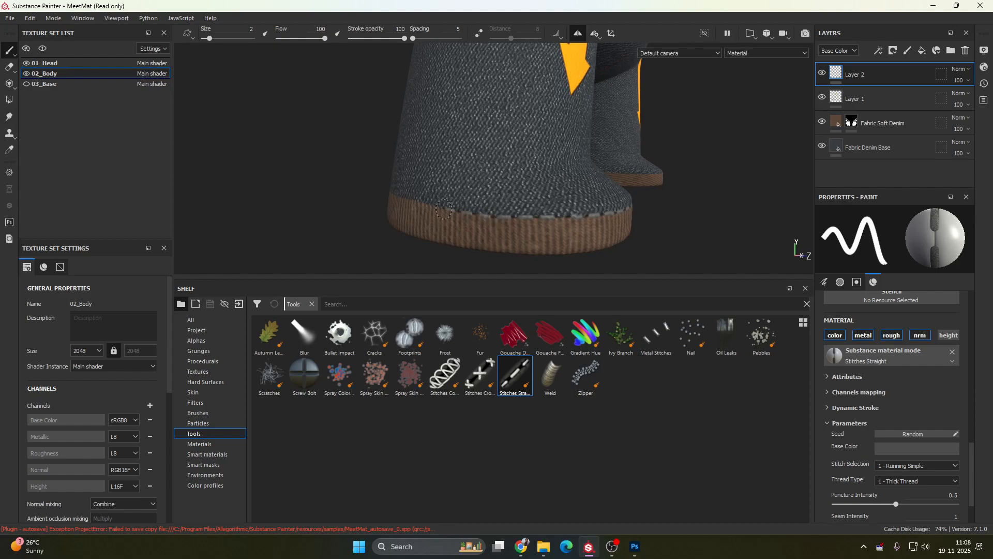
- Continue the stitch row along the cuff seam around the outer side of the right leg toward the heel
{"action": "left_click_drag", "start_coordinate": [425, 242], "coordinate": [473, 223], "text": "alt"}
{"action": "scroll", "coordinate": [466, 217], "scroll_direction": "up", "scroll_amount": 3}
{"action": "middle_click_drag", "start_coordinate": [420, 210], "coordinate": [493, 207], "text": "alt"}
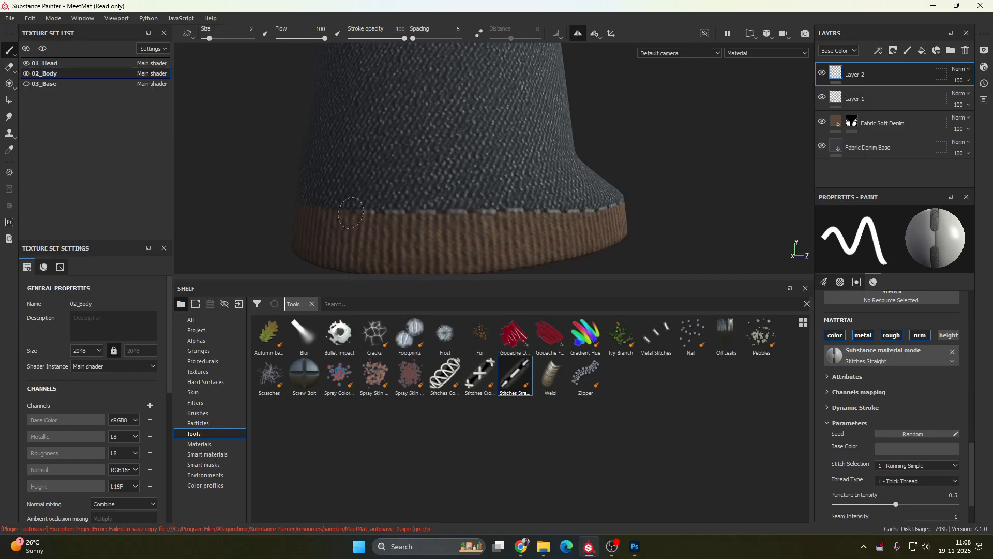
{"action": "left_click_drag", "start_coordinate": [384, 223], "coordinate": [507, 203], "text": "alt"}
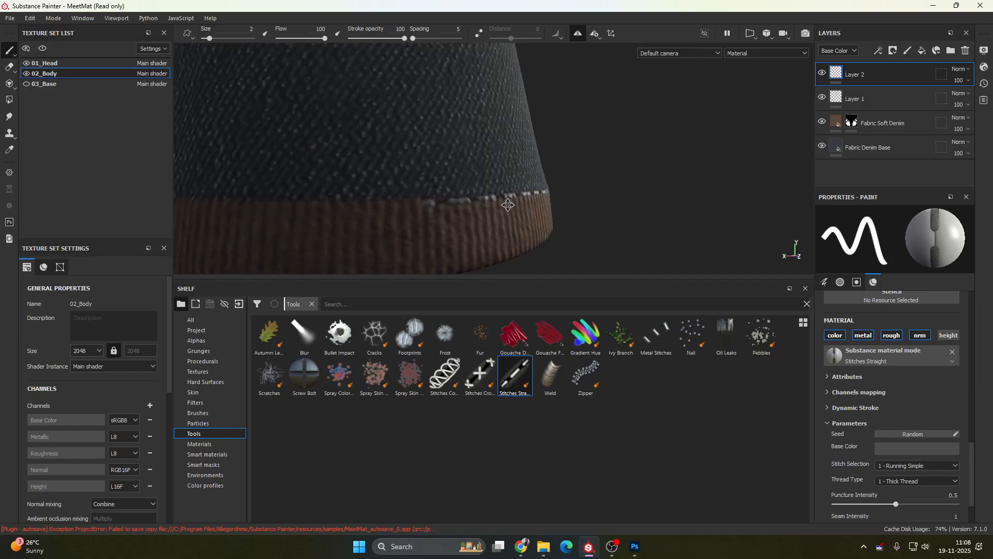
{"action": "middle_click_drag", "start_coordinate": [508, 204], "coordinate": [532, 203], "text": "alt"}
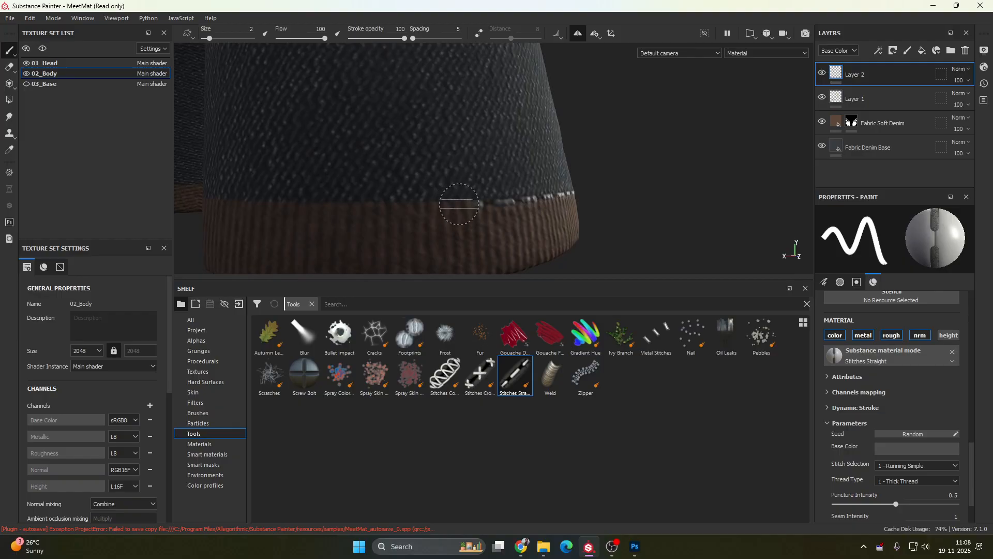
- Extend the straight stitch row along the seam between denim and brown cuff around the back of the right leg
{"action": "left_click_drag", "start_coordinate": [459, 204], "coordinate": [401, 208]}
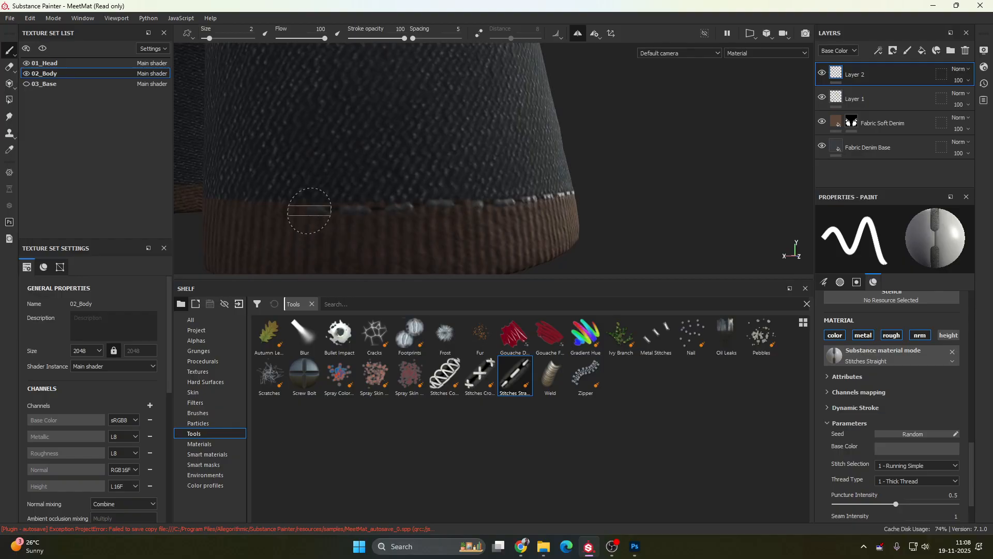
{"action": "left_click_drag", "start_coordinate": [310, 217], "coordinate": [437, 227], "text": "alt"}
{"action": "scroll", "coordinate": [389, 218], "scroll_direction": "up", "scroll_amount": 3}
{"action": "middle_click_drag", "start_coordinate": [437, 228], "coordinate": [454, 229], "text": "alt"}
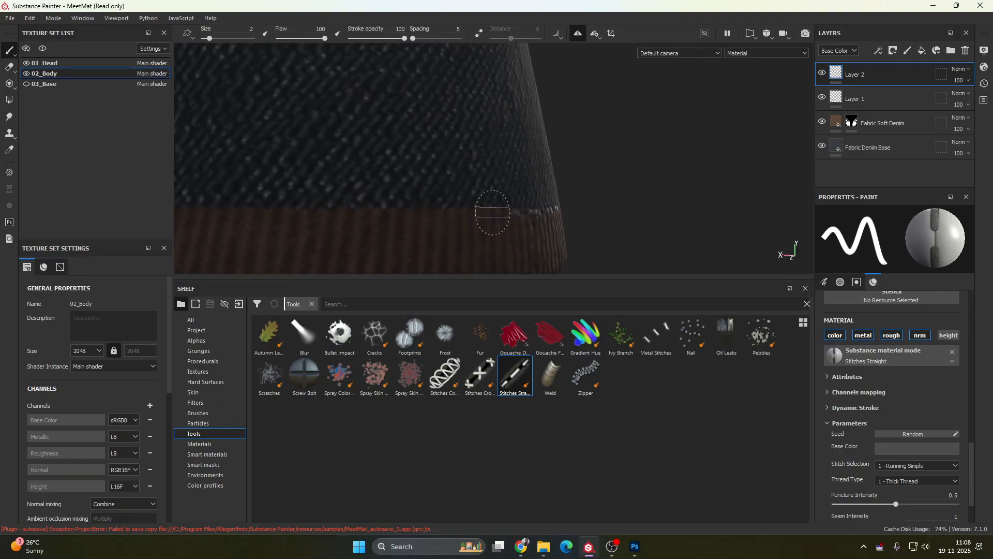
{"action": "left_click_drag", "start_coordinate": [406, 213], "coordinate": [256, 211]}
{"action": "mouse_move", "coordinate": [431, 203]}
{"action": "middle_mouse_down", "text": "alt"}
{"action": "mouse_move", "coordinate": [495, 184]}
{"action": "mouse_move", "coordinate": [616, 189]}
{"action": "middle_mouse_up", "text": "alt"}
- Carry the straight stitches along the cuff seam from the heel onto the inner side of the right leg
{"action": "mouse_move", "coordinate": [499, 206]}
{"action": "left_mouse_down", "text": "alt"}
{"action": "mouse_move", "coordinate": [562, 212]}
{"action": "mouse_move", "coordinate": [548, 195]}
{"action": "mouse_move", "coordinate": [470, 200]}
{"action": "mouse_move", "coordinate": [539, 178]}
{"action": "mouse_move", "coordinate": [533, 172]}
{"action": "mouse_move", "coordinate": [421, 170]}
{"action": "left_mouse_up", "text": "alt"}
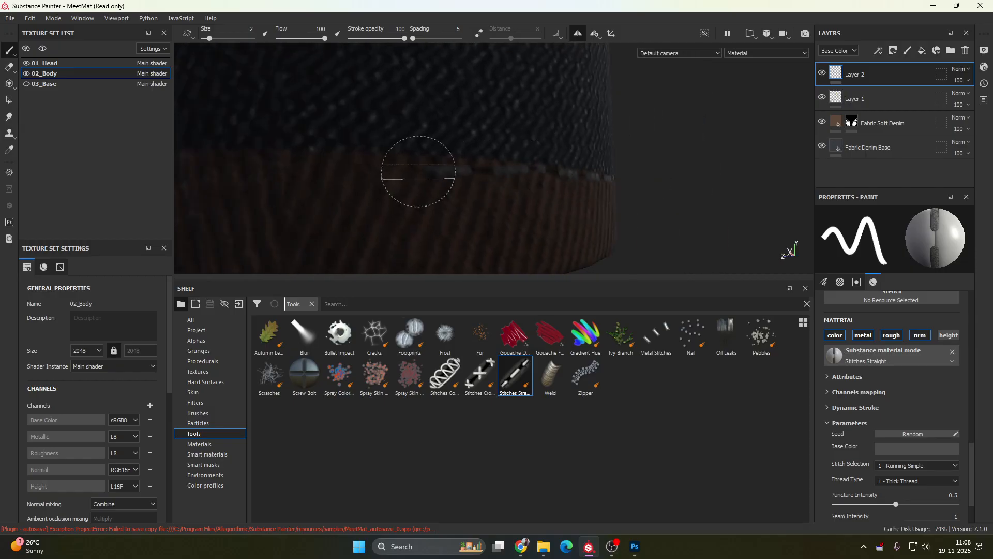
{"action": "right_click_drag", "start_coordinate": [417, 170], "coordinate": [470, 171], "text": "shift"}
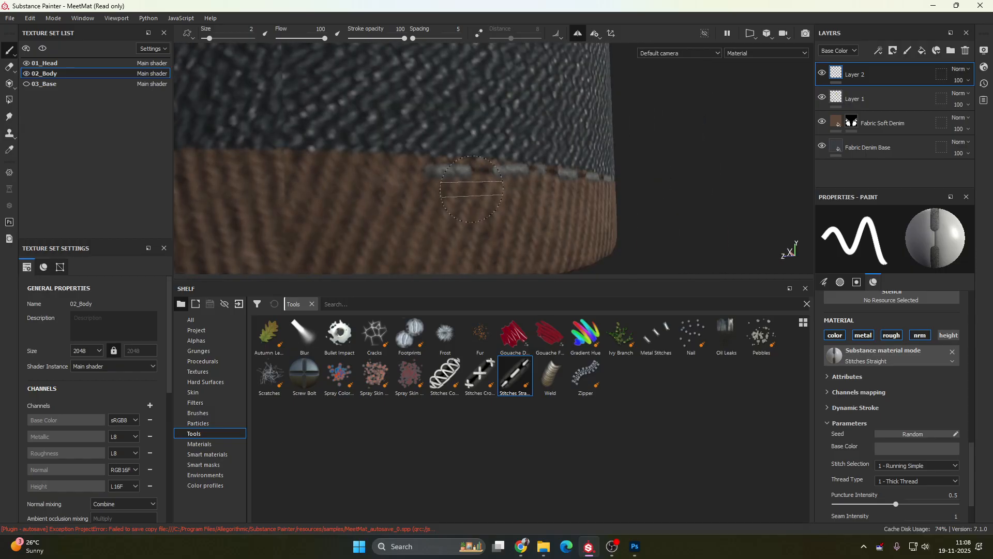
{"action": "middle_click_drag", "start_coordinate": [441, 181], "coordinate": [561, 179], "text": "alt"}
{"action": "mouse_move", "coordinate": [500, 192]}
{"action": "left_mouse_down", "text": "alt"}
{"action": "mouse_move", "coordinate": [549, 193]}
{"action": "mouse_move", "coordinate": [450, 157]}
{"action": "mouse_move", "coordinate": [364, 155]}
{"action": "left_mouse_up", "text": "alt"}
{"action": "middle_click_drag", "start_coordinate": [357, 169], "coordinate": [418, 181], "text": "alt"}
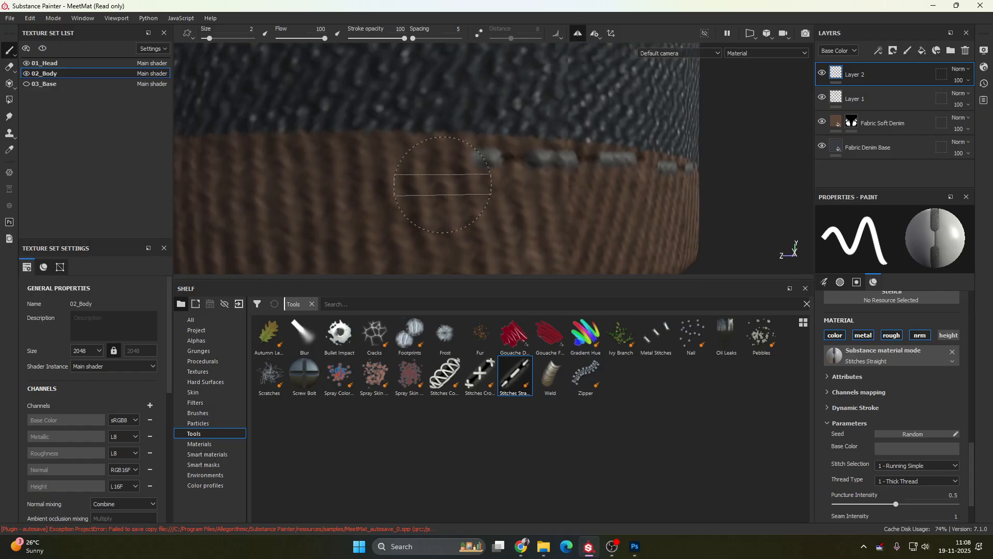
{"action": "left_click_drag", "start_coordinate": [418, 181], "coordinate": [464, 182], "text": "alt"}
{"action": "middle_click_drag", "start_coordinate": [464, 181], "coordinate": [529, 171], "text": "alt"}
{"action": "mouse_move", "coordinate": [529, 167]}
{"action": "left_mouse_down", "text": "alt"}
{"action": "mouse_move", "coordinate": [492, 189]}
{"action": "mouse_move", "coordinate": [501, 200]}
{"action": "left_mouse_up", "text": "alt"}
- Paint straight stitches along the inner cuff seam toward the toe, closing the row at the front of the right leg
{"action": "scroll", "coordinate": [529, 168], "scroll_direction": "down", "scroll_amount": 6}
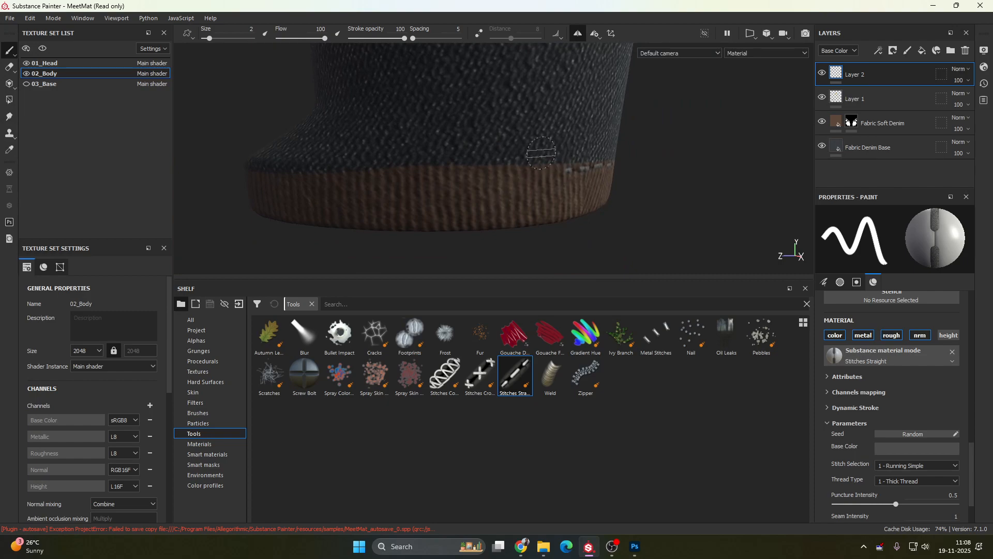
{"action": "left_click_drag", "start_coordinate": [559, 182], "coordinate": [548, 171]}
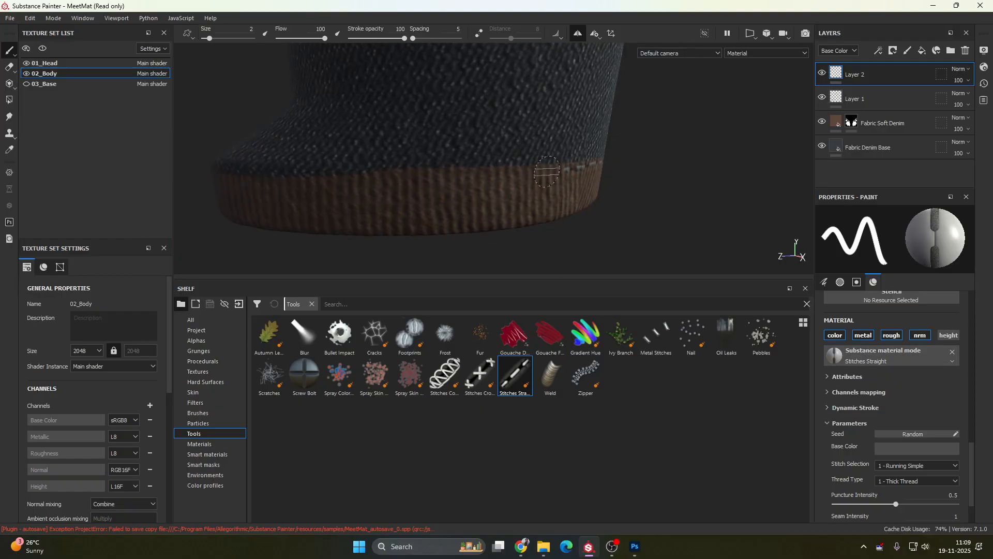
{"action": "left_click_drag", "start_coordinate": [517, 174], "coordinate": [350, 176]}
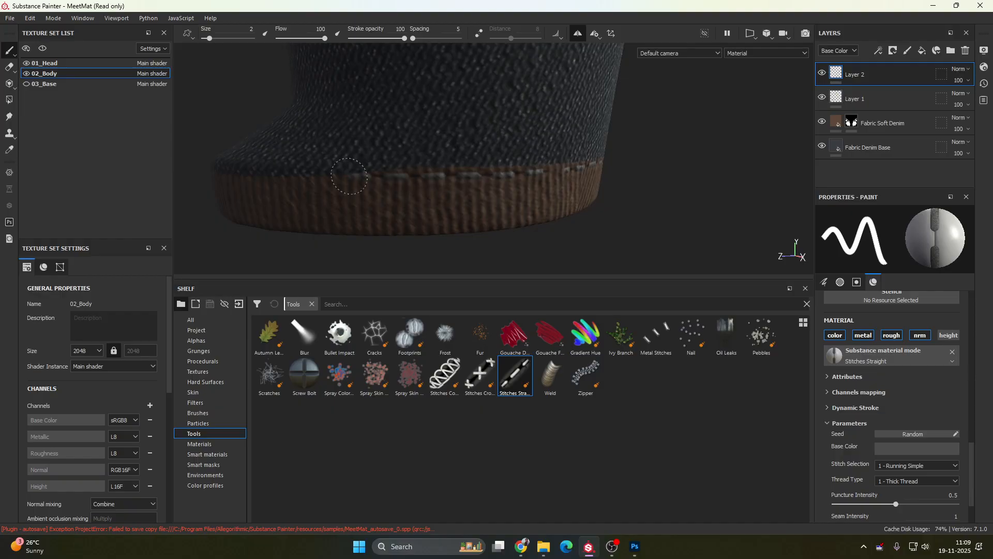
{"action": "mouse_move", "coordinate": [432, 208]}
{"action": "left_mouse_down", "text": "alt"}
{"action": "mouse_move", "coordinate": [395, 222]}
{"action": "mouse_move", "coordinate": [517, 239]}
{"action": "mouse_move", "coordinate": [501, 195]}
{"action": "left_mouse_up", "text": "alt"}
{"action": "left_click_drag", "start_coordinate": [615, 140], "coordinate": [592, 144], "text": "alt"}
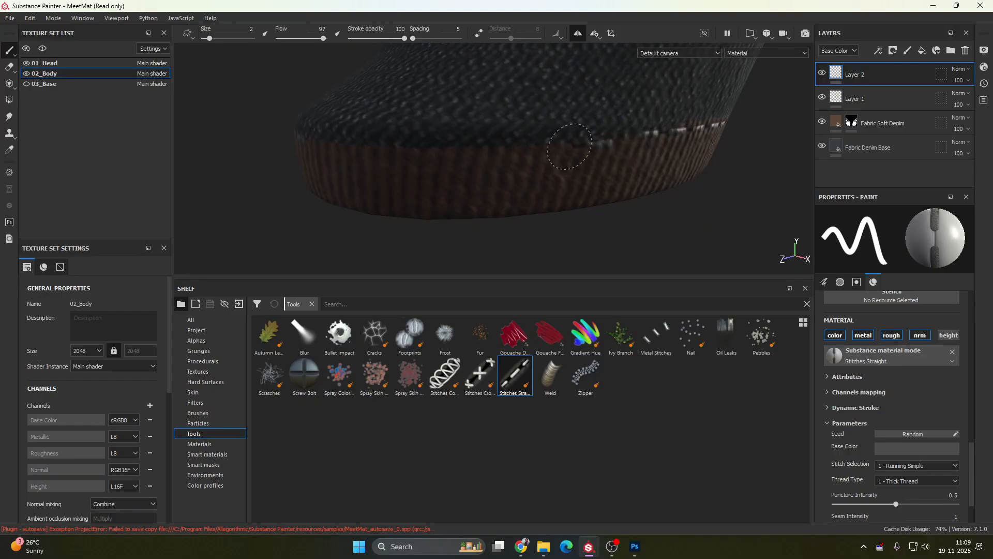
{"action": "mouse_move", "coordinate": [444, 146]}
{"action": "left_mouse_down", "text": "alt"}
{"action": "mouse_move", "coordinate": [563, 160]}
{"action": "mouse_move", "coordinate": [545, 160]}
{"action": "mouse_move", "coordinate": [530, 184]}
{"action": "mouse_move", "coordinate": [461, 160]}
{"action": "left_mouse_up", "text": "alt"}
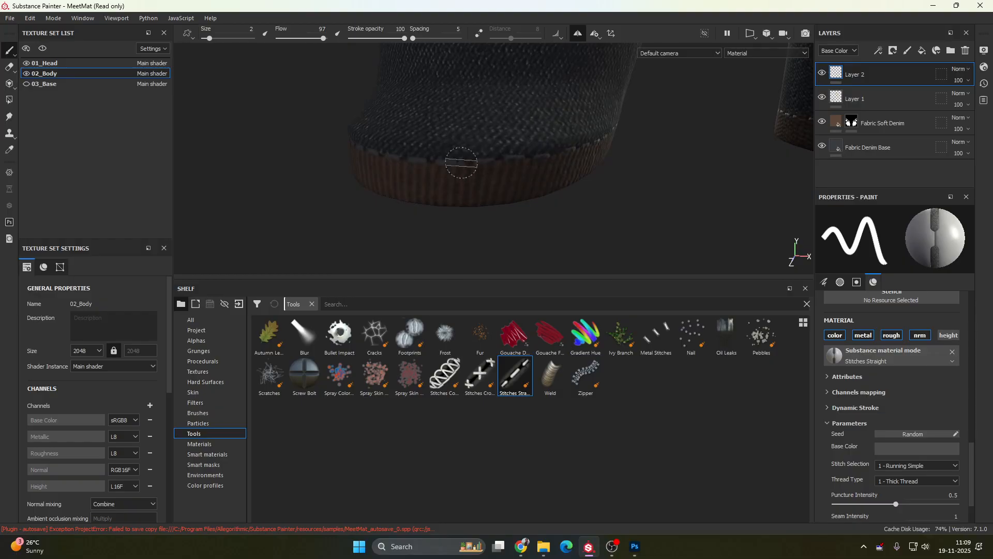
- Choose the Stitches Cross Seam tool and paint a mirrored cross-stitch row above the cuff, across the front and inner side of the leg
{"action": "scroll", "coordinate": [557, 189], "scroll_direction": "down", "scroll_amount": 5}
{"action": "mouse_move", "coordinate": [557, 189]}
{"action": "left_mouse_down", "text": "alt"}
{"action": "mouse_move", "coordinate": [403, 153]}
{"action": "mouse_move", "coordinate": [648, 166]}
{"action": "mouse_move", "coordinate": [380, 173]}
{"action": "mouse_move", "coordinate": [623, 111]}
{"action": "mouse_move", "coordinate": [516, 169]}
{"action": "left_mouse_up", "text": "alt"}
{"action": "scroll", "coordinate": [516, 169], "scroll_direction": "up", "scroll_amount": 3}
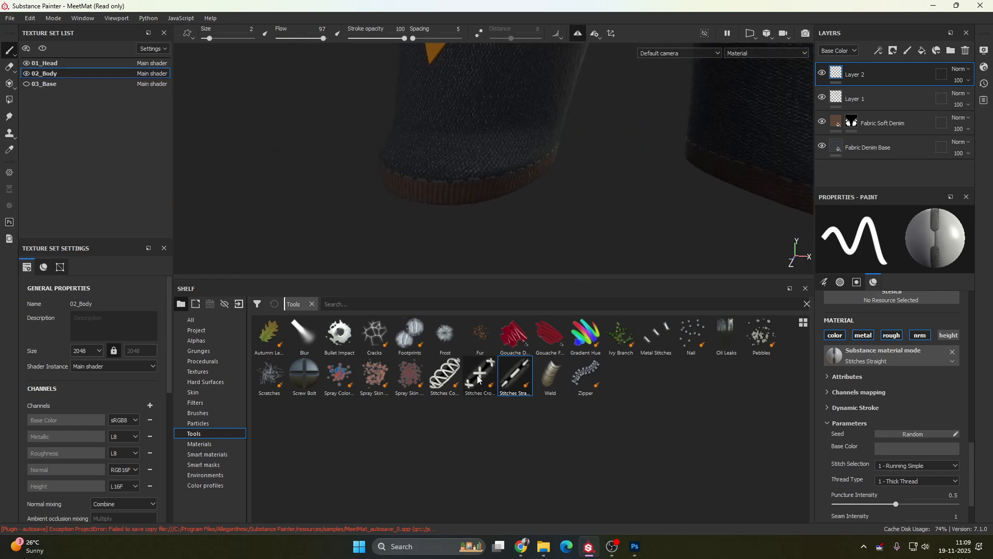
{"action": "left_click", "coordinate": [478, 379]}
{"action": "mouse_move", "coordinate": [468, 126]}
{"action": "left_mouse_down", "text": "alt"}
{"action": "mouse_move", "coordinate": [506, 129]}
{"action": "mouse_move", "coordinate": [515, 174]}
{"action": "mouse_move", "coordinate": [470, 166]}
{"action": "mouse_move", "coordinate": [466, 234]}
{"action": "mouse_move", "coordinate": [510, 213]}
{"action": "mouse_move", "coordinate": [540, 213]}
{"action": "left_mouse_up", "text": "alt"}
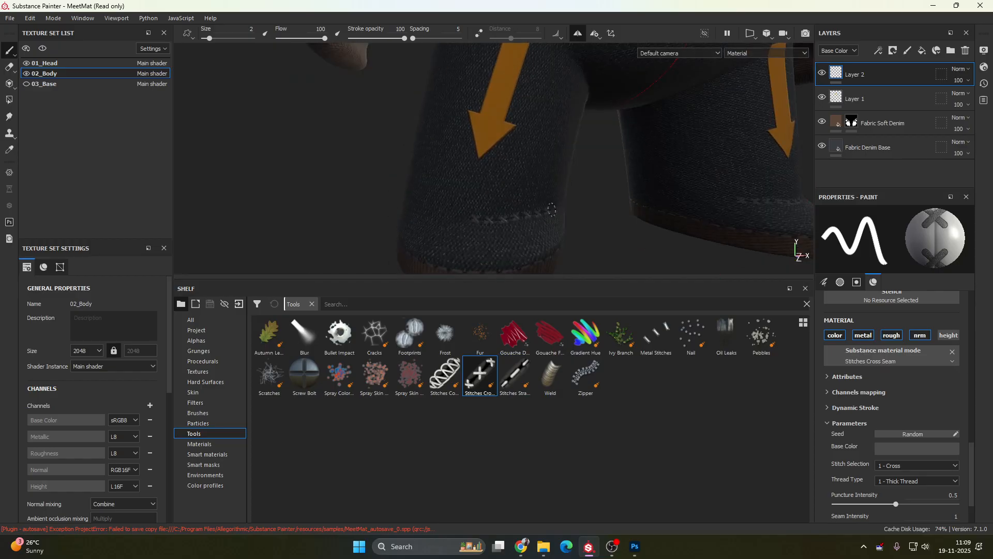
{"action": "left_click_drag", "start_coordinate": [617, 213], "coordinate": [468, 208], "text": "alt"}
{"action": "left_click_drag", "start_coordinate": [661, 238], "coordinate": [504, 217], "text": "alt"}
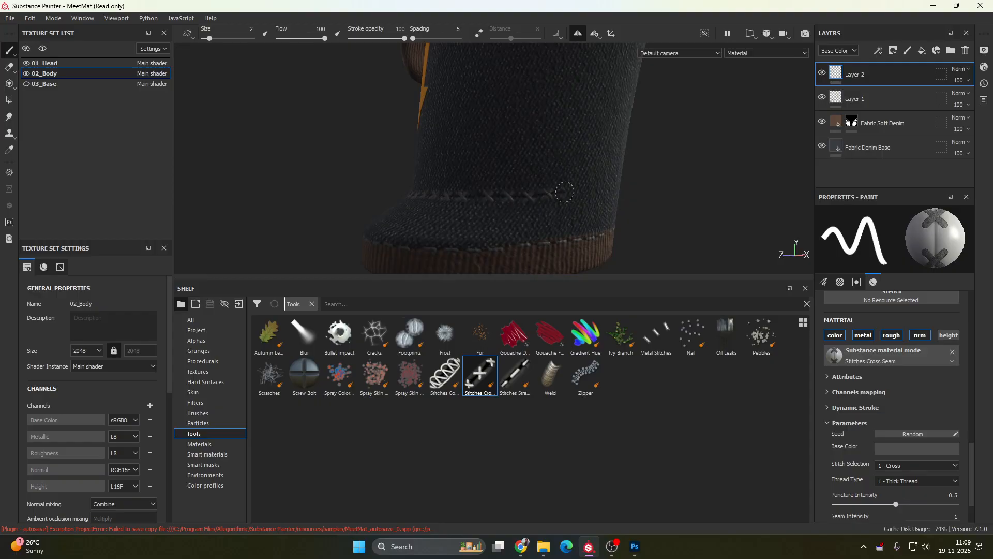
- Continue the cross-stitch row above the cuff around the back of the leg toward its outer side
{"action": "mouse_move", "coordinate": [564, 192]}
{"action": "left_mouse_down", "text": "alt"}
{"action": "mouse_move", "coordinate": [541, 195]}
{"action": "mouse_move", "coordinate": [637, 193]}
{"action": "mouse_move", "coordinate": [512, 189]}
{"action": "mouse_move", "coordinate": [676, 189]}
{"action": "mouse_move", "coordinate": [561, 202]}
{"action": "mouse_move", "coordinate": [720, 190]}
{"action": "left_mouse_up", "text": "alt"}
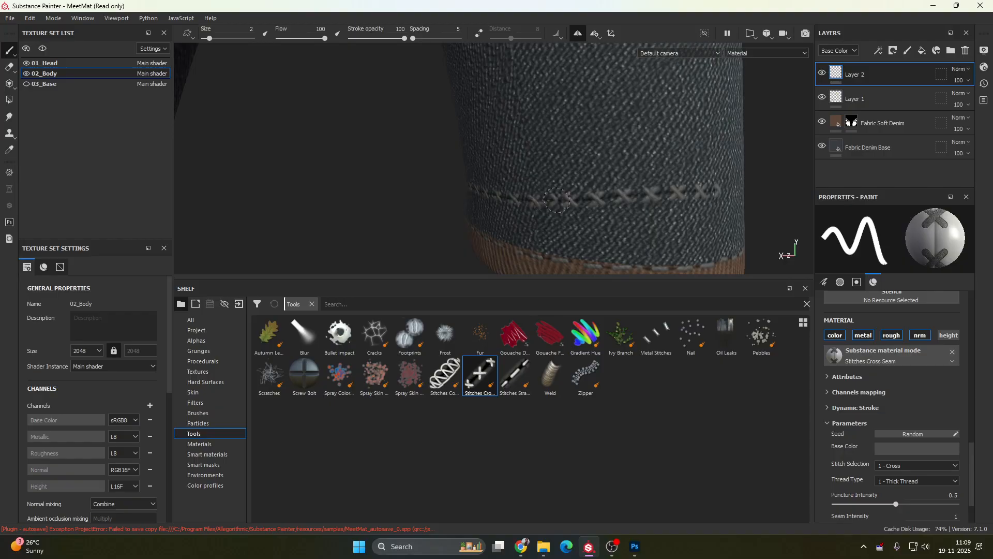
{"action": "mouse_move", "coordinate": [639, 203]}
{"action": "left_mouse_down", "text": "alt"}
{"action": "mouse_move", "coordinate": [572, 196]}
{"action": "mouse_move", "coordinate": [651, 193]}
{"action": "left_mouse_up", "text": "alt"}
{"action": "mouse_move", "coordinate": [766, 210]}
{"action": "left_mouse_down", "text": "alt"}
{"action": "mouse_move", "coordinate": [565, 222]}
{"action": "mouse_move", "coordinate": [562, 236]}
{"action": "left_mouse_up", "text": "alt"}
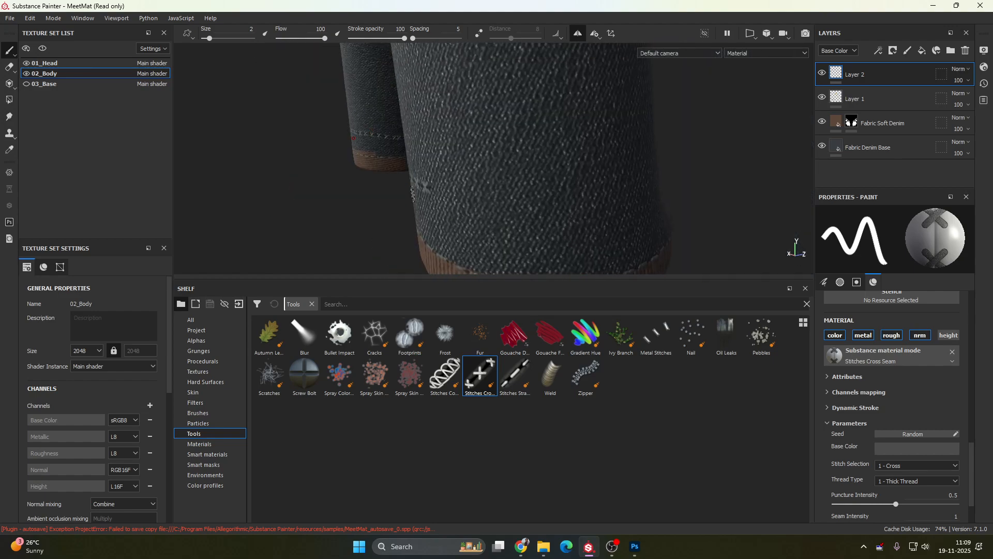
{"action": "left_click_drag", "start_coordinate": [439, 190], "coordinate": [542, 198]}
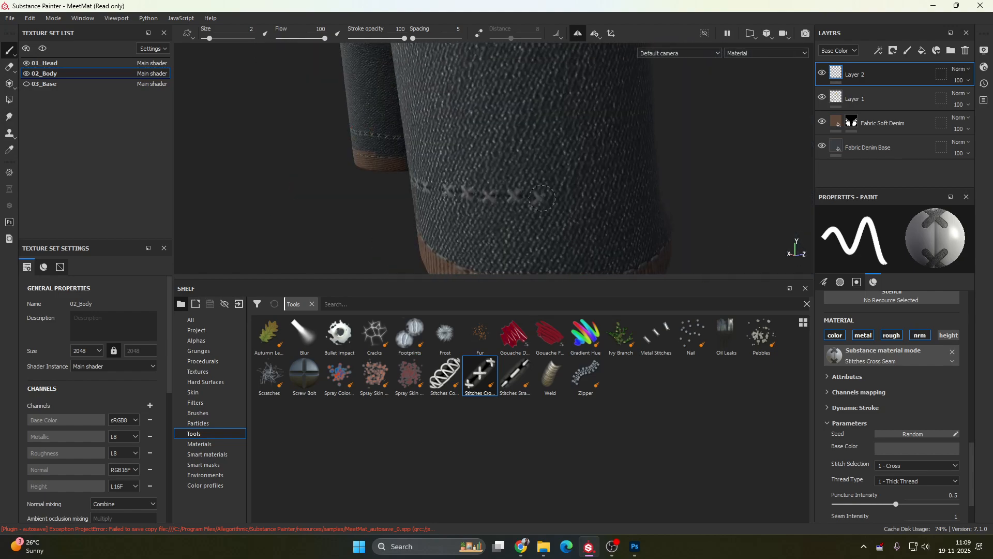
- Paint cross stitches around the outer side of the leg, joining the row to its start at the front
{"action": "mouse_move", "coordinate": [740, 194]}
{"action": "left_mouse_down", "text": "alt"}
{"action": "mouse_move", "coordinate": [603, 184]}
{"action": "mouse_move", "coordinate": [740, 199]}
{"action": "mouse_move", "coordinate": [641, 201]}
{"action": "left_mouse_up", "text": "alt"}
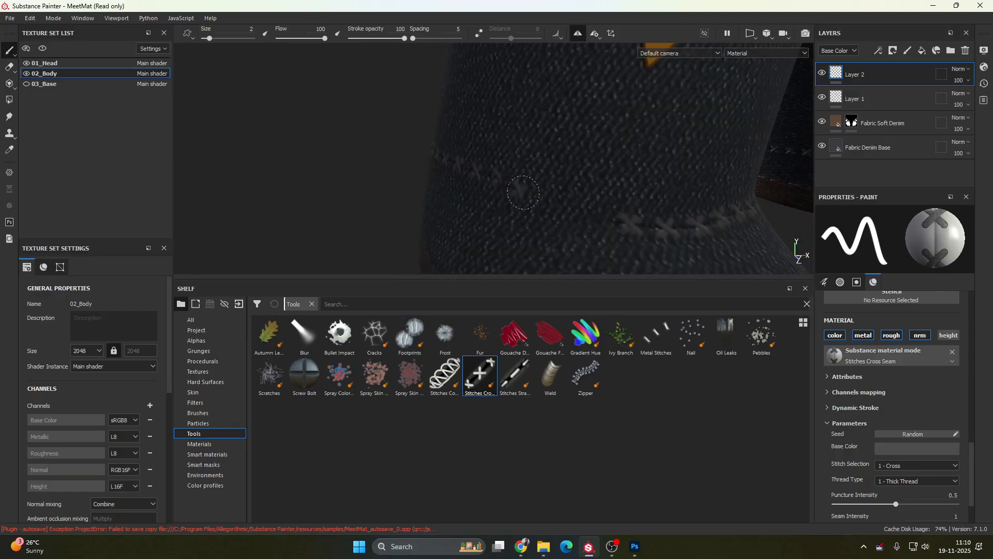
{"action": "scroll", "coordinate": [592, 224], "scroll_direction": "down", "scroll_amount": 8}
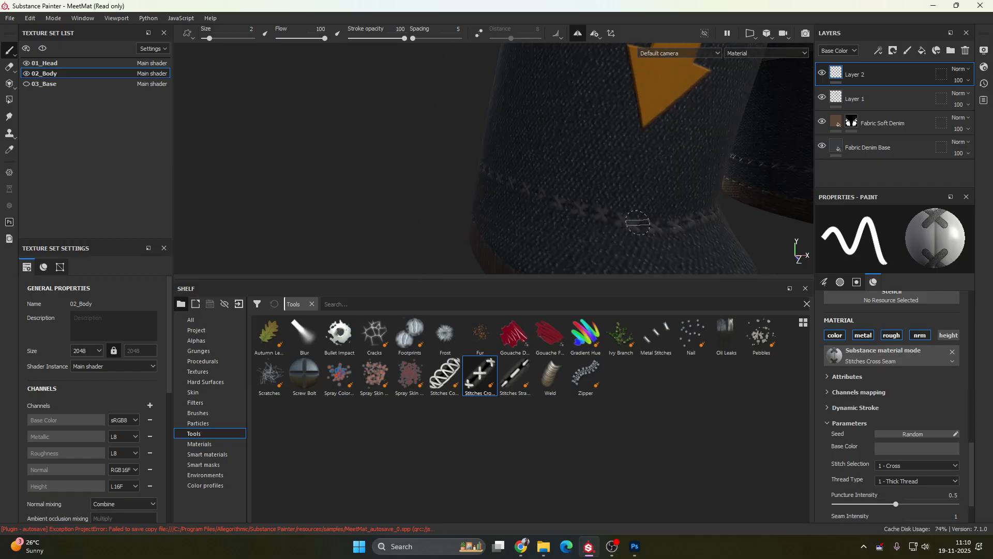
{"action": "left_click_drag", "start_coordinate": [678, 166], "coordinate": [718, 126], "text": "alt"}
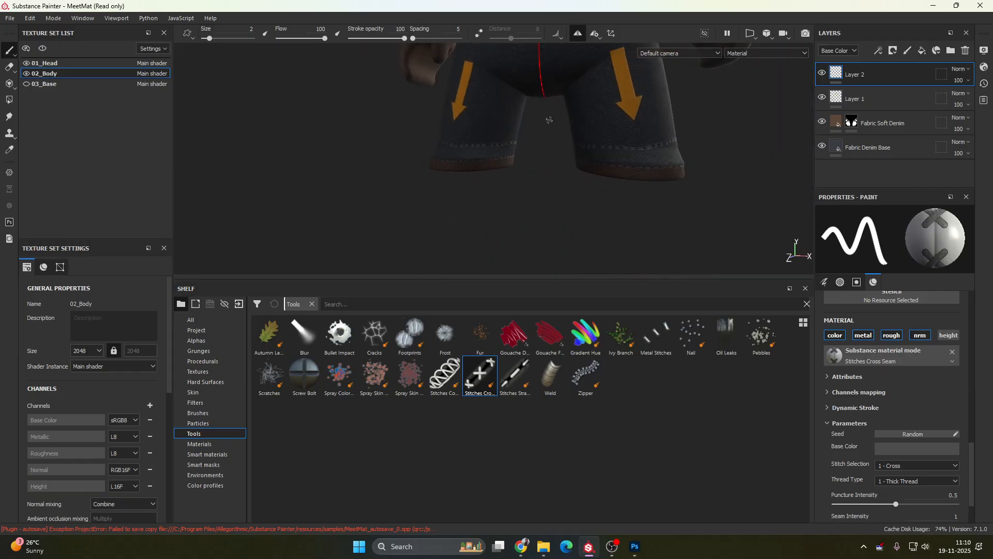
- Paint mirrored cross-stitch rows inside the chest emblem's ring, on both sides of the orange arrow
{"action": "middle_click_drag", "start_coordinate": [550, 120], "coordinate": [523, 231], "text": "alt"}
{"action": "left_click_drag", "start_coordinate": [523, 231], "coordinate": [551, 228], "text": "alt"}
{"action": "middle_click_drag", "start_coordinate": [514, 64], "coordinate": [595, 138], "text": "alt"}
{"action": "left_click_drag", "start_coordinate": [561, 199], "coordinate": [585, 204], "text": "alt"}
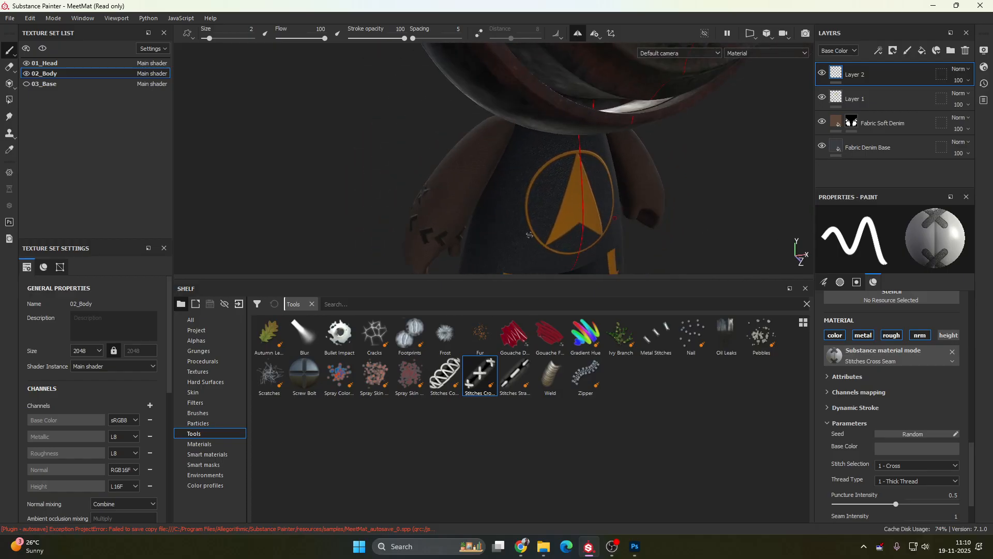
{"action": "scroll", "coordinate": [564, 207], "scroll_direction": "down", "scroll_amount": 3}
{"action": "scroll", "coordinate": [564, 207], "scroll_direction": "up", "scroll_amount": 7}
{"action": "left_click_drag", "start_coordinate": [508, 206], "coordinate": [533, 207], "text": "alt"}
{"action": "mouse_move", "coordinate": [512, 89]}
{"action": "left_mouse_down"}
{"action": "mouse_move", "coordinate": [481, 107]}
{"action": "mouse_move", "coordinate": [462, 176]}
{"action": "mouse_move", "coordinate": [472, 227]}
{"action": "left_mouse_up"}
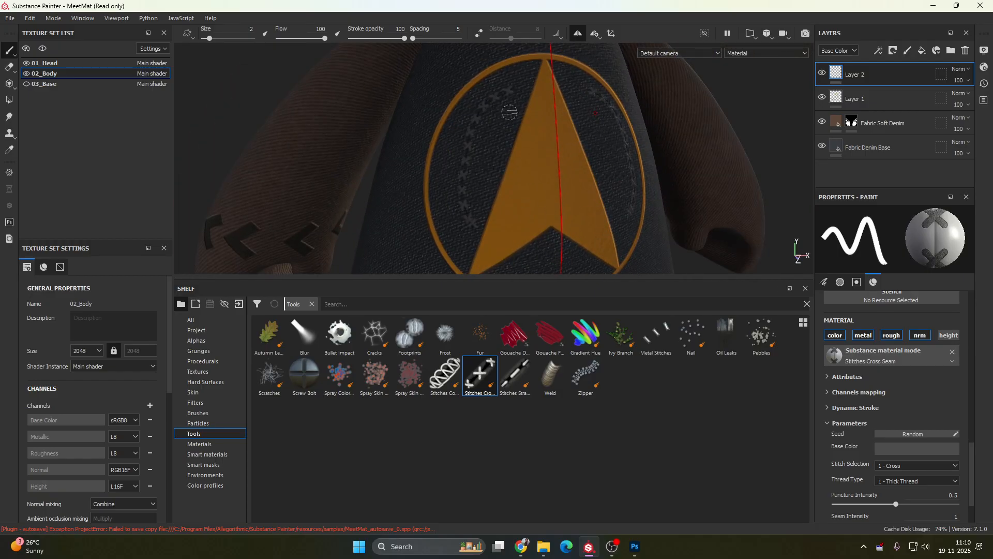
{"action": "left_click_drag", "start_coordinate": [509, 111], "coordinate": [479, 220]}
- Add cross-stitch rows in the denim area beneath the arrow's notch, inside the lower part of the chest ring
{"action": "left_click_drag", "start_coordinate": [542, 244], "coordinate": [506, 266]}
{"action": "middle_click_drag", "start_coordinate": [506, 267], "coordinate": [528, 194], "text": "alt"}
{"action": "left_click_drag", "start_coordinate": [500, 213], "coordinate": [480, 212]}
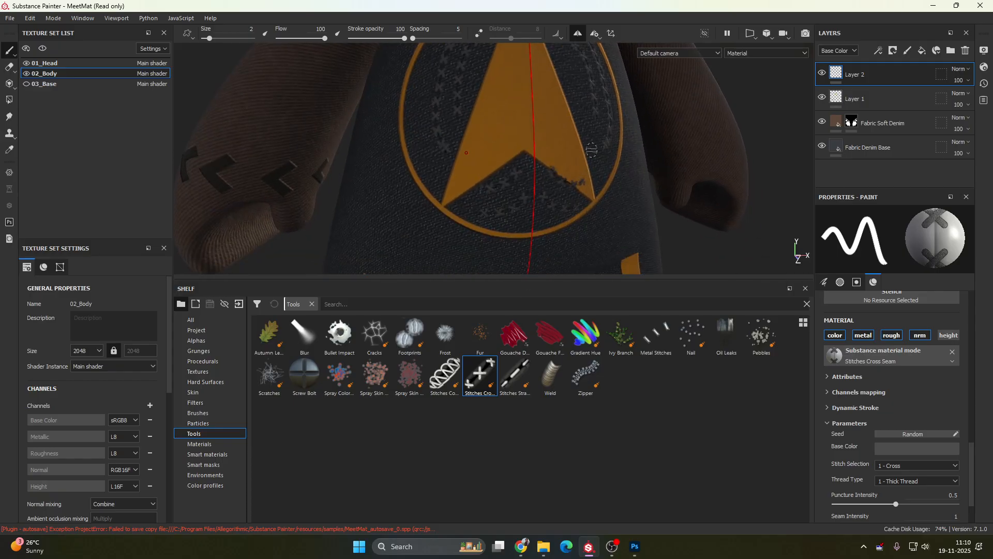
- Paint further mirrored cross stitches along the chest emblem's ring and arrow, and undo the last stroke
{"action": "middle_click_drag", "start_coordinate": [591, 149], "coordinate": [607, 229], "text": "alt"}
{"action": "mouse_move", "coordinate": [492, 75]}
{"action": "left_mouse_down"}
{"action": "mouse_move", "coordinate": [464, 93]}
{"action": "mouse_move", "coordinate": [431, 154]}
{"action": "mouse_move", "coordinate": [449, 254]}
{"action": "left_mouse_up"}
{"action": "mouse_move", "coordinate": [623, 195]}
{"action": "left_mouse_down", "text": "alt"}
{"action": "mouse_move", "coordinate": [591, 198]}
{"action": "mouse_move", "coordinate": [576, 132]}
{"action": "left_mouse_up", "text": "alt"}
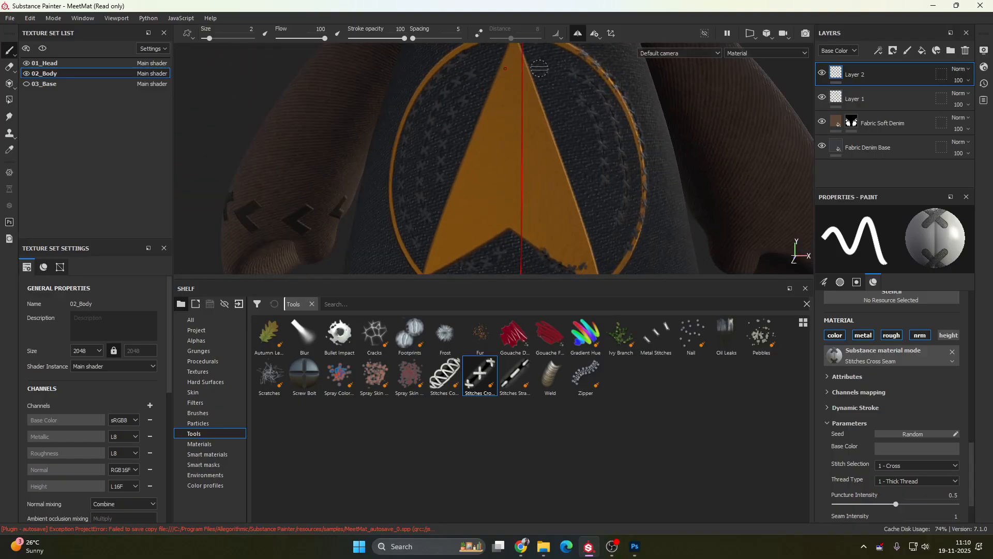
{"action": "scroll", "coordinate": [583, 175], "scroll_direction": "down", "scroll_amount": 5}
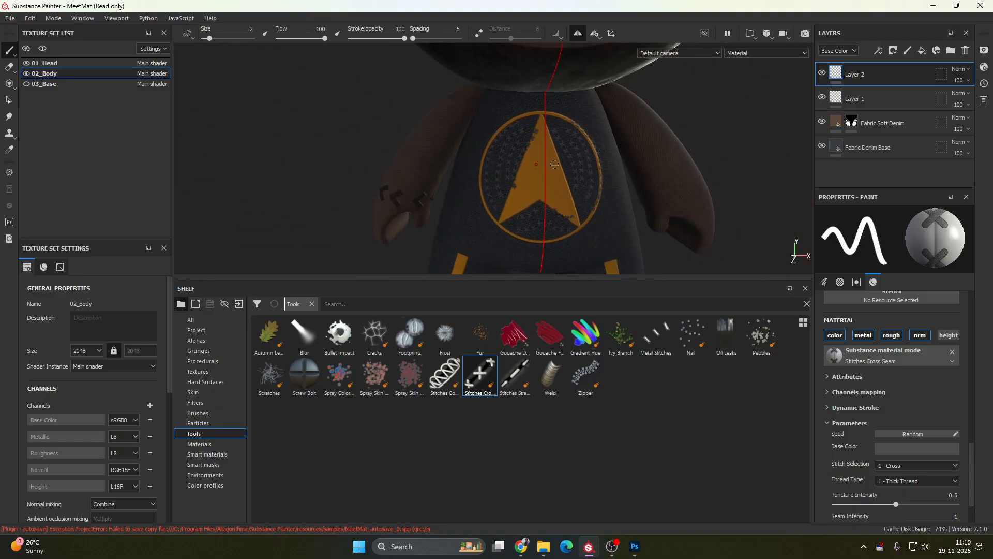
{"action": "key", "text": "ctrl+z"}
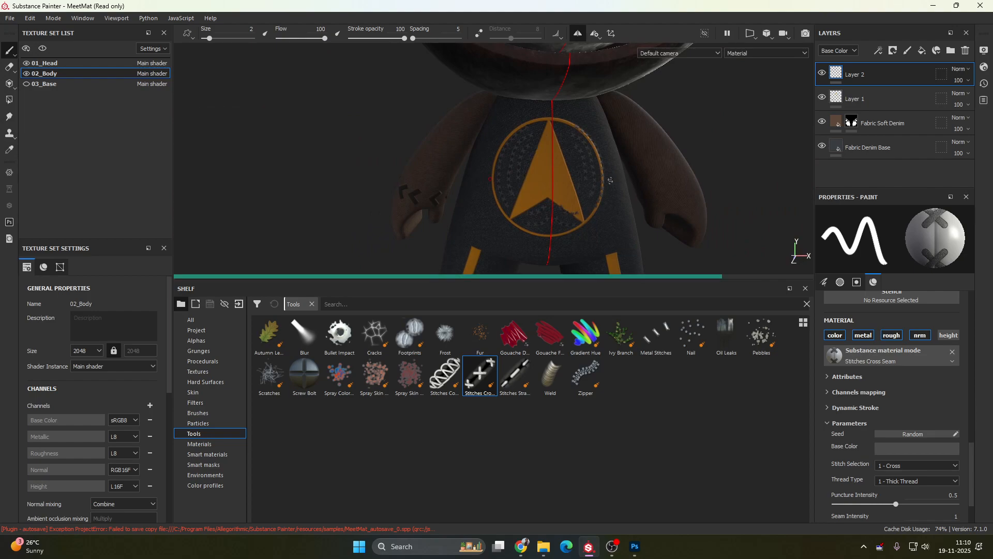
{"action": "scroll", "coordinate": [640, 183], "scroll_direction": "down", "scroll_amount": 1}
{"action": "middle_click_drag", "start_coordinate": [638, 191], "coordinate": [528, 243], "text": "alt"}
{"action": "scroll", "coordinate": [625, 156], "scroll_direction": "down", "scroll_amount": 5}
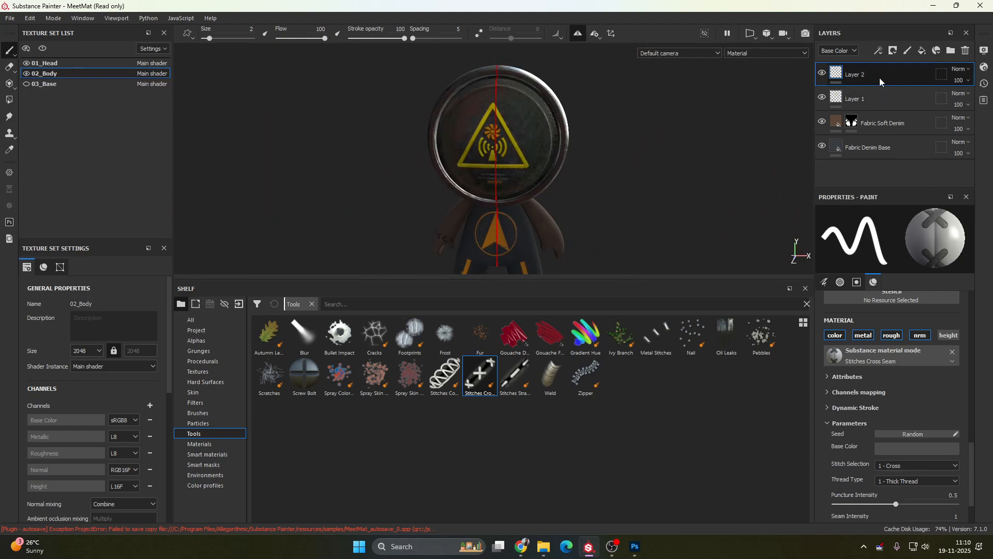
{"action": "left_click", "coordinate": [878, 52]}
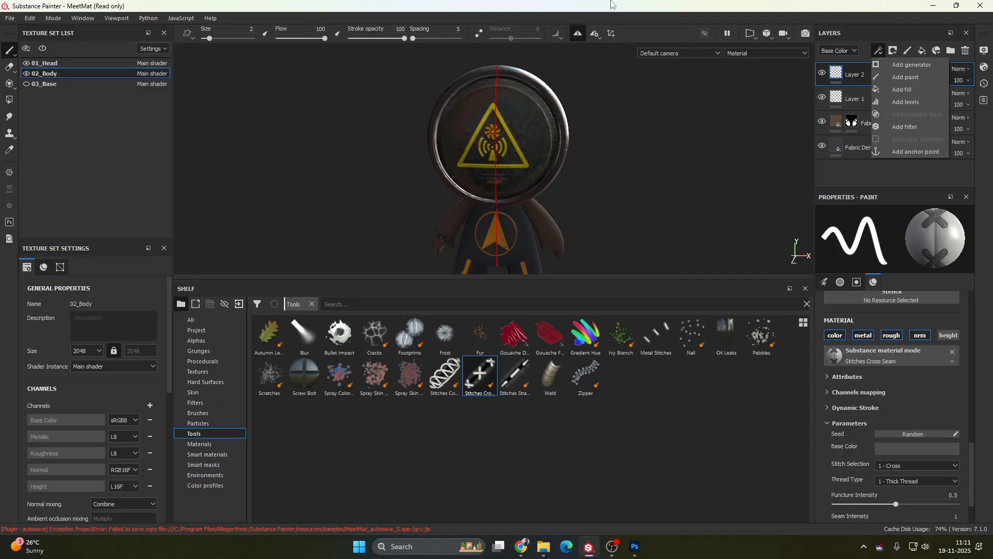
{"action": "left_click", "coordinate": [775, 187]}
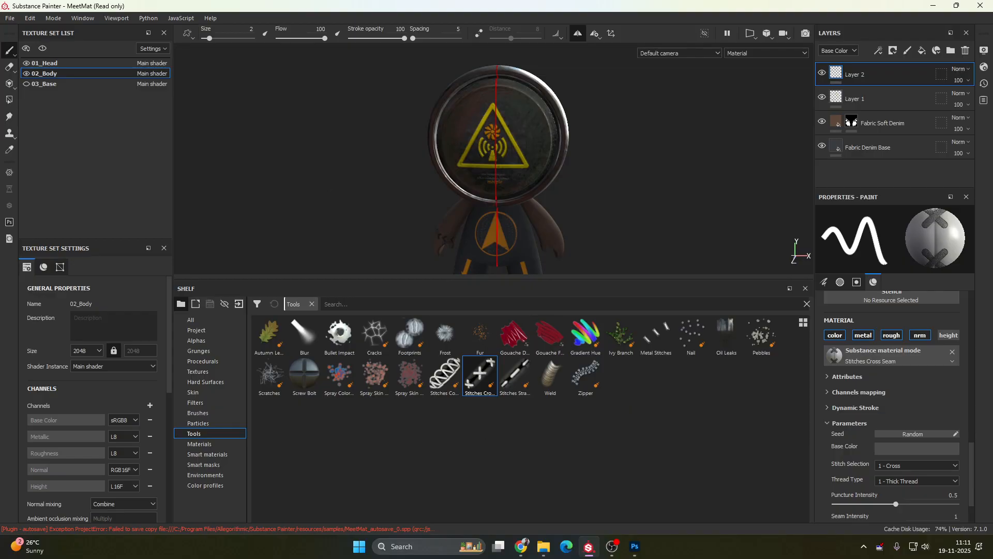
- Switch to File Explorer and examine the WinRAR compression options for the ff image on the Desktop
{"action": "left_click", "coordinate": [543, 547]}
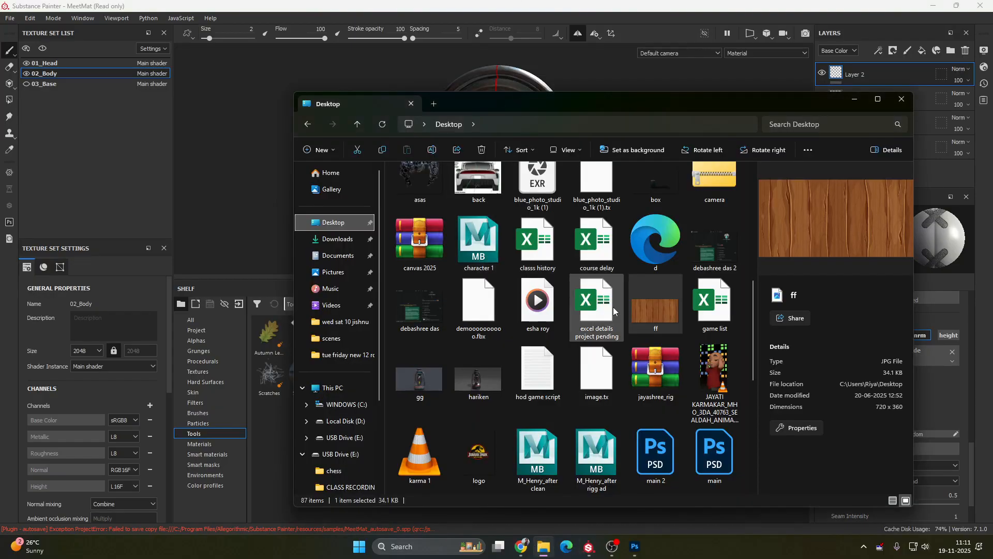
{"action": "left_click", "coordinate": [692, 369], "text": "ctrl"}
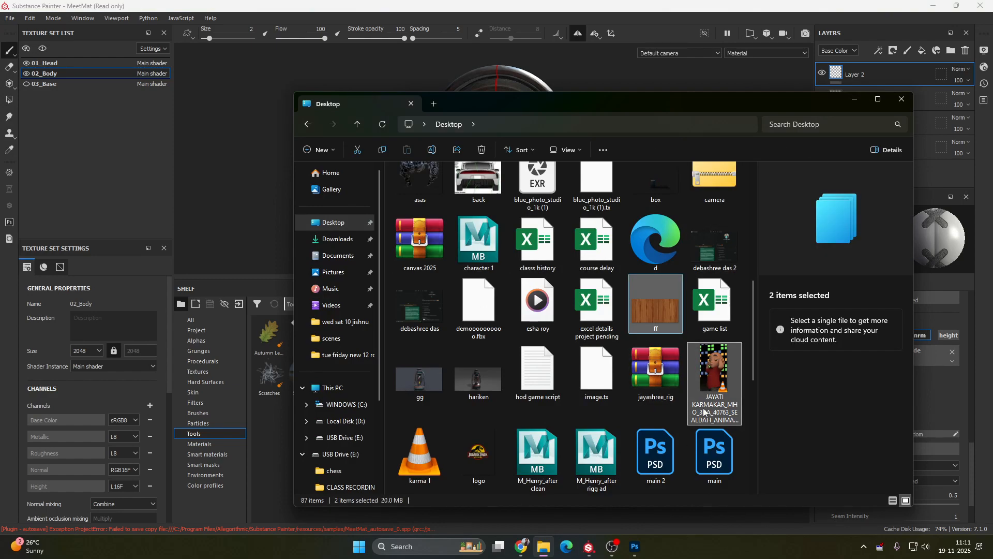
{"action": "left_click", "coordinate": [648, 297]}
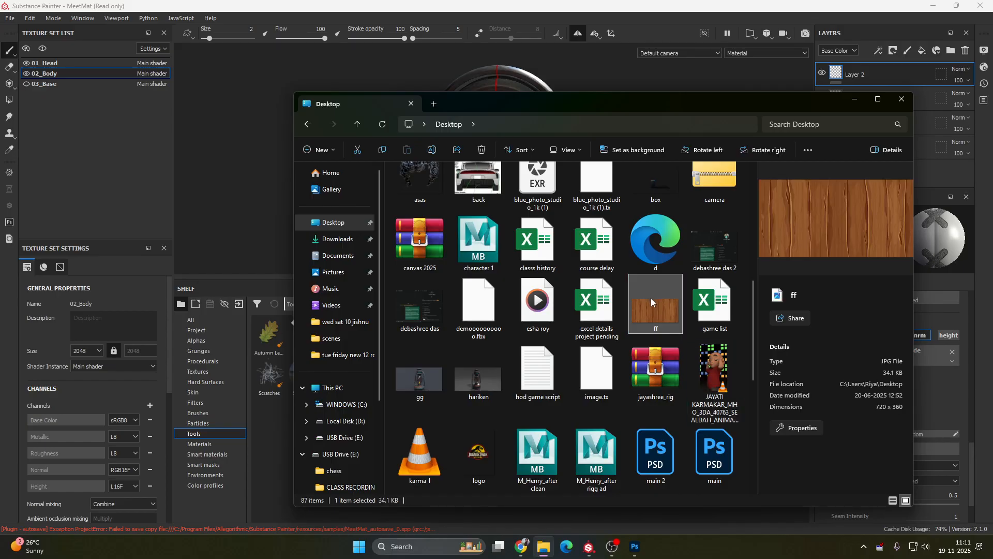
{"action": "right_click", "coordinate": [651, 298]}
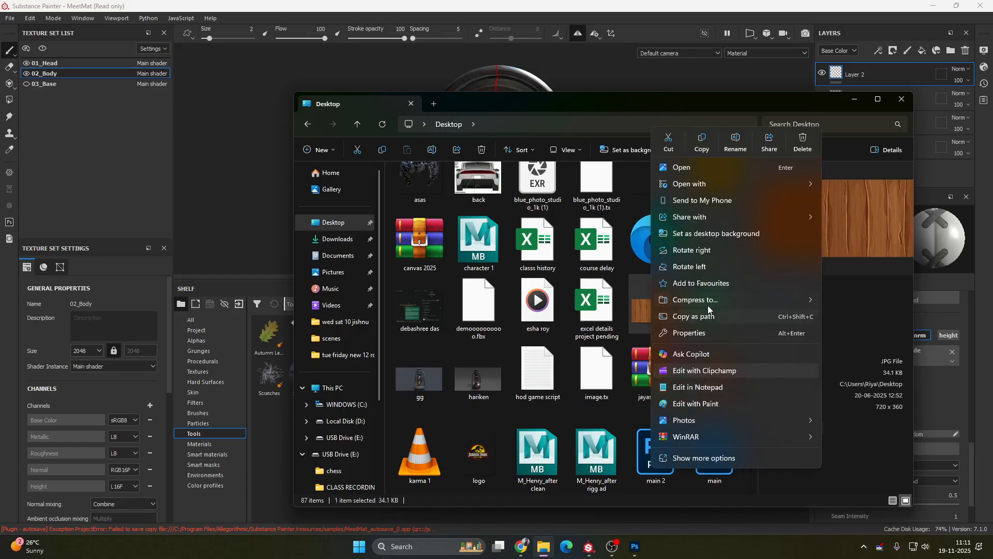
{"action": "mouse_move", "coordinate": [720, 186]}
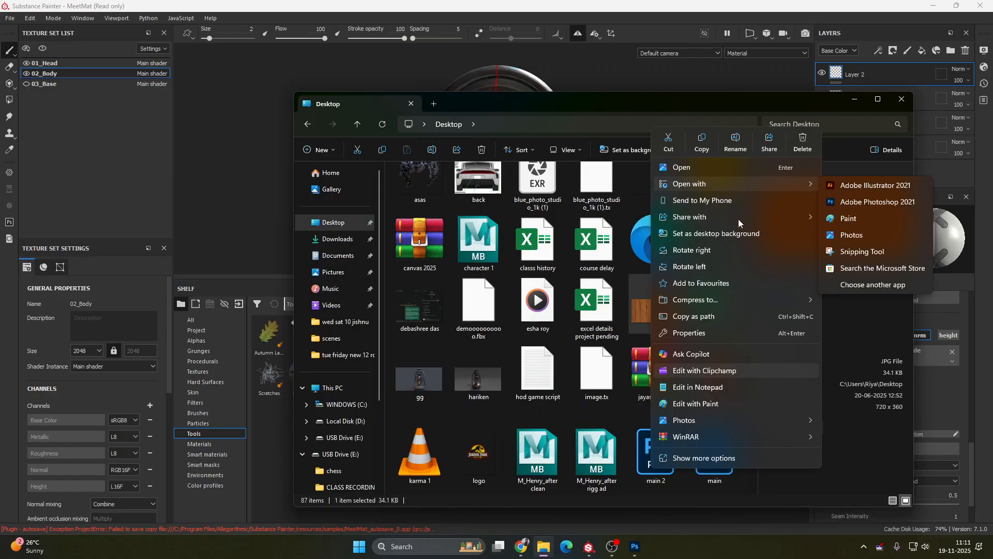
{"action": "mouse_move", "coordinate": [705, 436]}
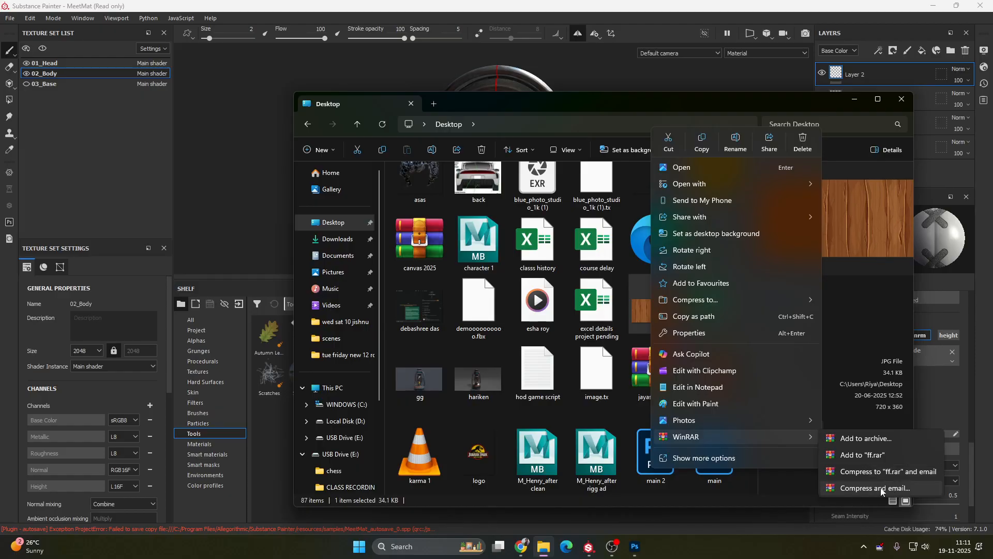
- Examine the WinRAR extraction options for the rig archive on the Desktop
{"action": "left_click", "coordinate": [653, 372]}
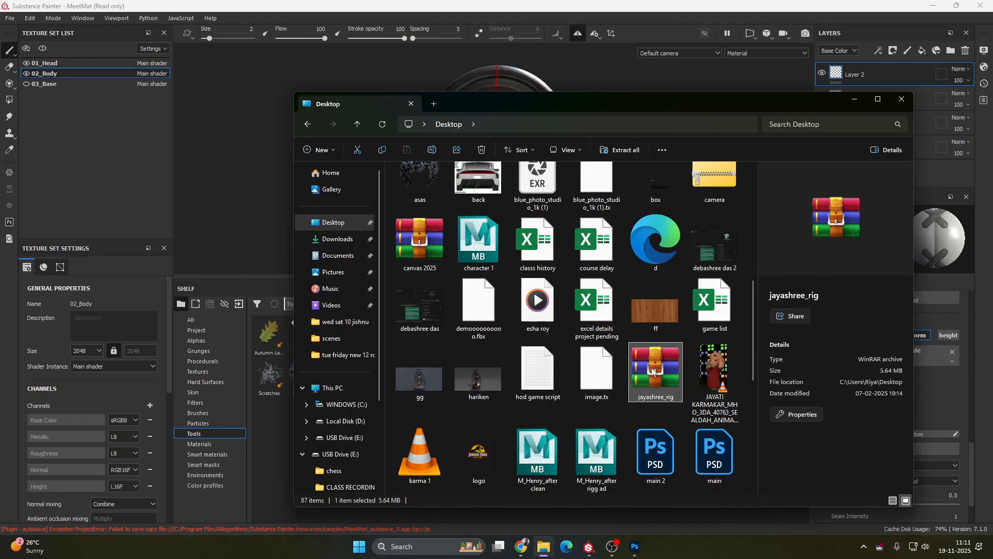
{"action": "right_click", "coordinate": [653, 371]}
{"action": "mouse_move", "coordinate": [703, 342]}
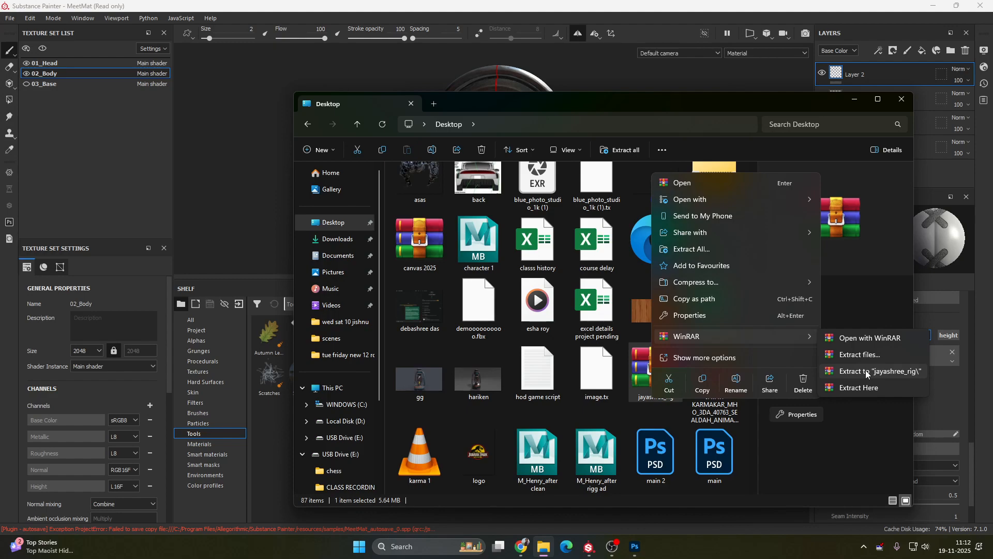
{"action": "left_click", "coordinate": [590, 548]}
{"action": "left_click", "coordinate": [612, 547]}
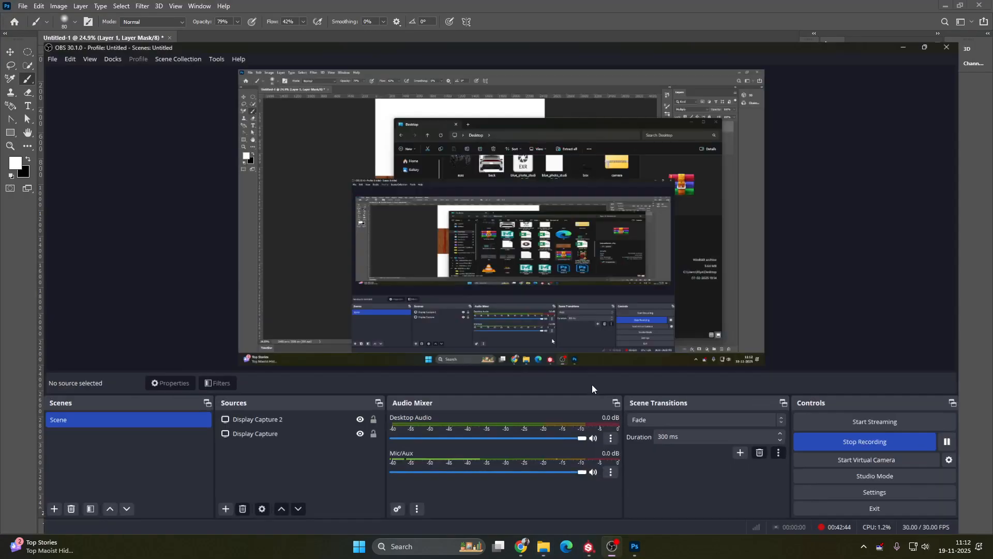